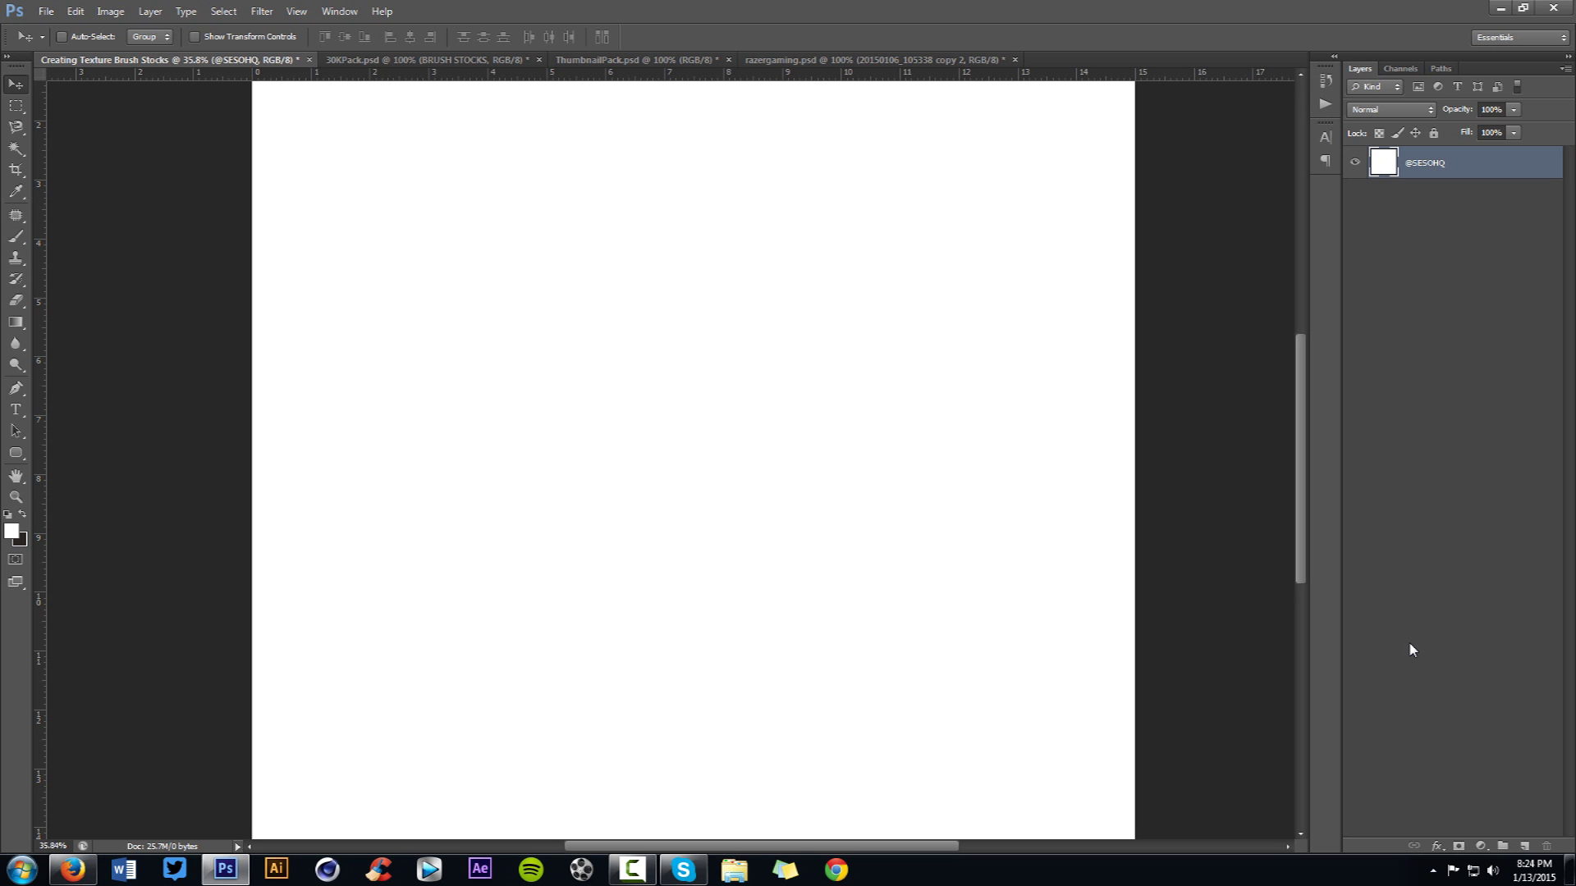
# - Bring the 30KPack.psd document with the 30,000 subscribers pack design to the front
pyautogui.click(454, 62)
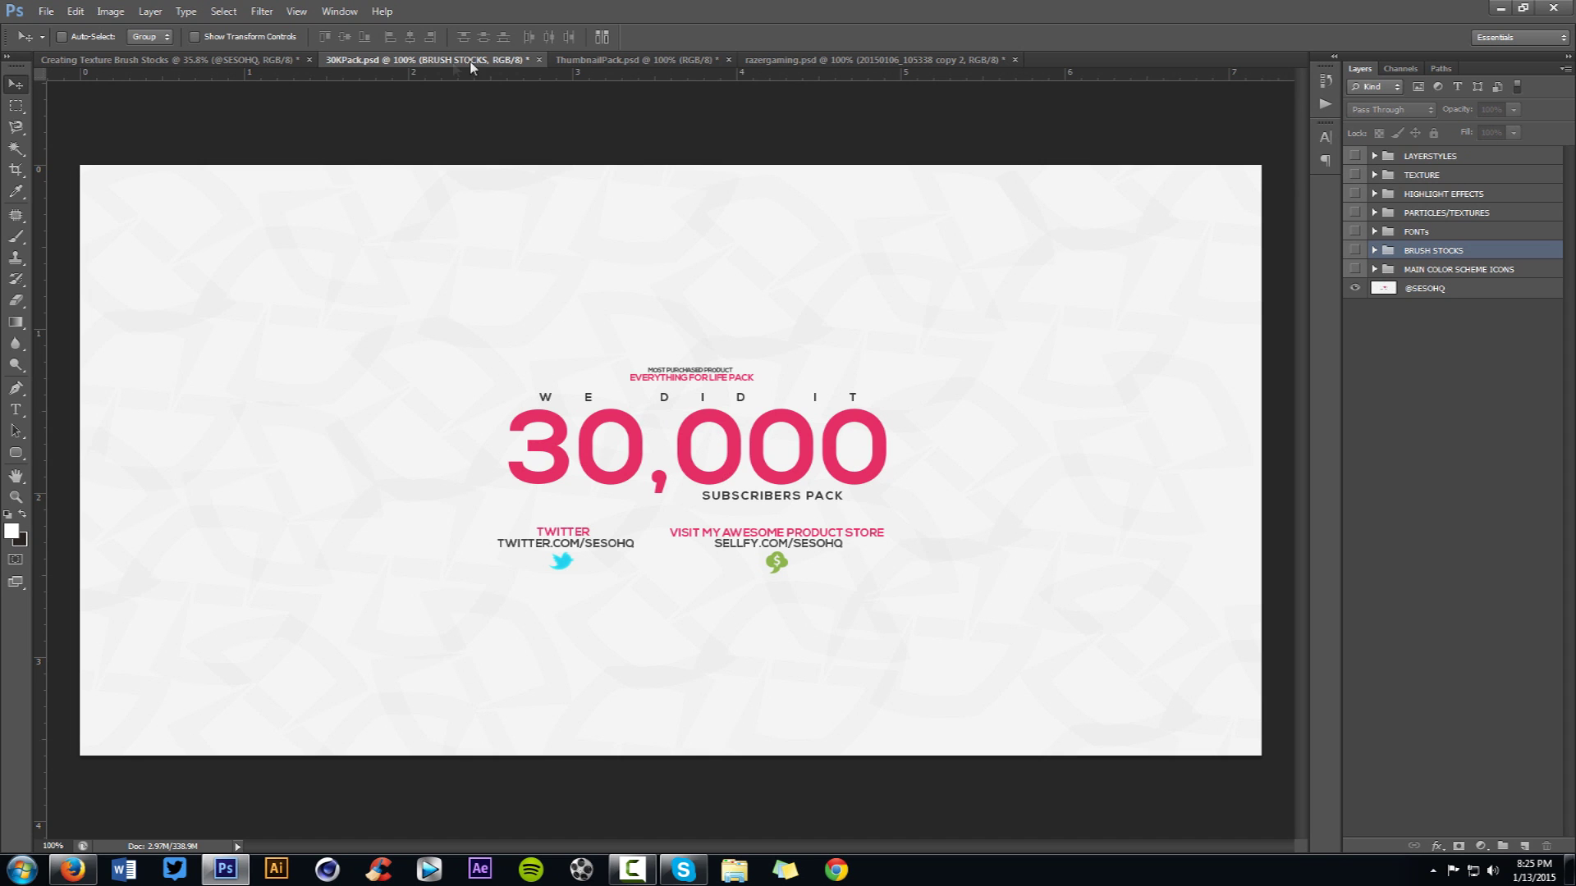
# - Toggle the BRUSH STOCKS group's visibility on, off, and back on
pyautogui.click(1355, 250)
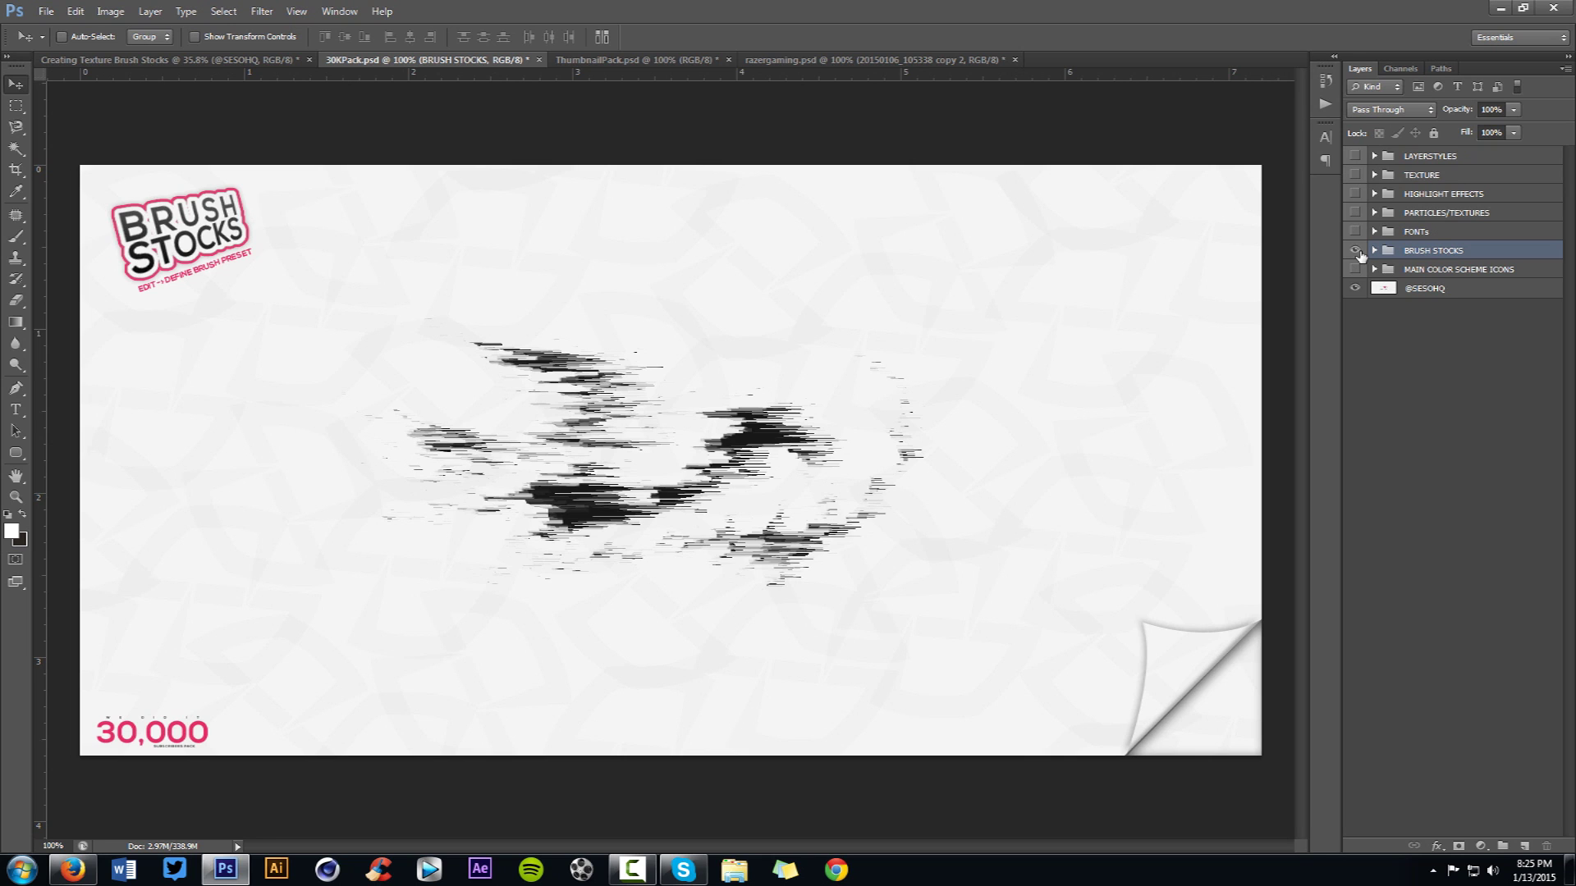
pyautogui.click(1357, 252)
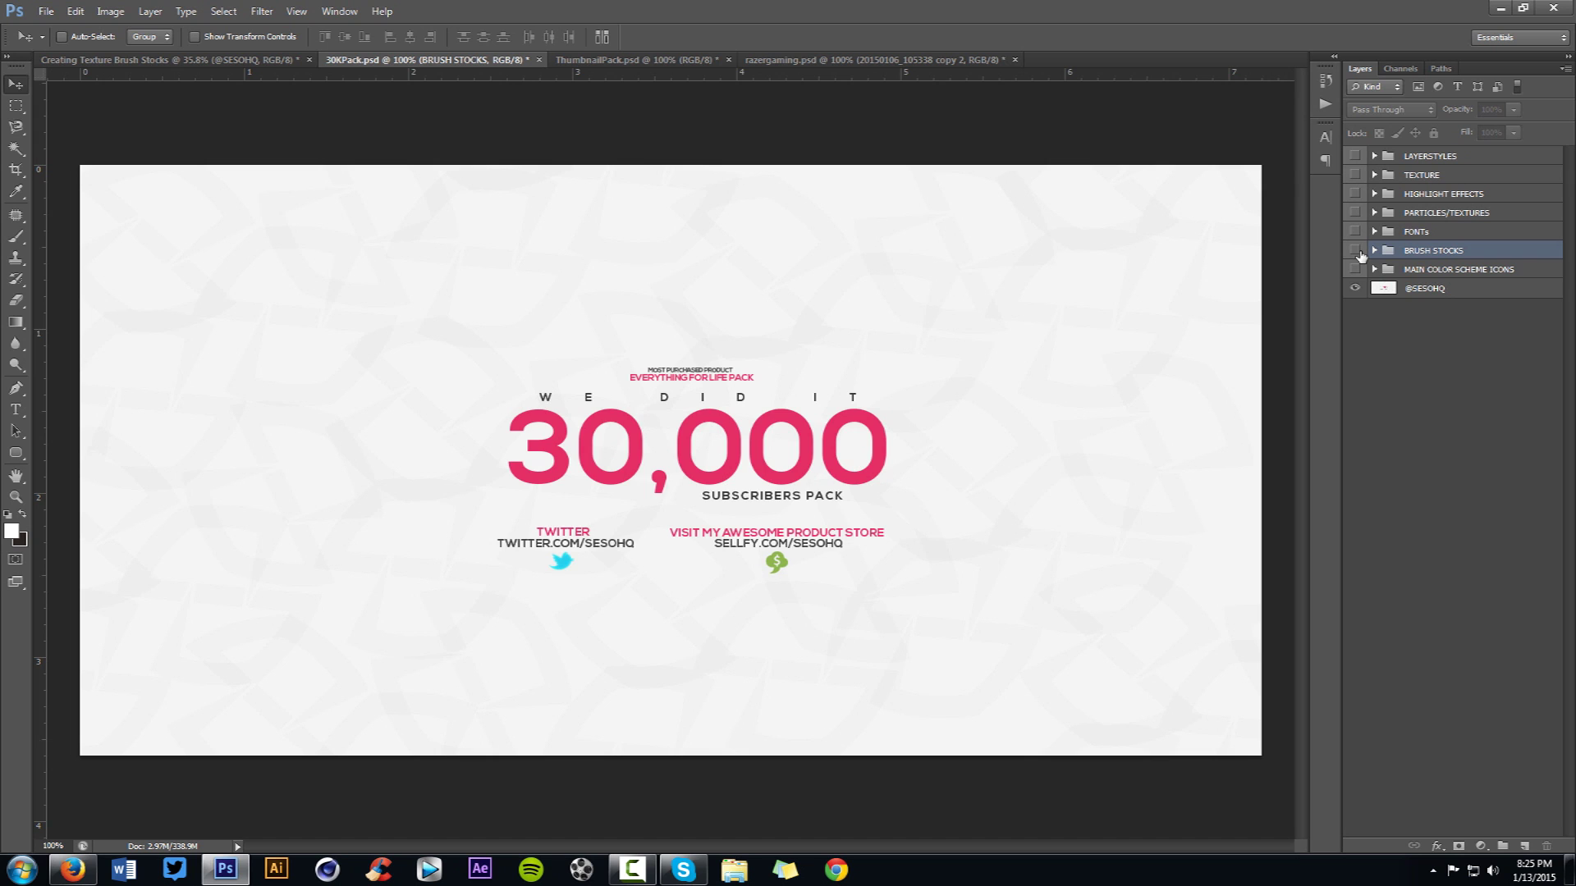
pyautogui.click(1355, 252)
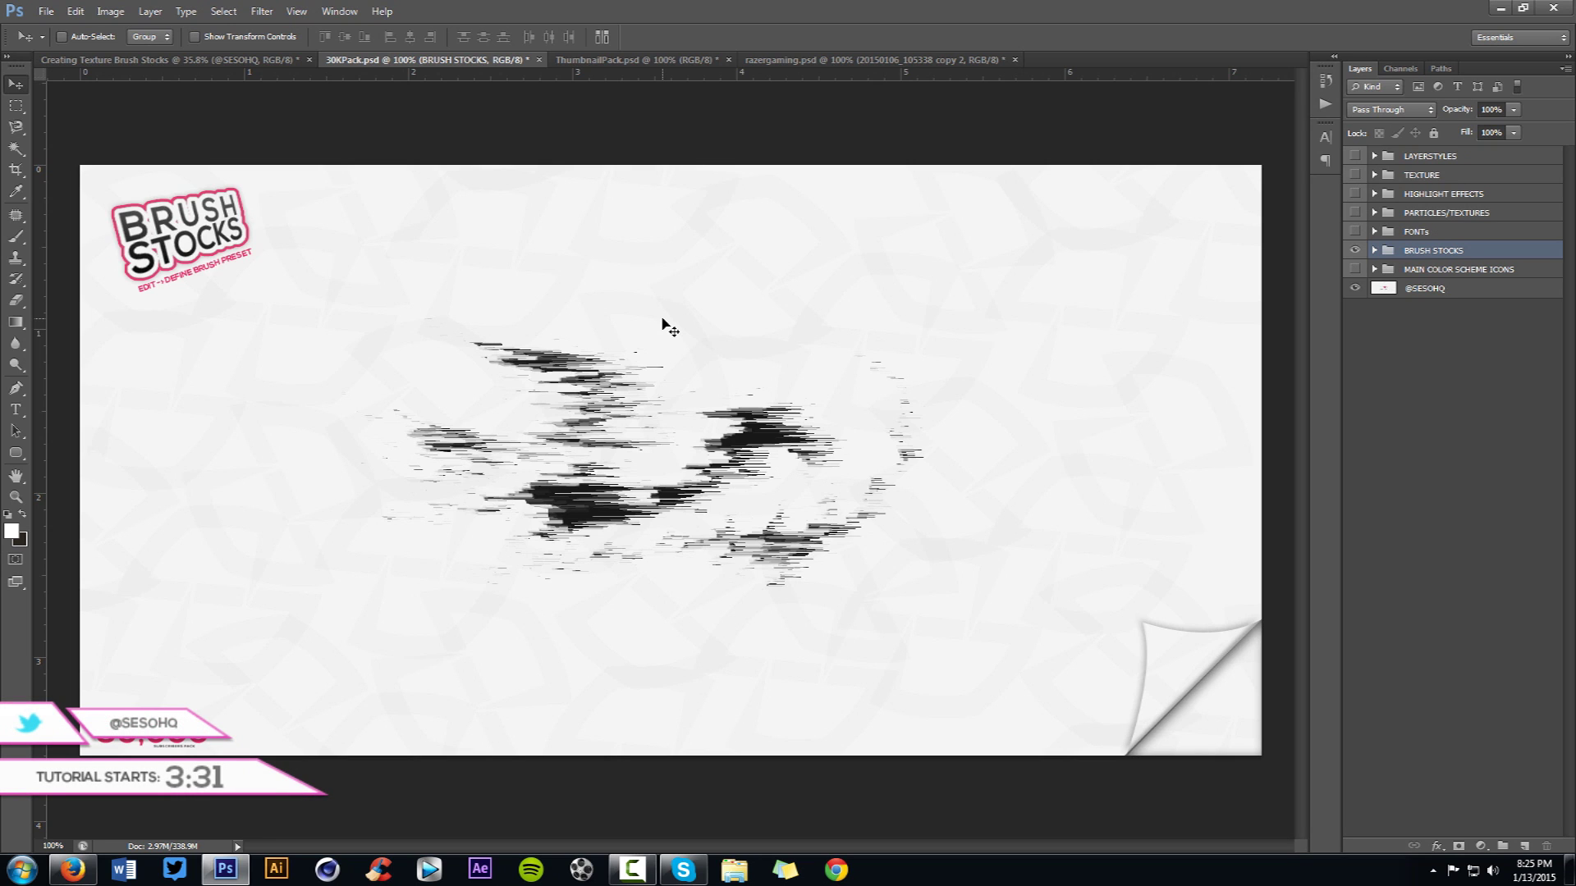
# - Open and dismiss the Filter menu, then switch to the razergaming.psd document
pyautogui.click(262, 11)
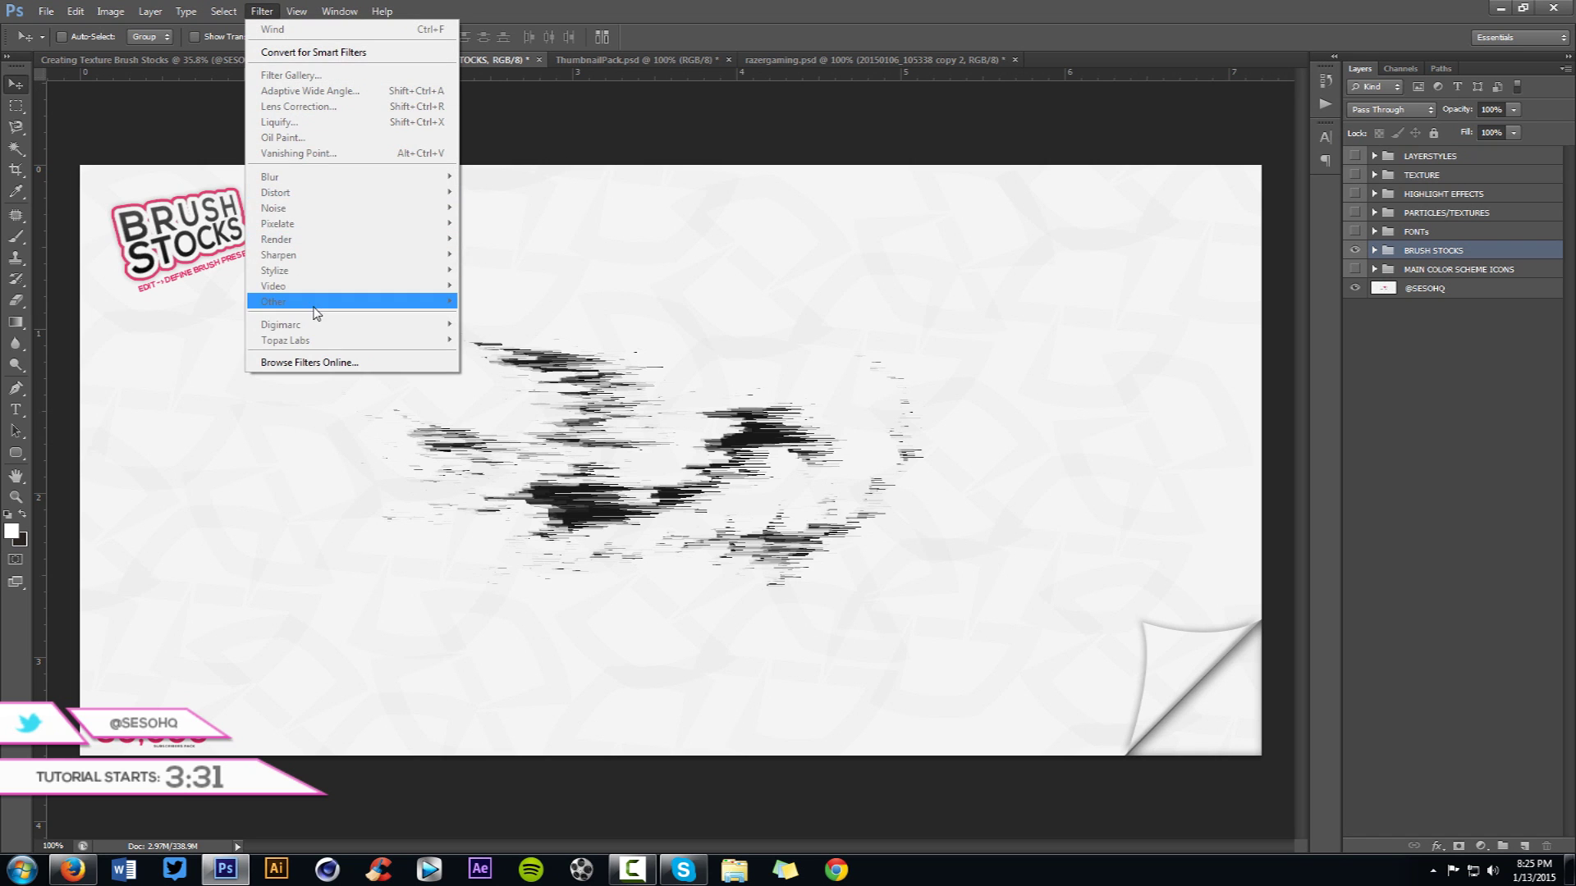
pyautogui.click(595, 402)
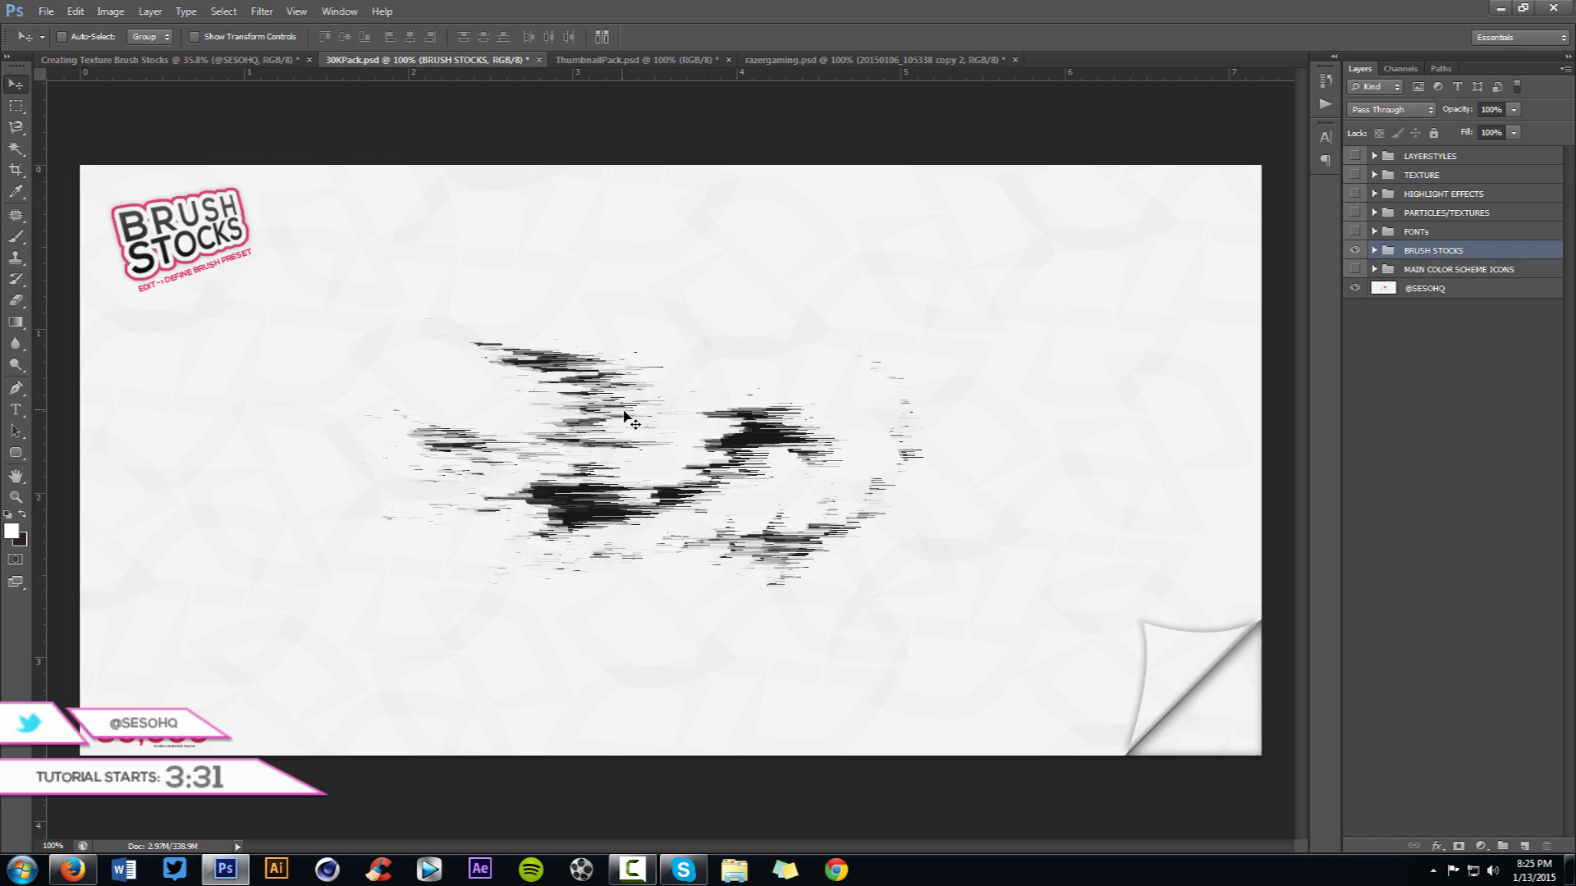
pyautogui.click(788, 60)
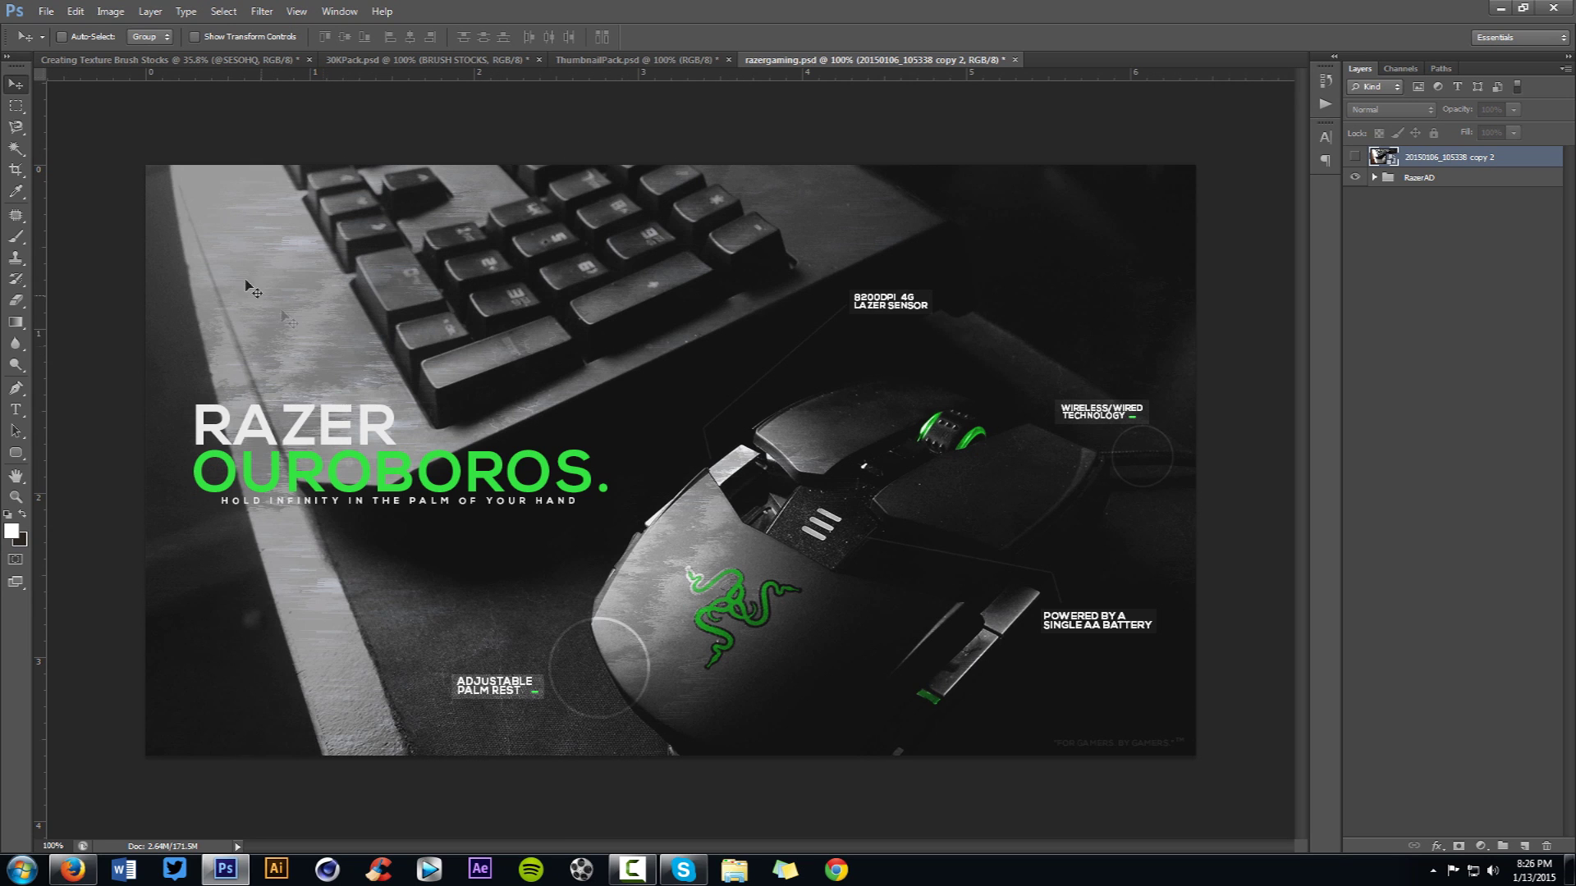
pyautogui.click(396, 62)
pyautogui.click(810, 60)
pyautogui.click(662, 59)
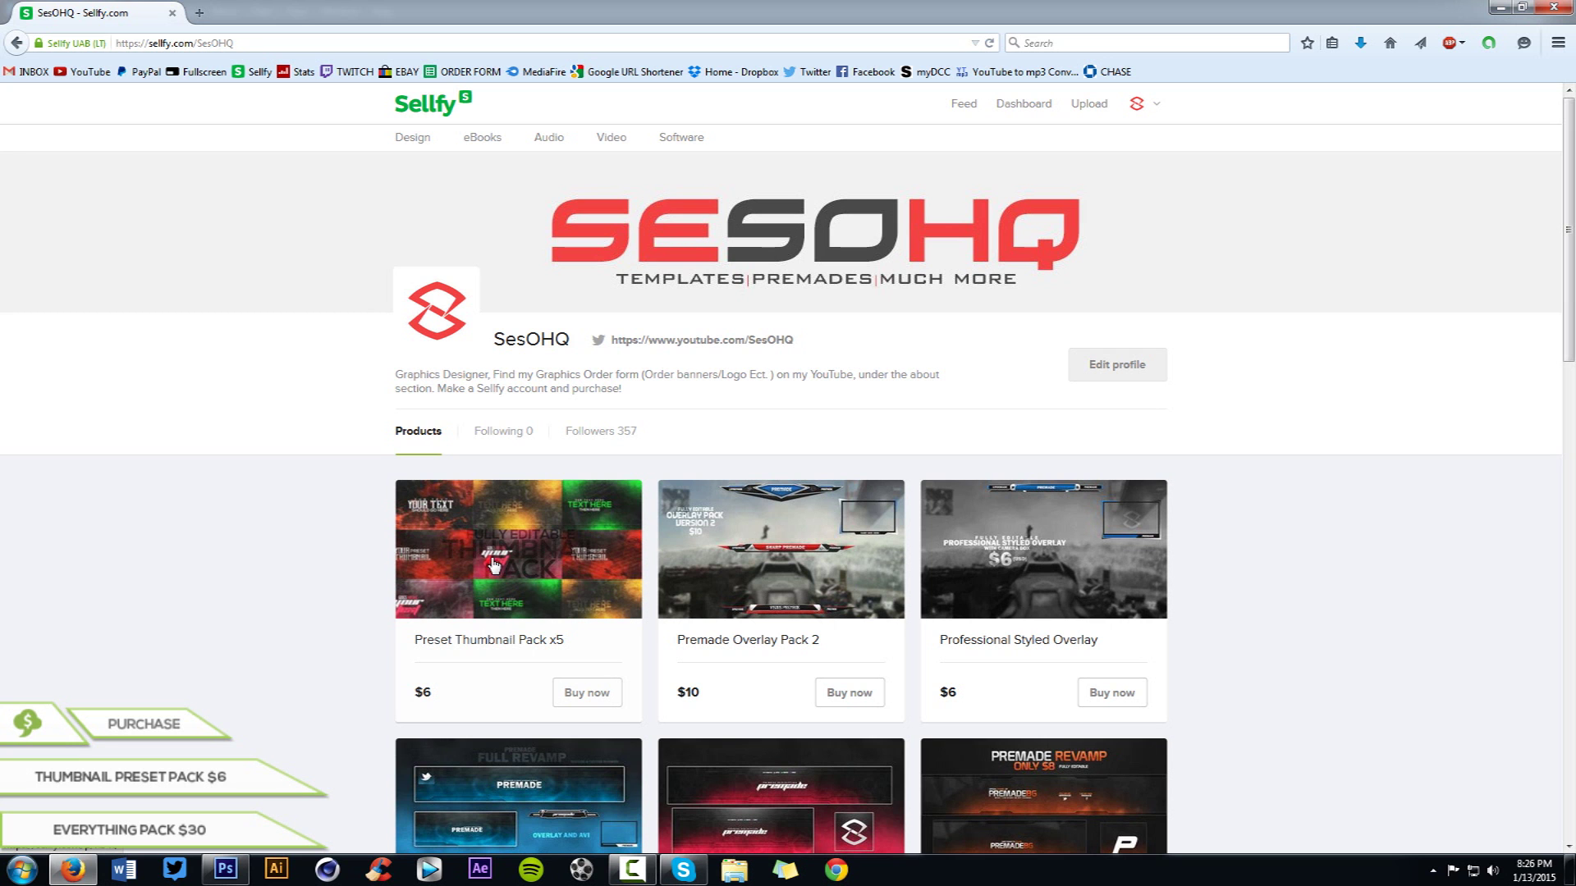
# - Browse the Sellfy product grid, then restore the browser window and return to Photoshop's ThumbnailPack.psd
pyautogui.scroll(-3, 493, 565)
pyautogui.scroll(-6, 491, 565)
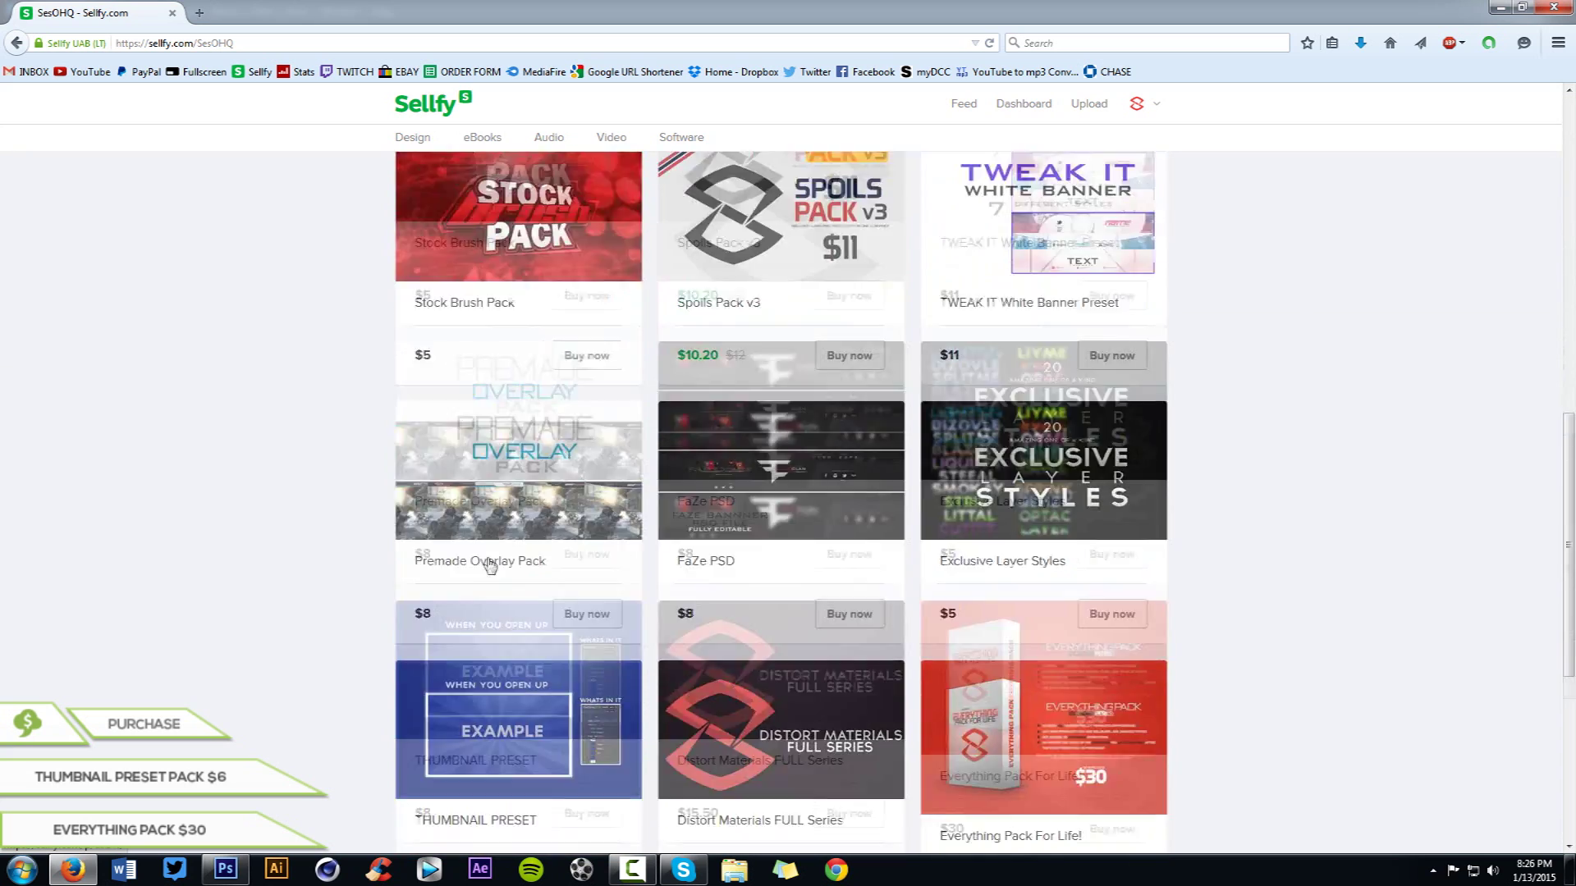
pyautogui.scroll(10, 490, 566)
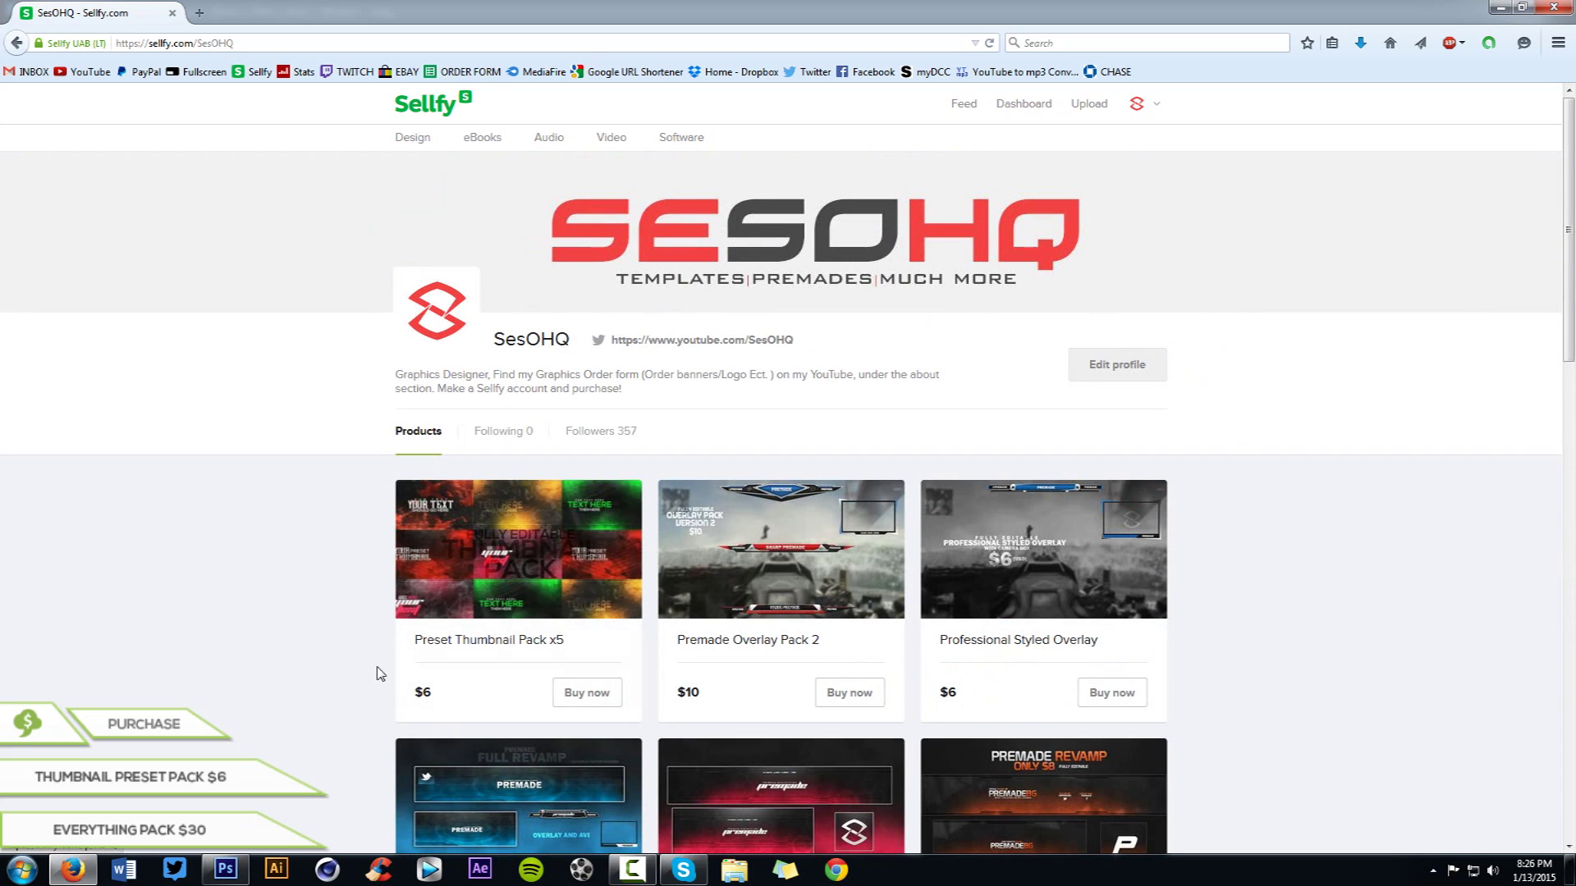
pyautogui.scroll(-2, 412, 531)
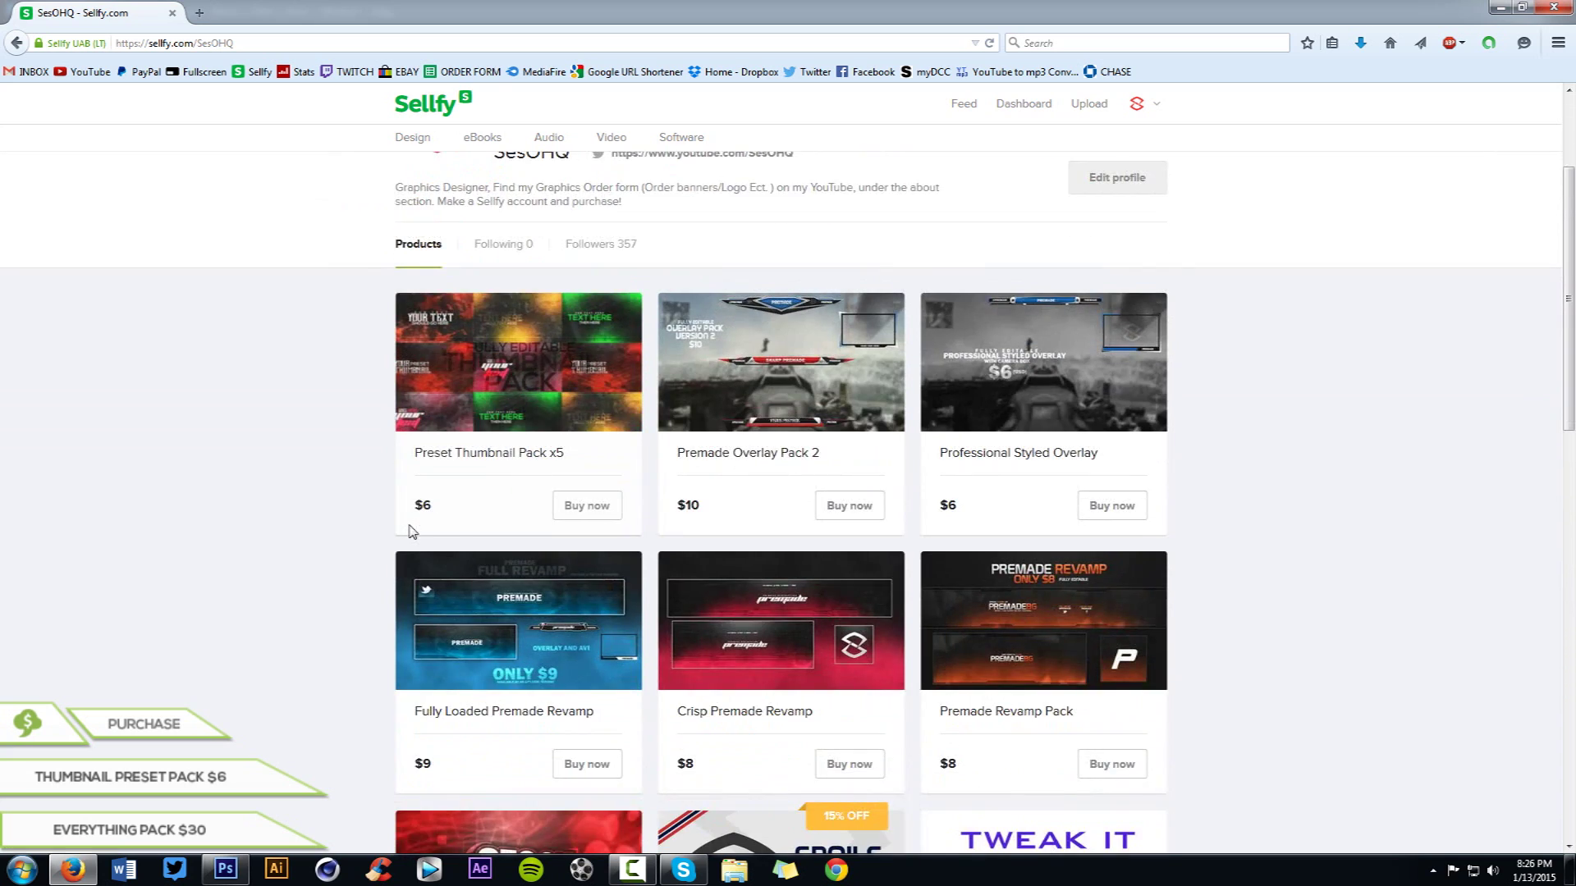
pyautogui.scroll(-11, 410, 529)
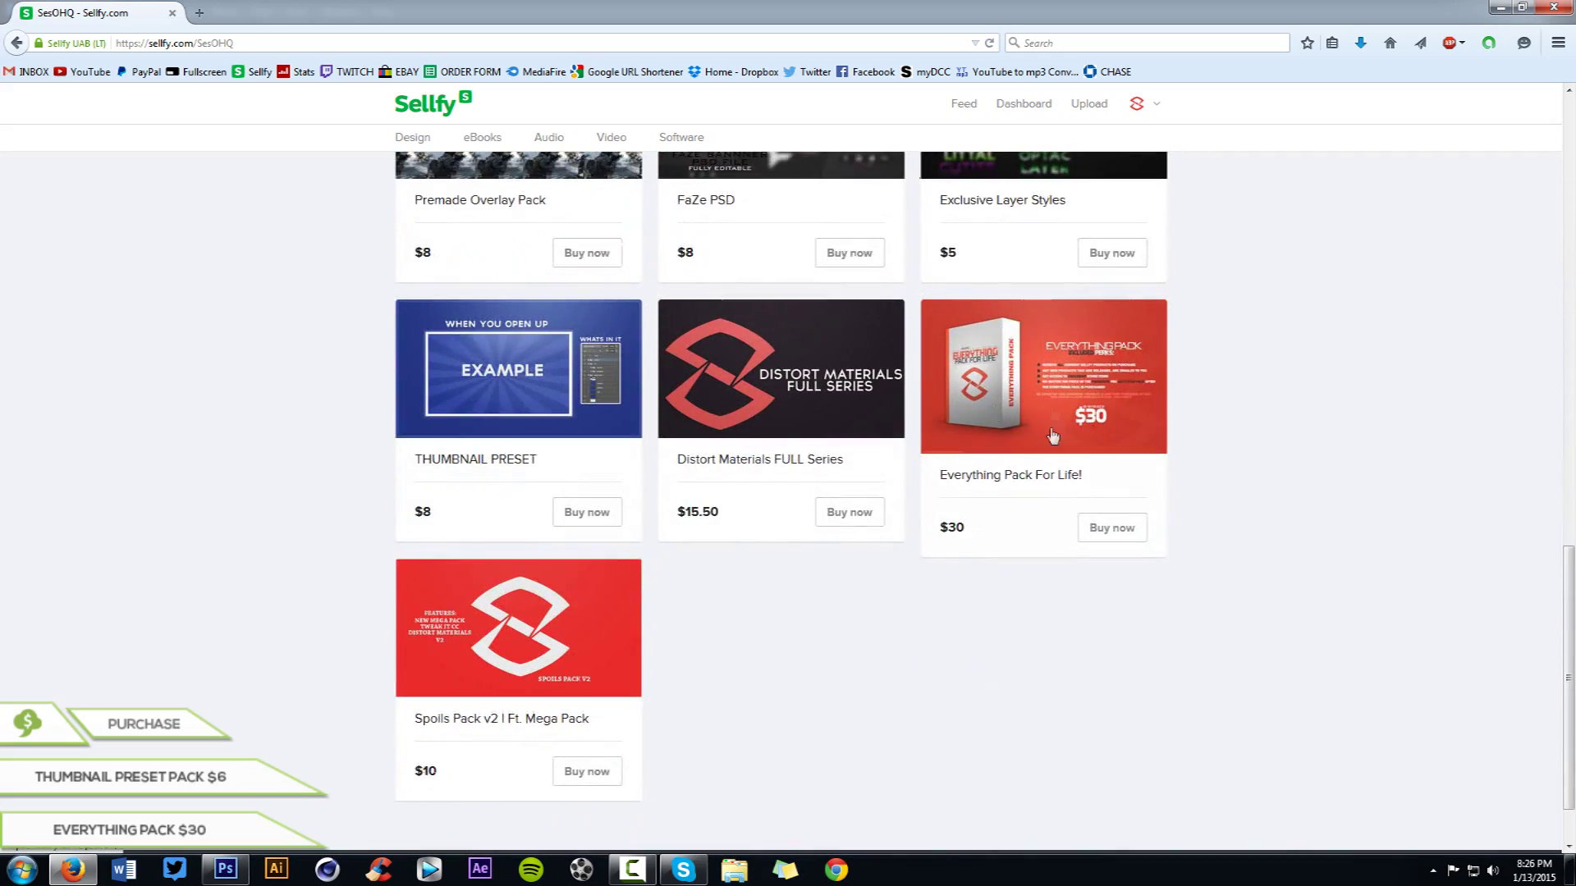
pyautogui.scroll(7, 985, 439)
pyautogui.scroll(-5, 985, 439)
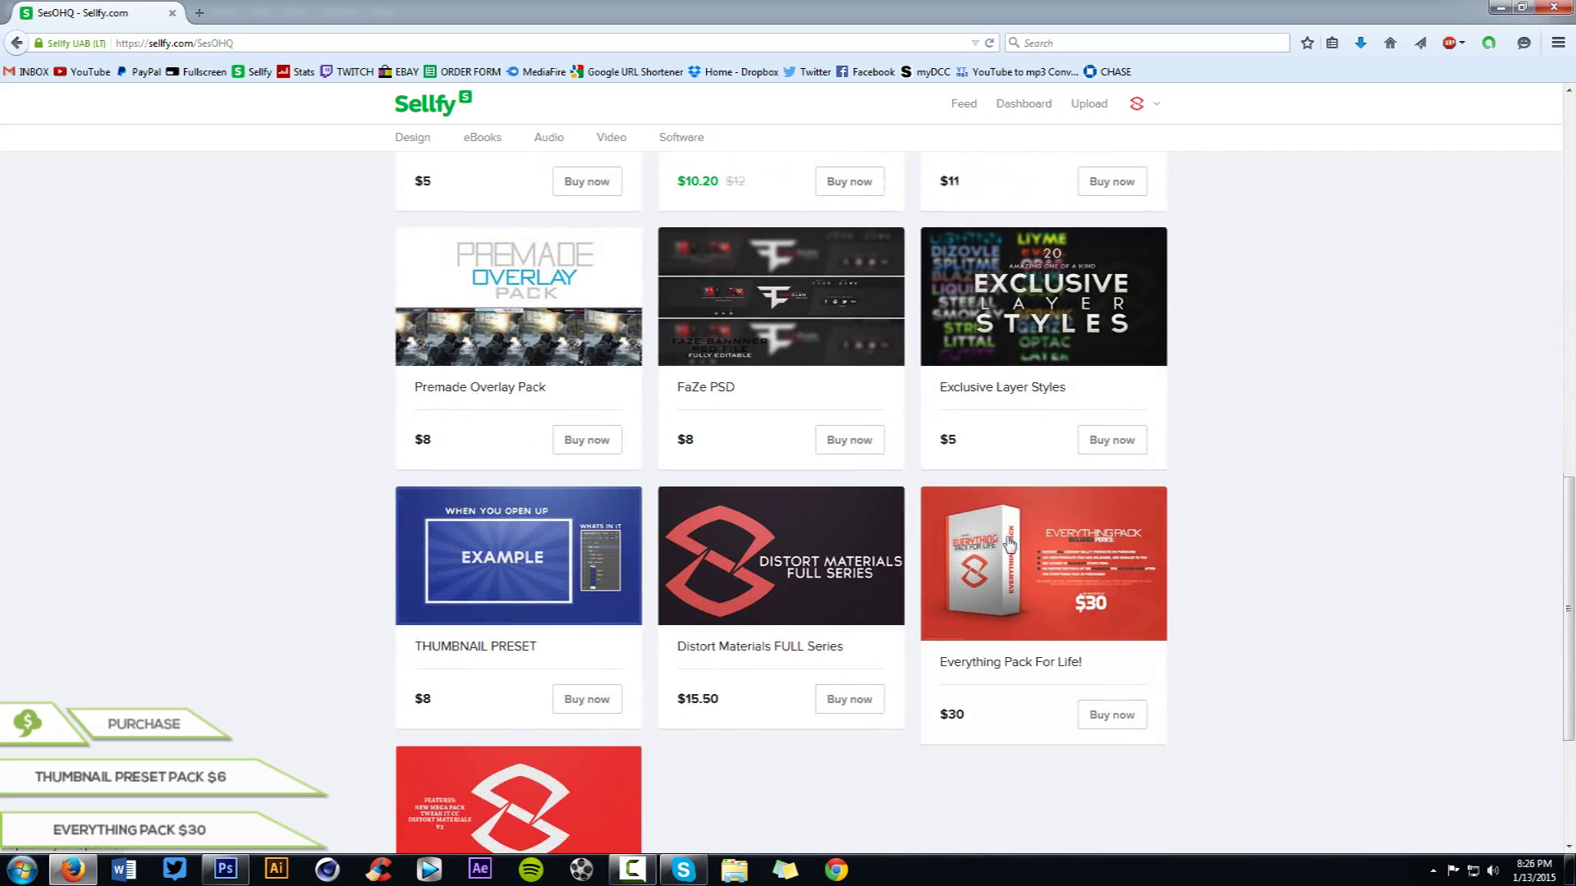
pyautogui.scroll(14, 1009, 544)
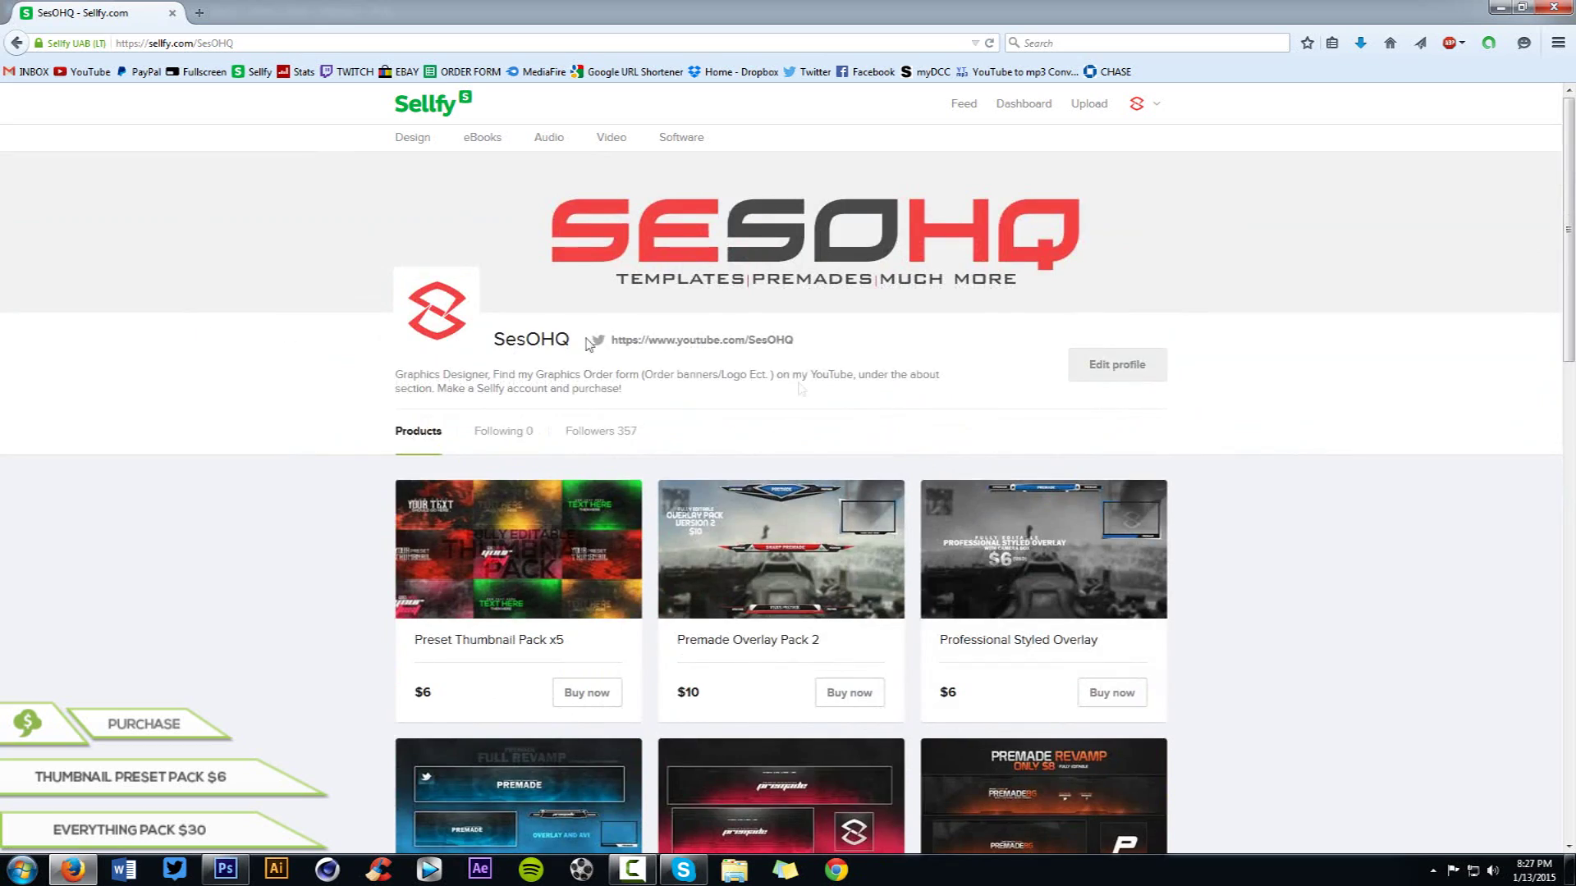
pyautogui.scroll(-12, 587, 345)
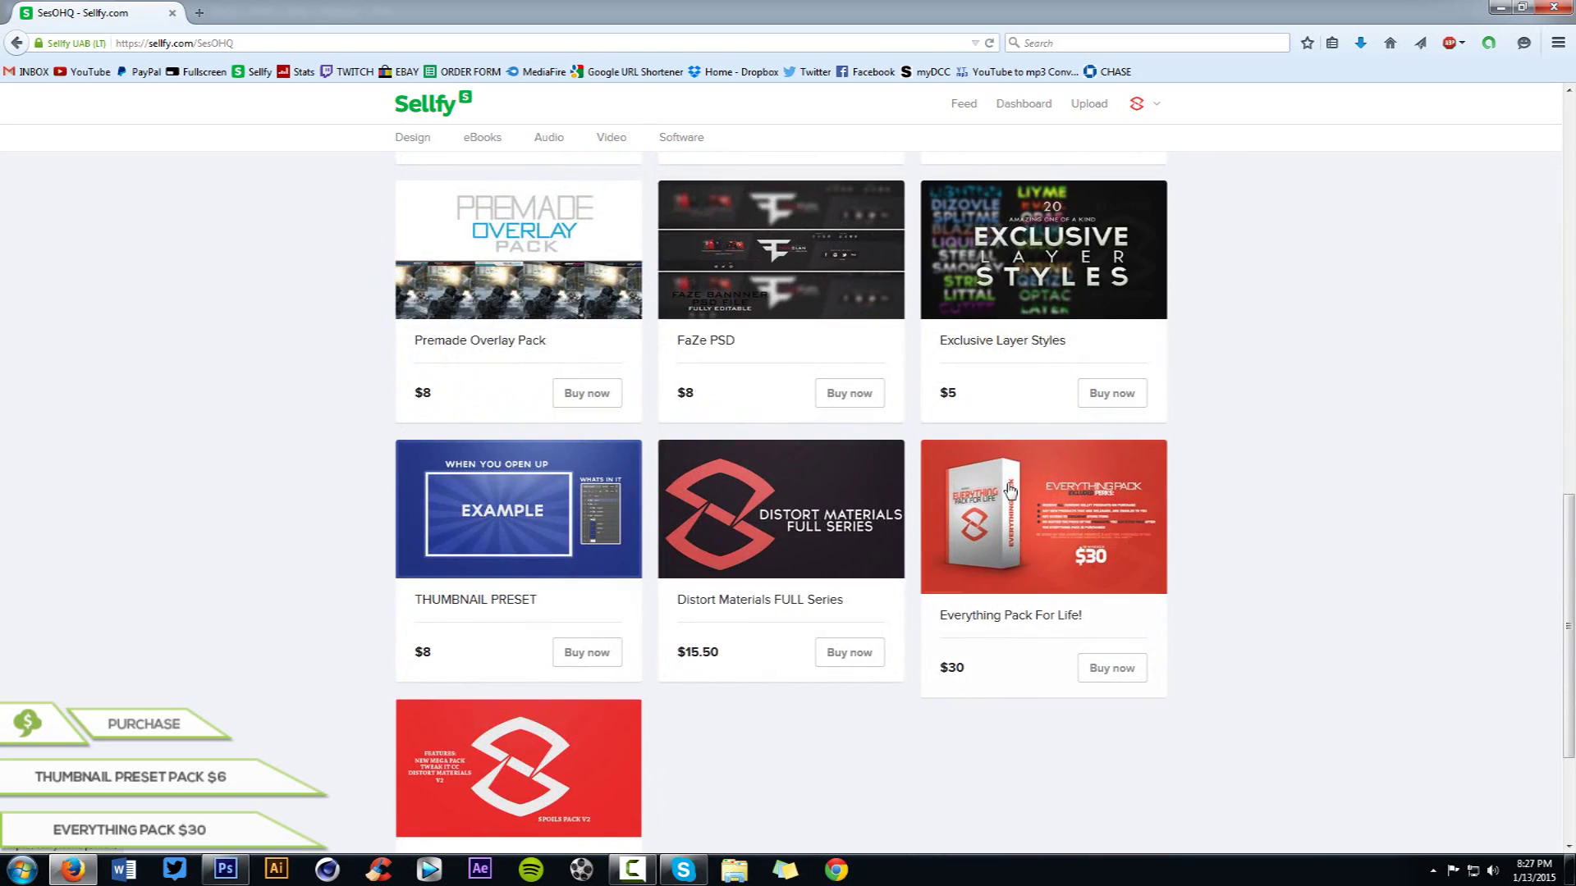
pyautogui.scroll(12, 1009, 489)
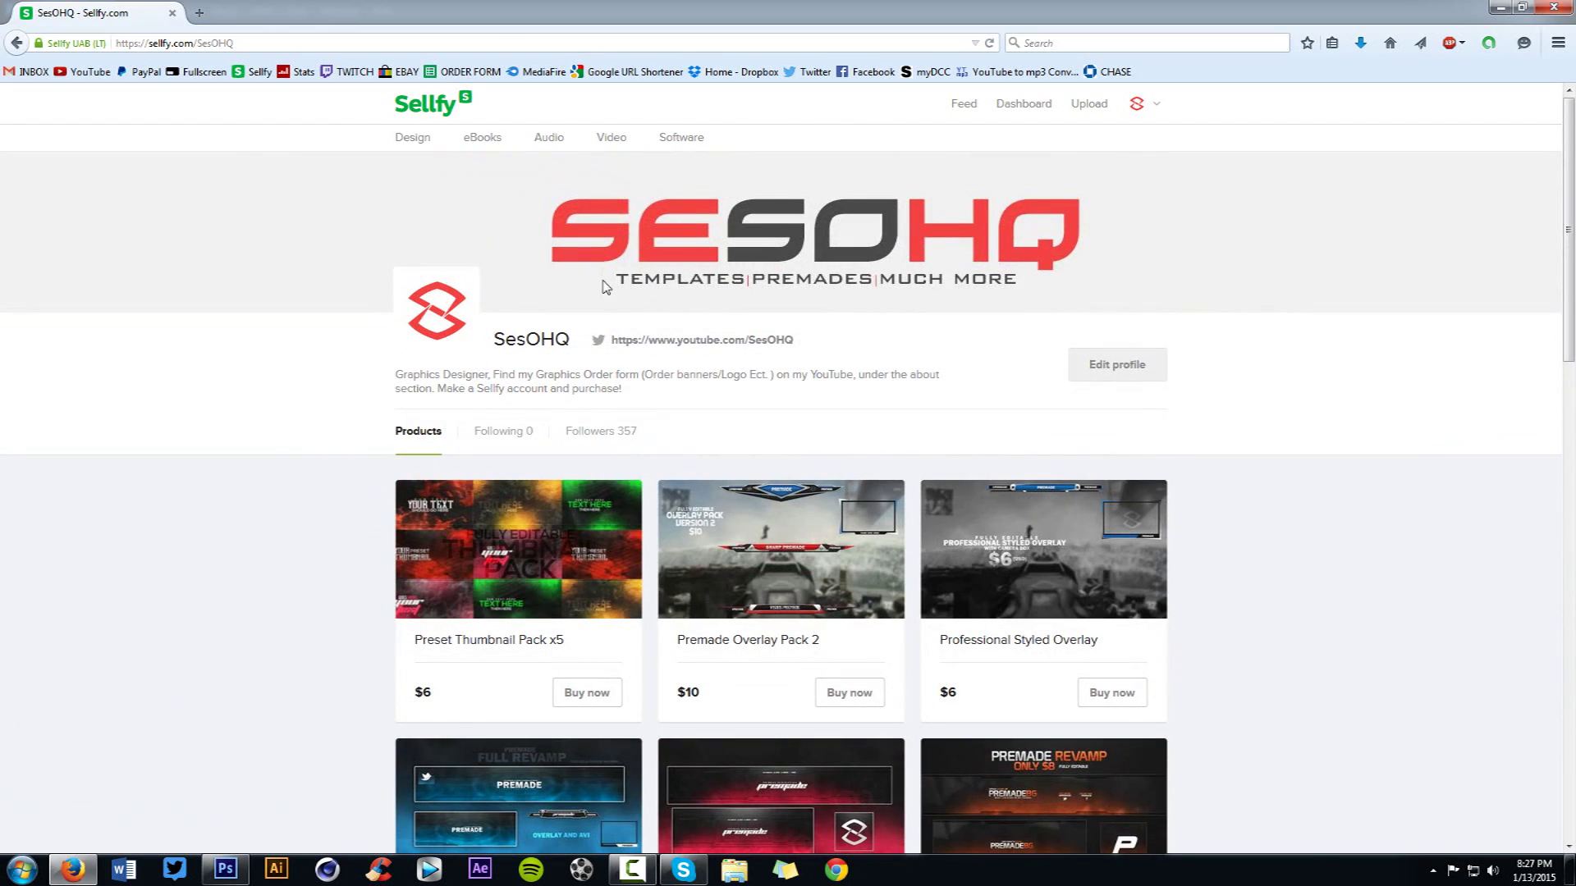
pyautogui.moveTo(498, 17); pyautogui.dragTo(952, 76)
pyautogui.click(1114, 59)
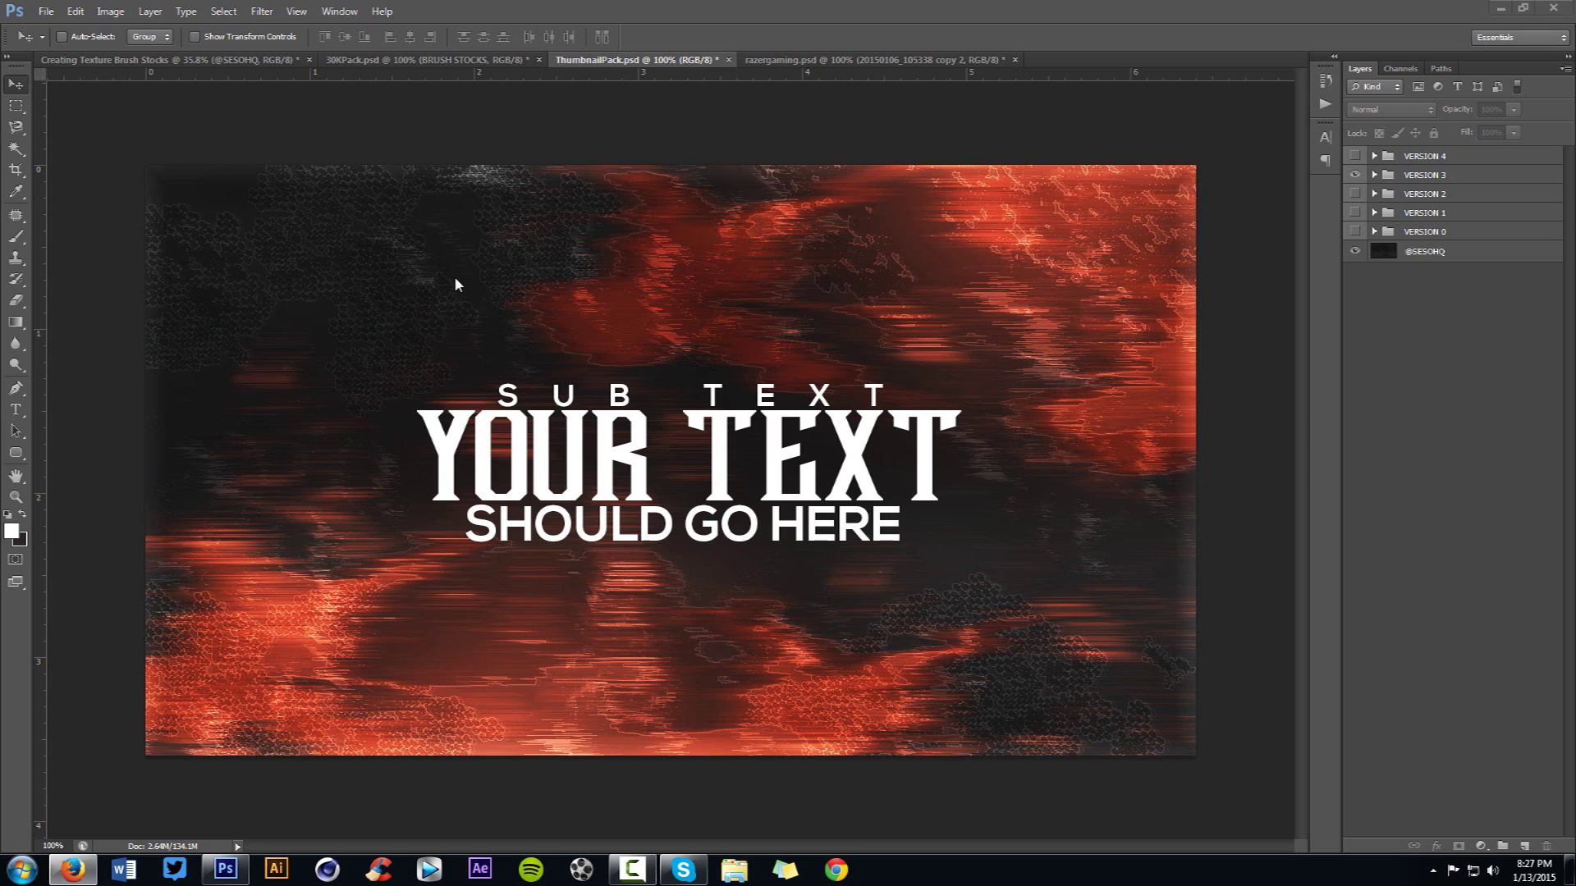
# - Preview VERSION 4, 2 and 1 in turn, leaving all VERSION 0–4 groups hidden
pyautogui.click(1355, 175)
pyautogui.click(1355, 156)
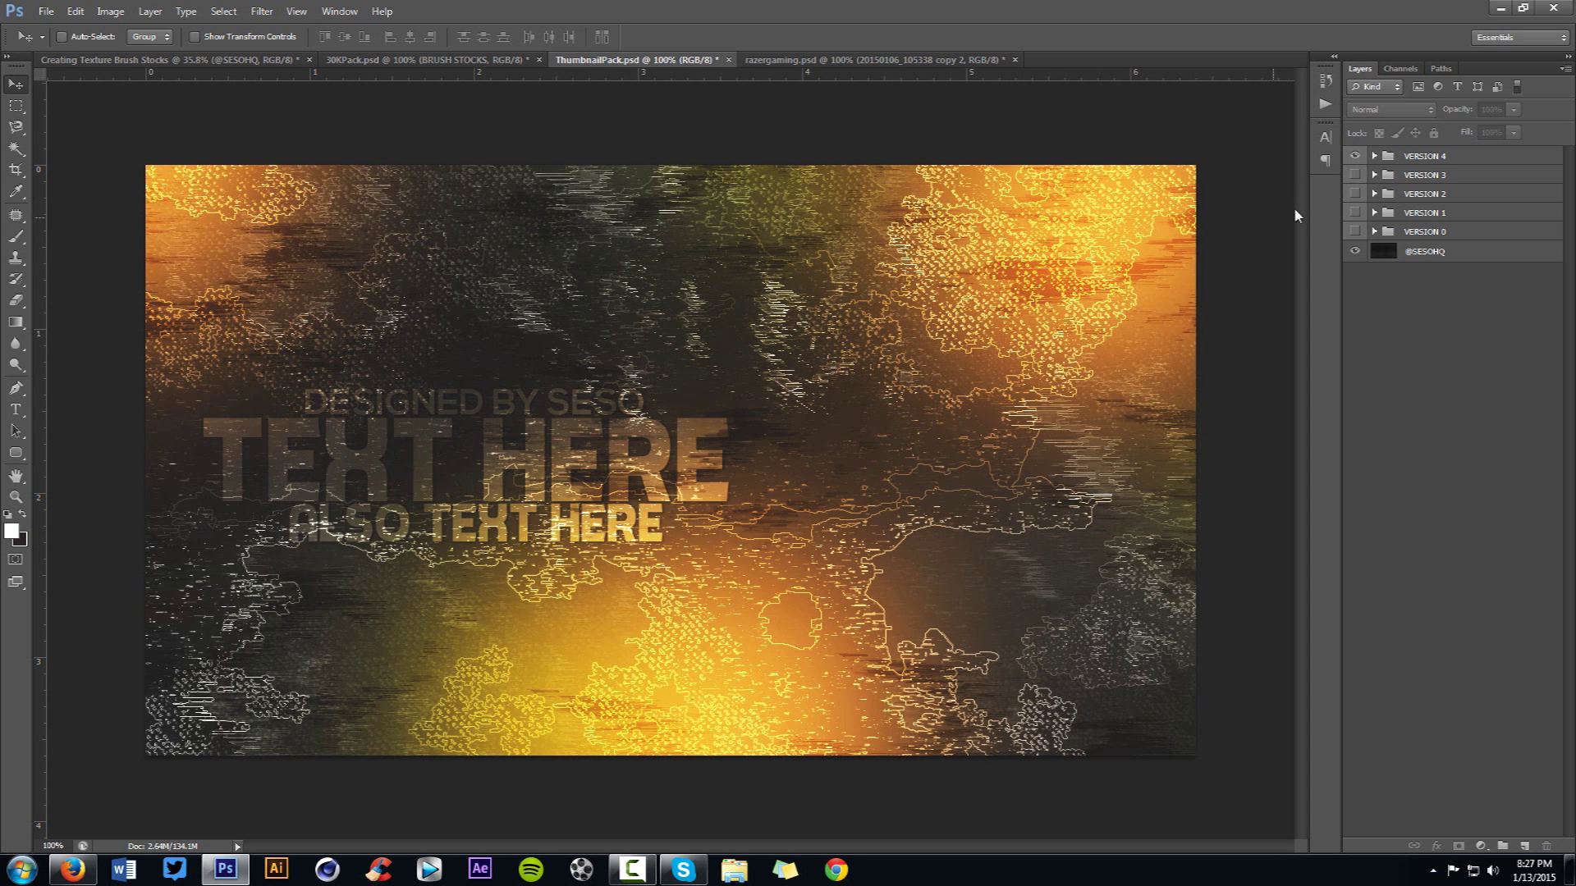
pyautogui.click(1355, 156)
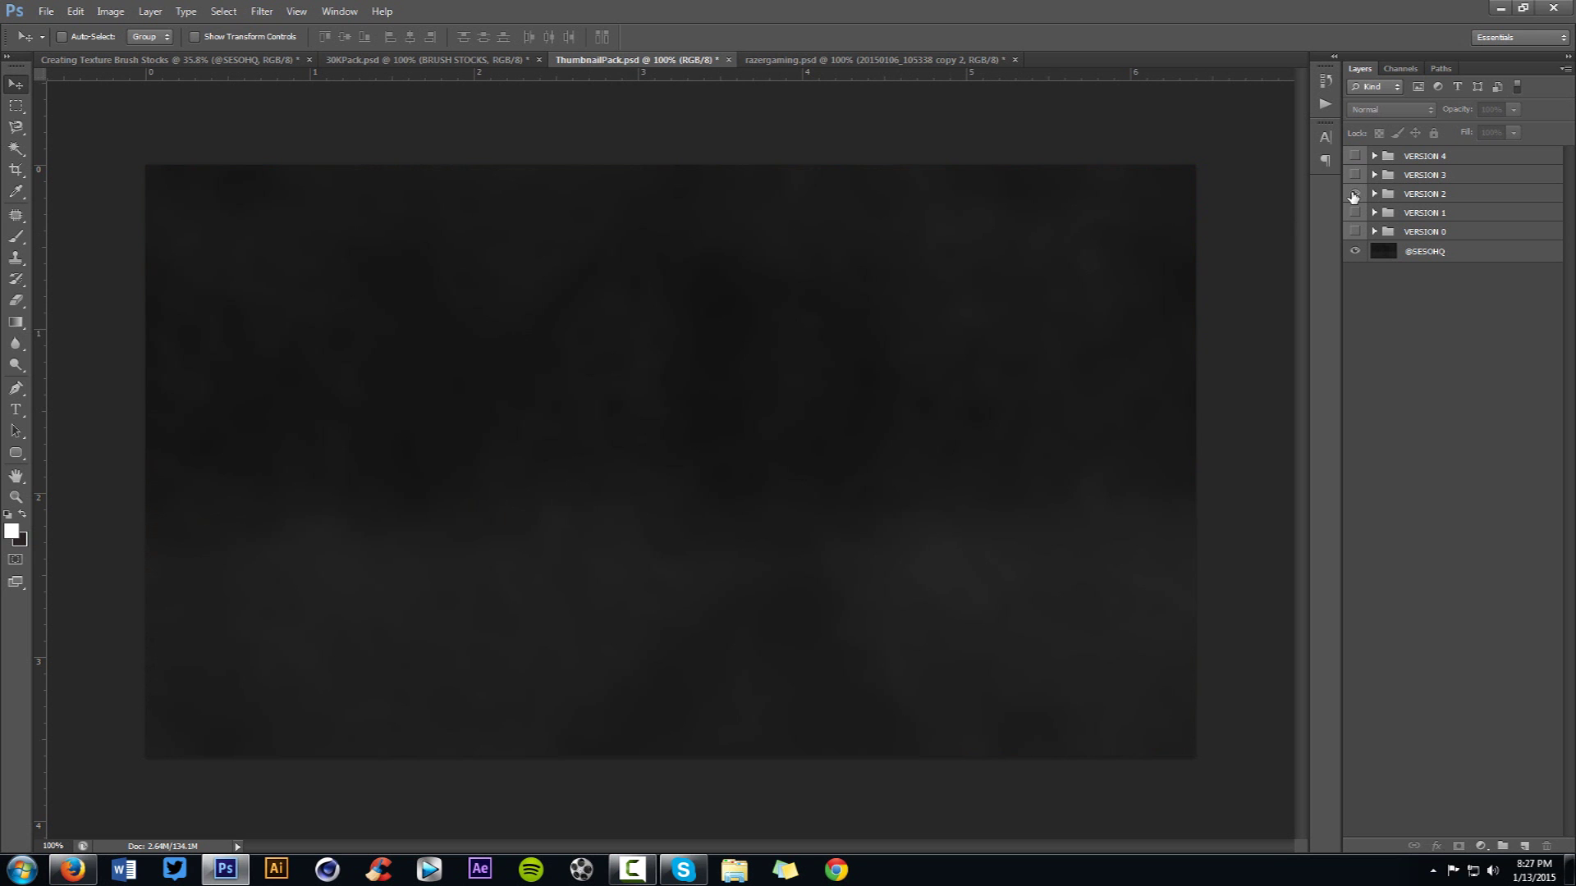
pyautogui.click(1355, 194)
pyautogui.click(1354, 194)
pyautogui.click(1355, 212)
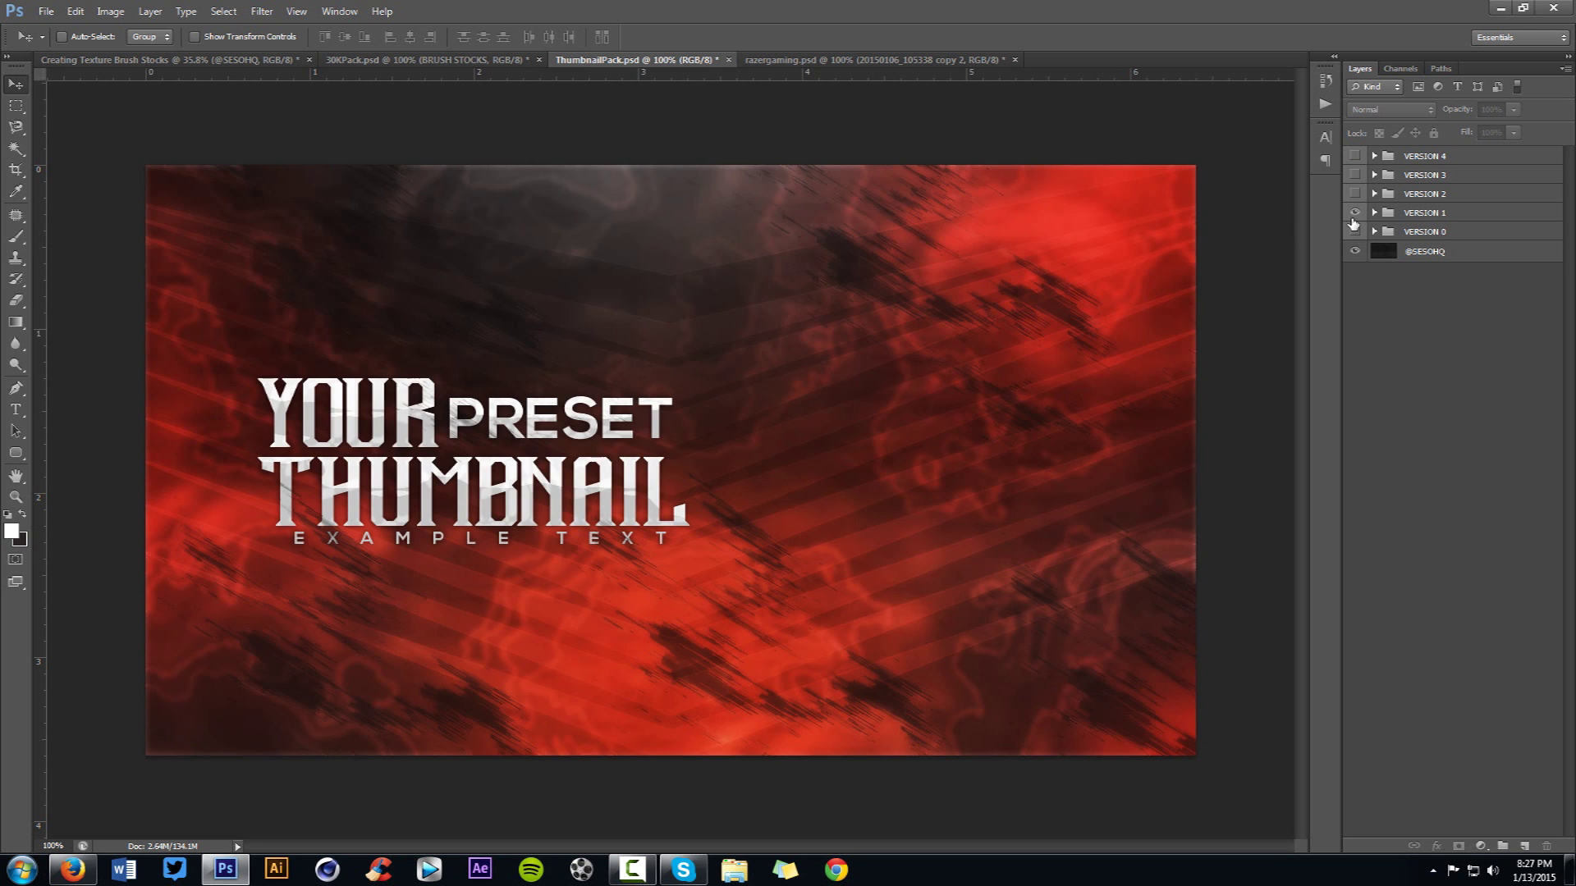
pyautogui.click(1354, 214)
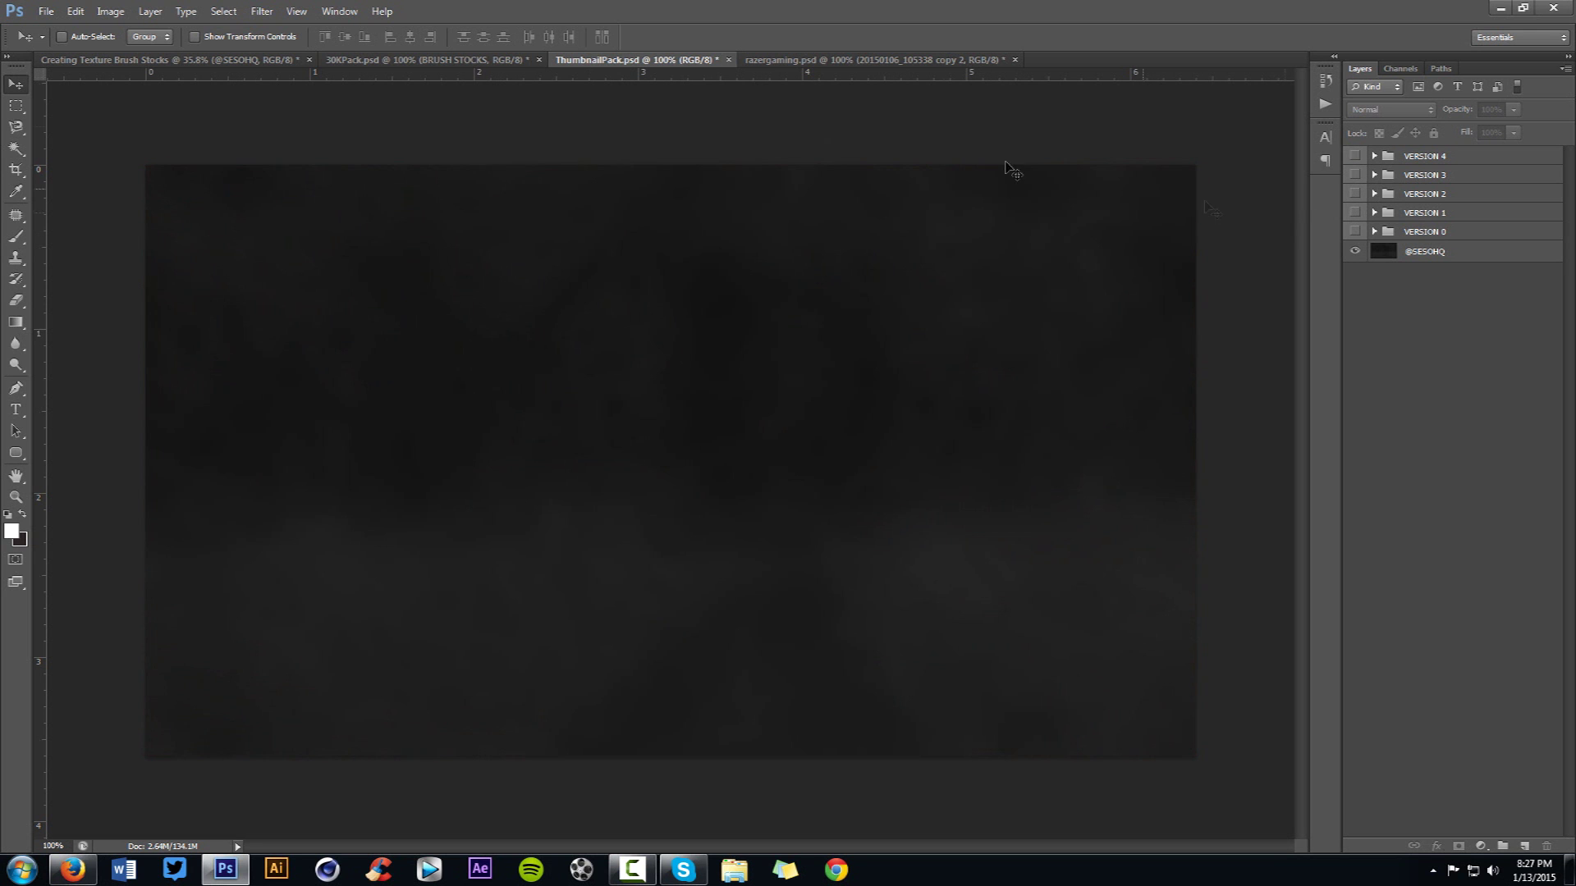
pyautogui.click(1356, 233)
pyautogui.click(397, 62)
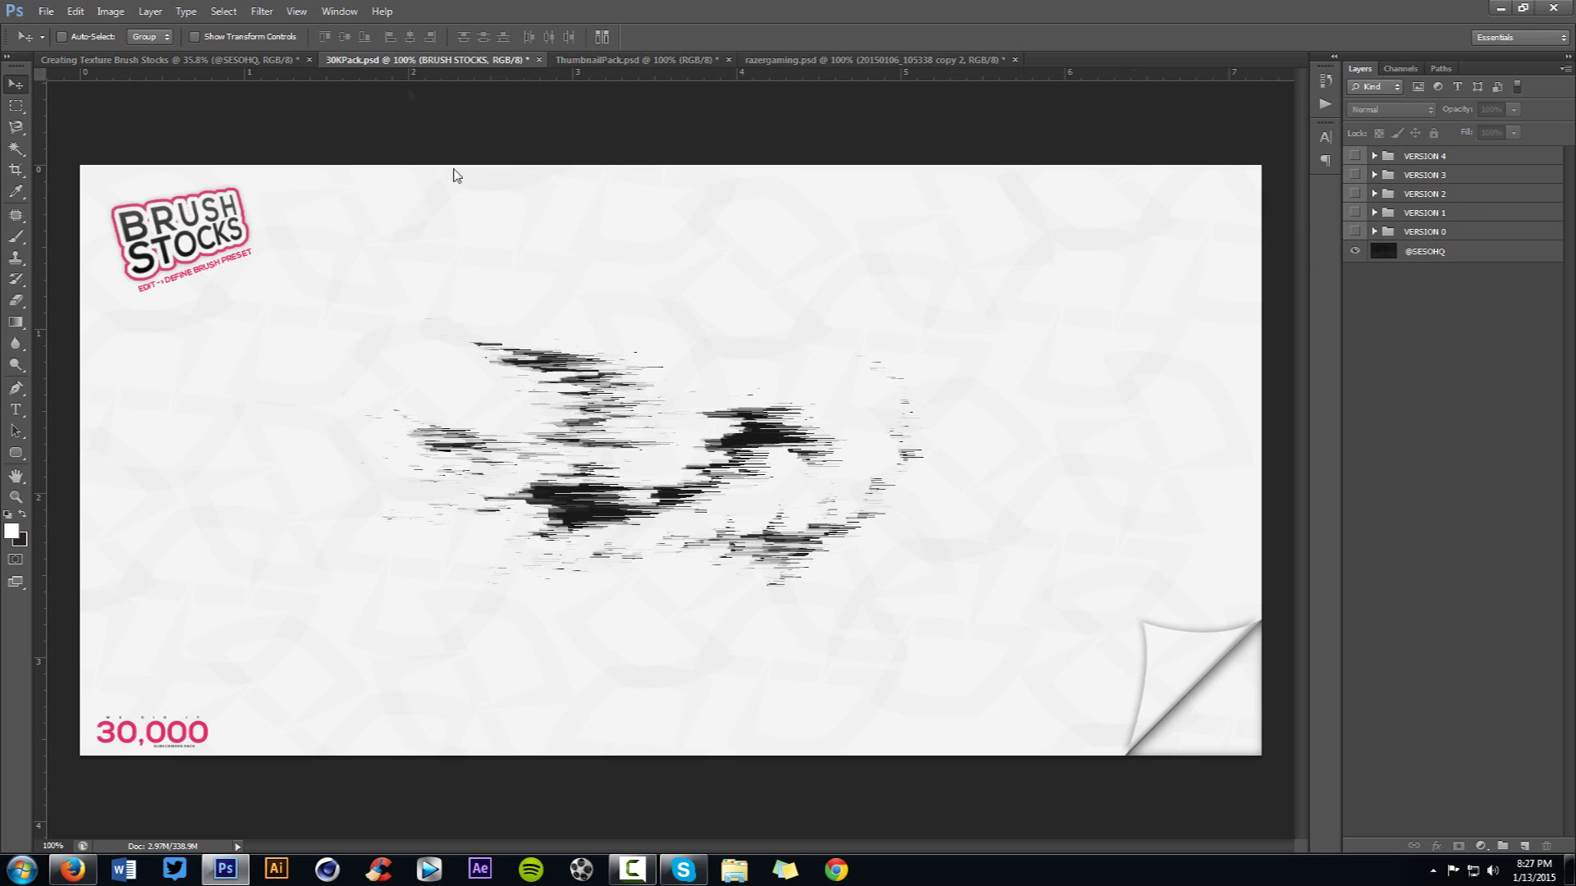
# - Add a new layer named '1' in the Creating Texture Brush Stocks document
pyautogui.click(233, 62)
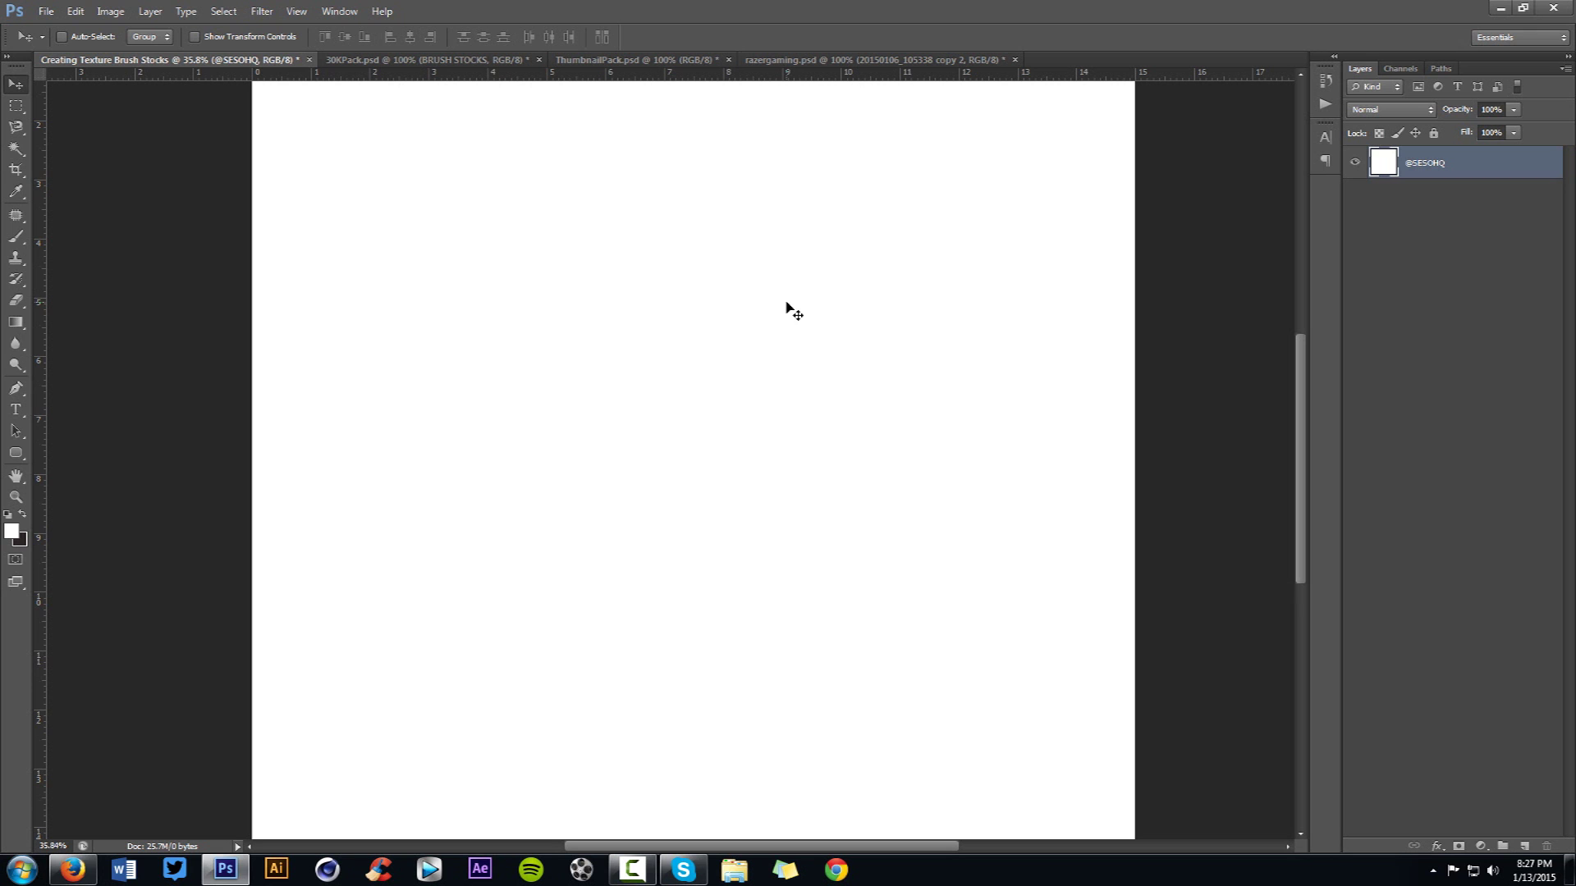
pyautogui.hotkey('ctrl', 'shift', 'n')
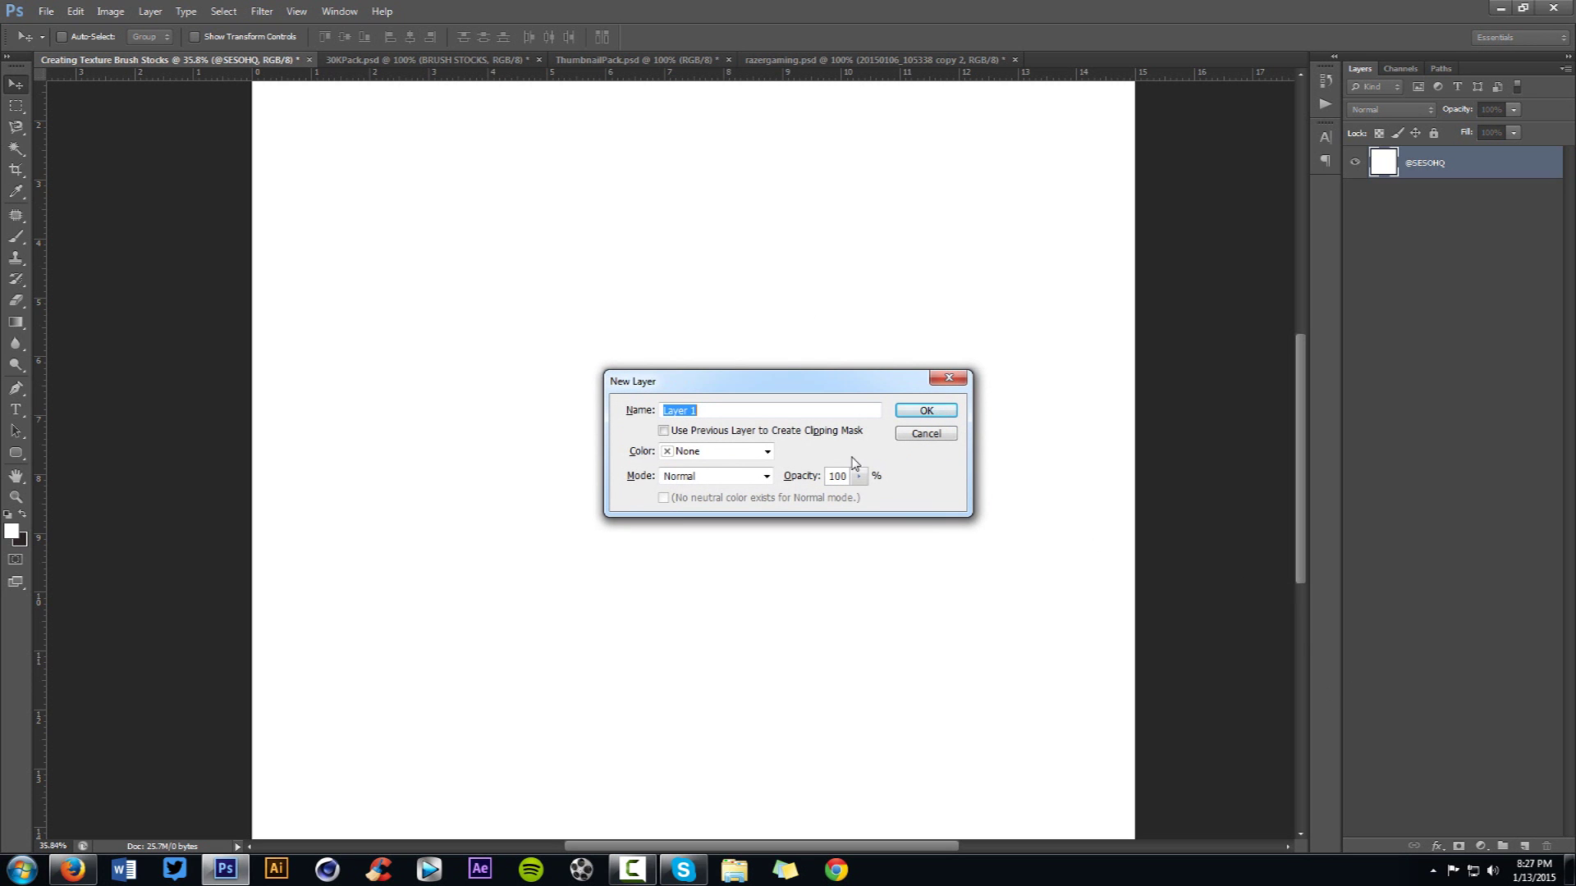
pyautogui.write('1')
pyautogui.press('Return')
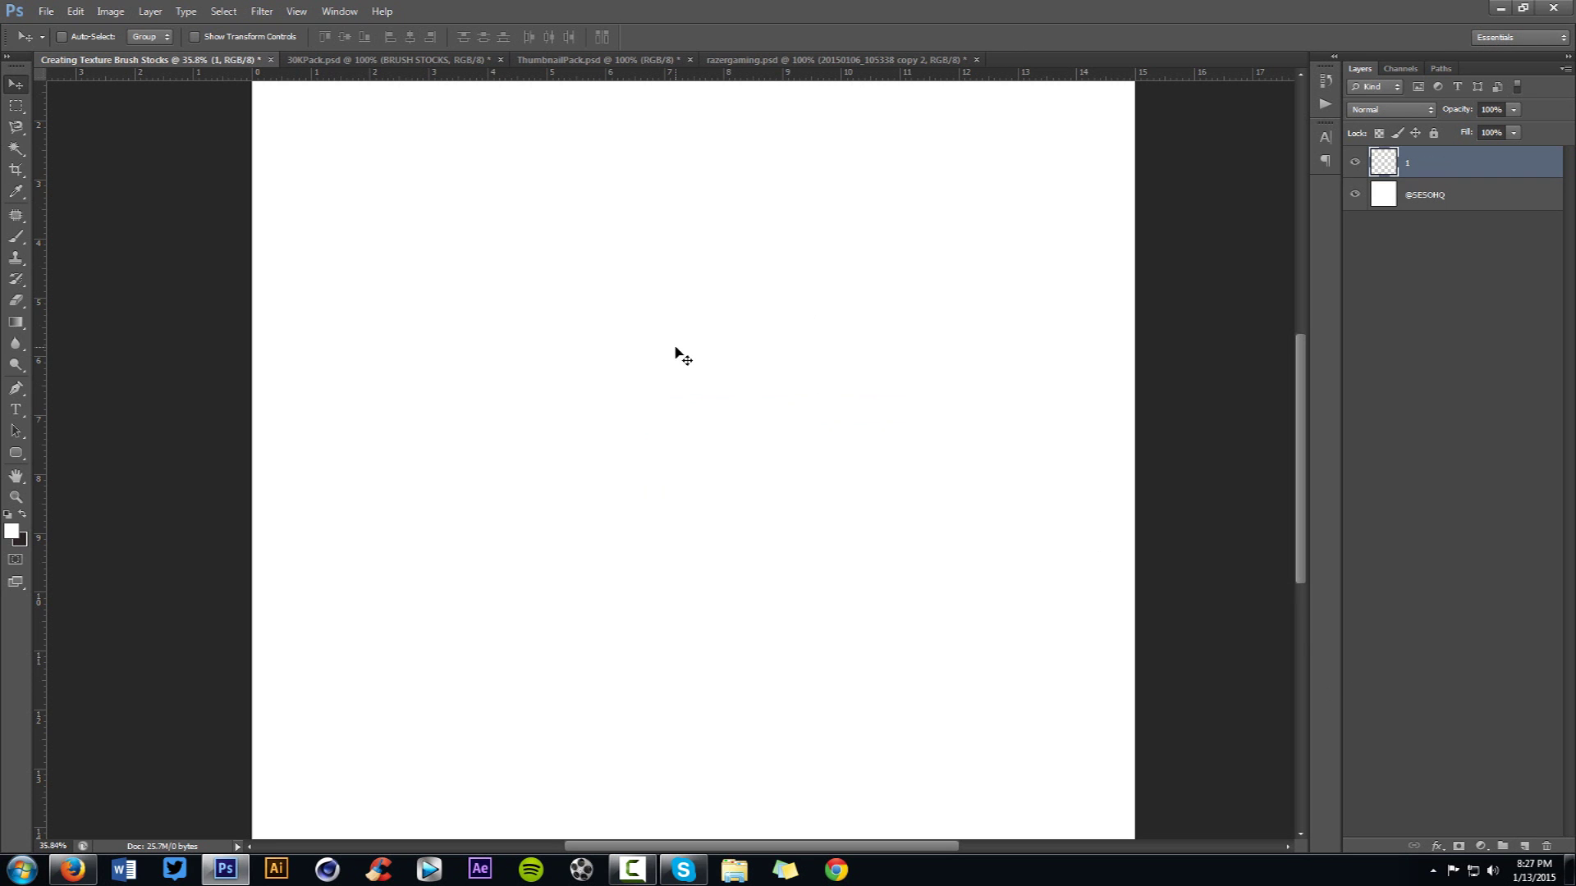
pyautogui.press('p')
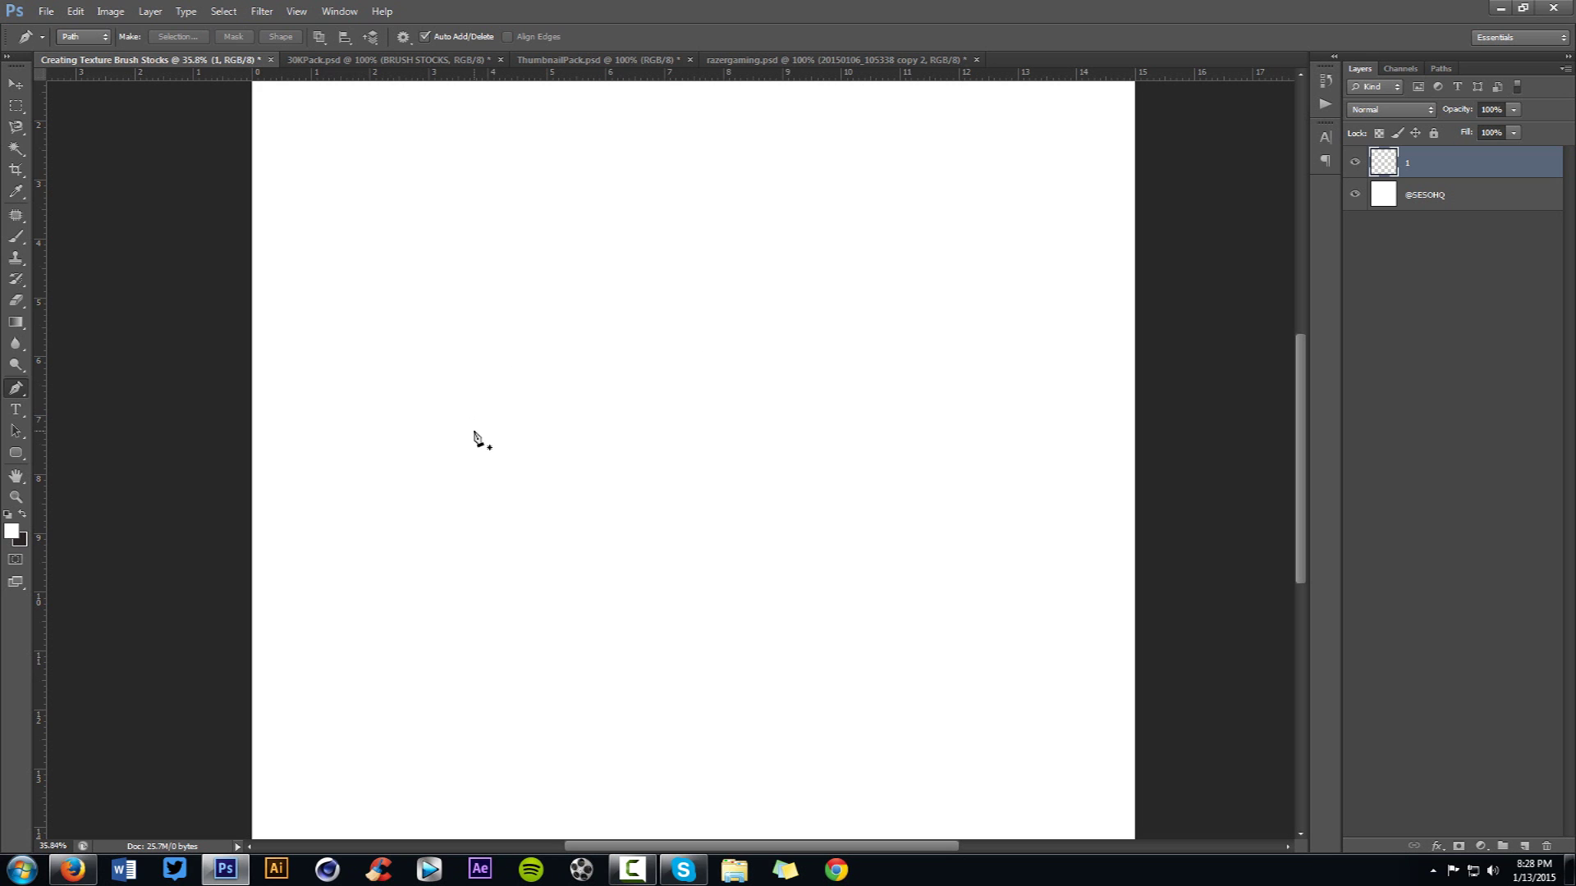
# - Start the Pen outline with a curved stroke rising to a top anchor at the upper right
pyautogui.click(441, 434)
pyautogui.moveTo(545, 247); pyautogui.dragTo(674, 183)
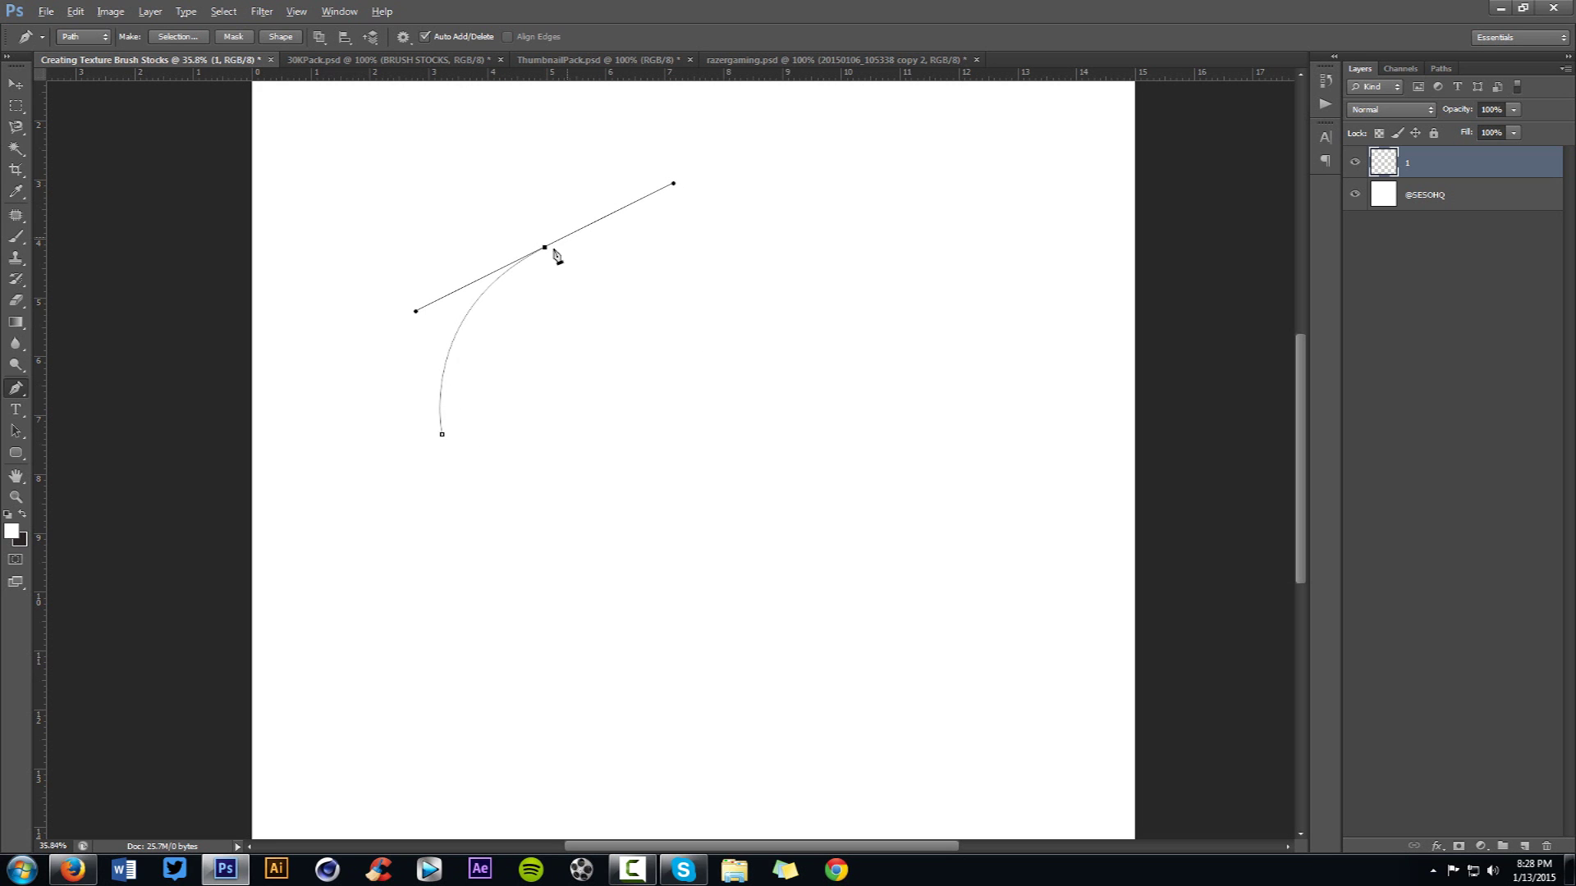
pyautogui.moveTo(545, 247); pyautogui.dragTo(663, 169)
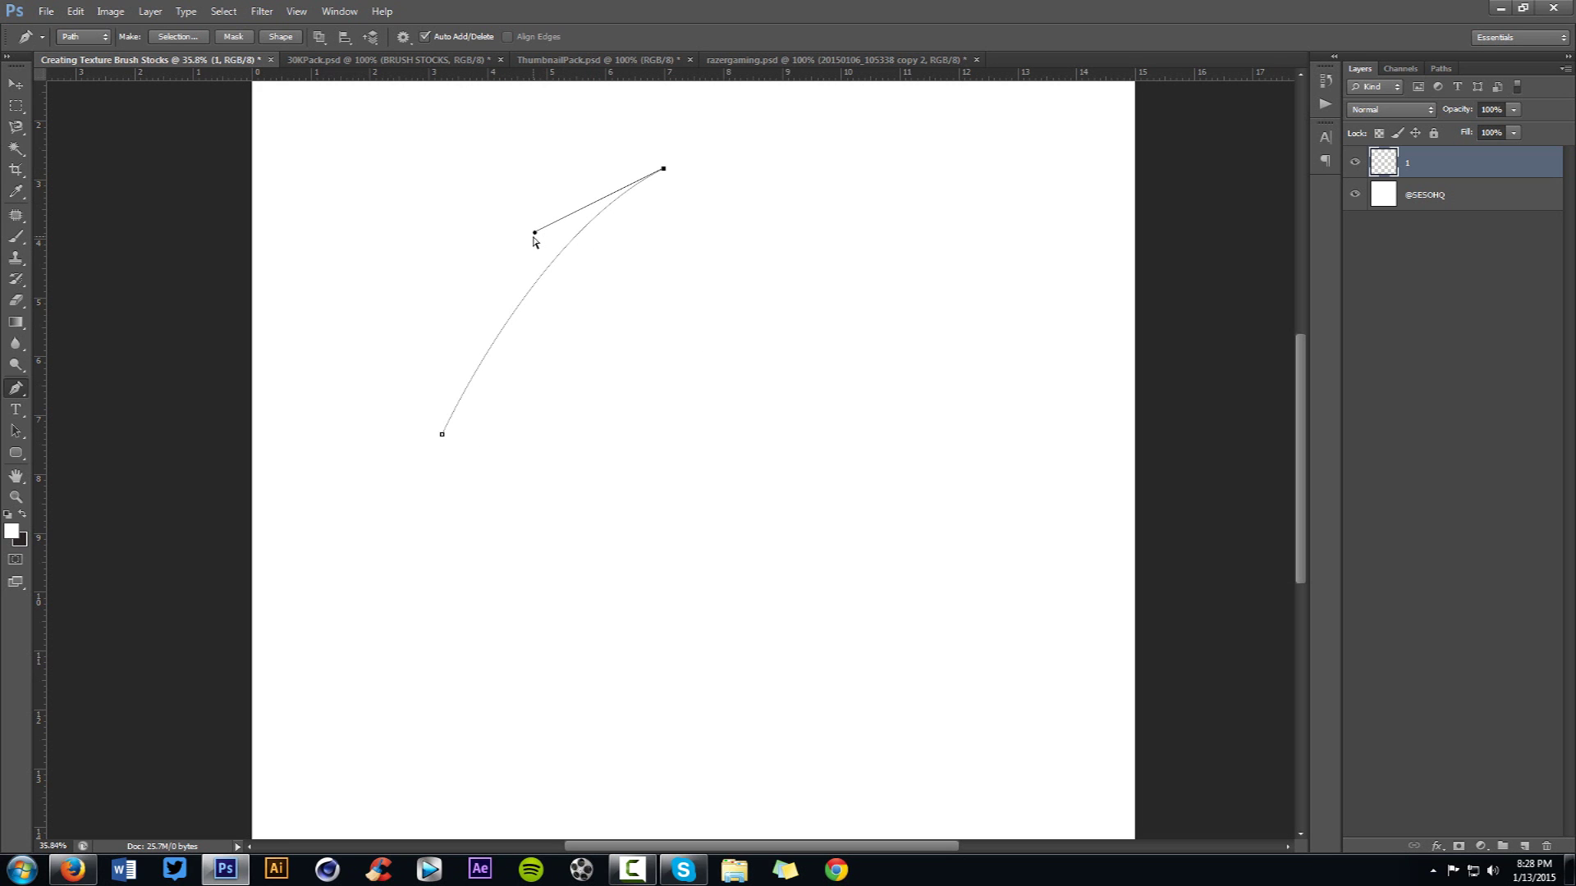
pyautogui.keyDown('ctrl'); pyautogui.click(566, 253); pyautogui.keyUp('ctrl')
pyautogui.moveTo(534, 236); pyautogui.dragTo(468, 237)
pyautogui.moveTo(545, 357); pyautogui.dragTo(573, 429)
pyautogui.hotkey('ctrl', 'z')
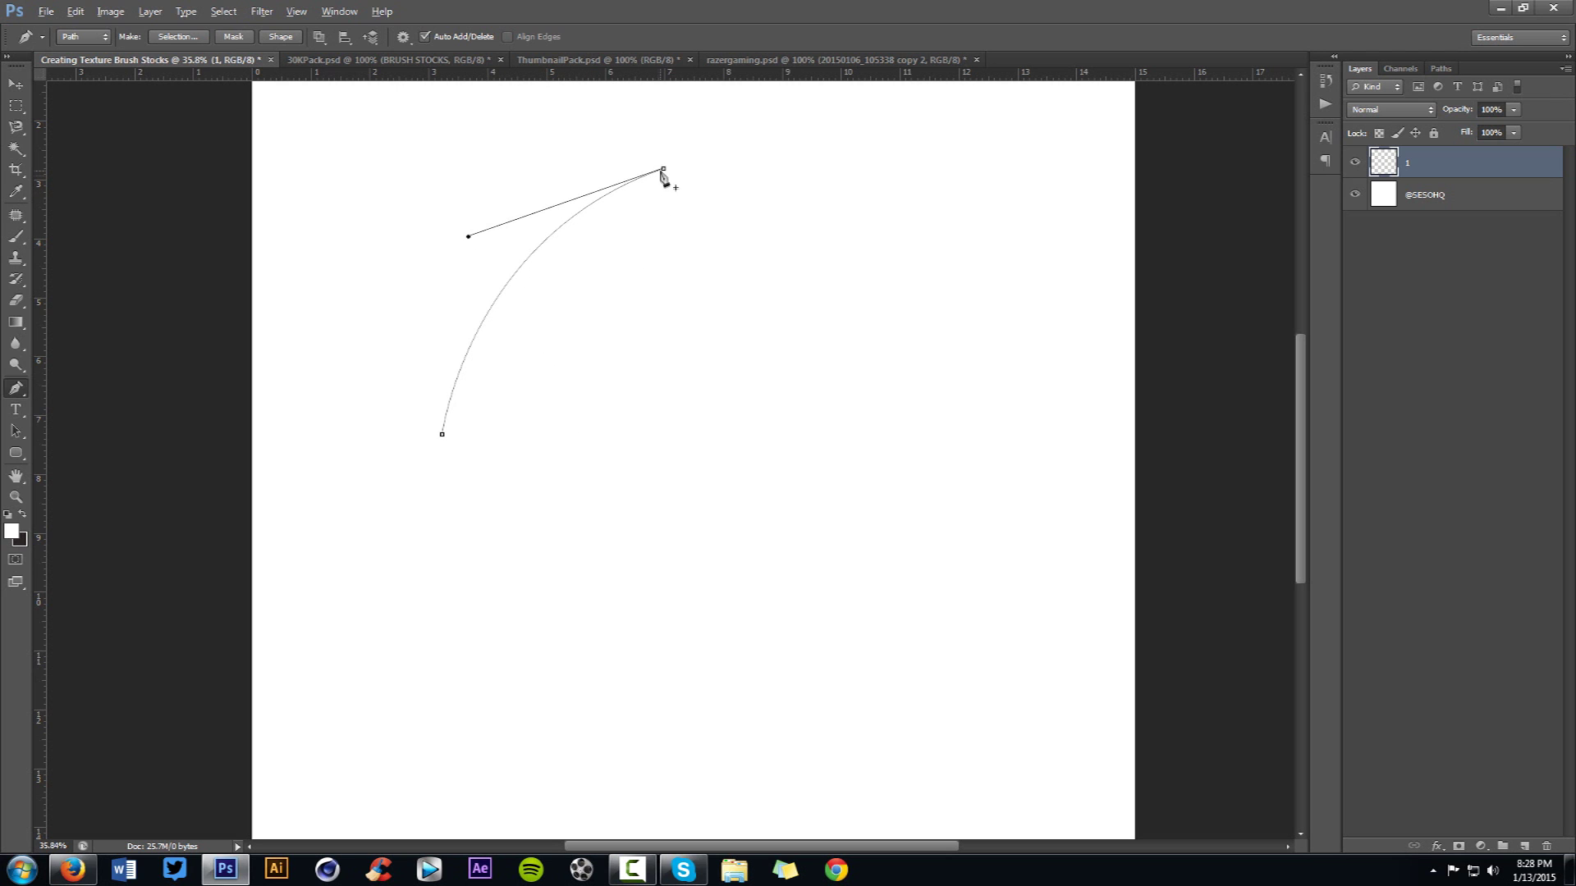
pyautogui.click(661, 169)
pyautogui.moveTo(662, 170); pyautogui.dragTo(664, 168)
pyautogui.moveTo(596, 392); pyautogui.dragTo(658, 508)
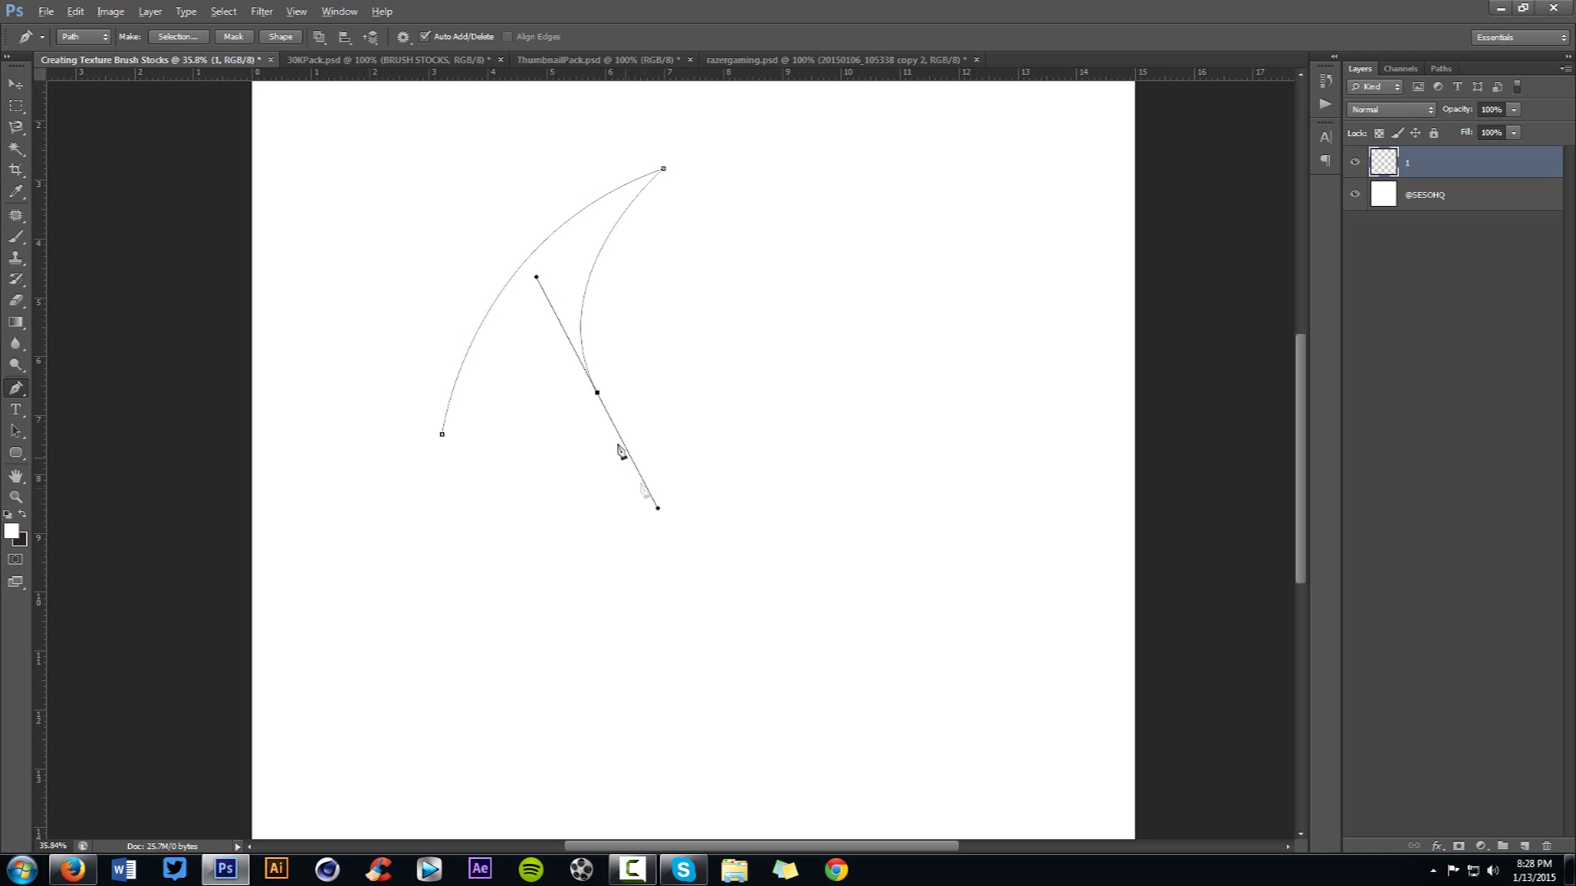
pyautogui.click(596, 393)
# - Add alternating zigzag peaks and low points, then a curved point on the right side
pyautogui.click(670, 267)
pyautogui.click(670, 428)
pyautogui.click(766, 276)
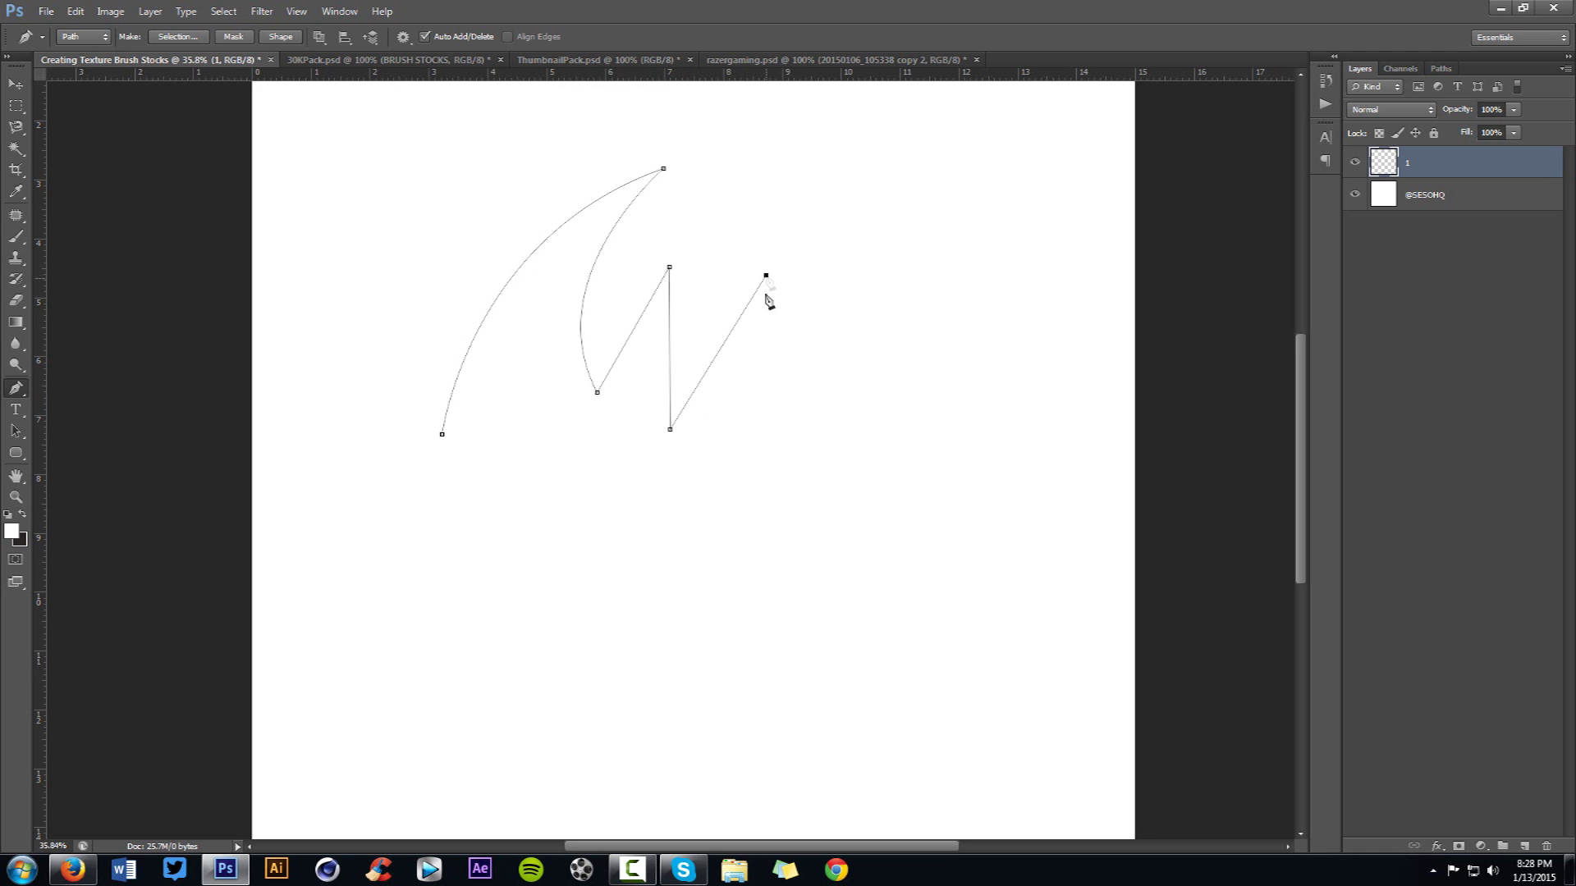
pyautogui.click(764, 493)
pyautogui.click(944, 439)
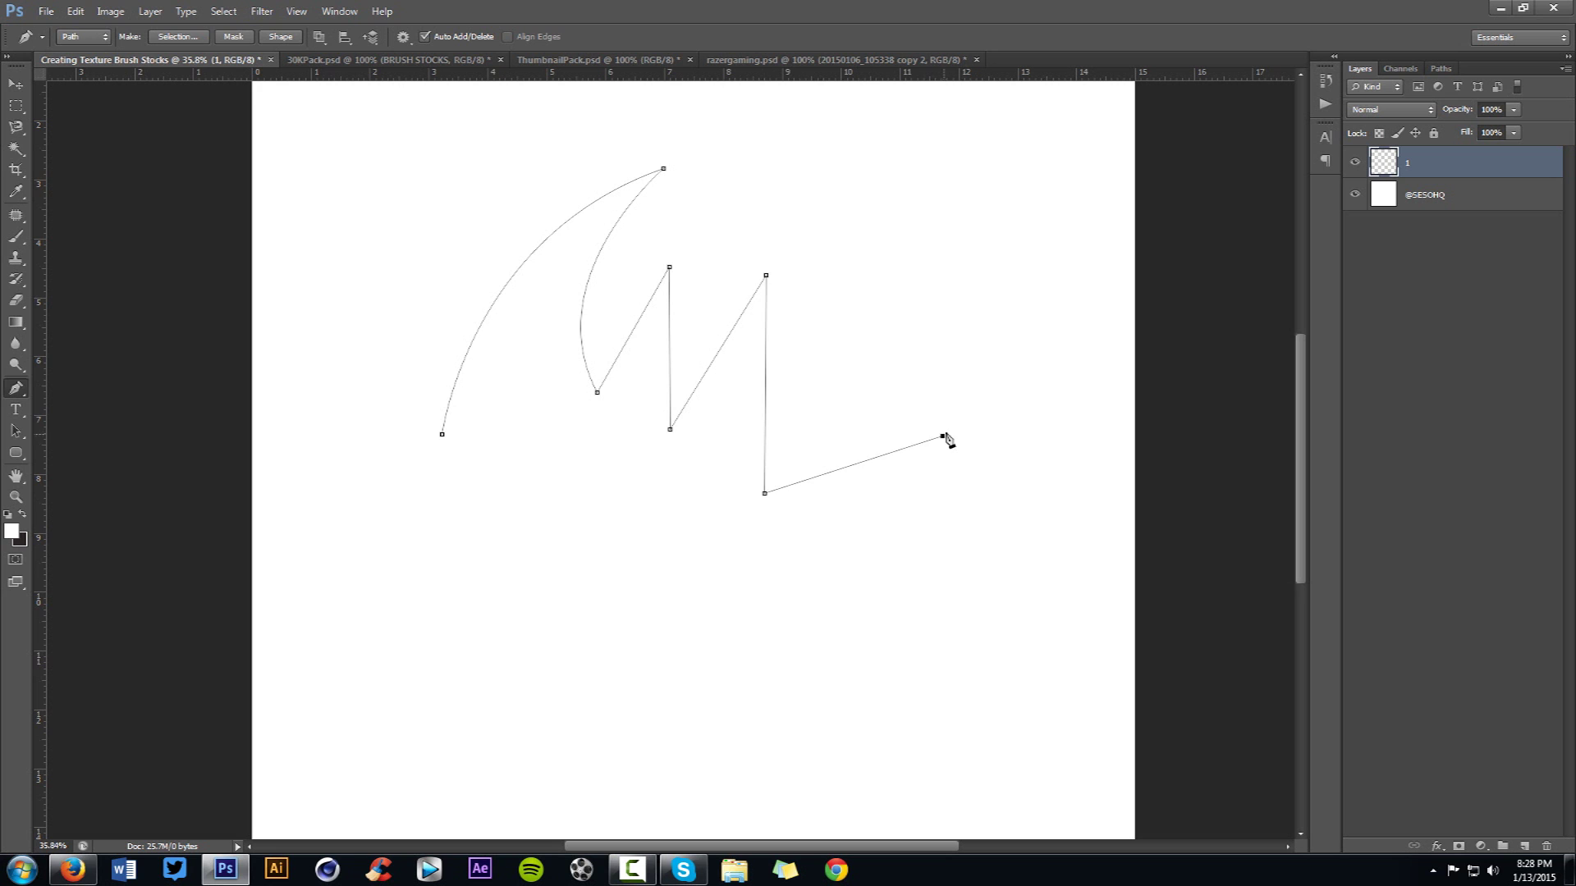
pyautogui.hotkey('ctrl', 'z')
pyautogui.moveTo(924, 366); pyautogui.dragTo(945, 281)
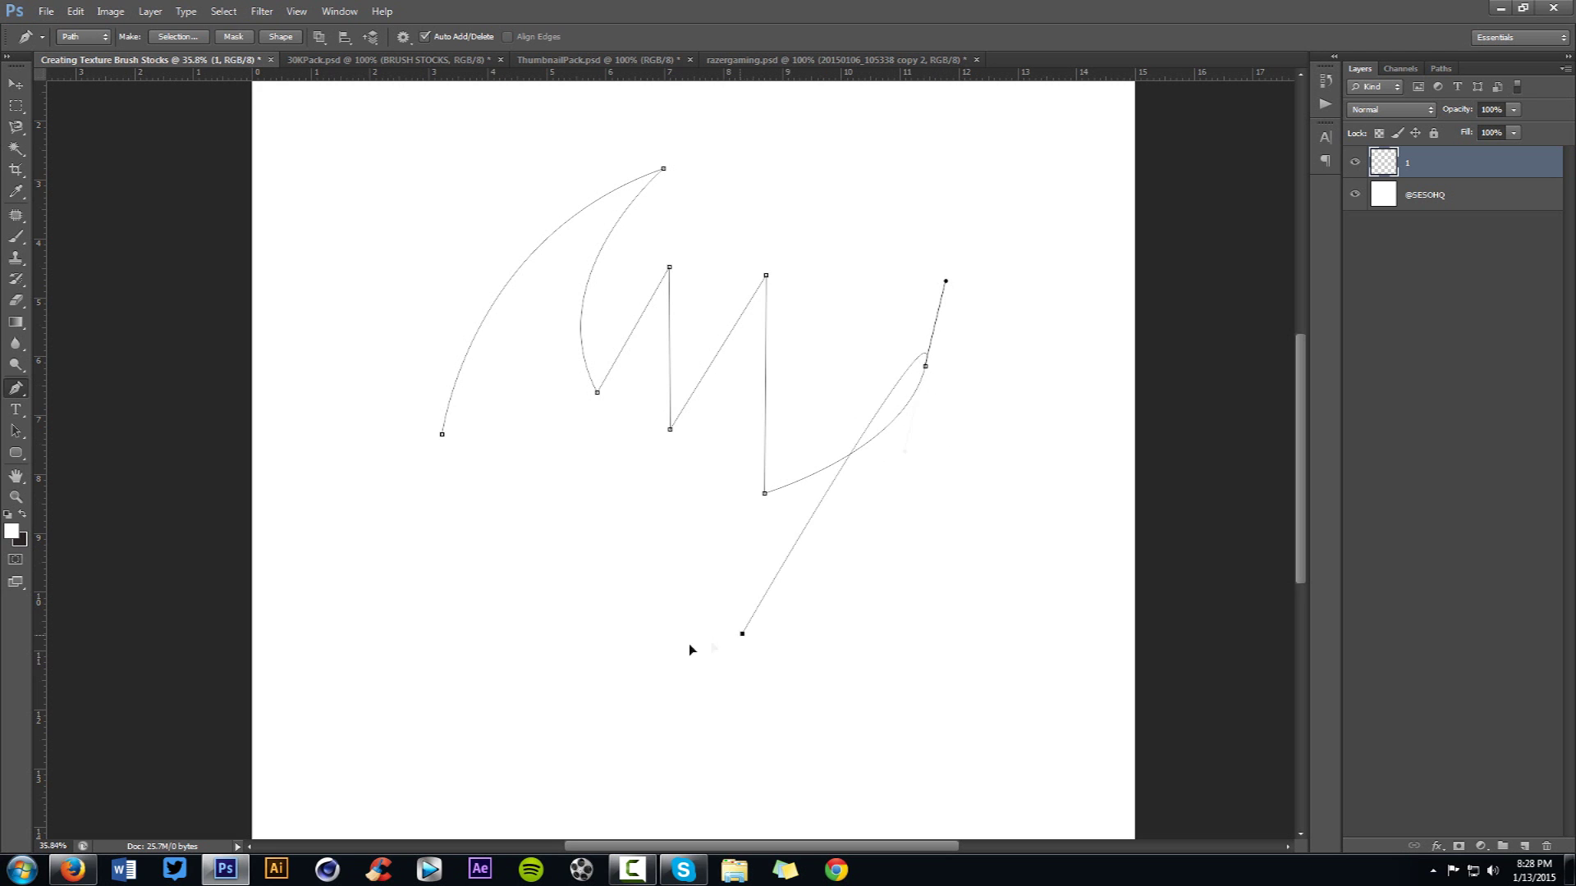
# - Curve the outline along the bottom and left tip, closing it at the starting anchor
pyautogui.moveTo(742, 633); pyautogui.dragTo(515, 631)
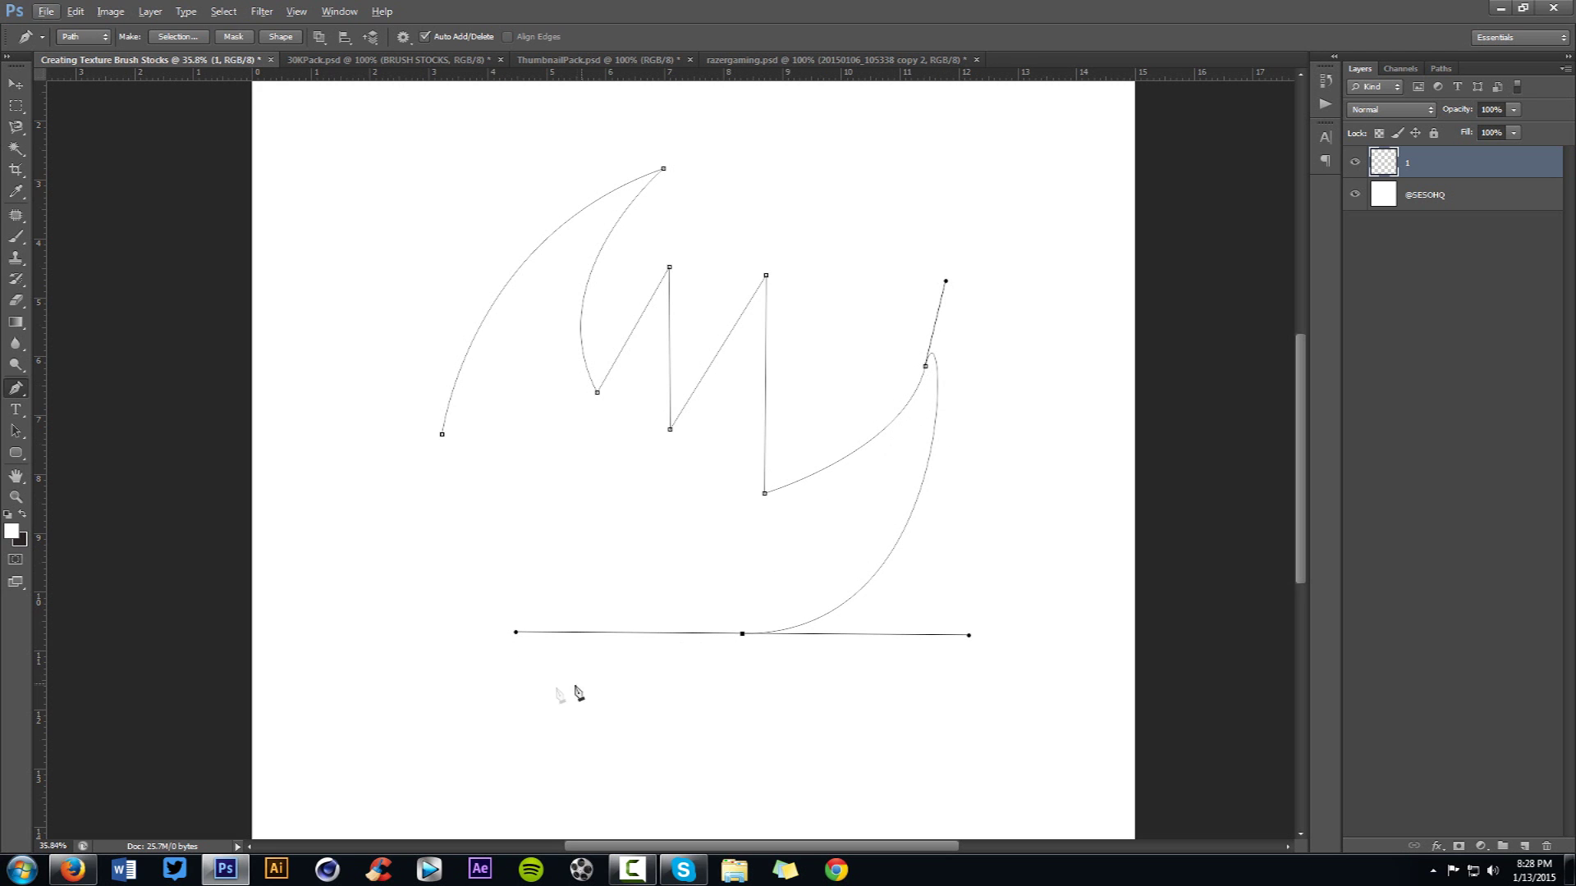
pyautogui.moveTo(580, 685); pyautogui.dragTo(523, 671)
pyautogui.click(466, 504)
pyautogui.moveTo(411, 516); pyautogui.dragTo(375, 528)
pyautogui.keyDown('alt'); pyautogui.click(411, 516); pyautogui.keyUp('alt')
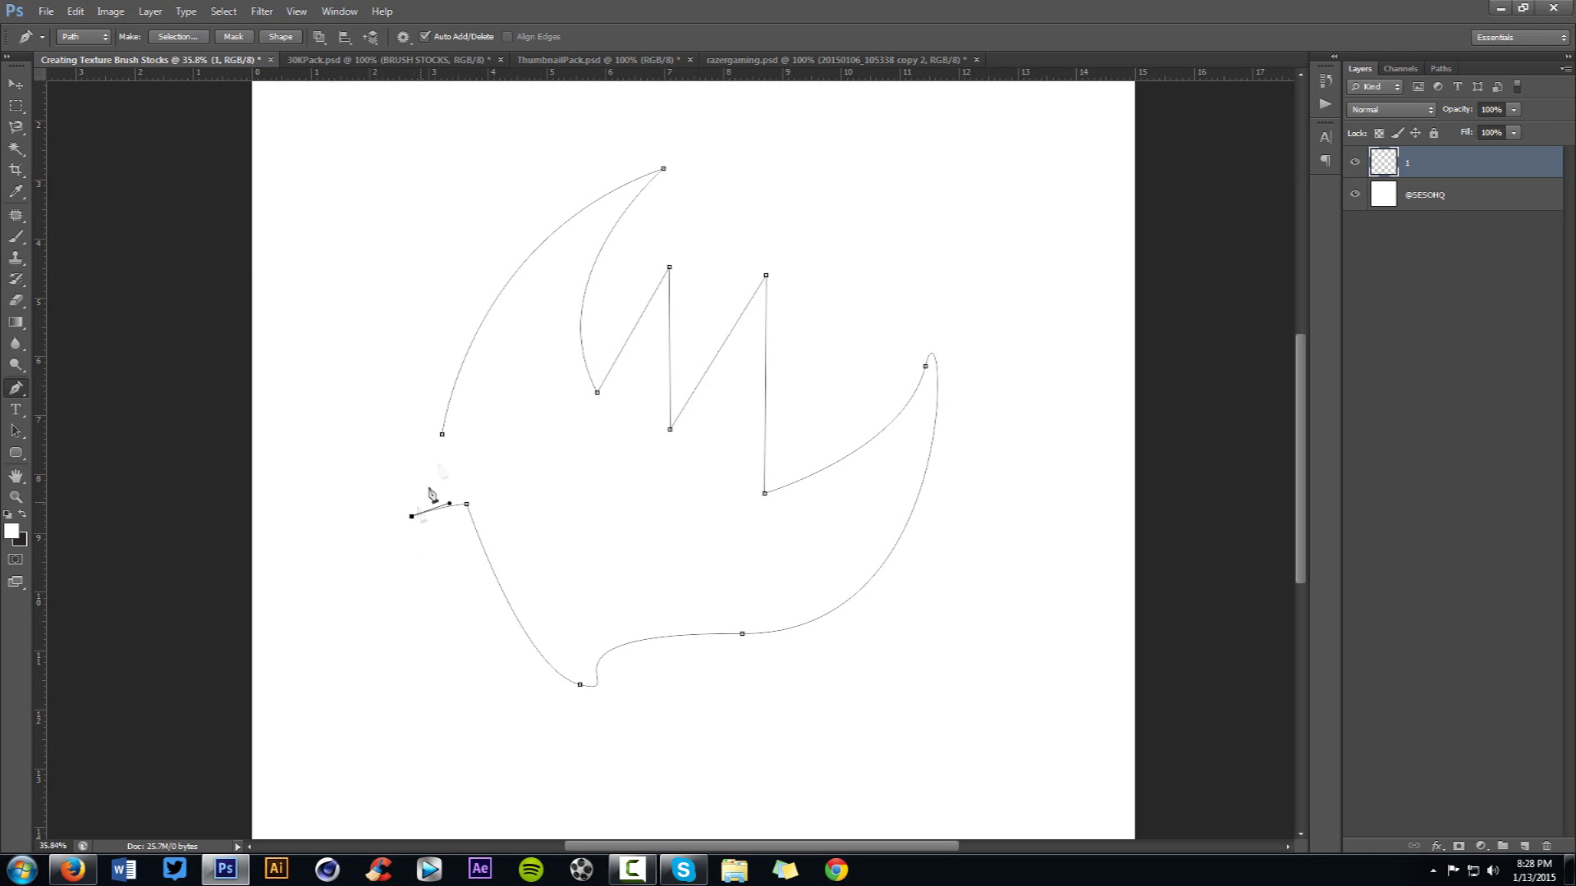
pyautogui.click(442, 434)
pyautogui.keyDown('ctrl'); pyautogui.click(690, 440); pyautogui.keyUp('ctrl')
# - Bring up the Fill Path dialog for the closed path
pyautogui.scroll(-1, 676, 430)
pyautogui.scroll(1, 657, 414)
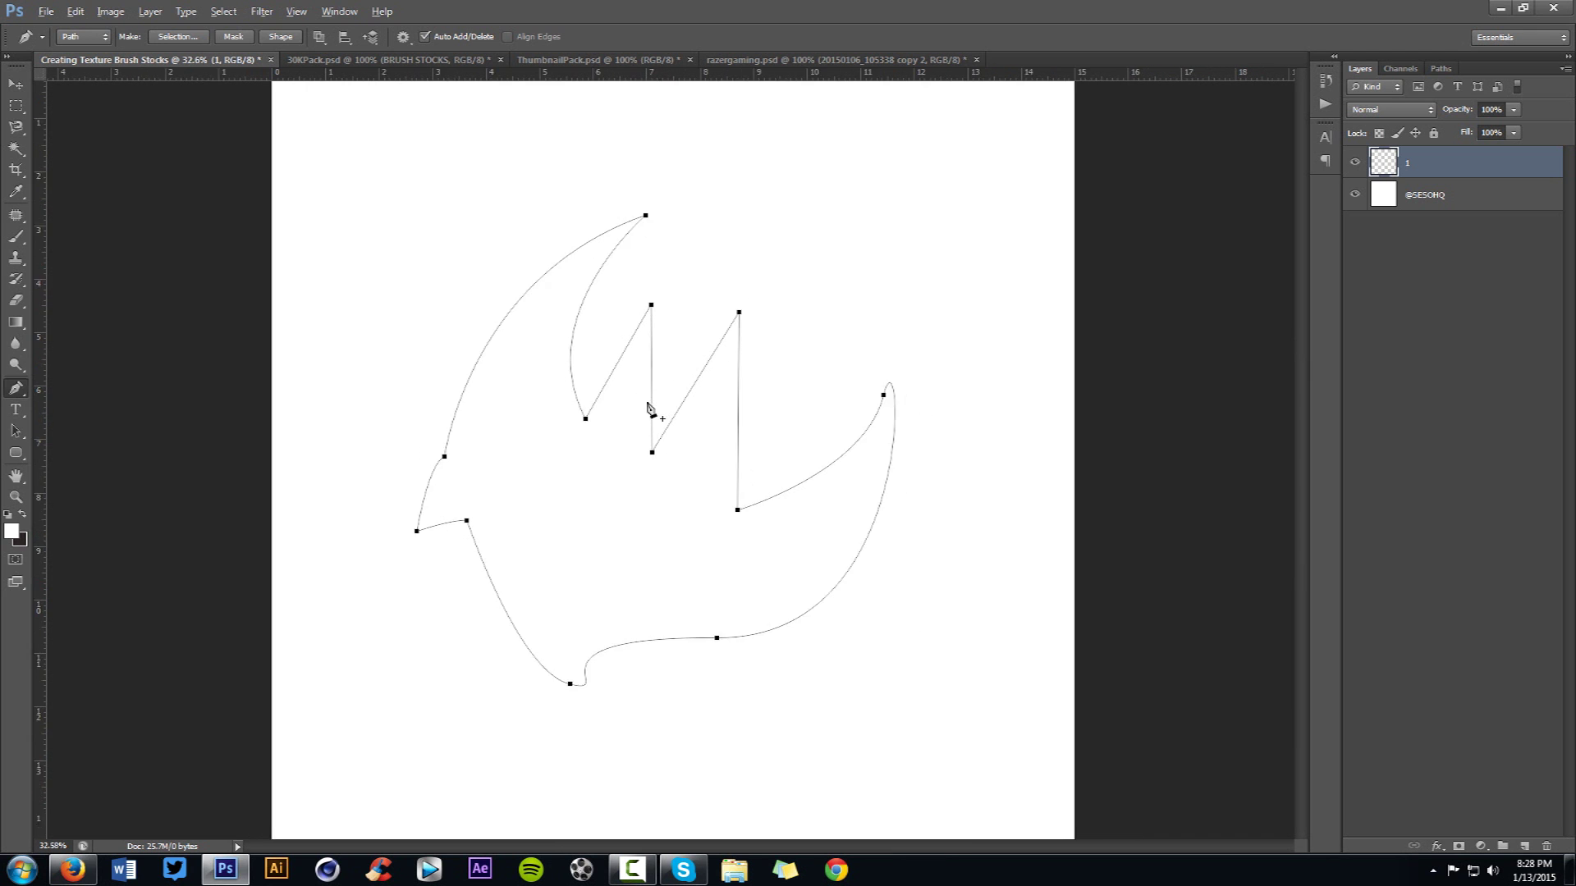
pyautogui.rightClick(735, 402)
pyautogui.click(780, 394)
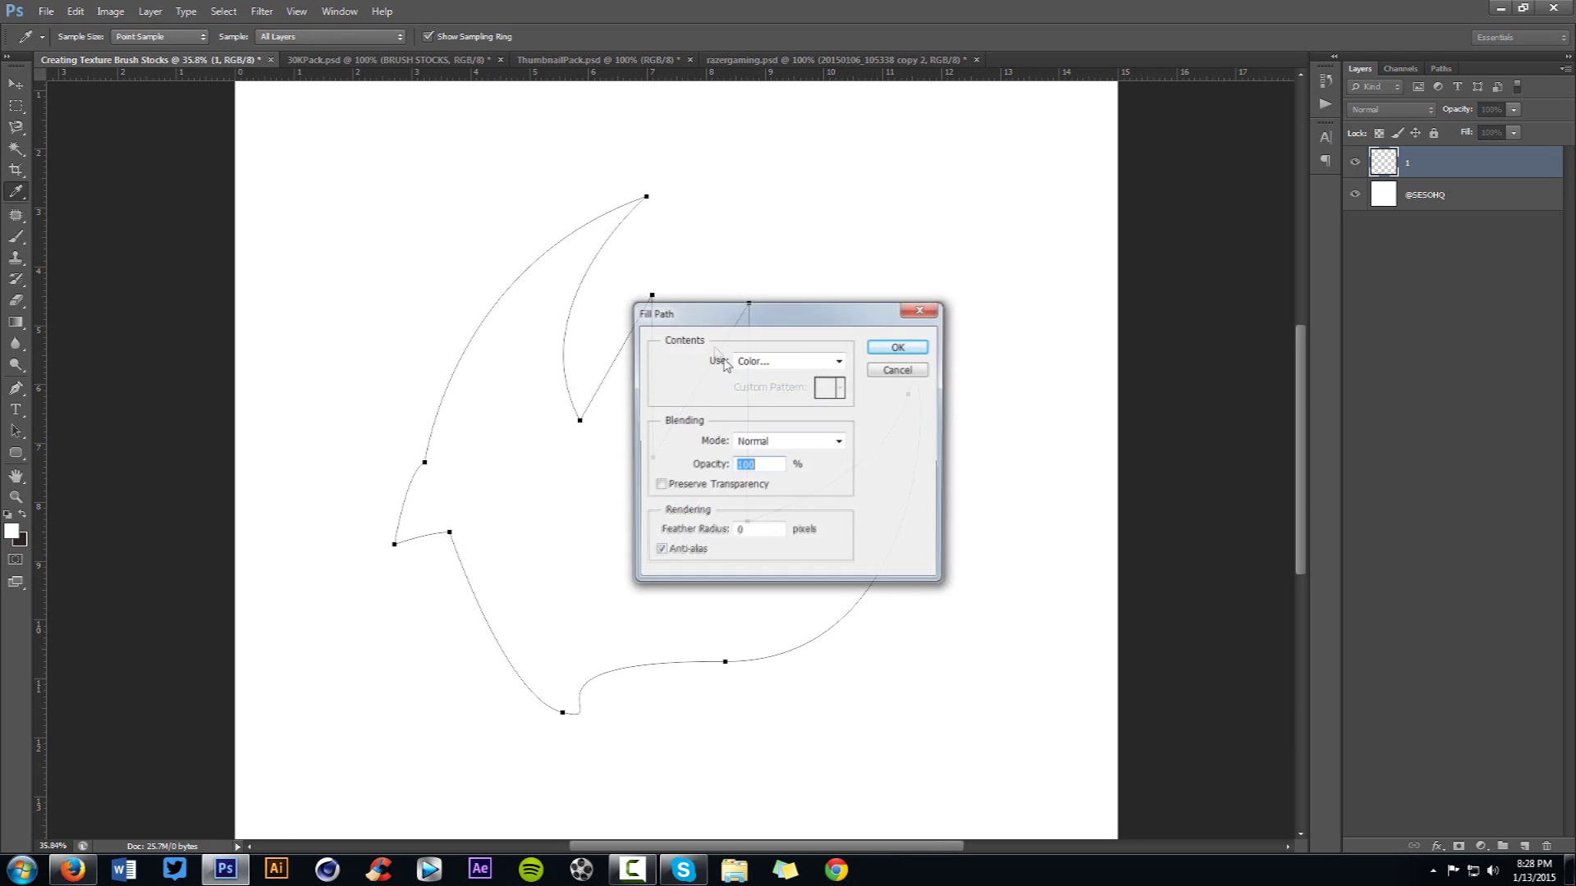
# - Fill the path with the custom colour #333333
pyautogui.click(768, 365)
pyautogui.click(759, 401)
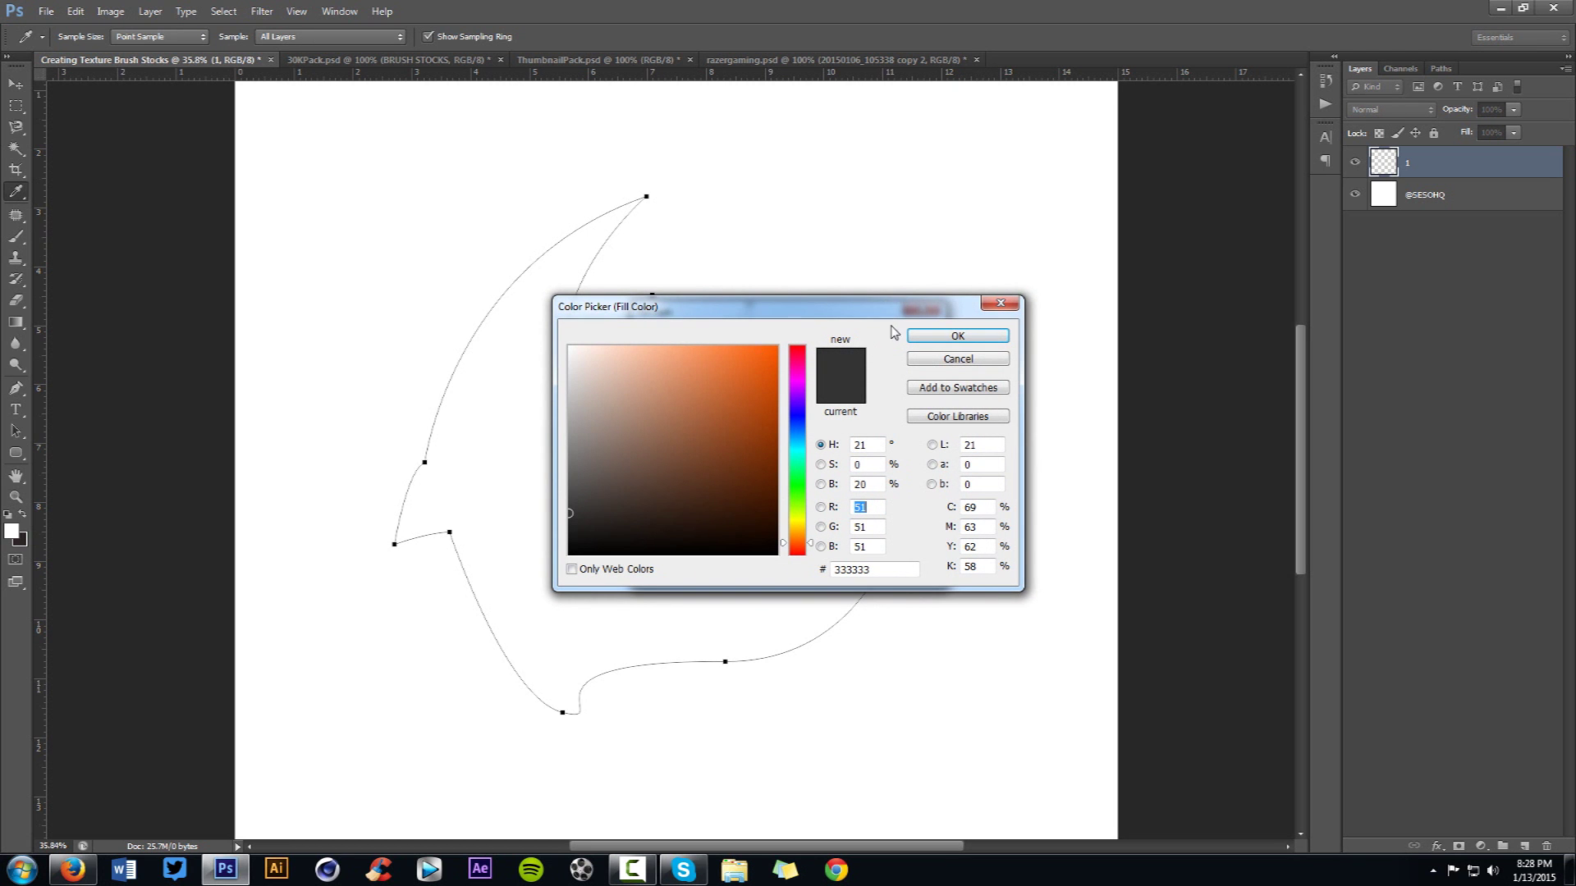
pyautogui.click(957, 336)
pyautogui.click(907, 345)
# - Delete the working path and shift the dark shape slightly right
pyautogui.rightClick(784, 251)
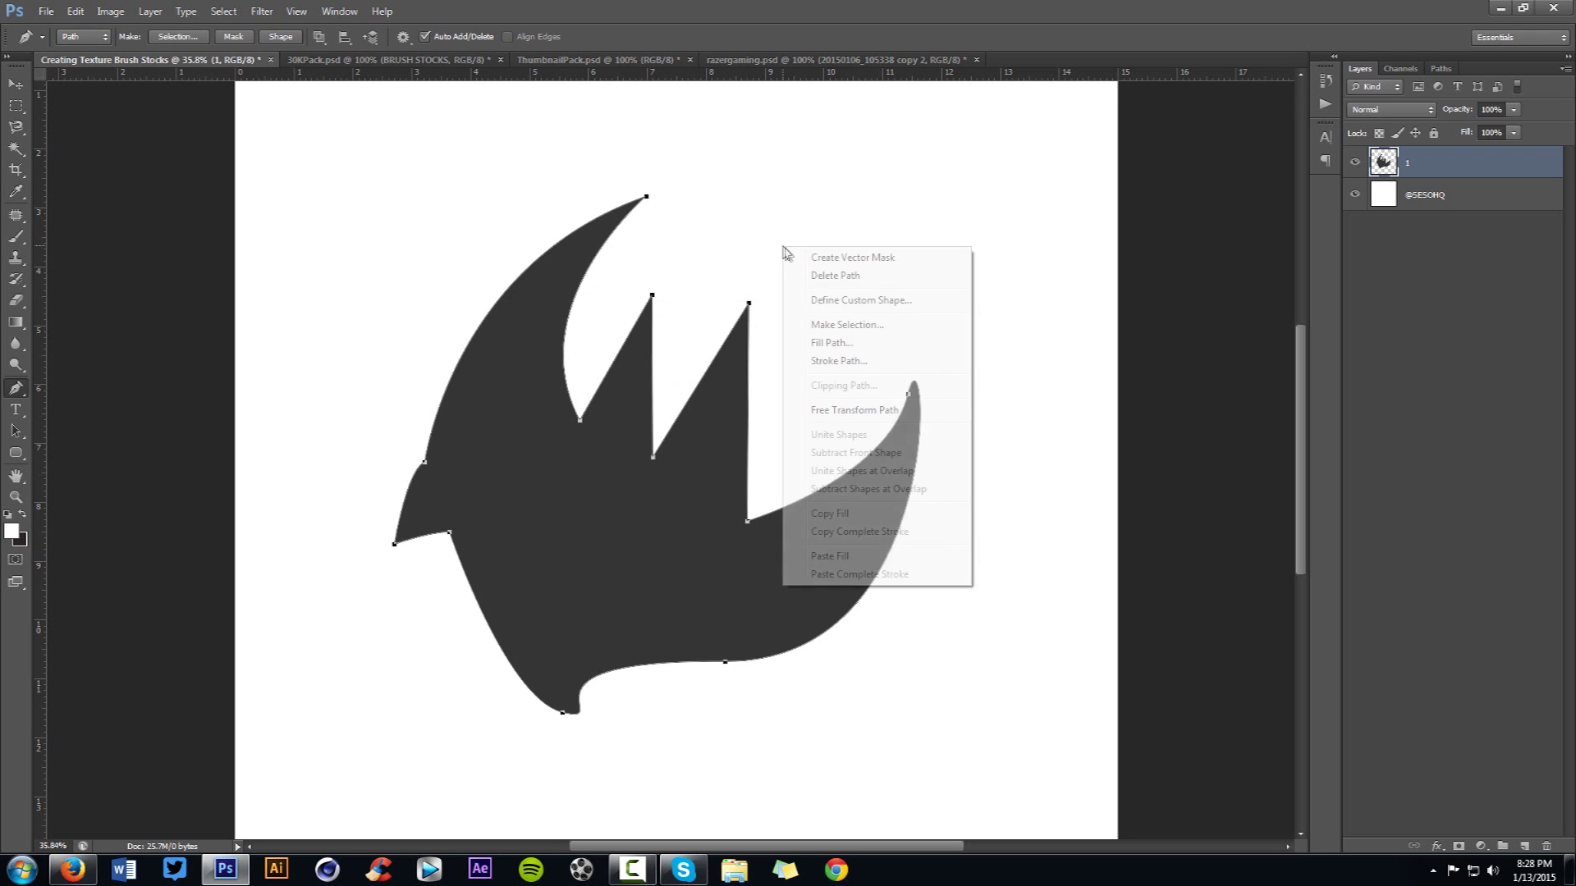
pyautogui.click(826, 277)
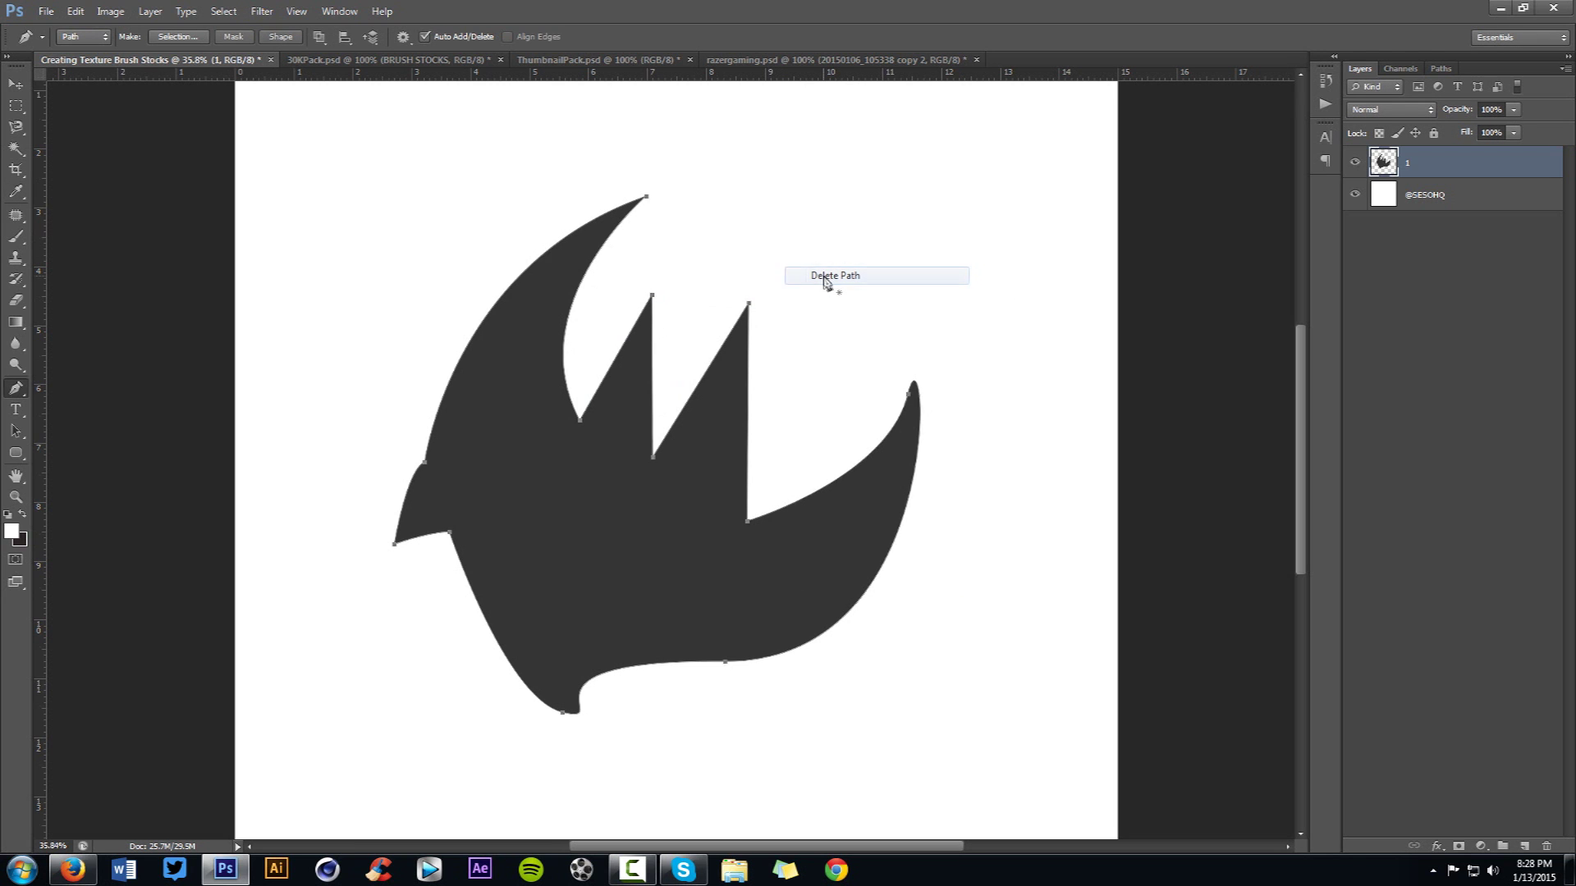
pyautogui.press('v')
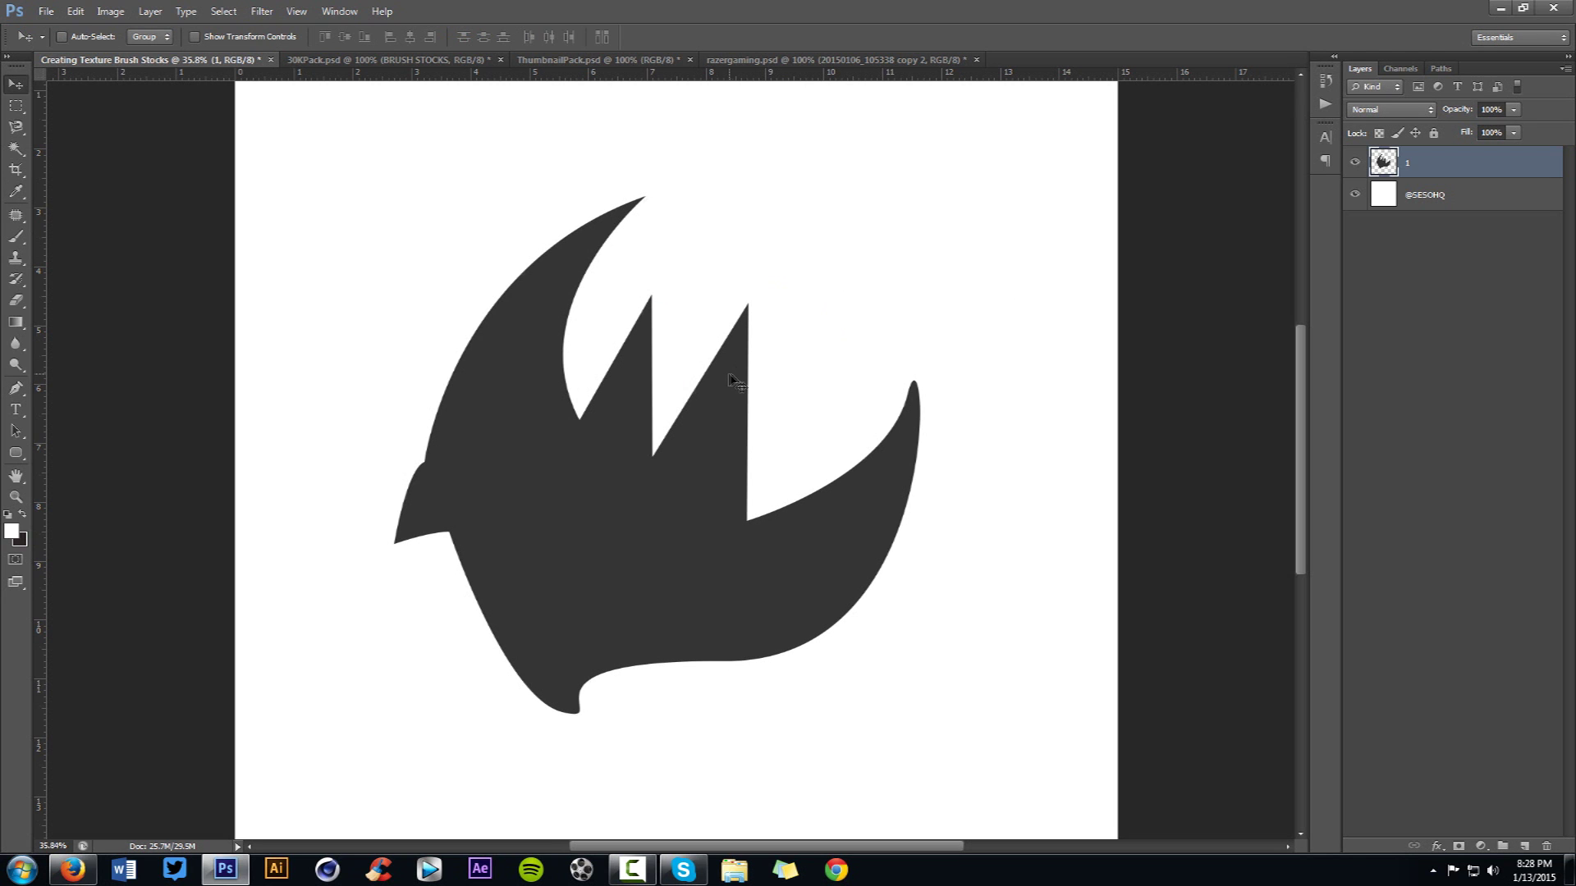
pyautogui.moveTo(732, 379); pyautogui.dragTo(766, 376)
pyautogui.scroll(-2, 767, 377)
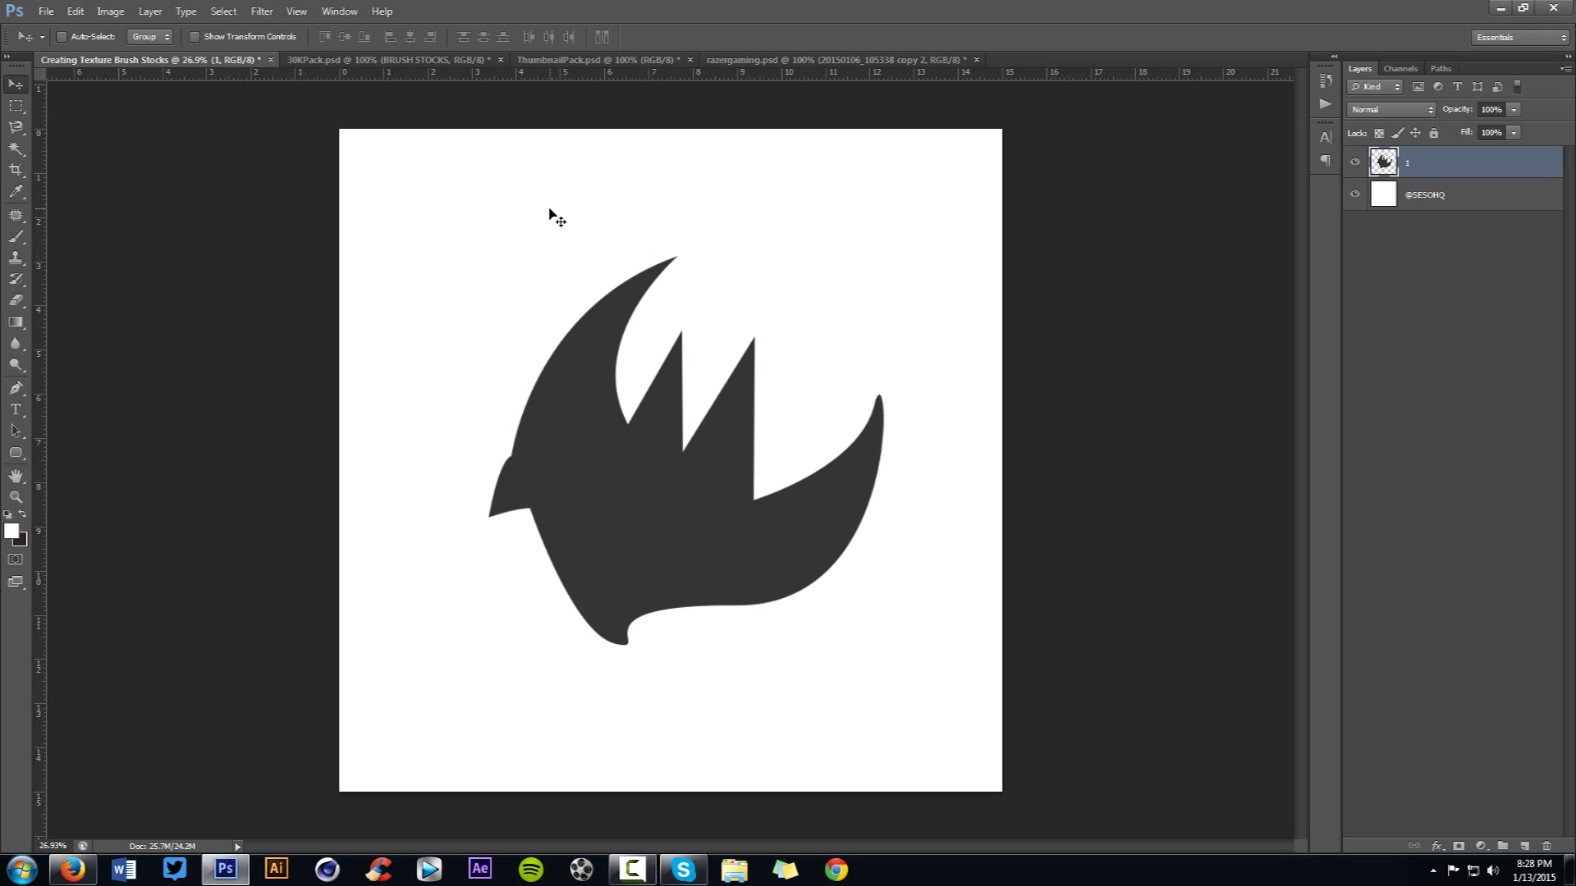
# - Apply a Ripple distortion with its default settings
pyautogui.click(262, 11)
pyautogui.moveTo(296, 197)
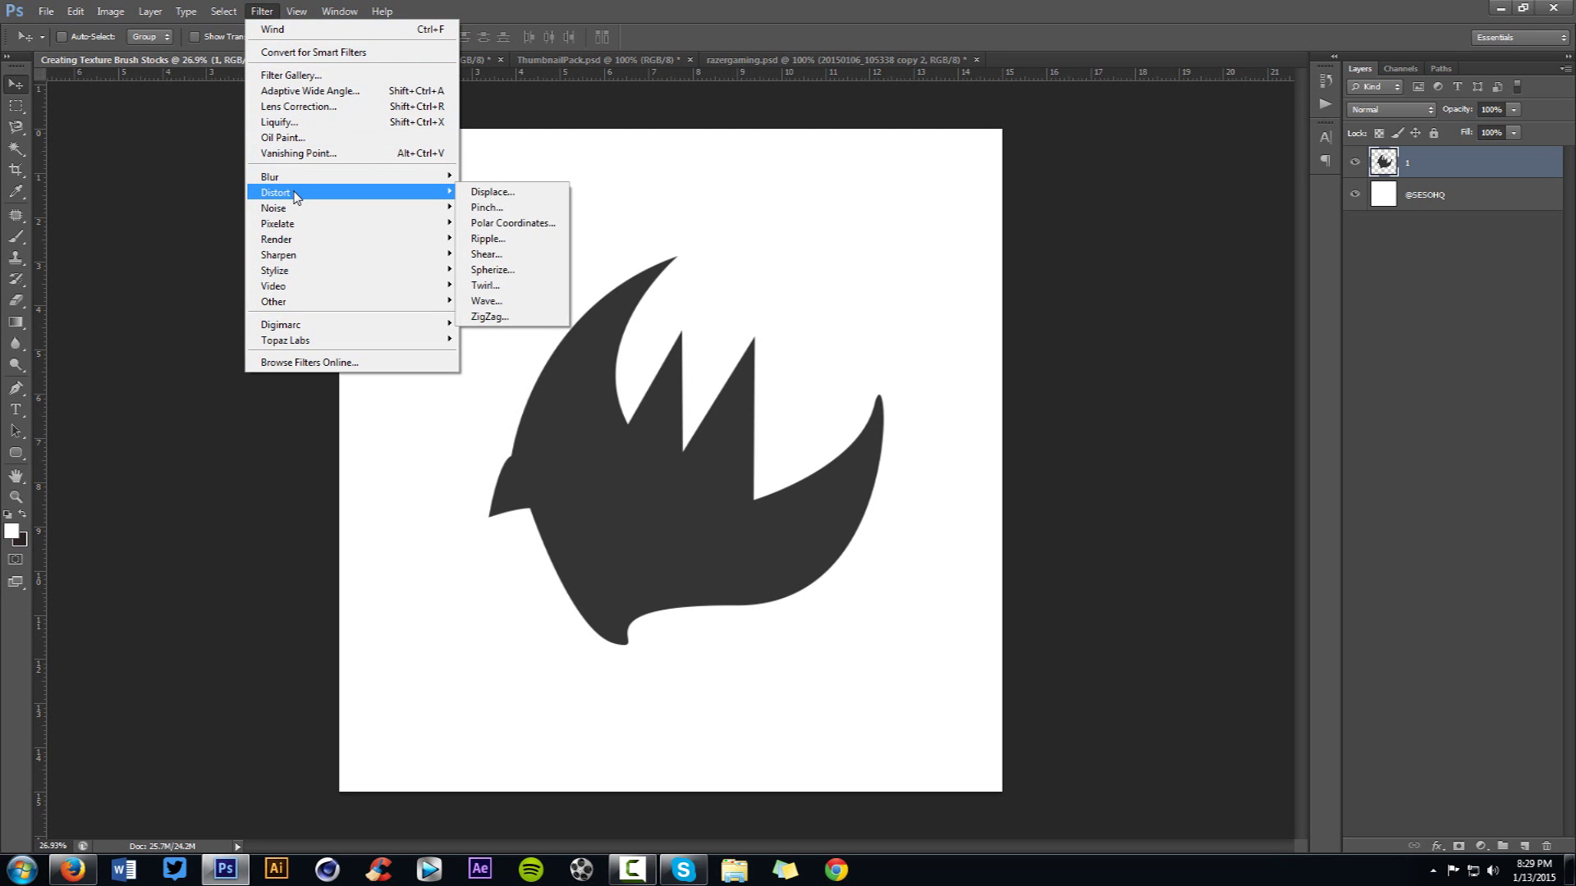
pyautogui.click(516, 240)
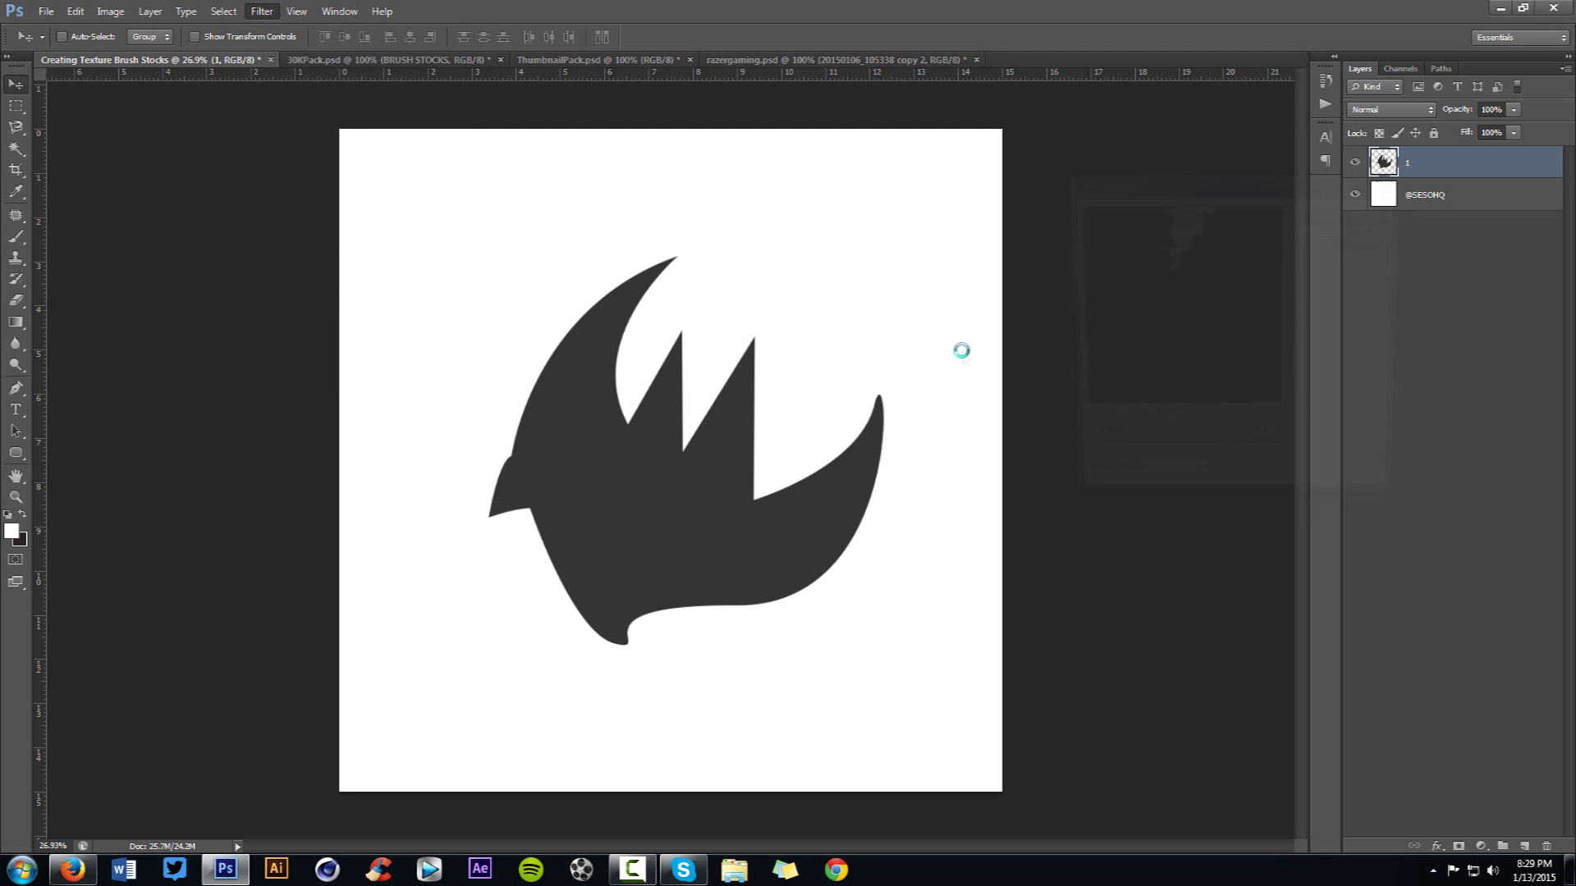
pyautogui.click(1348, 216)
pyautogui.scroll(3, 710, 396)
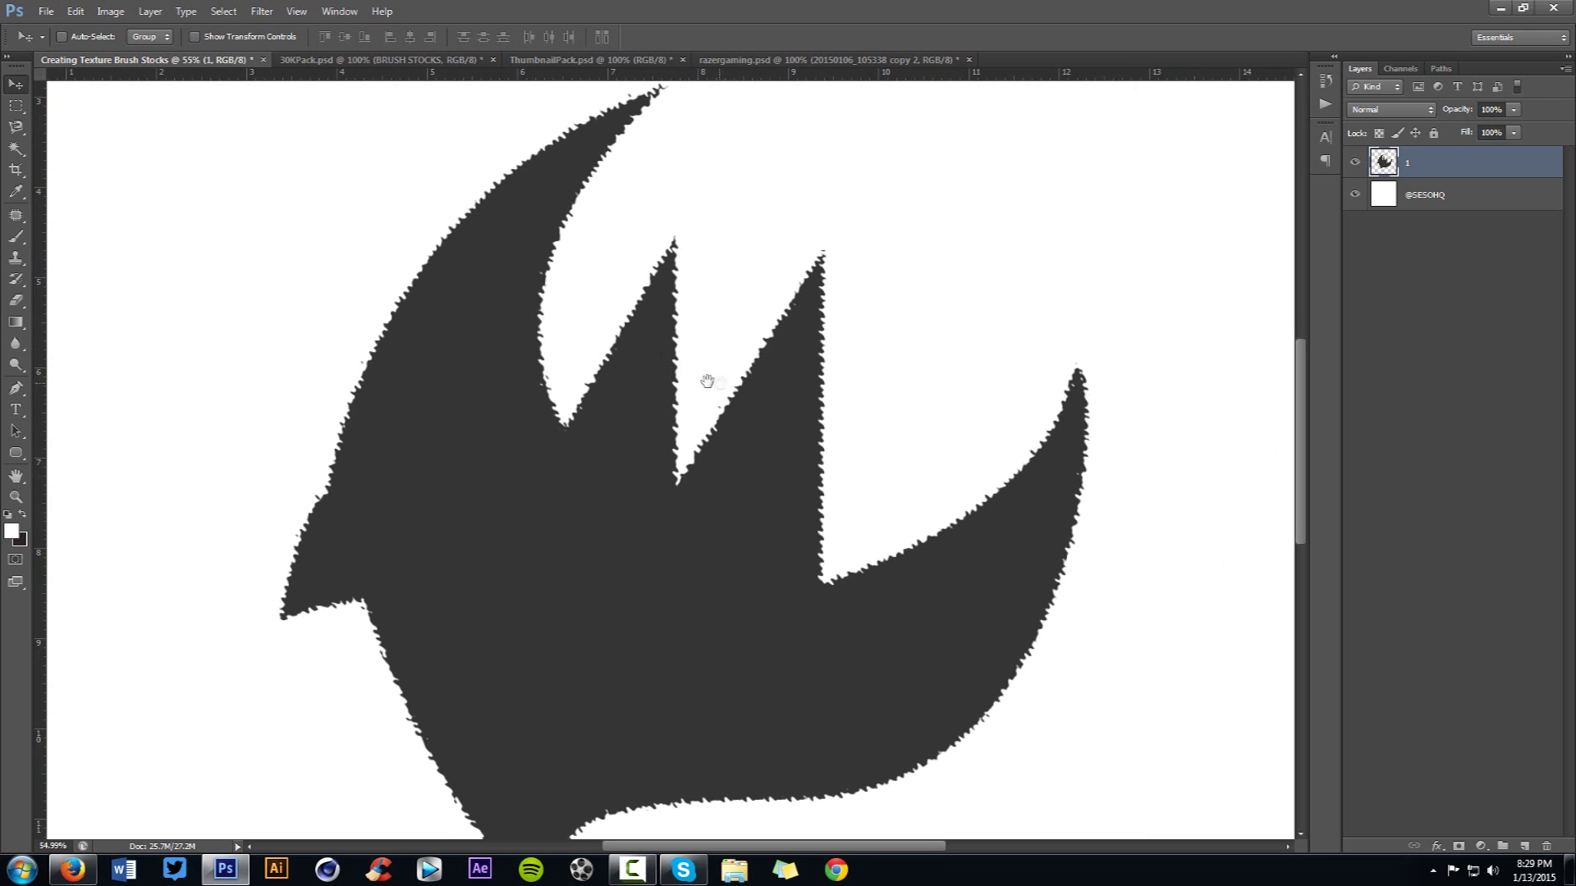
# - Apply a second Ripple with Small size and Amount raised to 554
pyautogui.click(262, 11)
pyautogui.moveTo(299, 193)
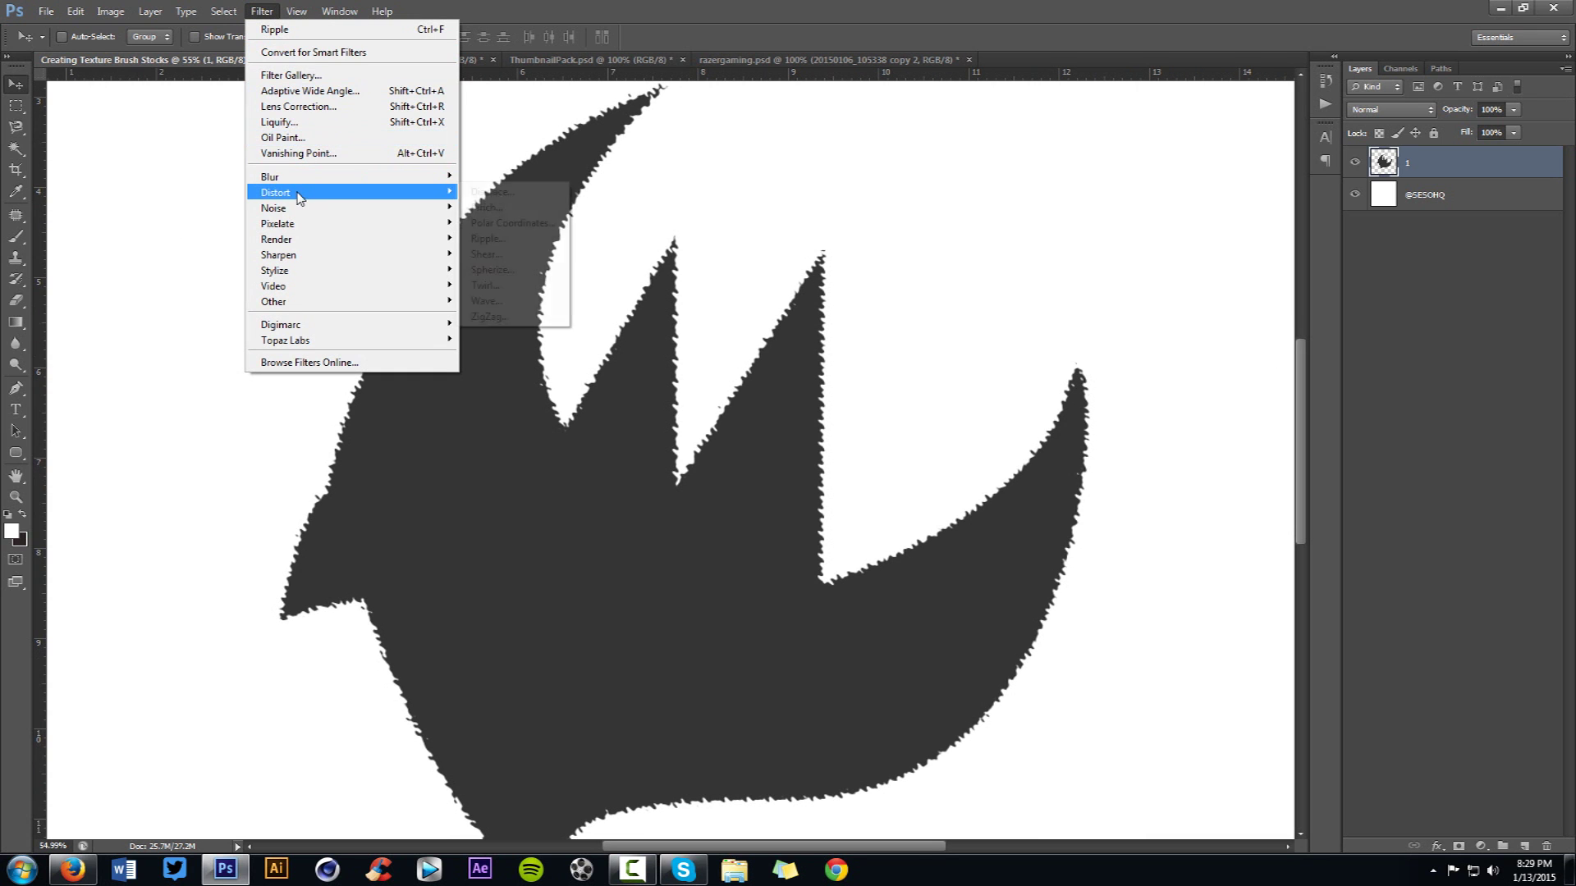
pyautogui.click(501, 240)
pyautogui.click(1124, 486)
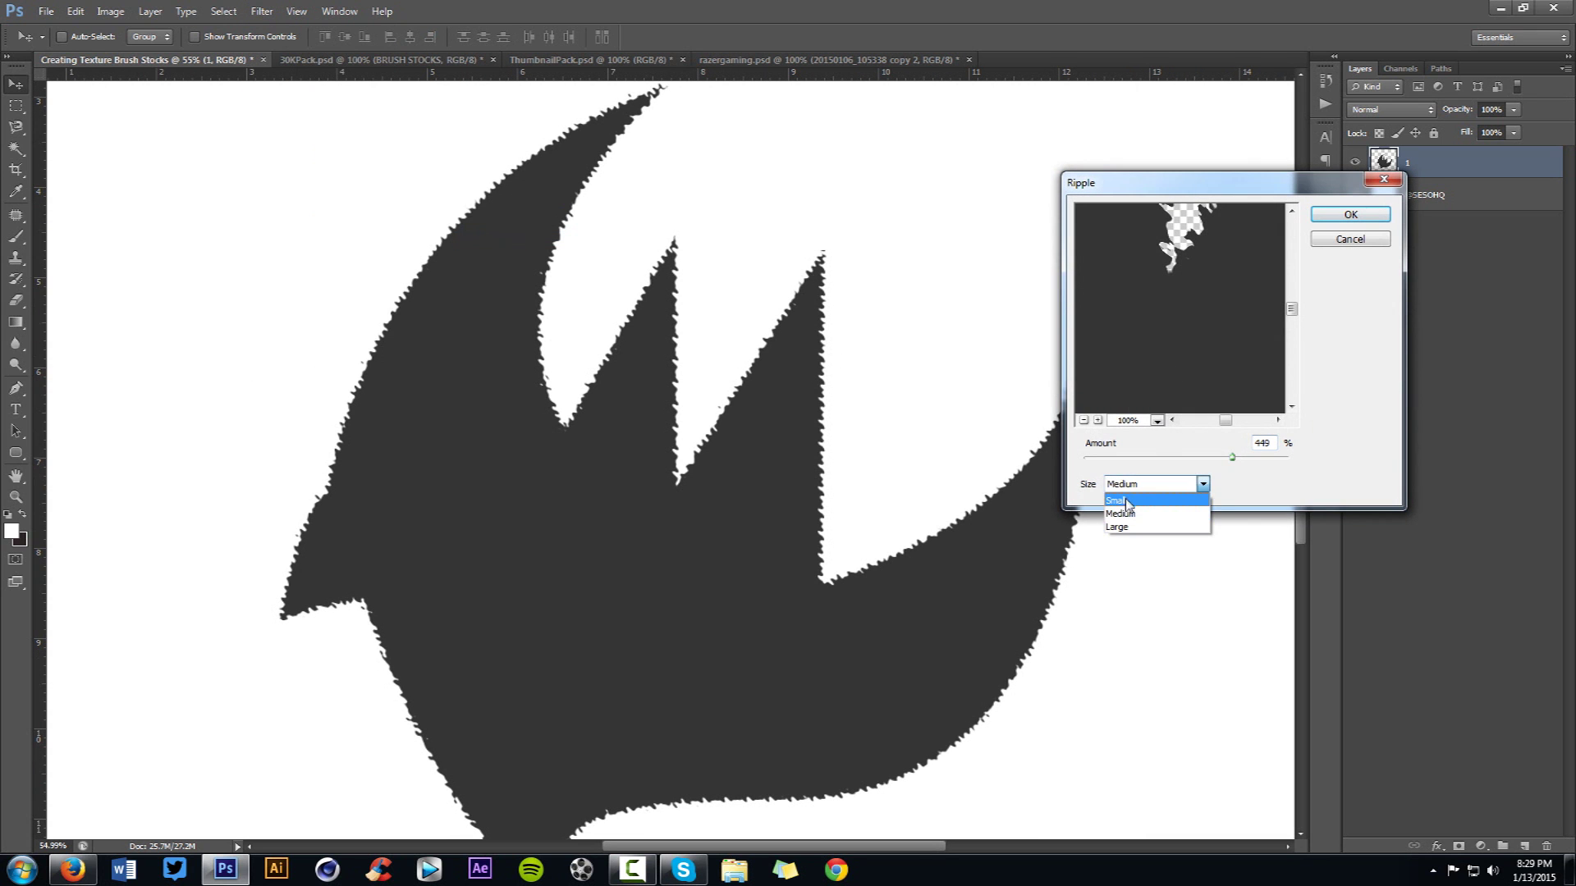
pyautogui.click(1121, 501)
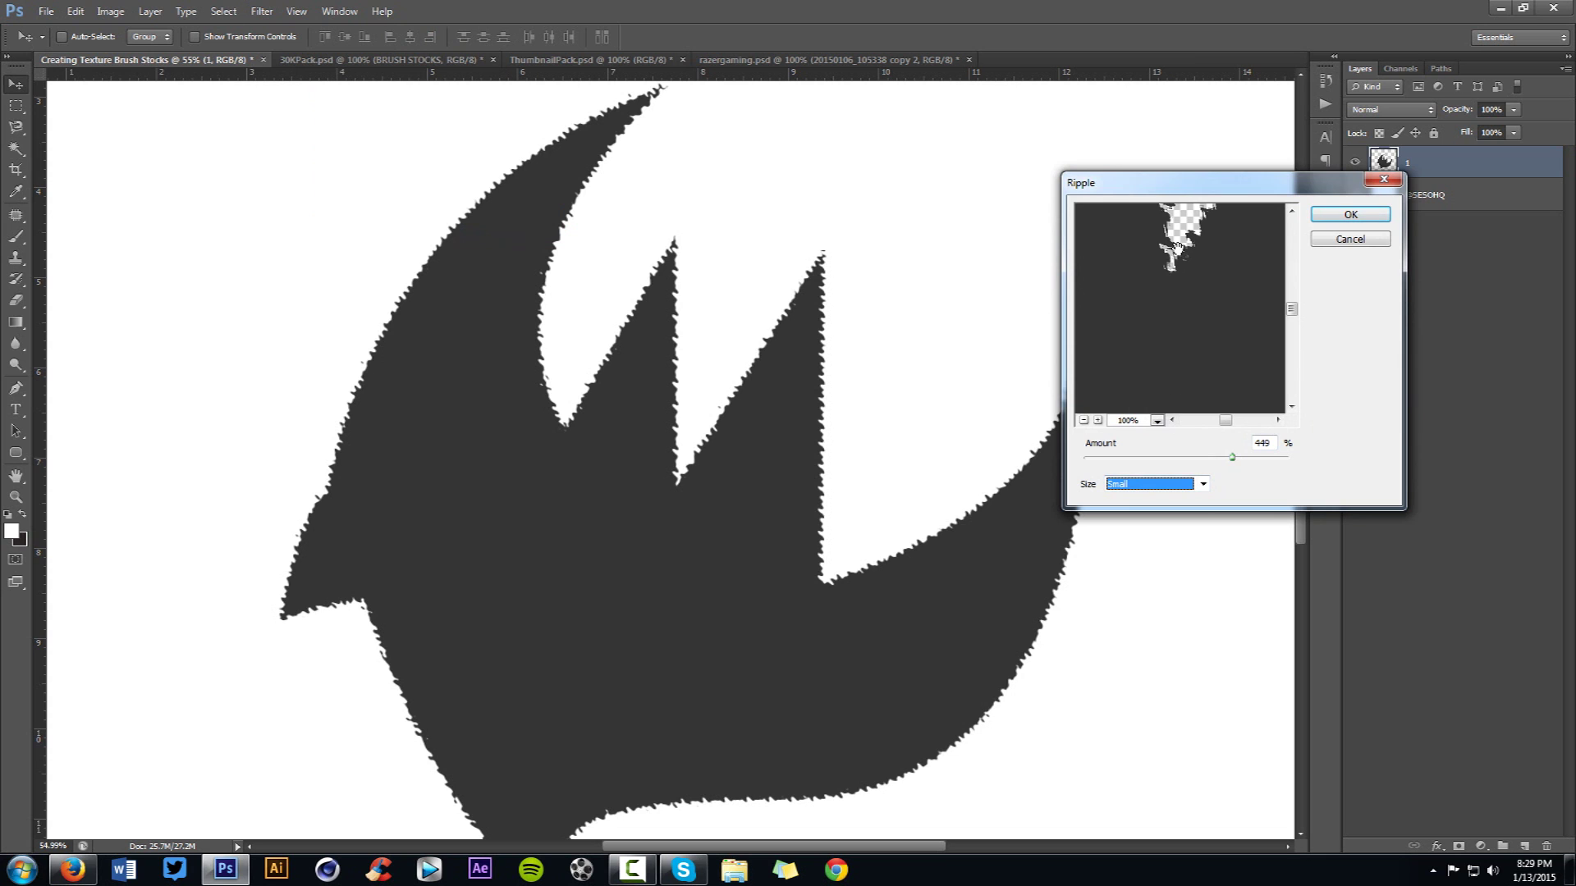
pyautogui.moveTo(1178, 246); pyautogui.dragTo(1178, 328)
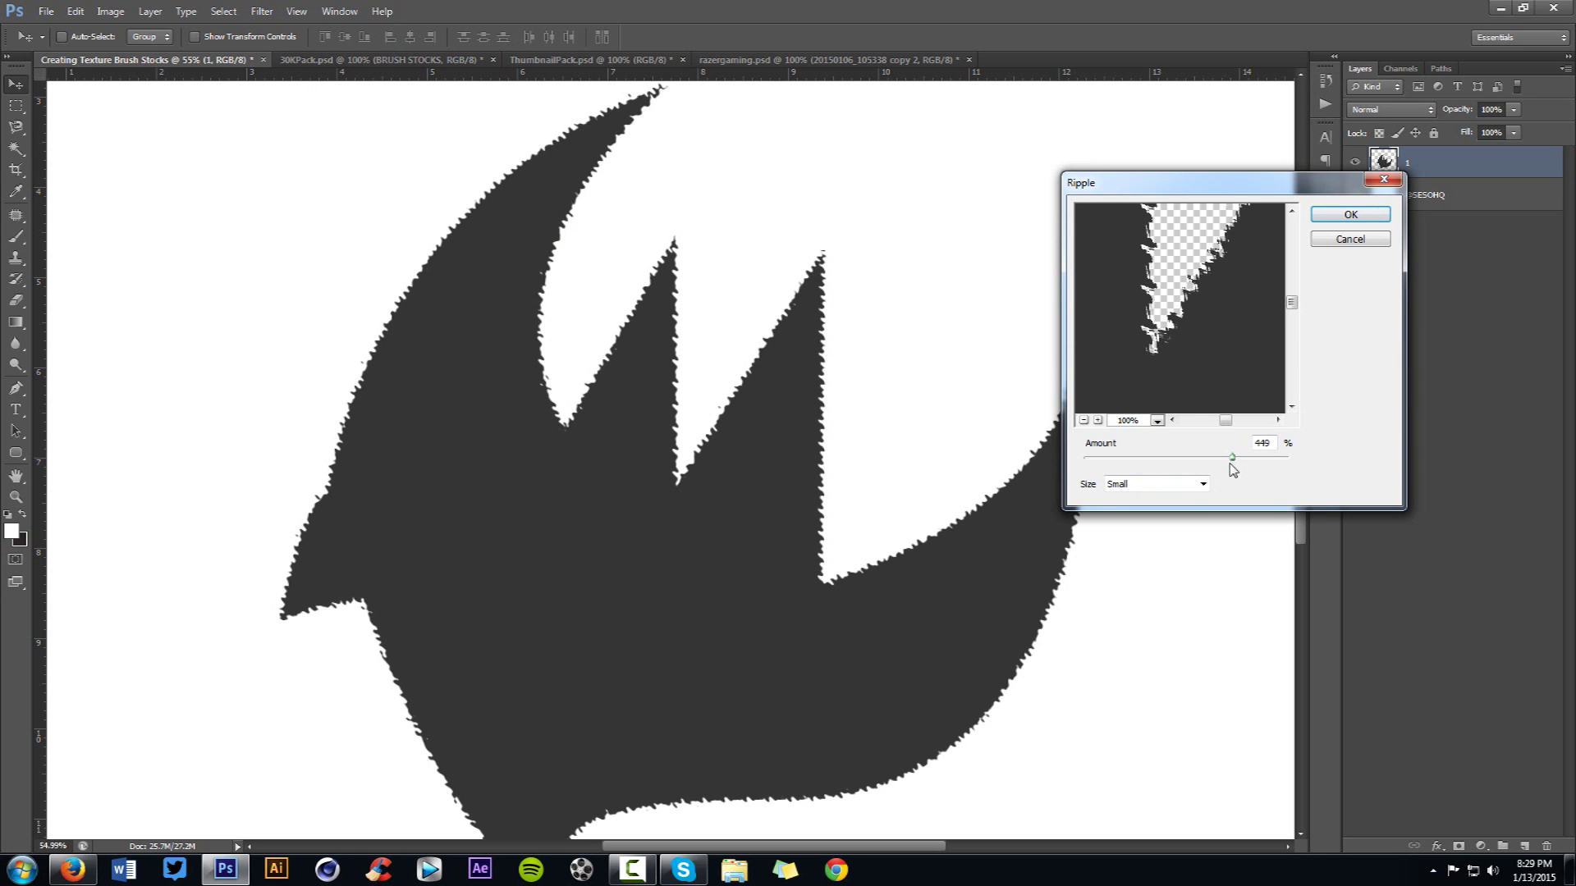
pyautogui.moveTo(1232, 459)
pyautogui.mouseDown()
pyautogui.moveTo(1285, 448)
pyautogui.moveTo(1245, 449)
pyautogui.mouseUp()
pyautogui.click(1331, 223)
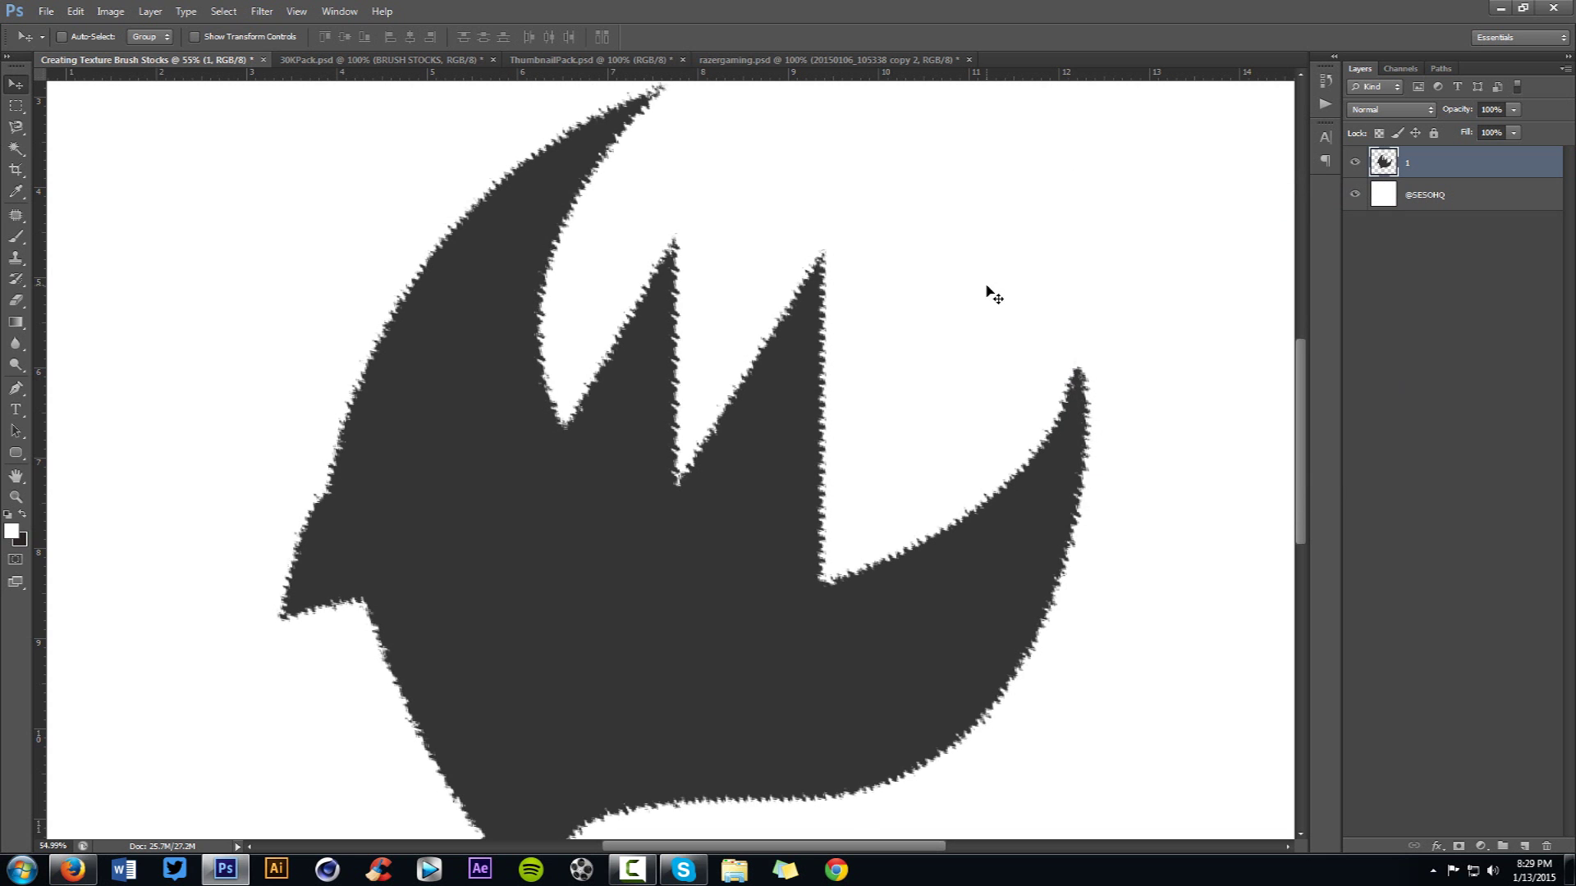
pyautogui.scroll(3, 586, 318)
pyautogui.scroll(3, 607, 324)
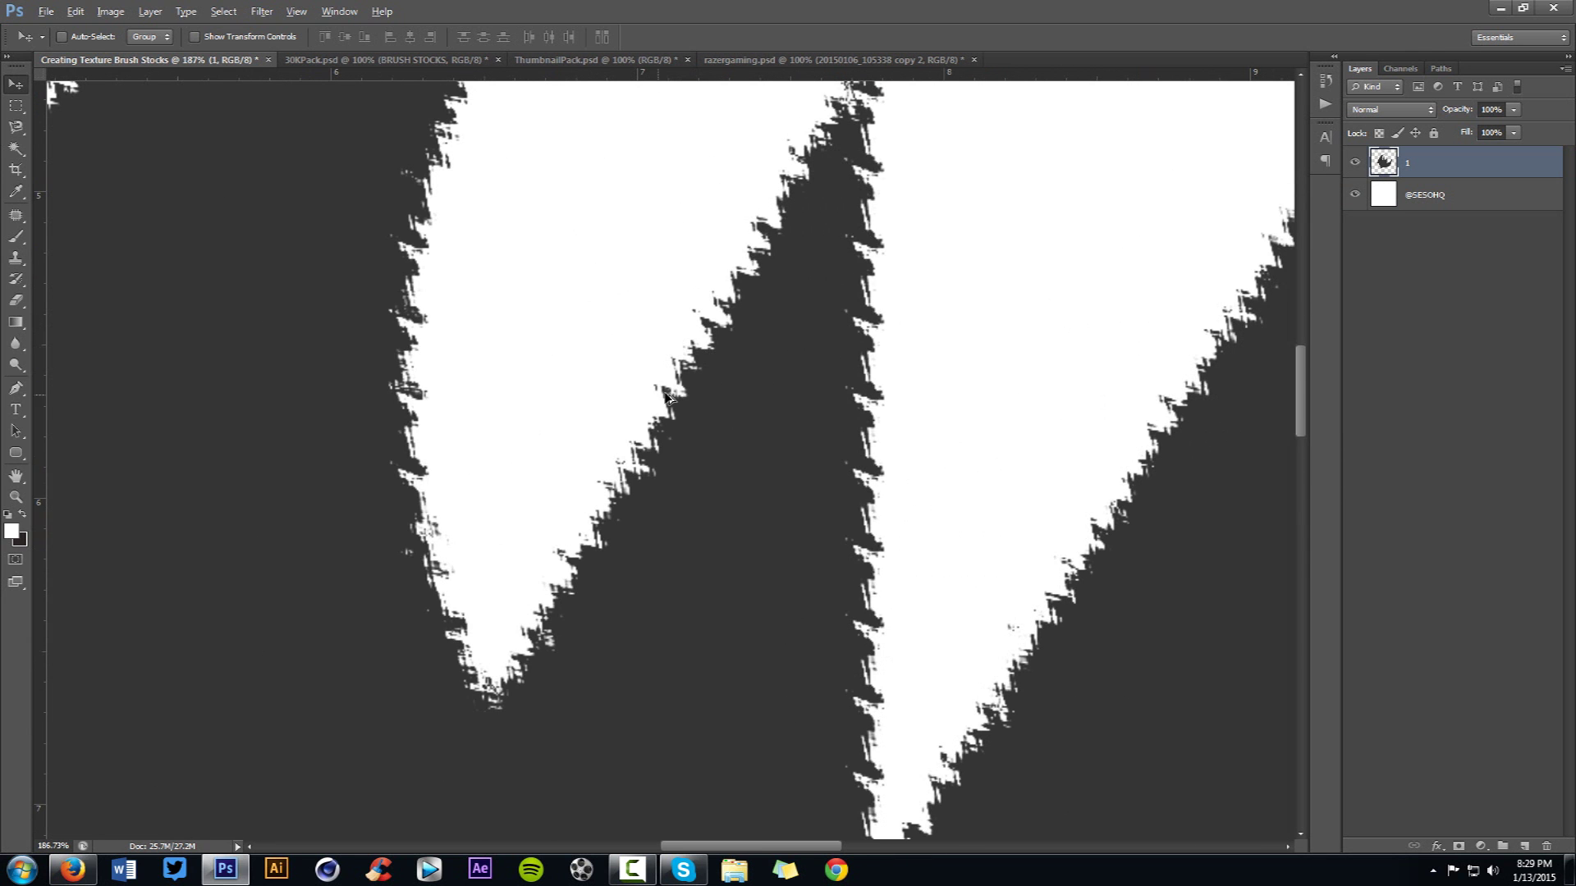
pyautogui.scroll(-3, 648, 361)
pyautogui.scroll(-5, 704, 345)
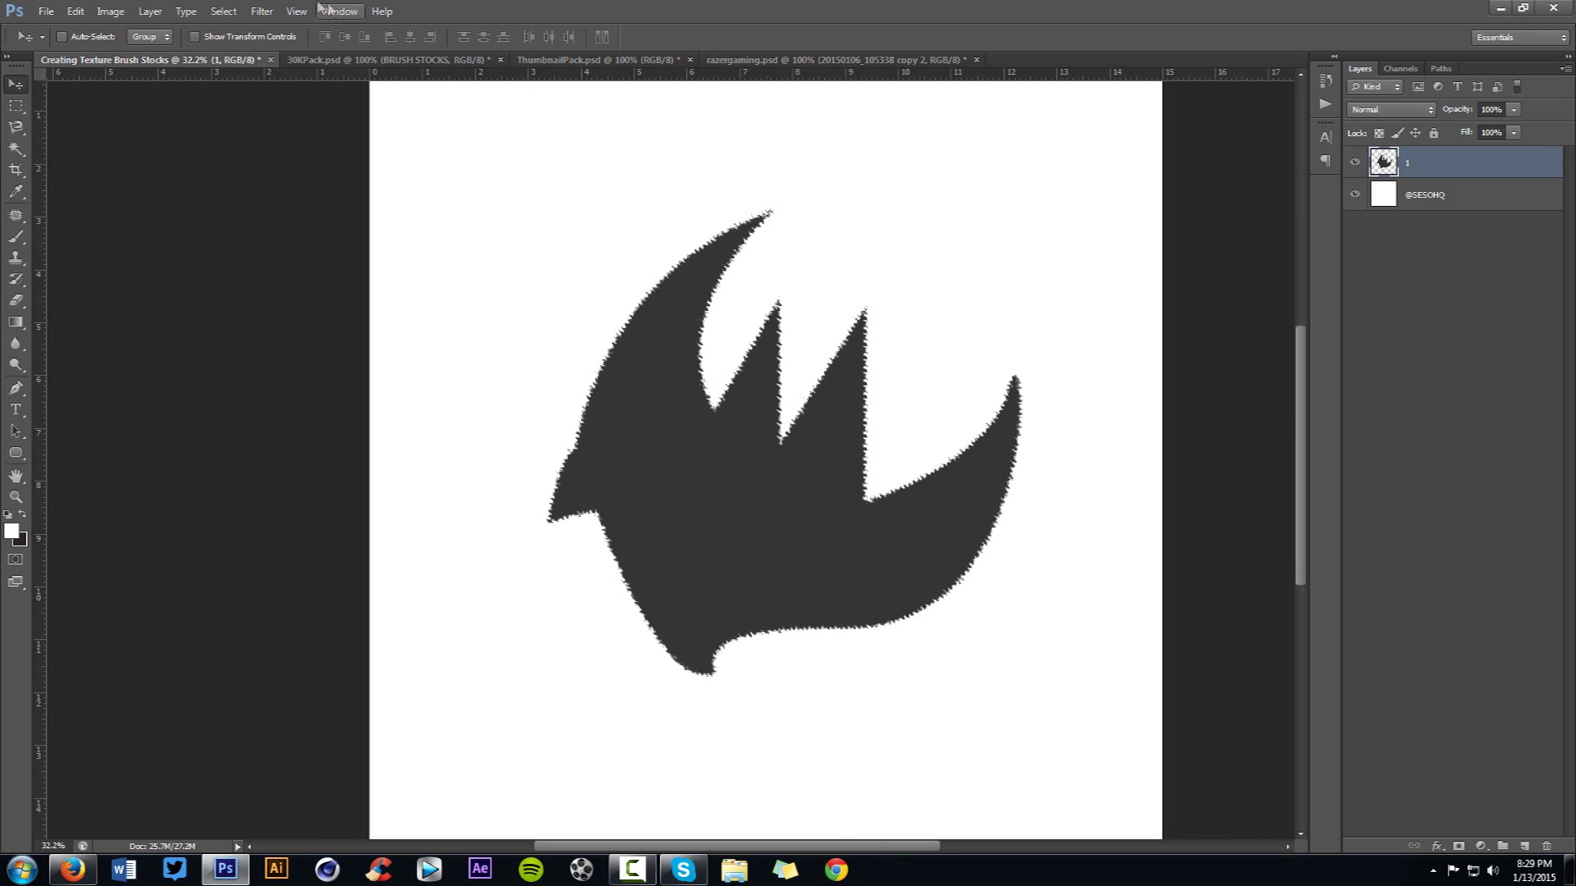
pyautogui.click(261, 10)
# - Apply Wave with 5 generators, shorter minimum wavelength, adjusted amplitude and 87% horizontal scale
pyautogui.moveTo(281, 196)
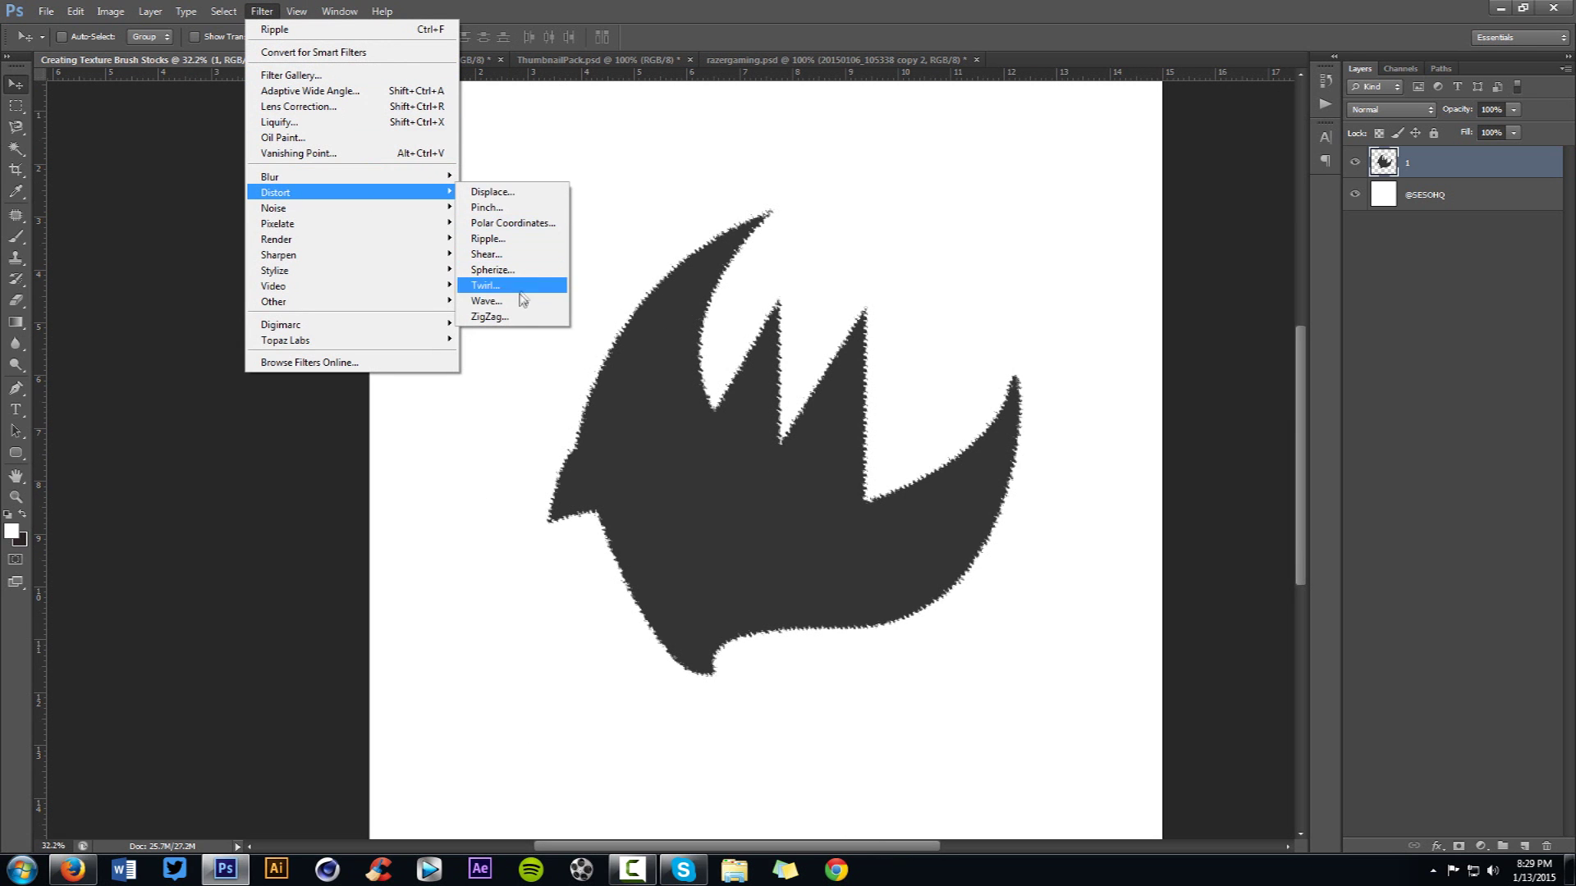
pyautogui.click(500, 300)
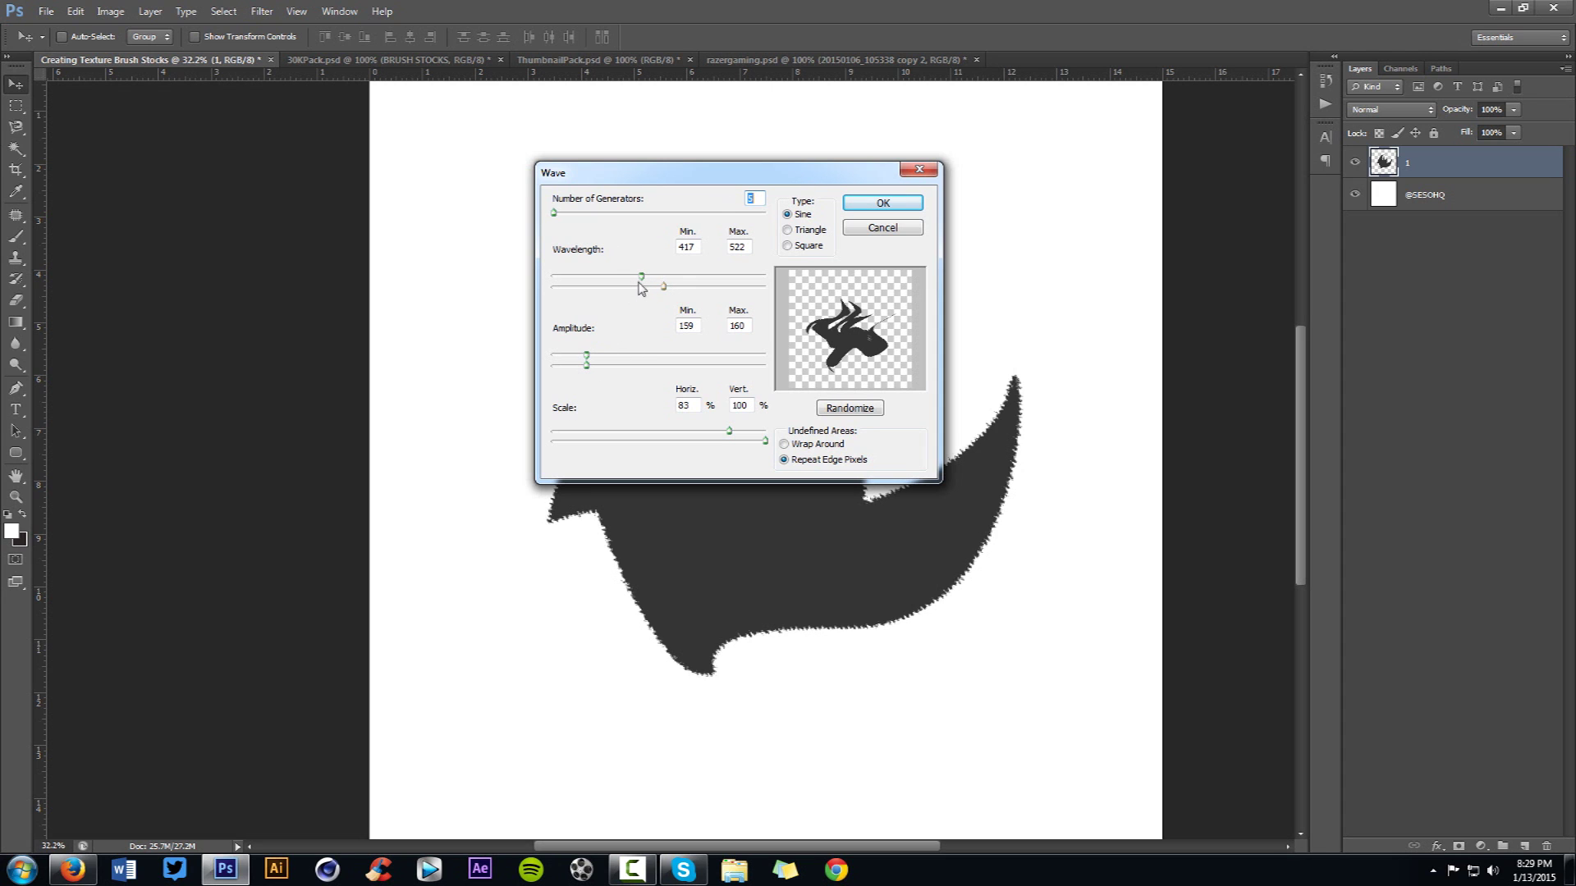
pyautogui.moveTo(641, 284)
pyautogui.mouseDown()
pyautogui.moveTo(657, 285)
pyautogui.moveTo(571, 285)
pyautogui.moveTo(683, 276)
pyautogui.moveTo(668, 269)
pyautogui.moveTo(693, 283)
pyautogui.moveTo(647, 283)
pyautogui.moveTo(665, 283)
pyautogui.mouseUp()
pyautogui.moveTo(733, 437); pyautogui.dragTo(582, 439)
pyautogui.moveTo(587, 362)
pyautogui.mouseDown()
pyautogui.moveTo(637, 359)
pyautogui.moveTo(582, 360)
pyautogui.moveTo(608, 359)
pyautogui.mouseUp()
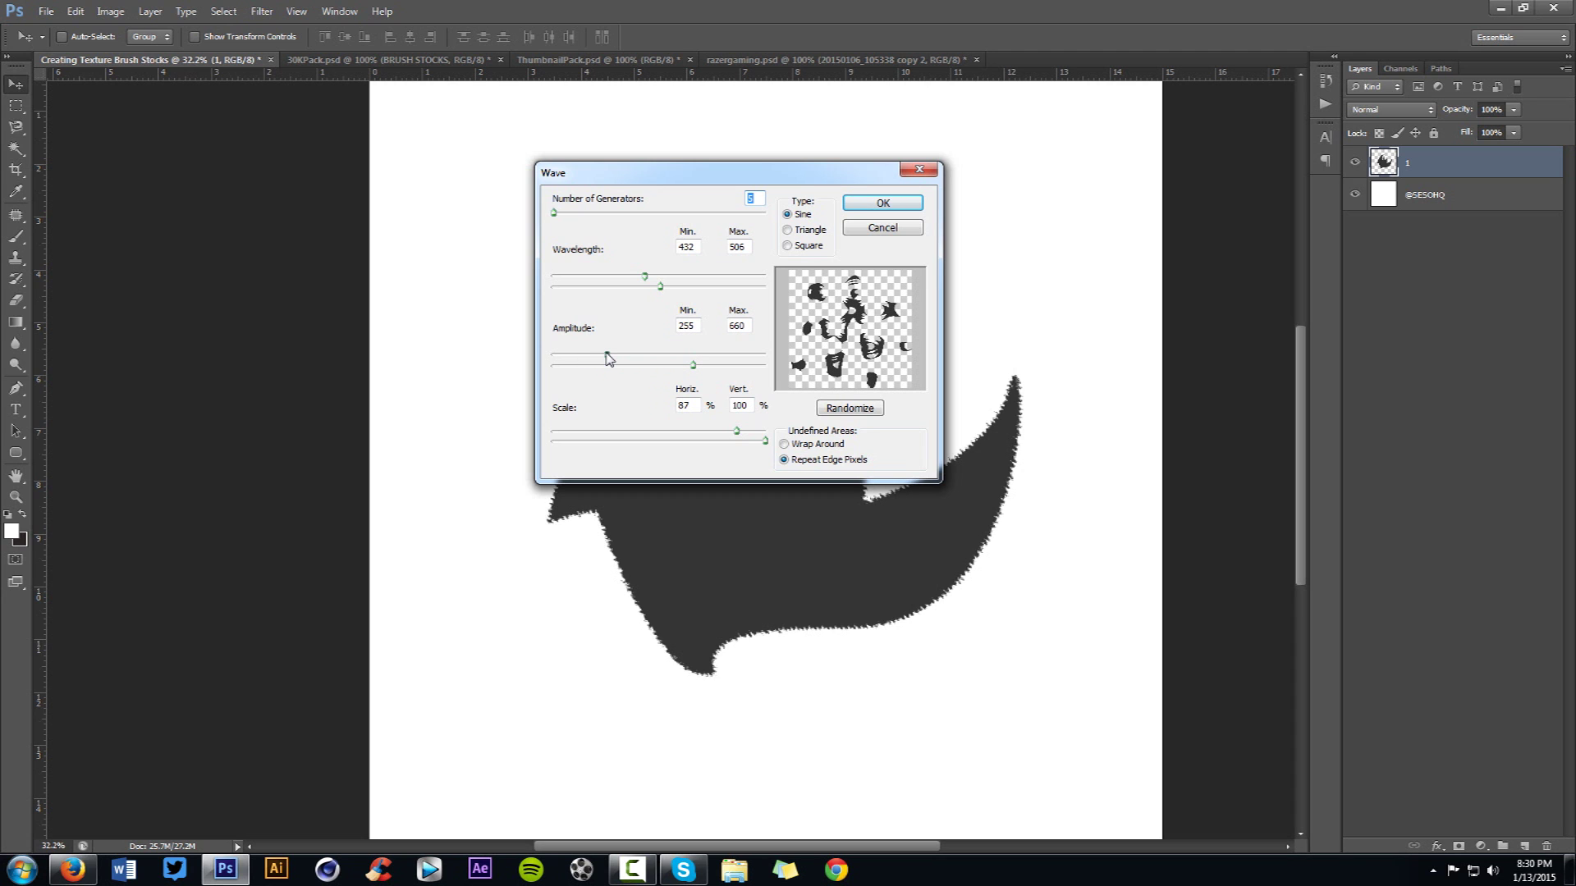
pyautogui.moveTo(607, 354)
pyautogui.mouseDown()
pyautogui.moveTo(662, 357)
pyautogui.moveTo(627, 358)
pyautogui.mouseUp()
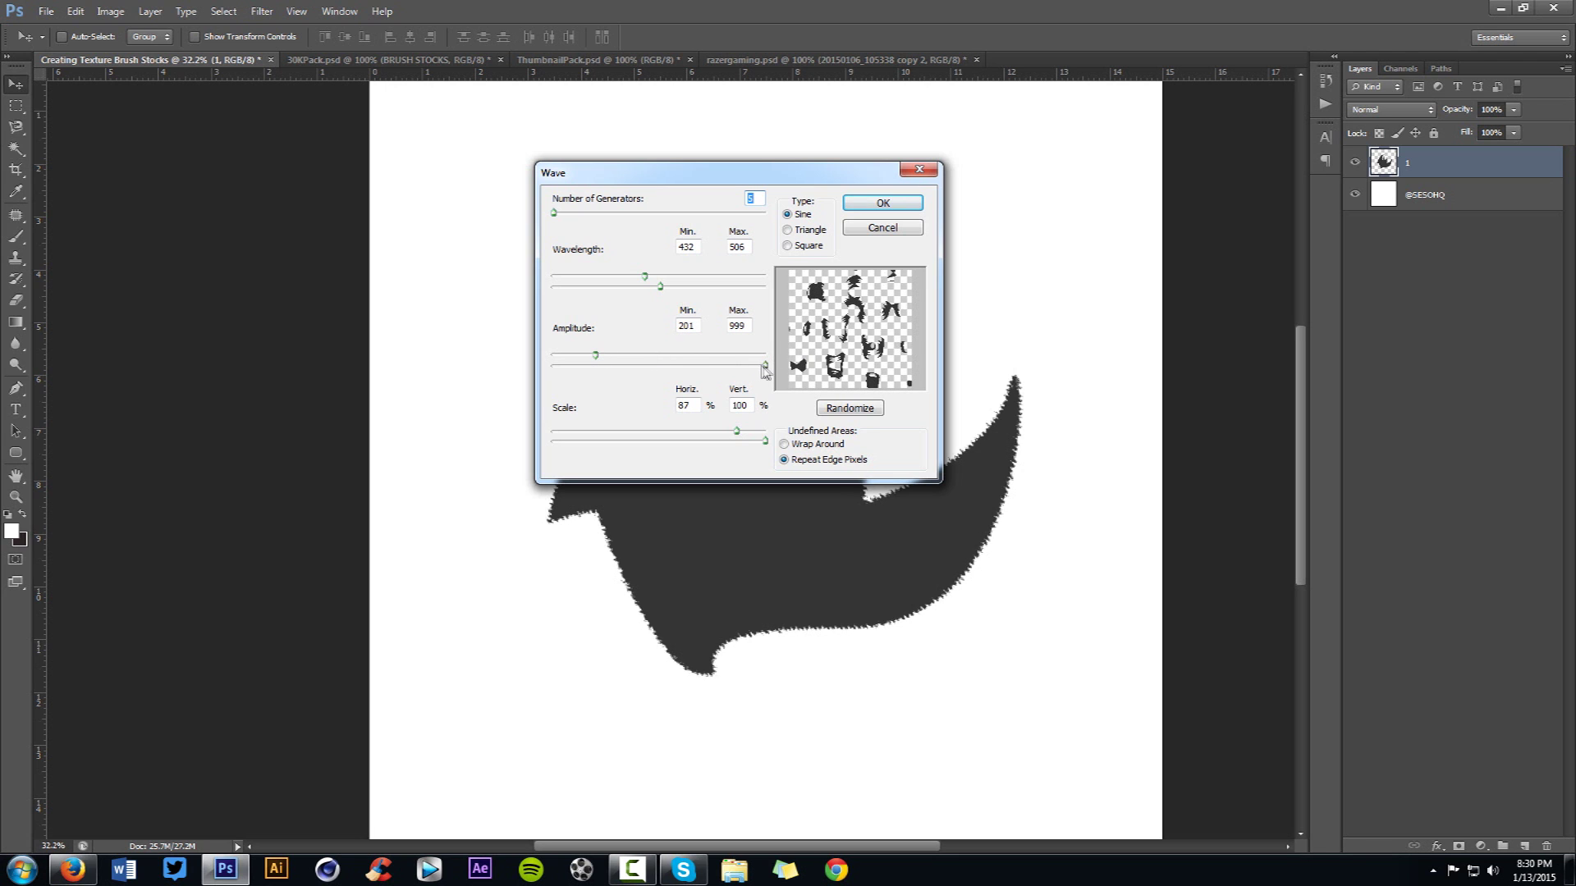
pyautogui.moveTo(765, 364); pyautogui.dragTo(593, 369)
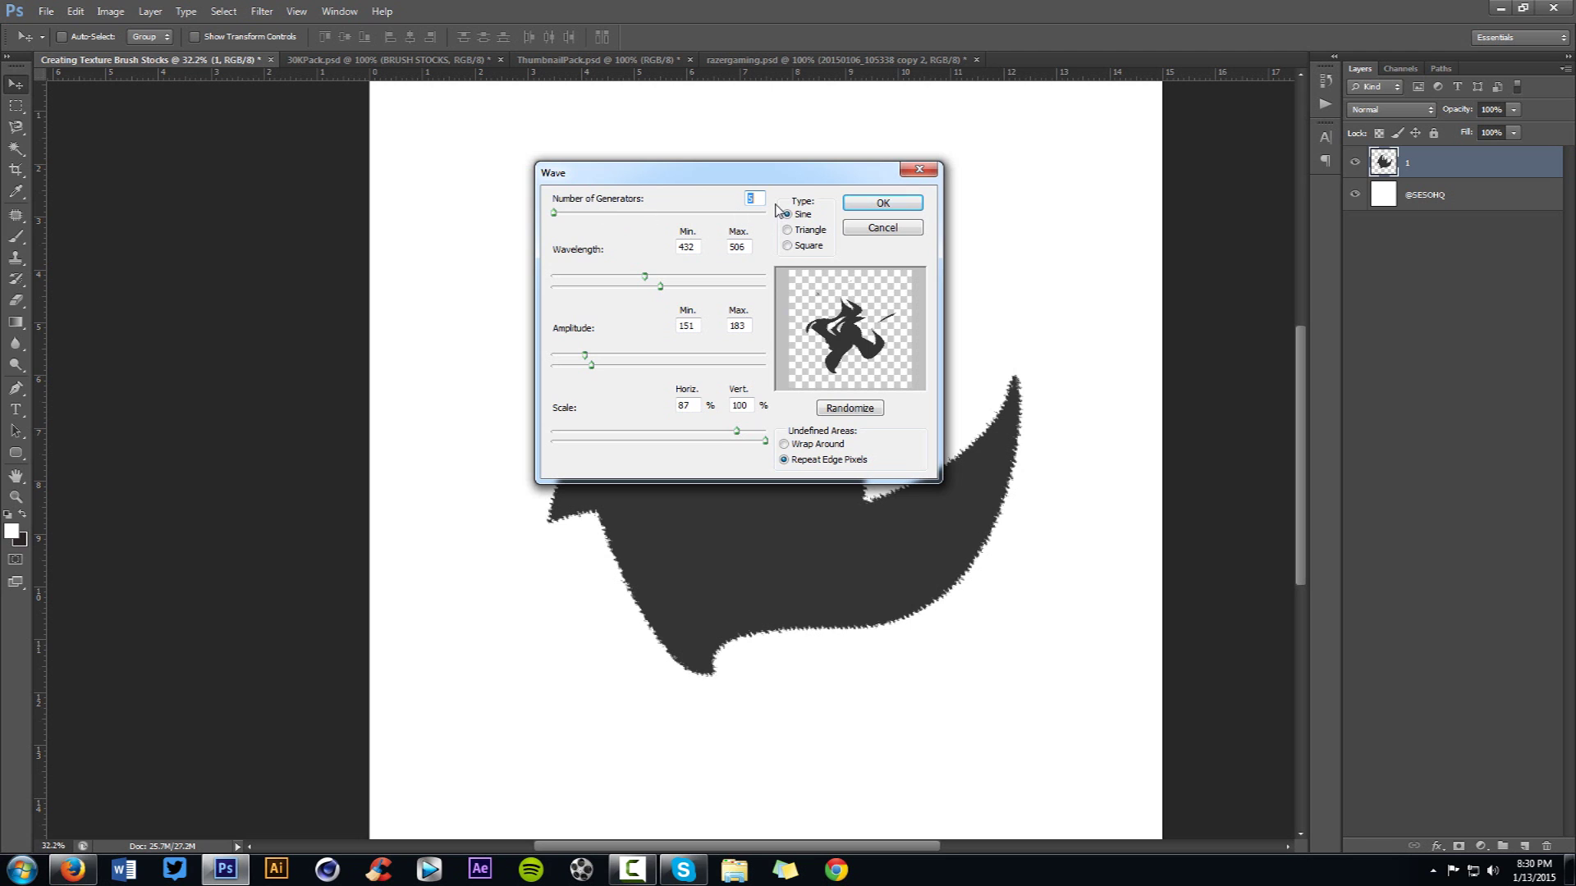
pyautogui.moveTo(554, 213); pyautogui.dragTo(592, 224)
pyautogui.write('5')
pyautogui.click(855, 203)
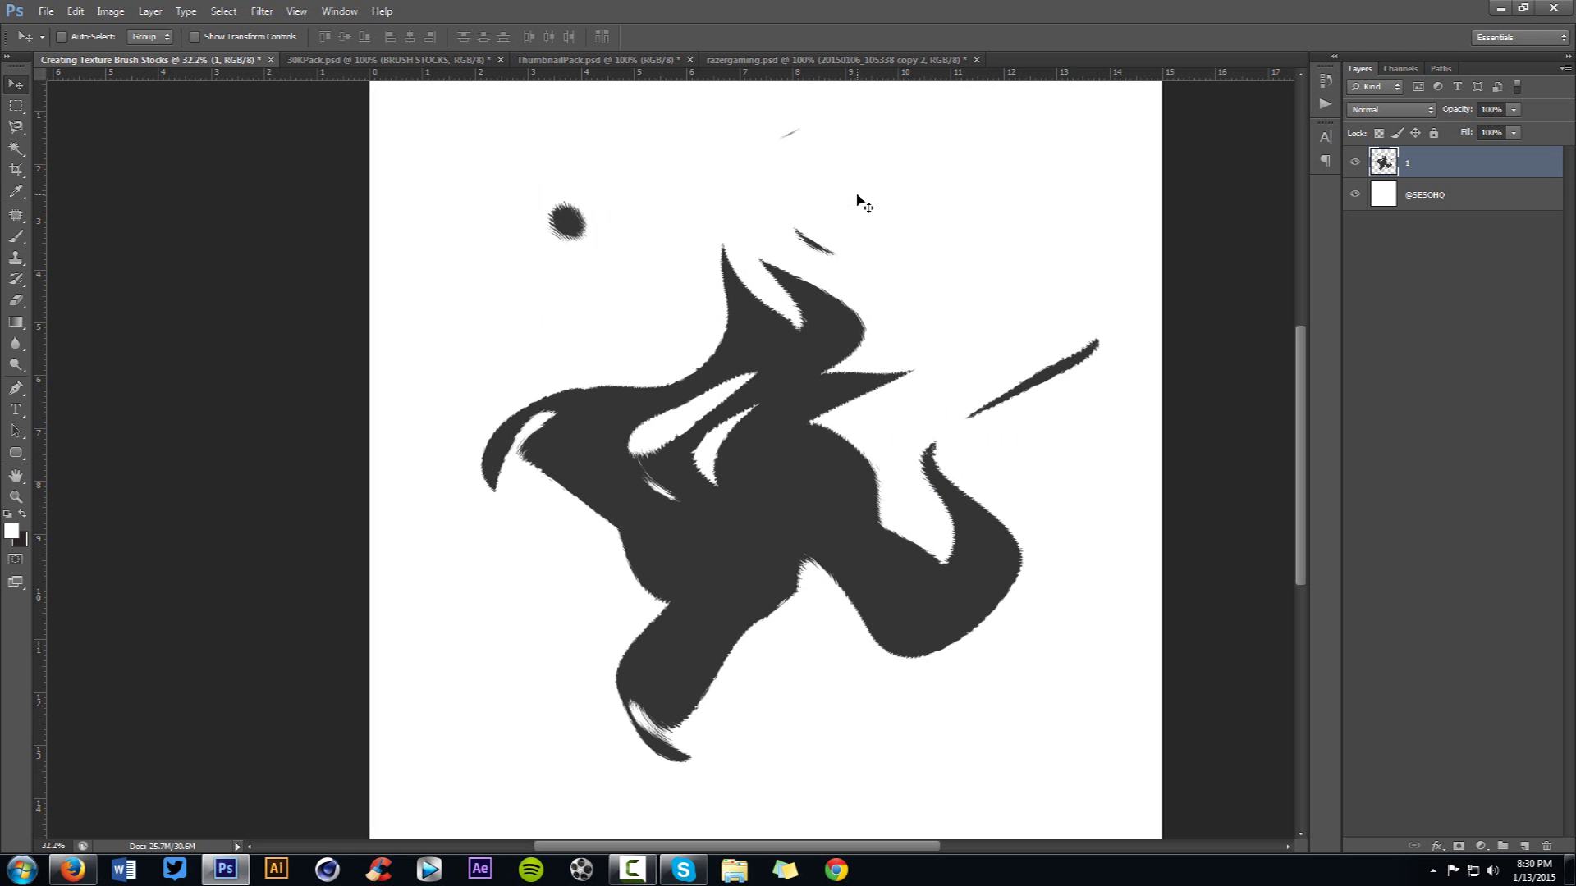
pyautogui.hotkey('ctrl', '0')
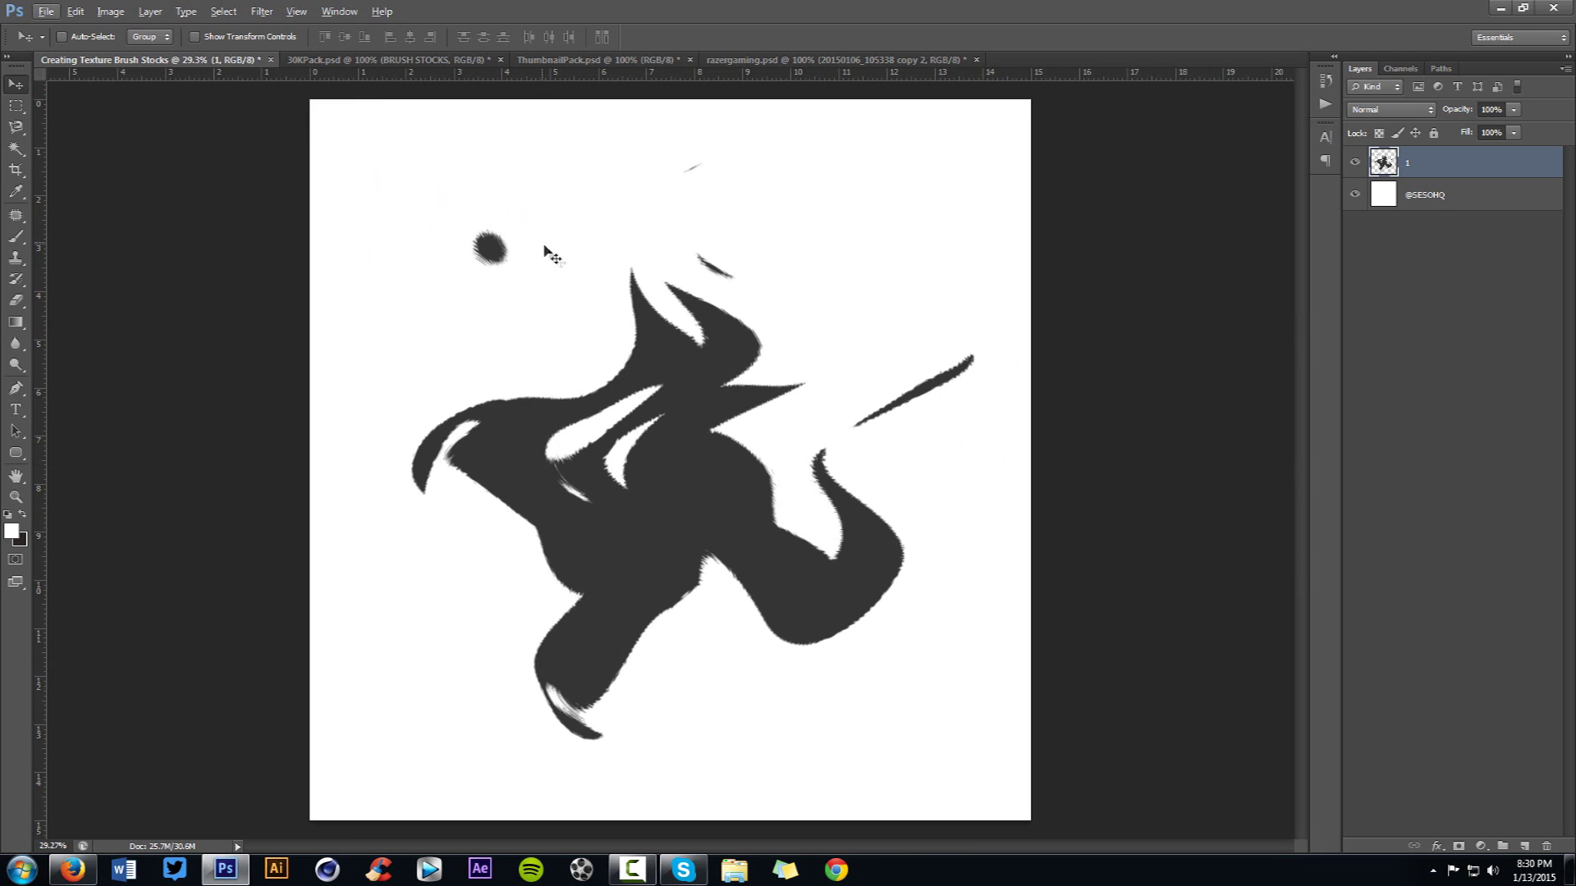
# - Erase the stray dot and leftover strokes around the dark shape
pyautogui.press('Escape')
pyautogui.press('e')
pyautogui.click(491, 242)
pyautogui.click(716, 190)
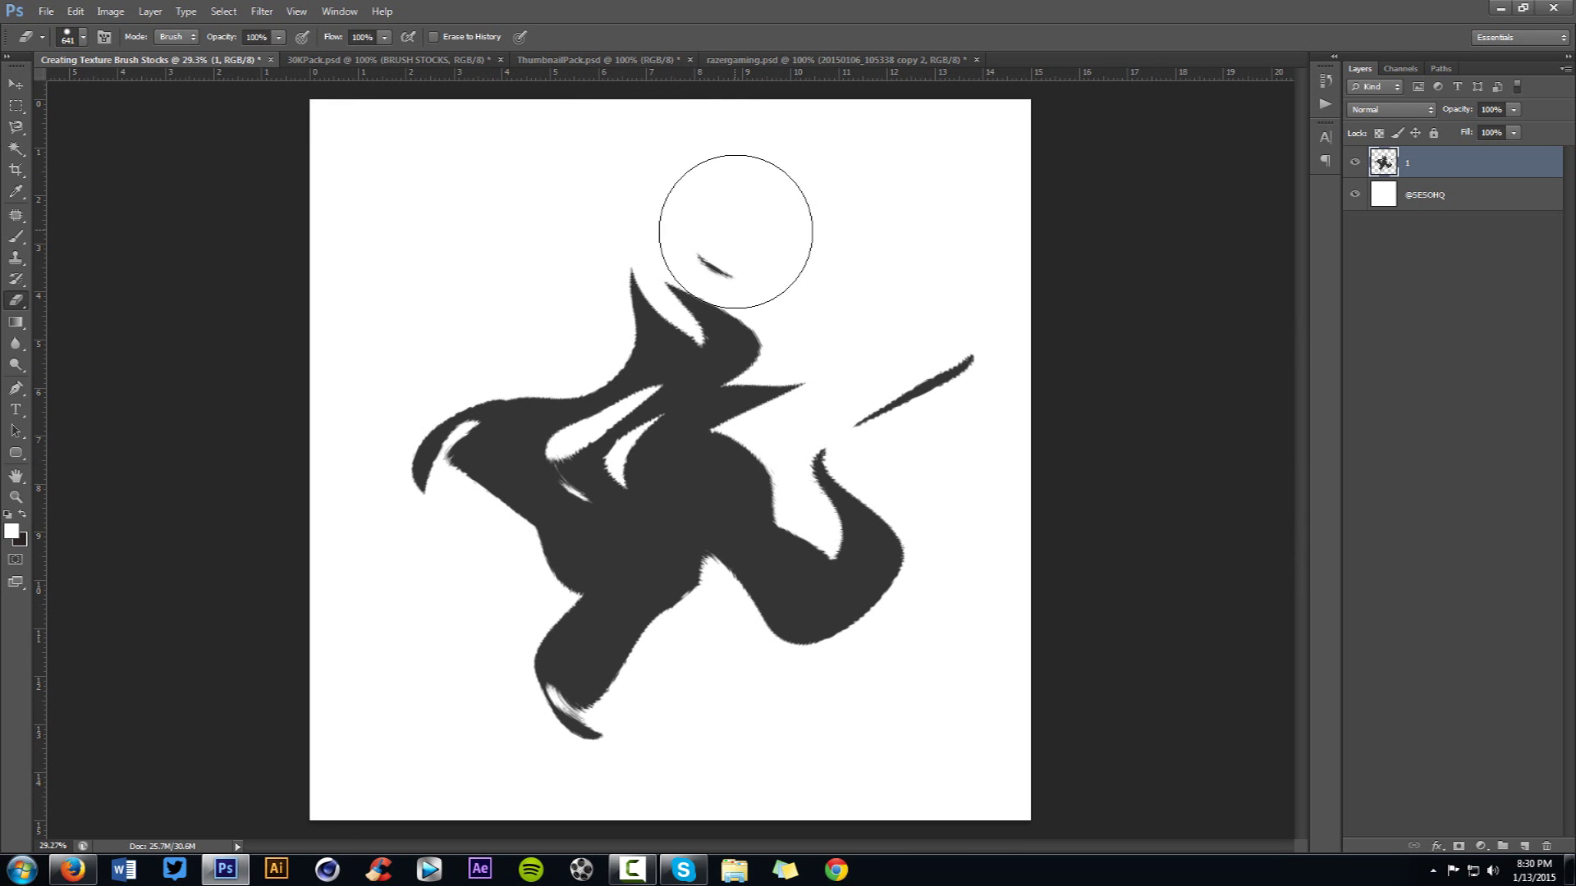
pyautogui.click(731, 220)
pyautogui.moveTo(985, 341)
pyautogui.mouseDown()
pyautogui.moveTo(930, 399)
pyautogui.moveTo(852, 369)
pyautogui.mouseUp()
# - Move the shape up, briefly check the 30KPack document, then return
pyautogui.press('v')
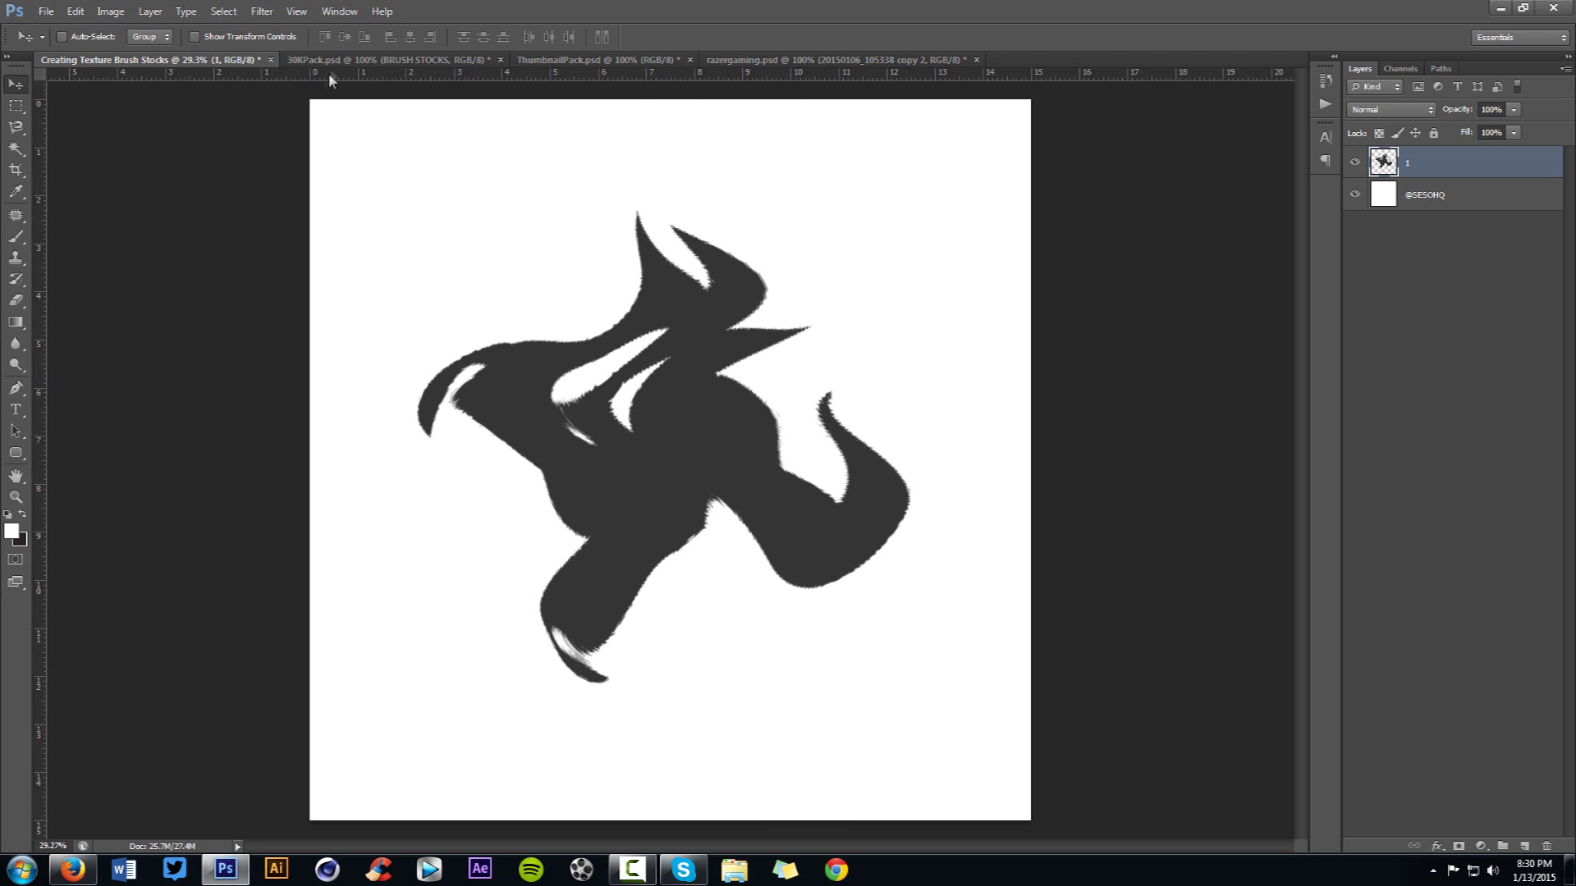
pyautogui.click(332, 60)
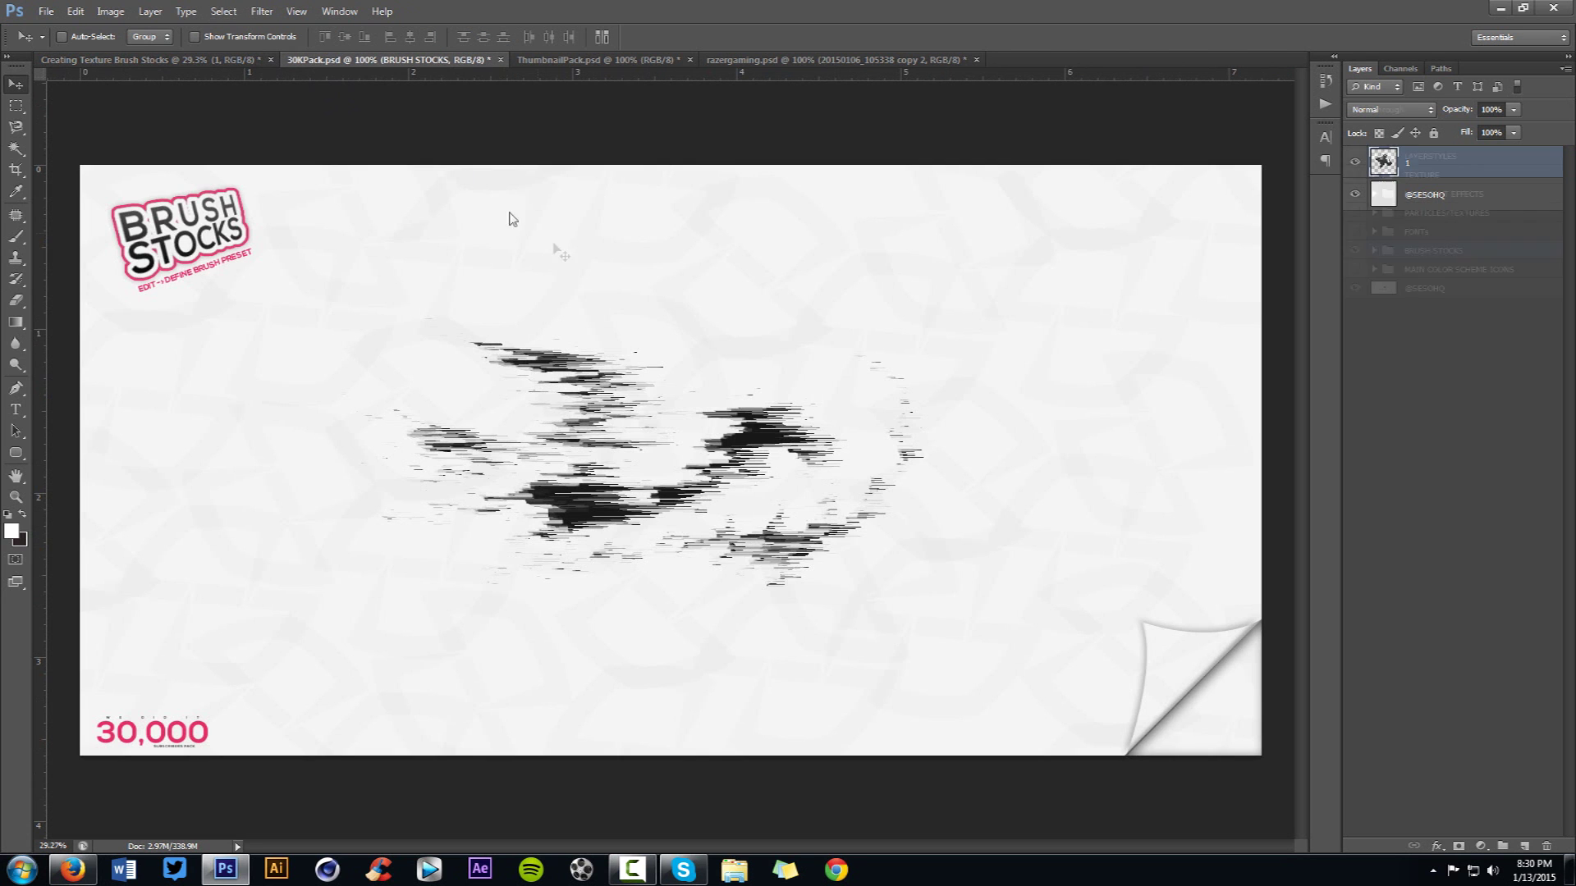
pyautogui.click(199, 62)
pyautogui.click(262, 10)
# - Preview the Wind filter blowing from the left and the right at 12.5% preview zoom
pyautogui.moveTo(320, 272)
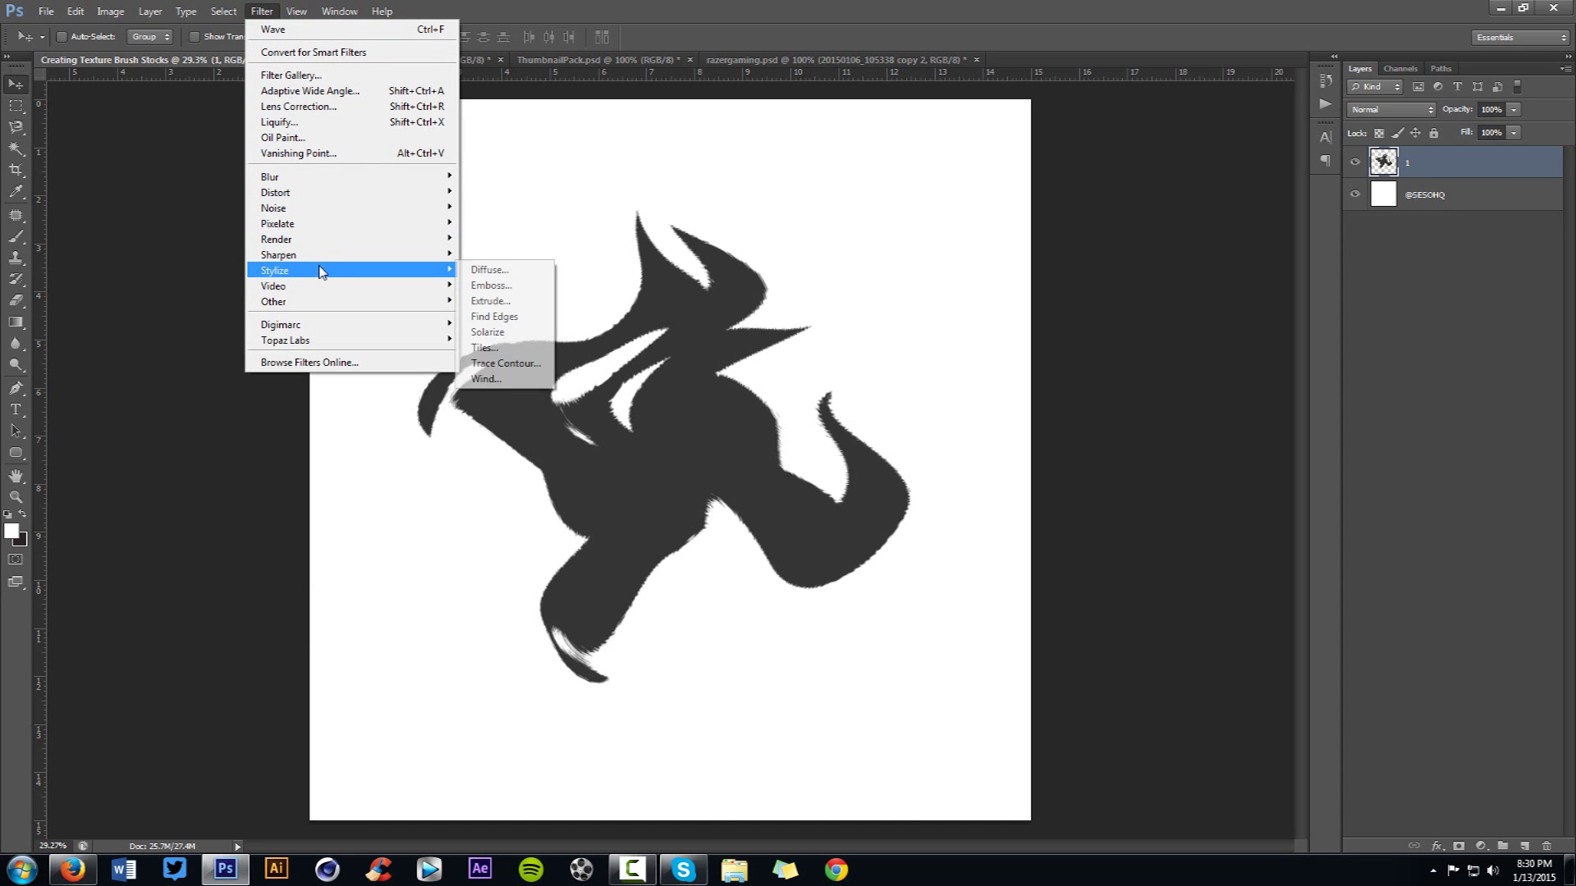
pyautogui.click(486, 379)
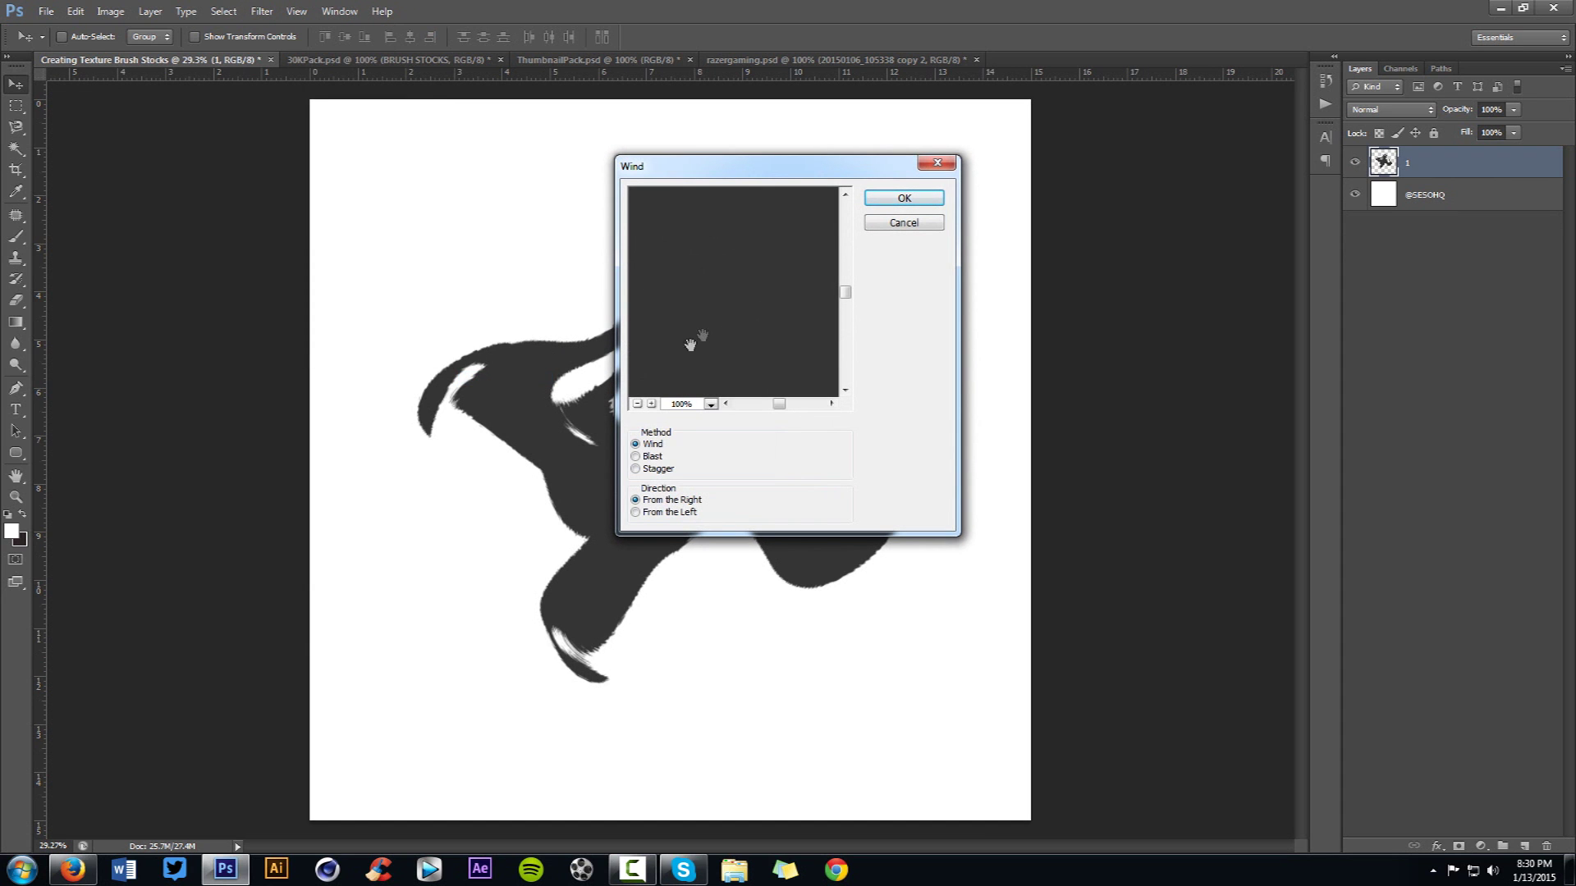
pyautogui.click(637, 404)
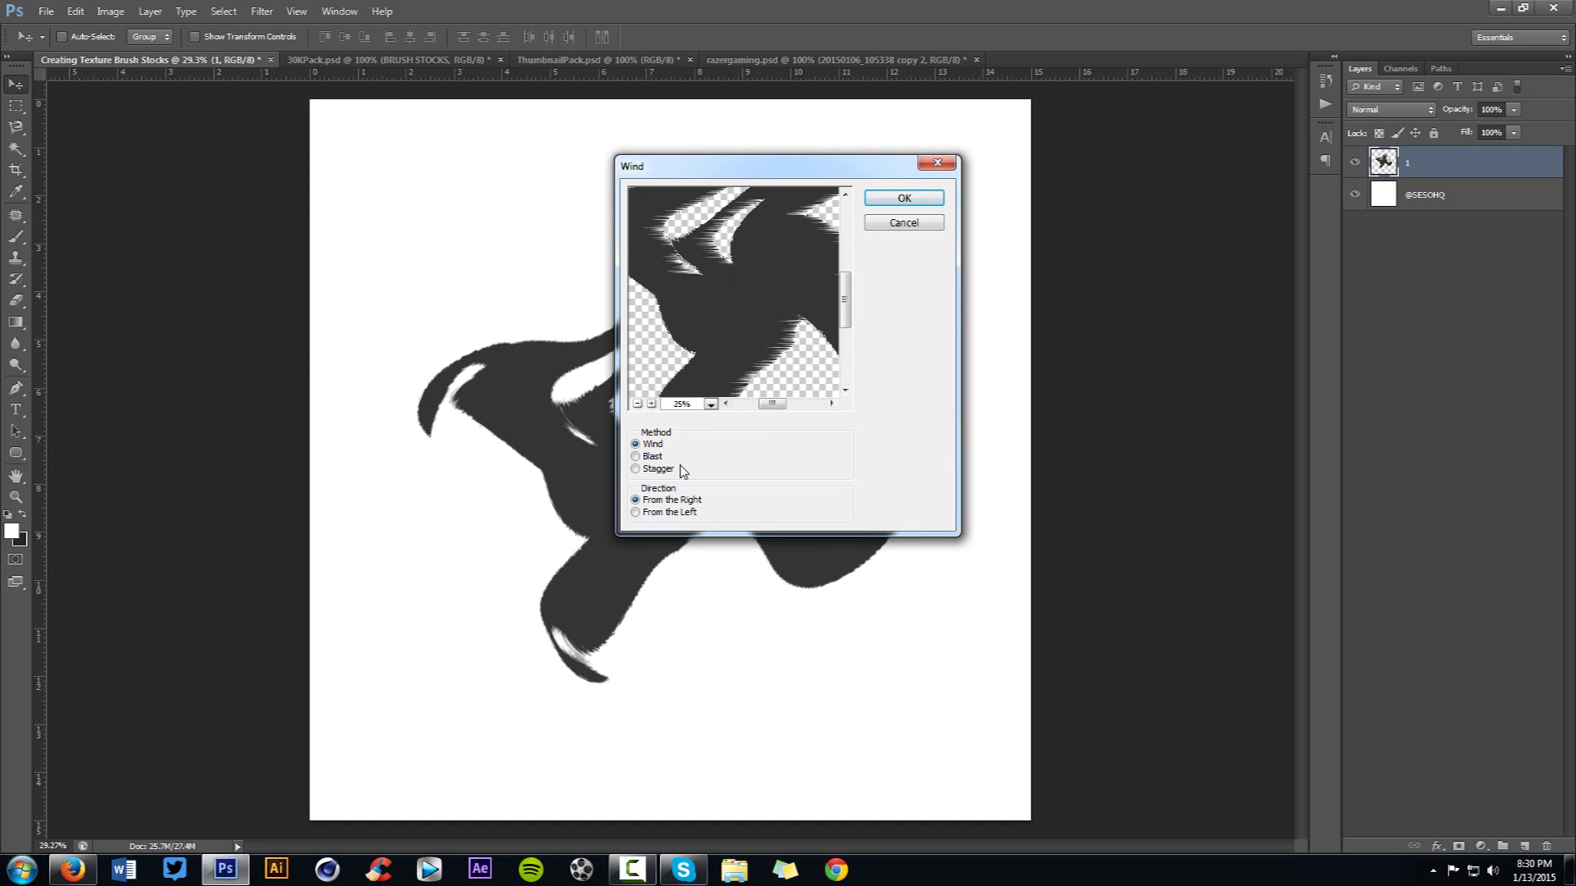
pyautogui.click(669, 512)
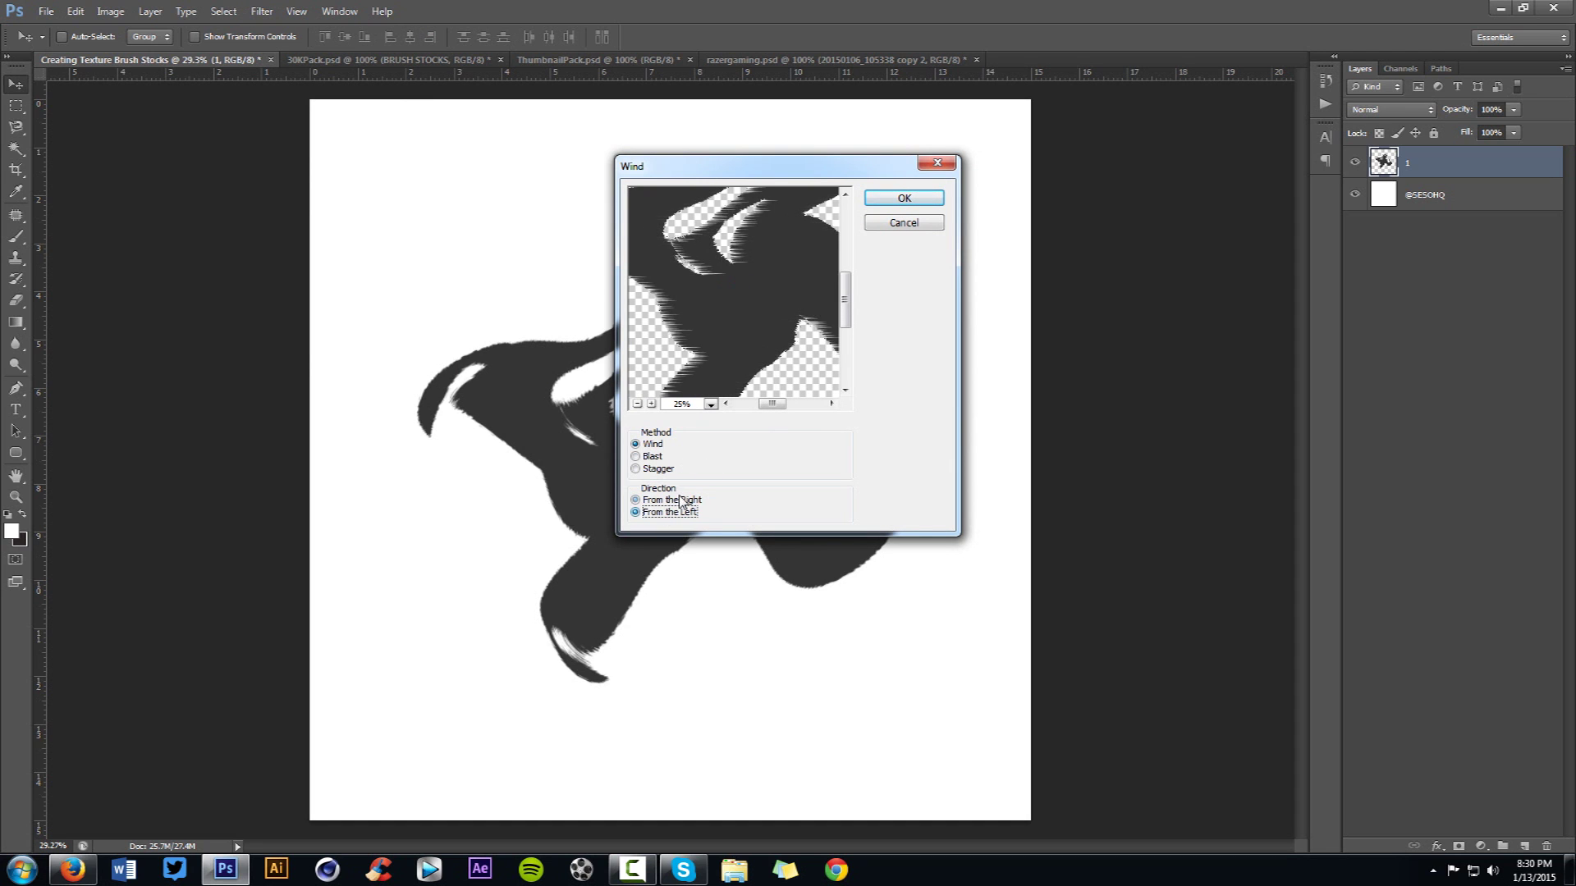
pyautogui.moveTo(759, 323); pyautogui.dragTo(668, 327)
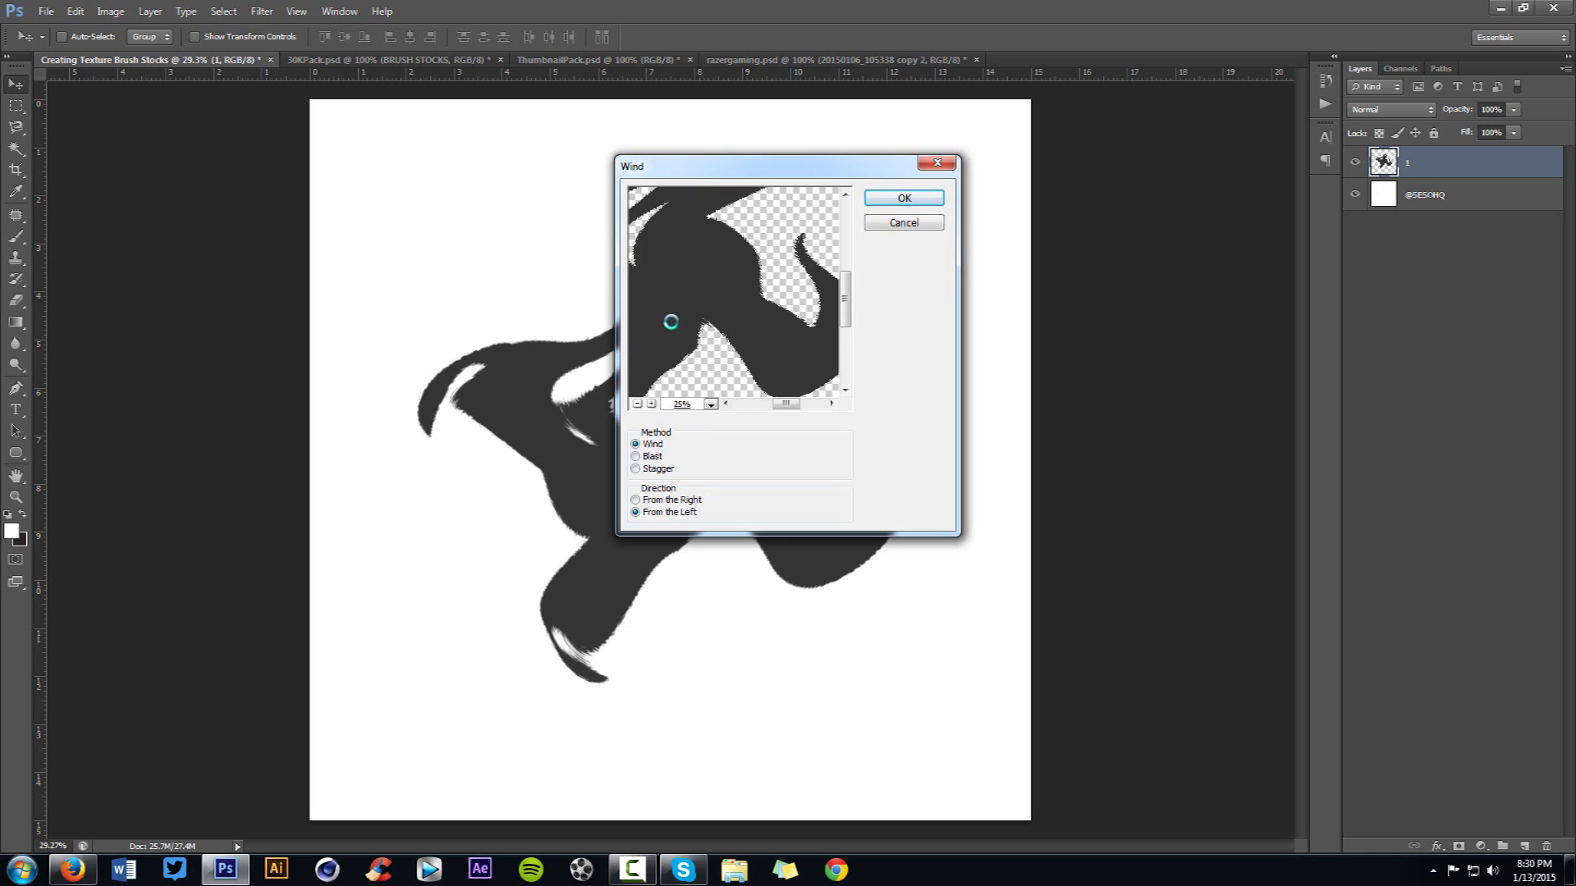
pyautogui.click(665, 501)
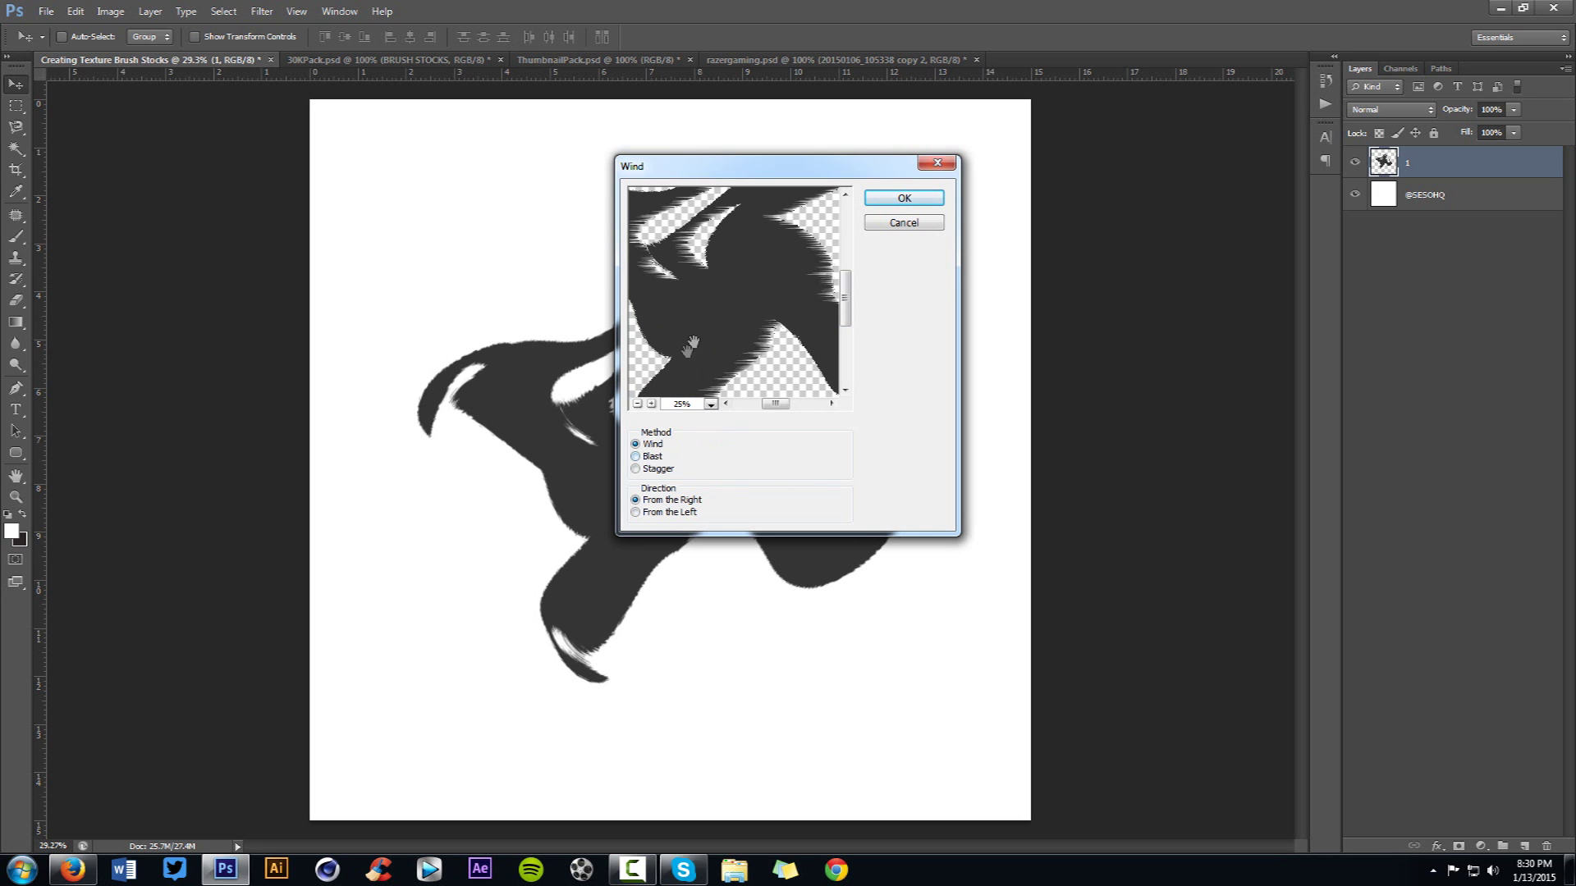
pyautogui.click(639, 403)
# - Compare the Blast, Wind and Stagger methods, then apply Blast from the Right
pyautogui.click(648, 456)
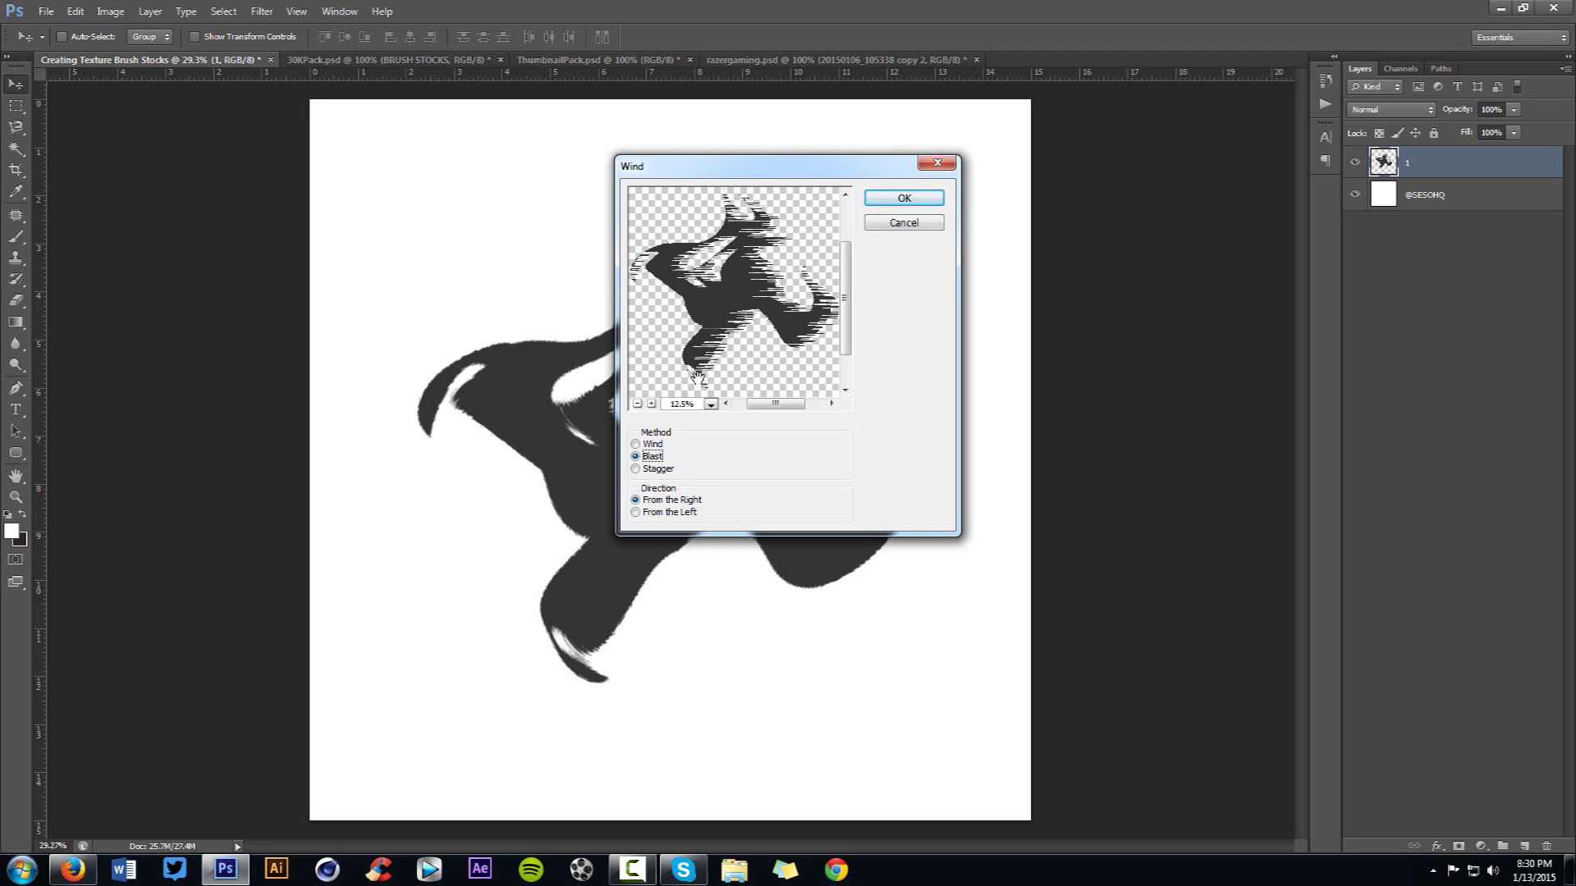
pyautogui.click(648, 445)
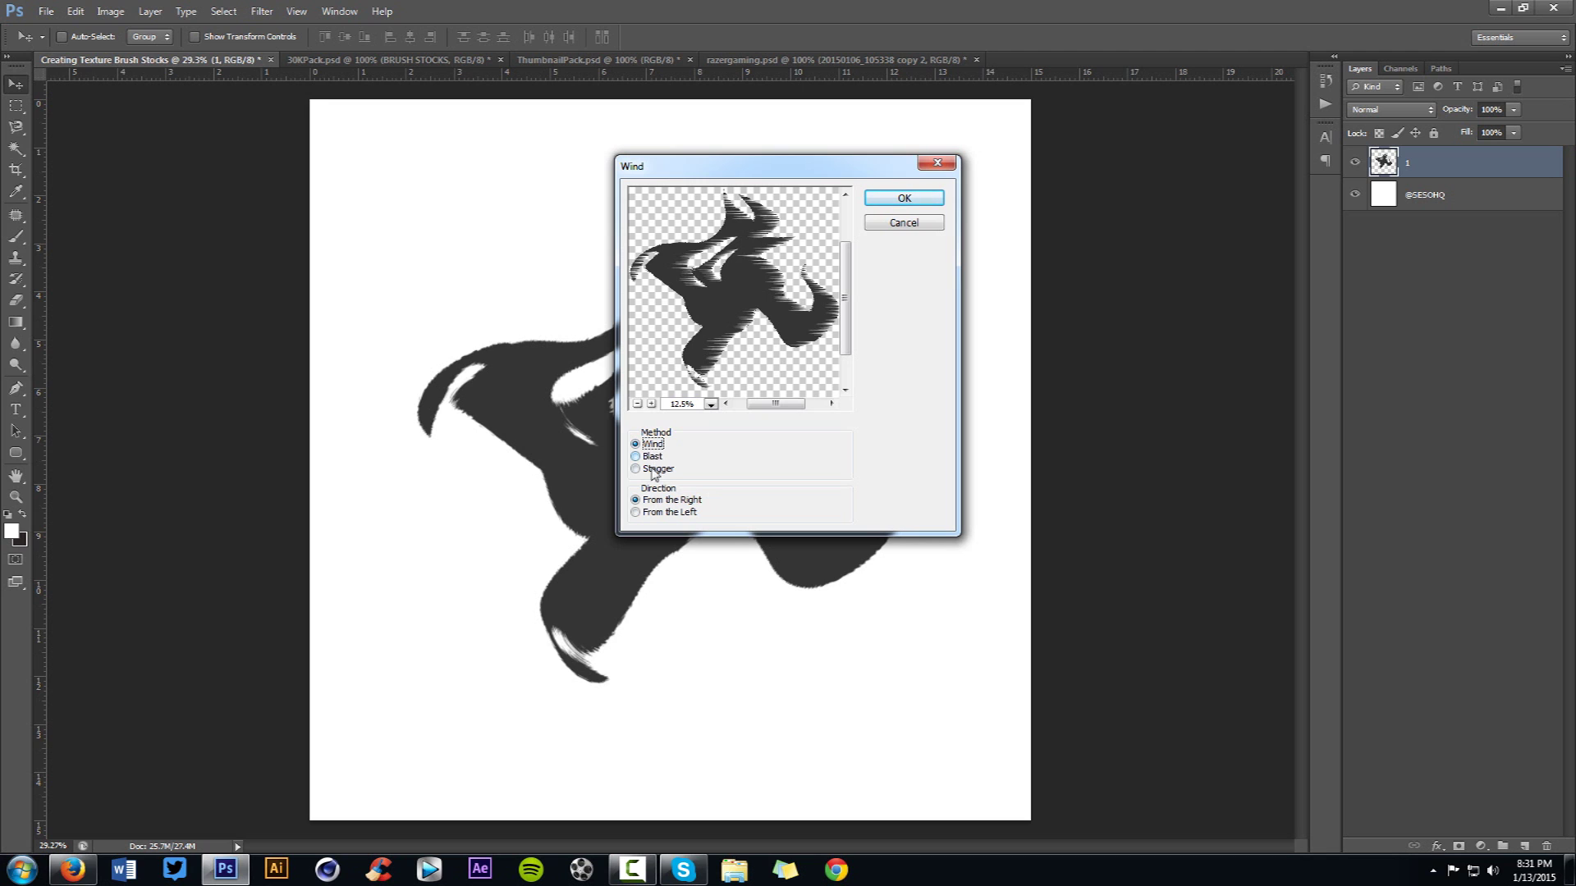
pyautogui.click(654, 472)
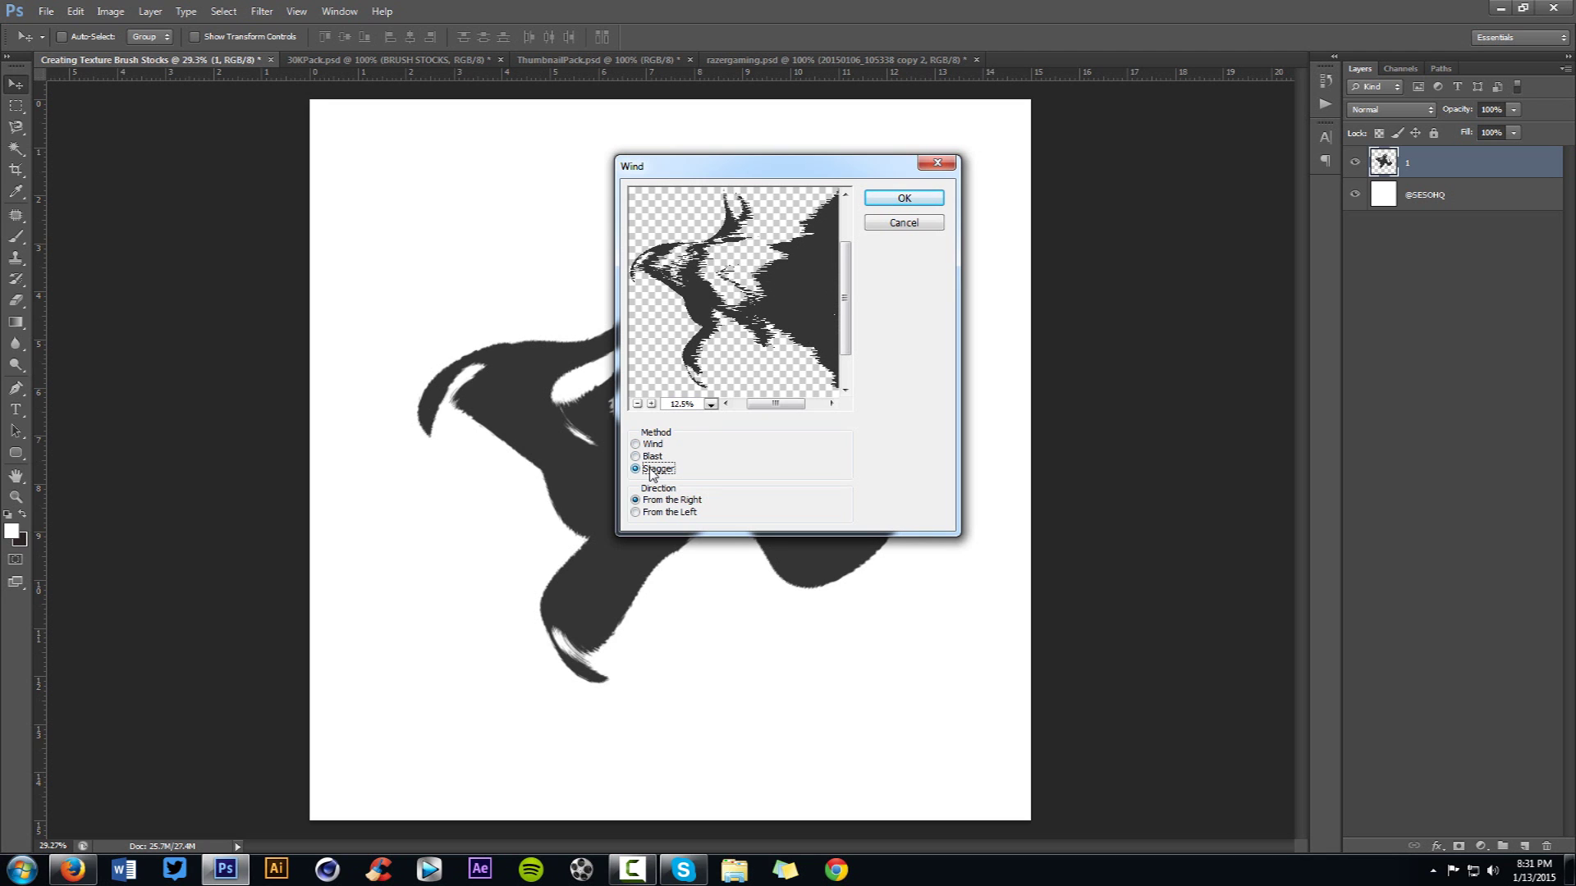
pyautogui.click(657, 458)
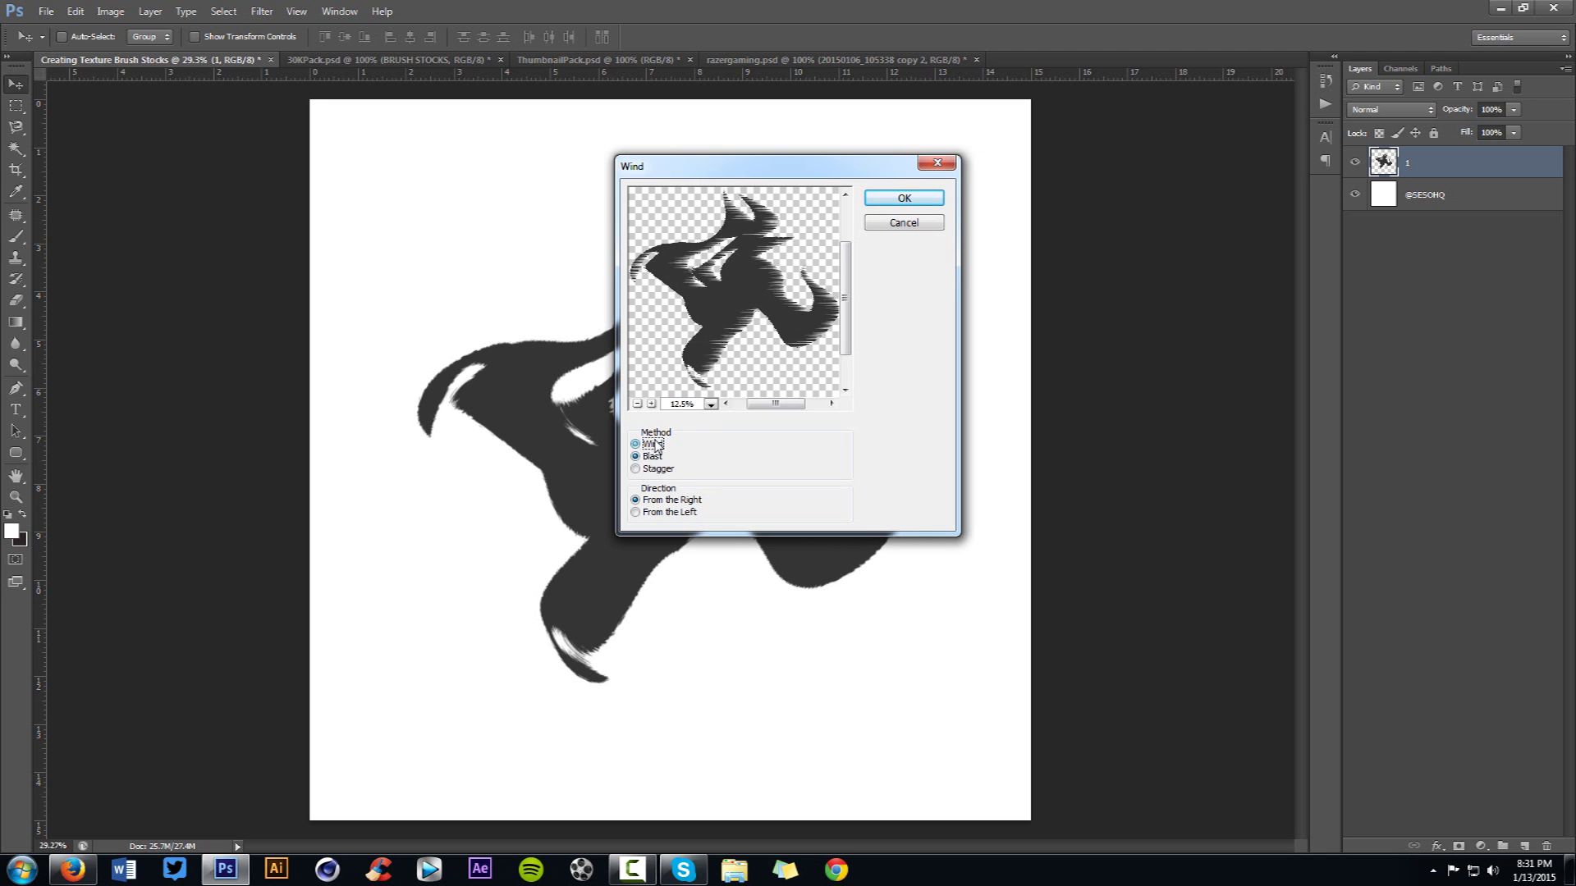
pyautogui.click(904, 198)
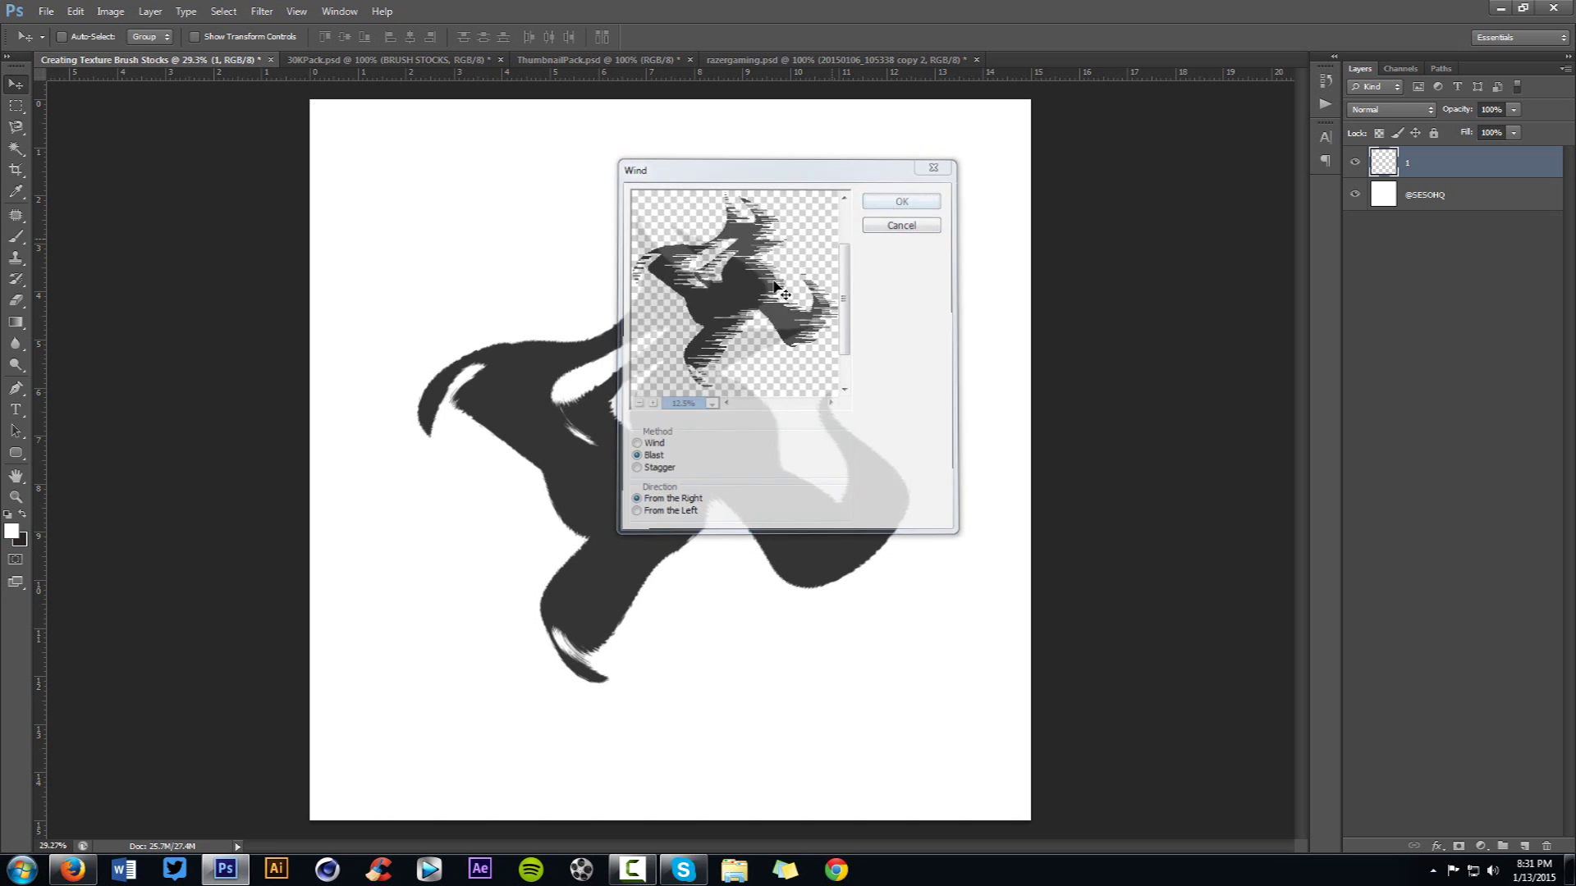
pyautogui.scroll(5, 665, 394)
pyautogui.scroll(6, 664, 393)
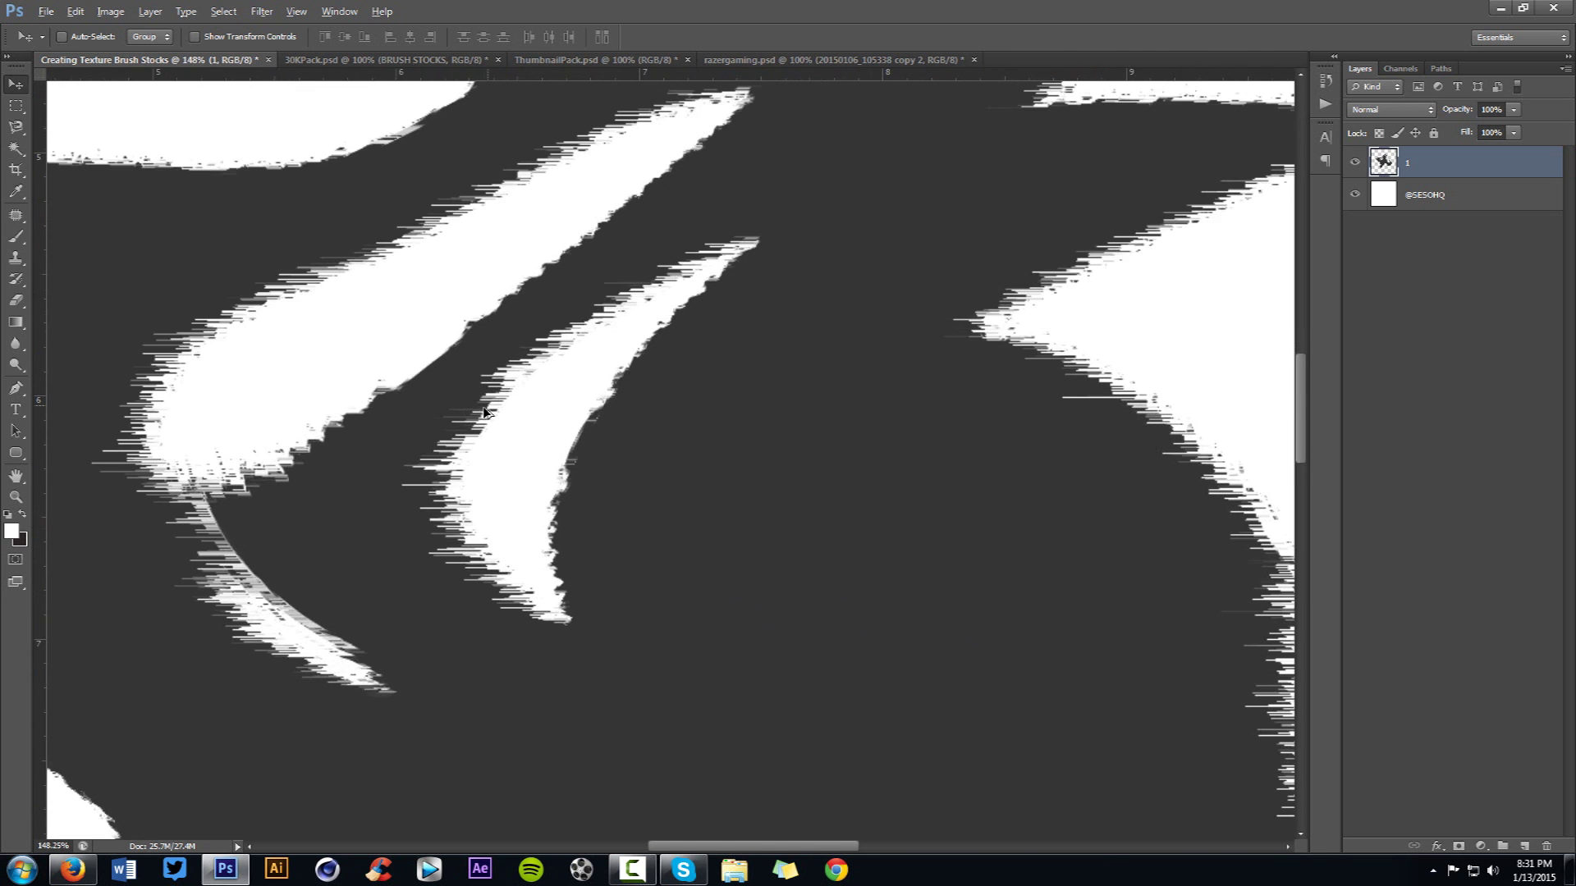
# - Flip the streaked shape horizontally with Free Transform
pyautogui.scroll(-8, 746, 399)
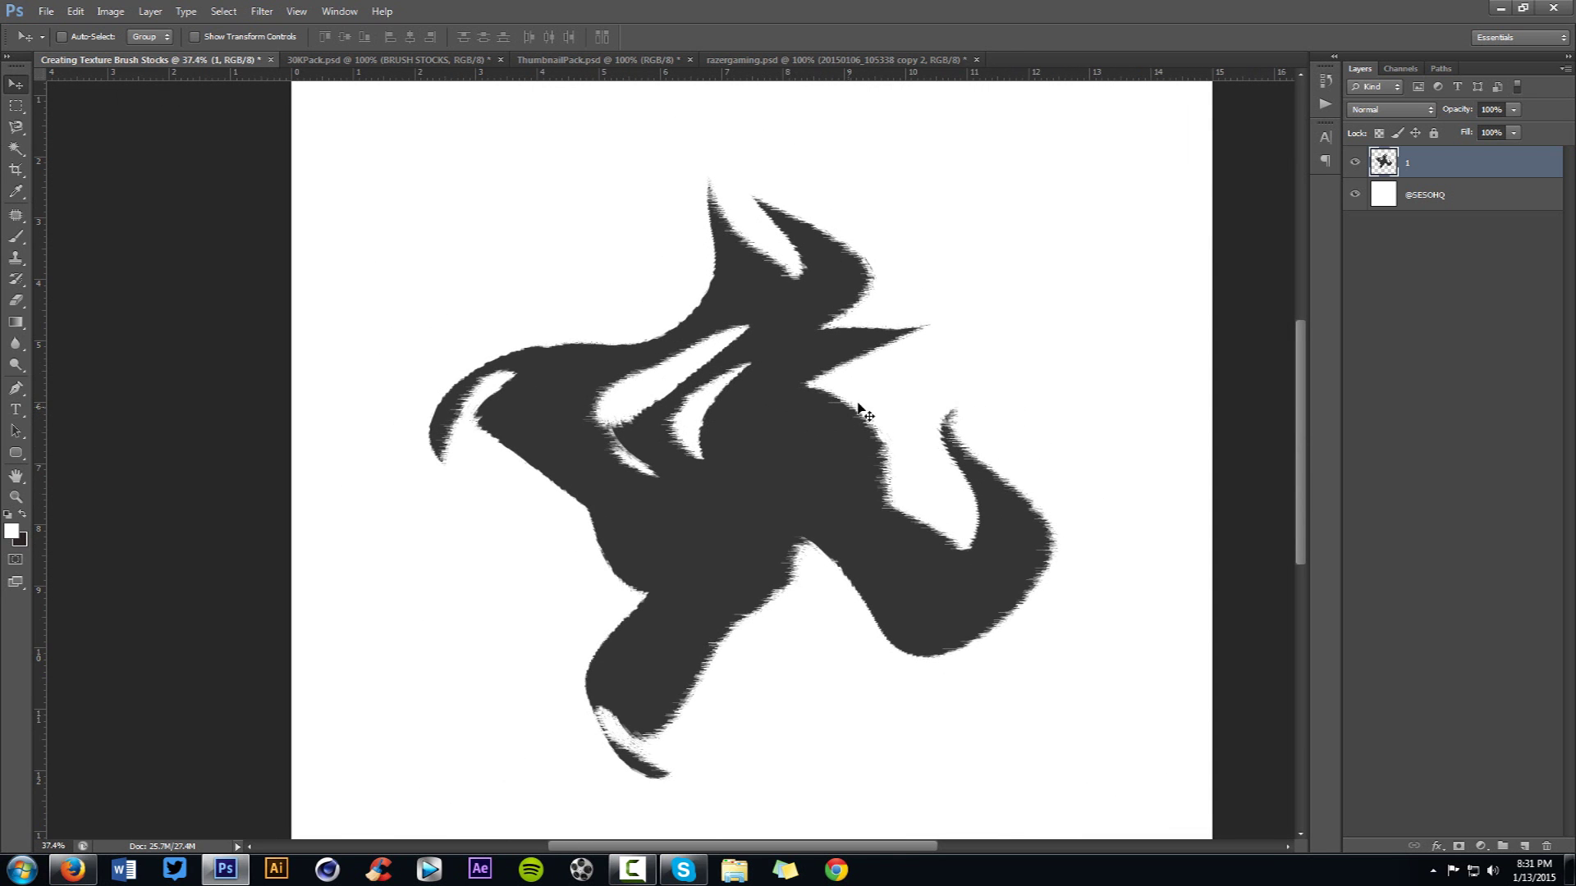
pyautogui.hotkey('ctrl', 't')
pyautogui.rightClick(823, 369)
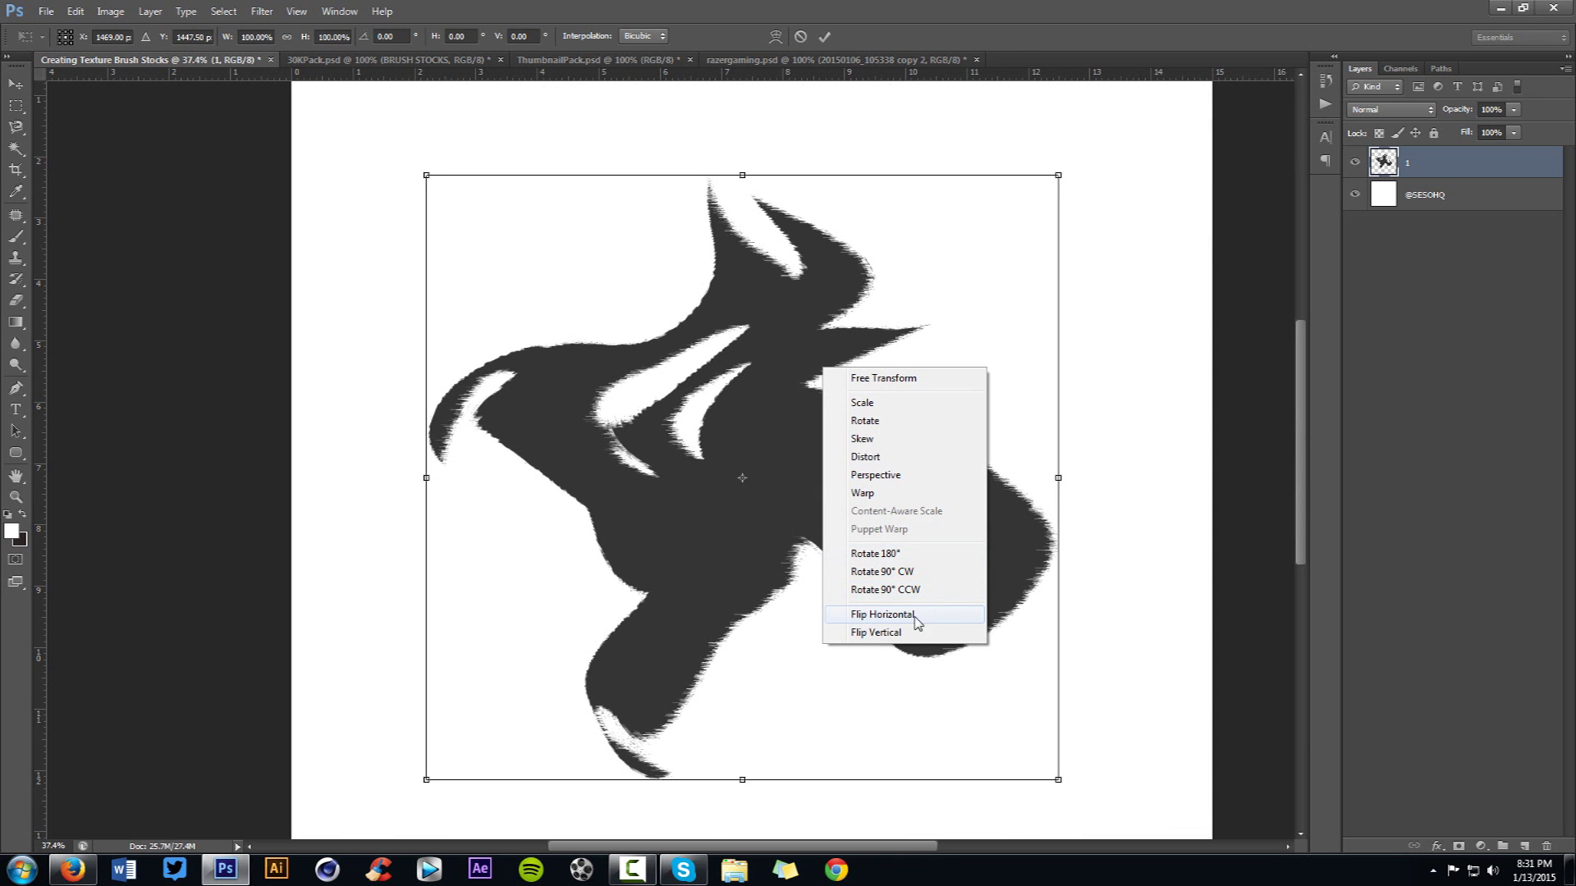
pyautogui.click(882, 615)
pyautogui.click(824, 36)
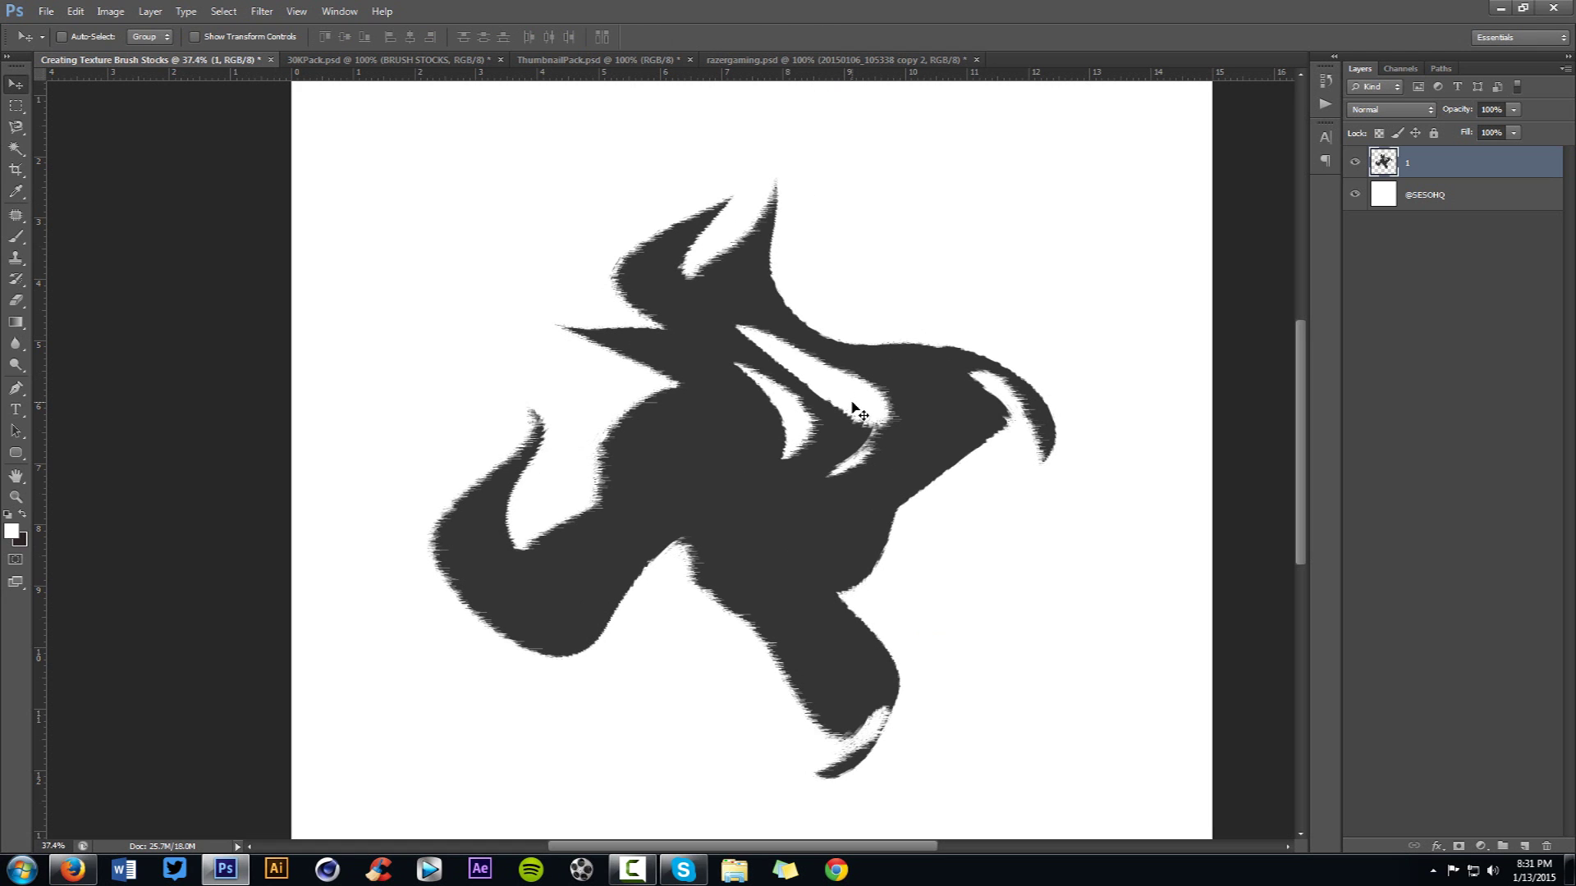
# - Run the Wind filter over the flipped shape a second time
pyautogui.hotkey('alt', 't')
pyautogui.moveTo(304, 274)
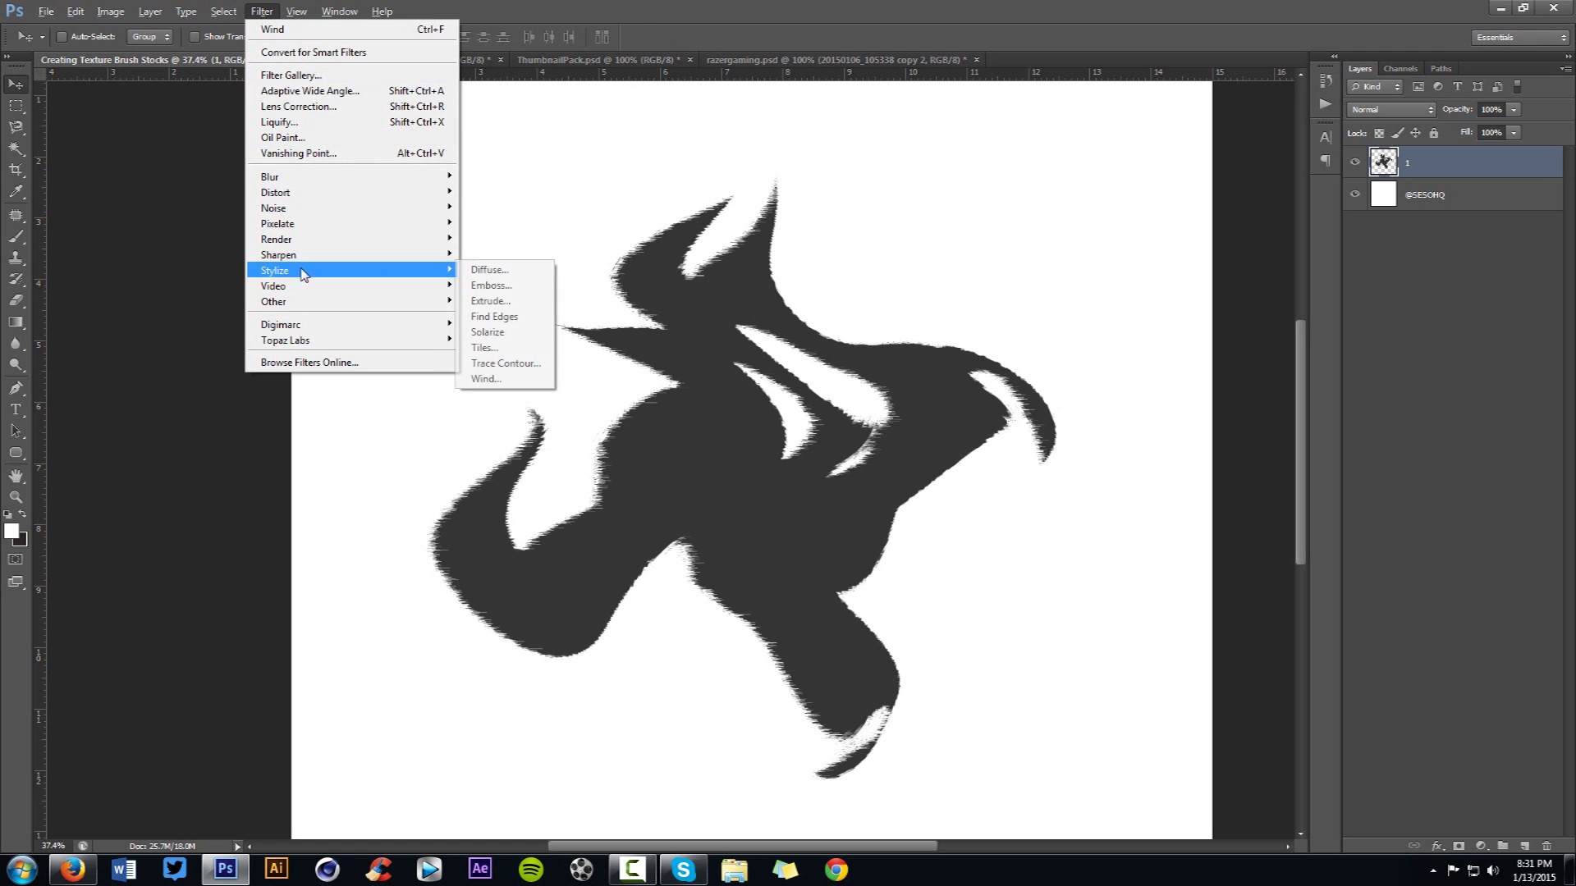
pyautogui.click(663, 371)
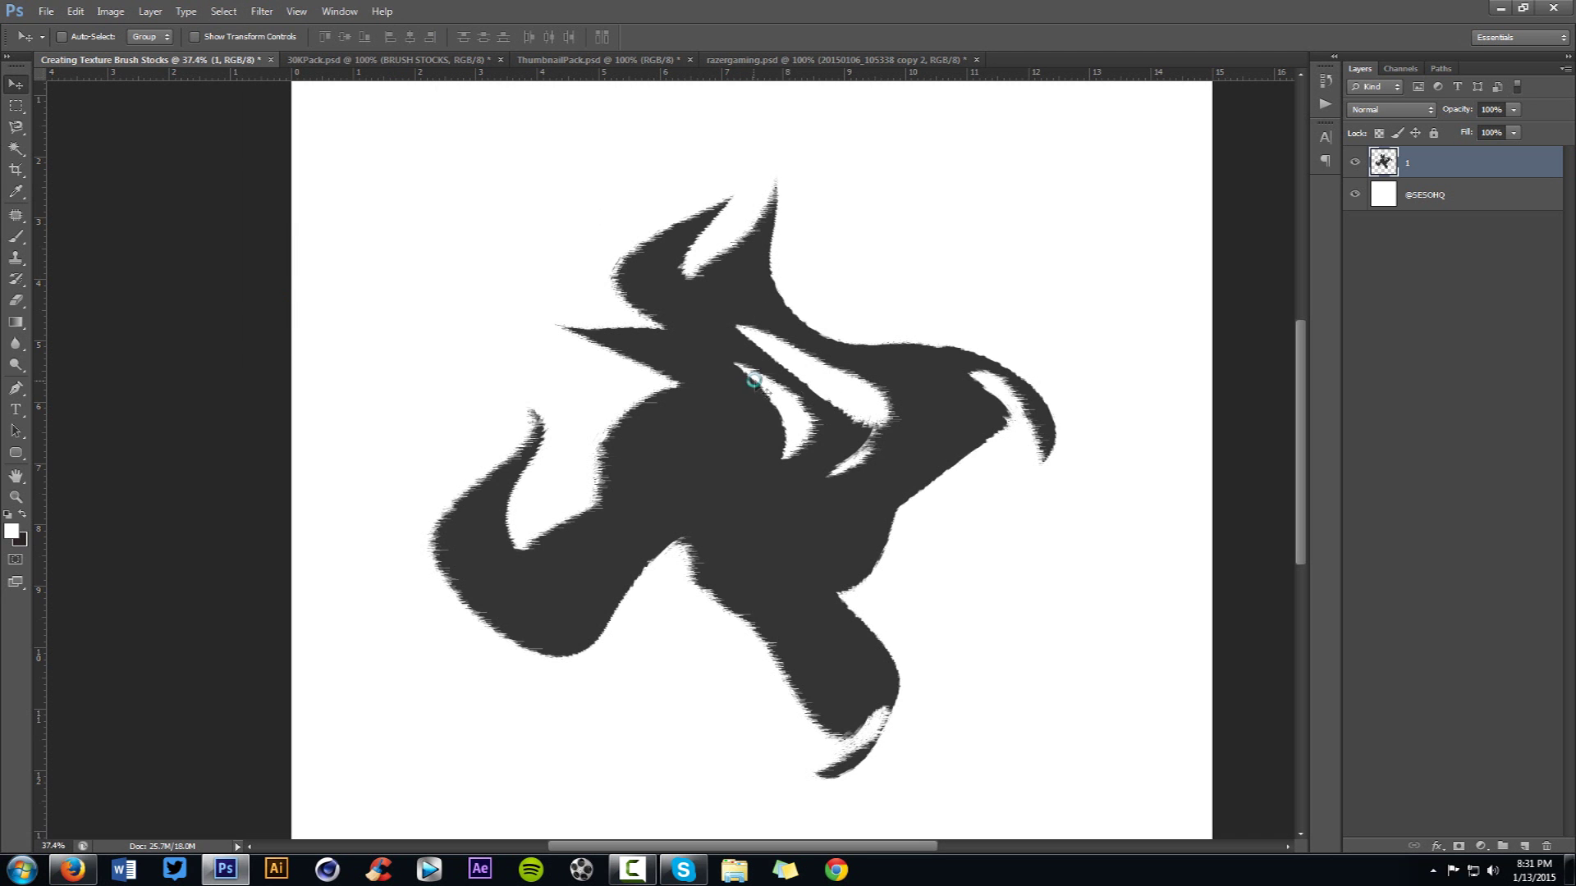
pyautogui.scroll(5, 847, 381)
pyautogui.scroll(-2, 853, 386)
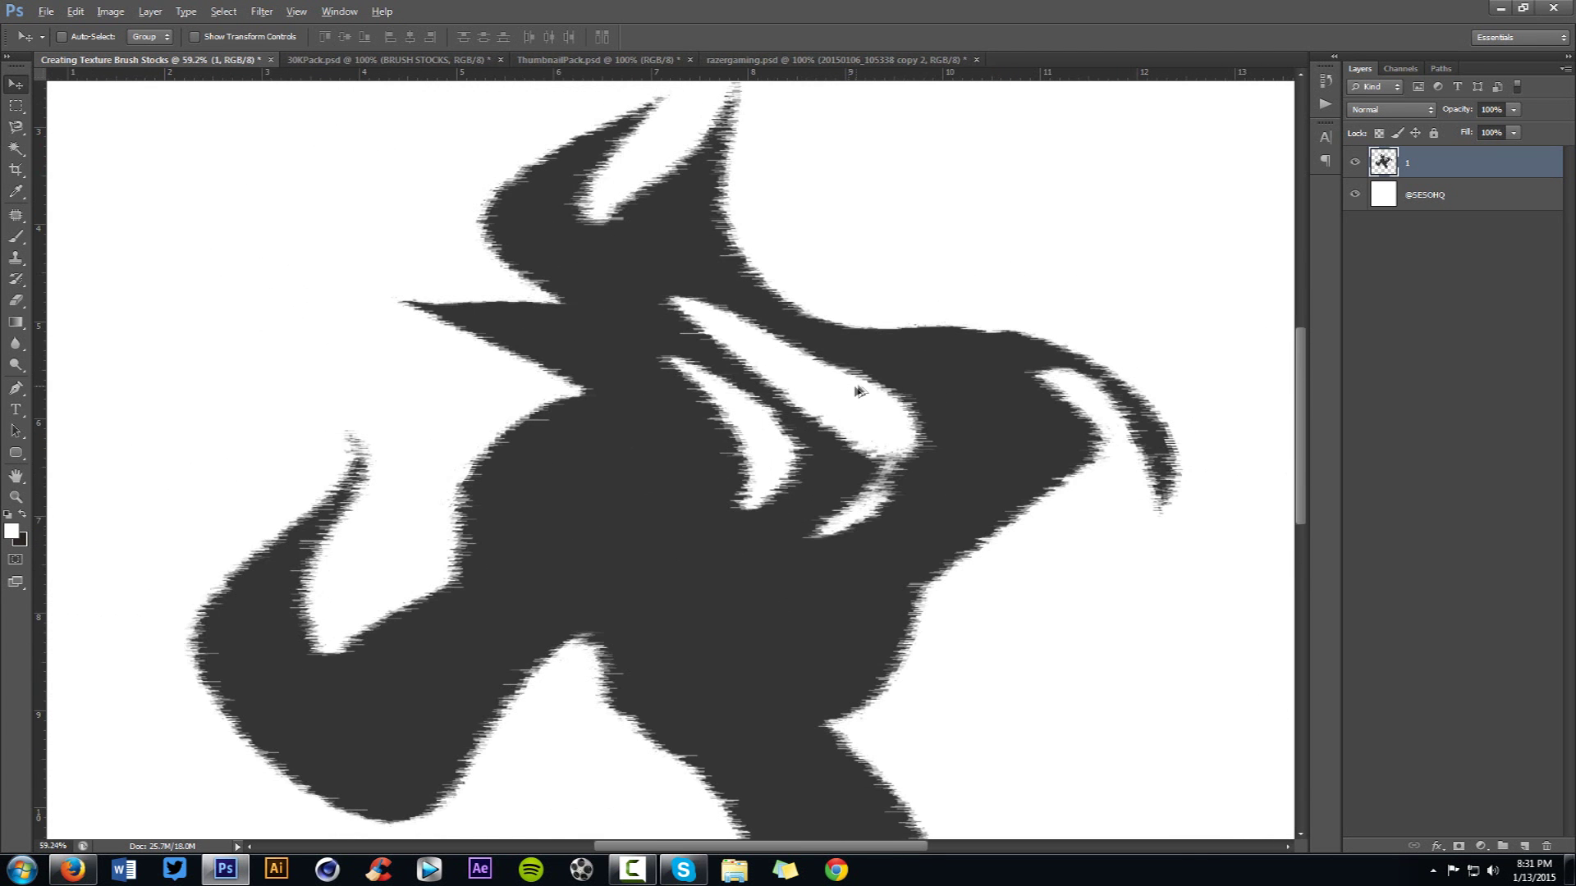
pyautogui.press('alt')
pyautogui.scroll(-2, 723, 416)
pyautogui.scroll(-1, 762, 441)
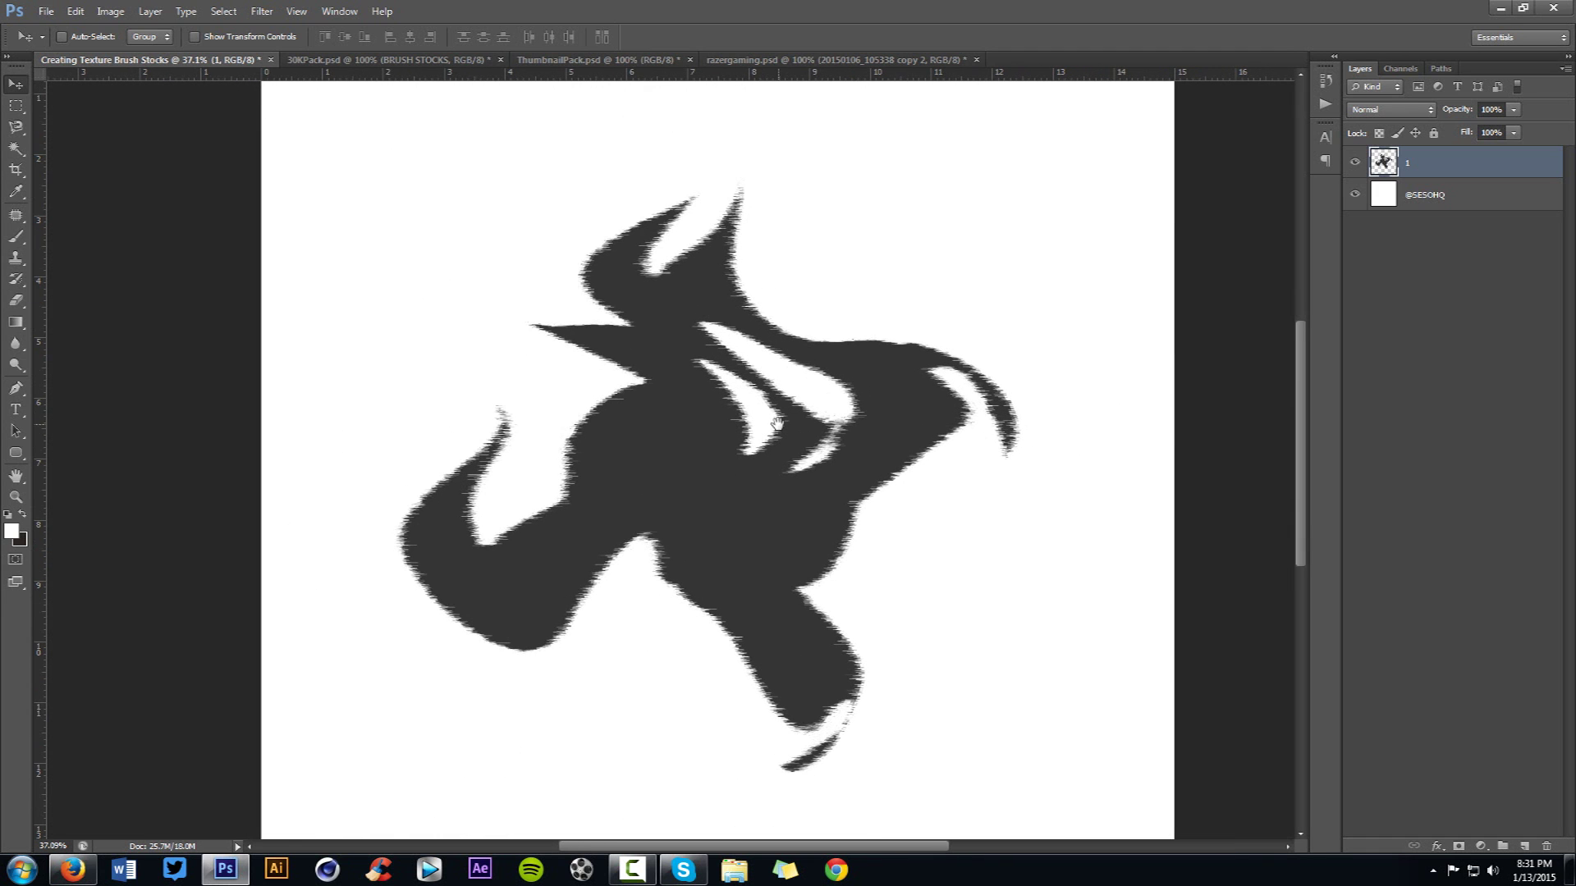
pyautogui.click(262, 11)
# - Apply a Small-size Ripple at 174% amount and pan to show the whole shape
pyautogui.moveTo(316, 194)
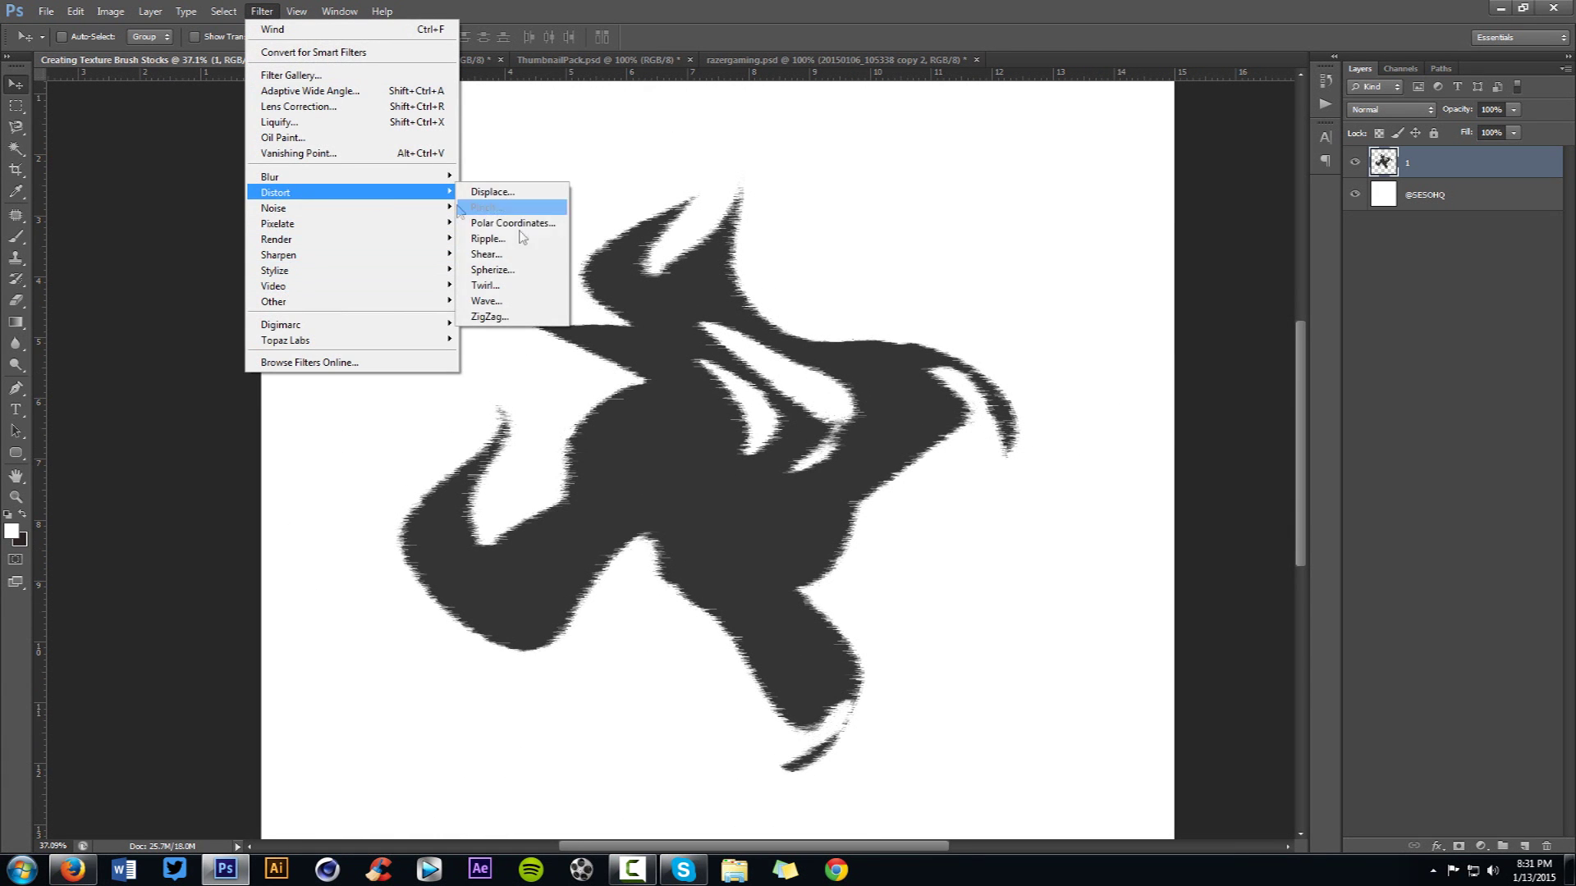
pyautogui.click(514, 239)
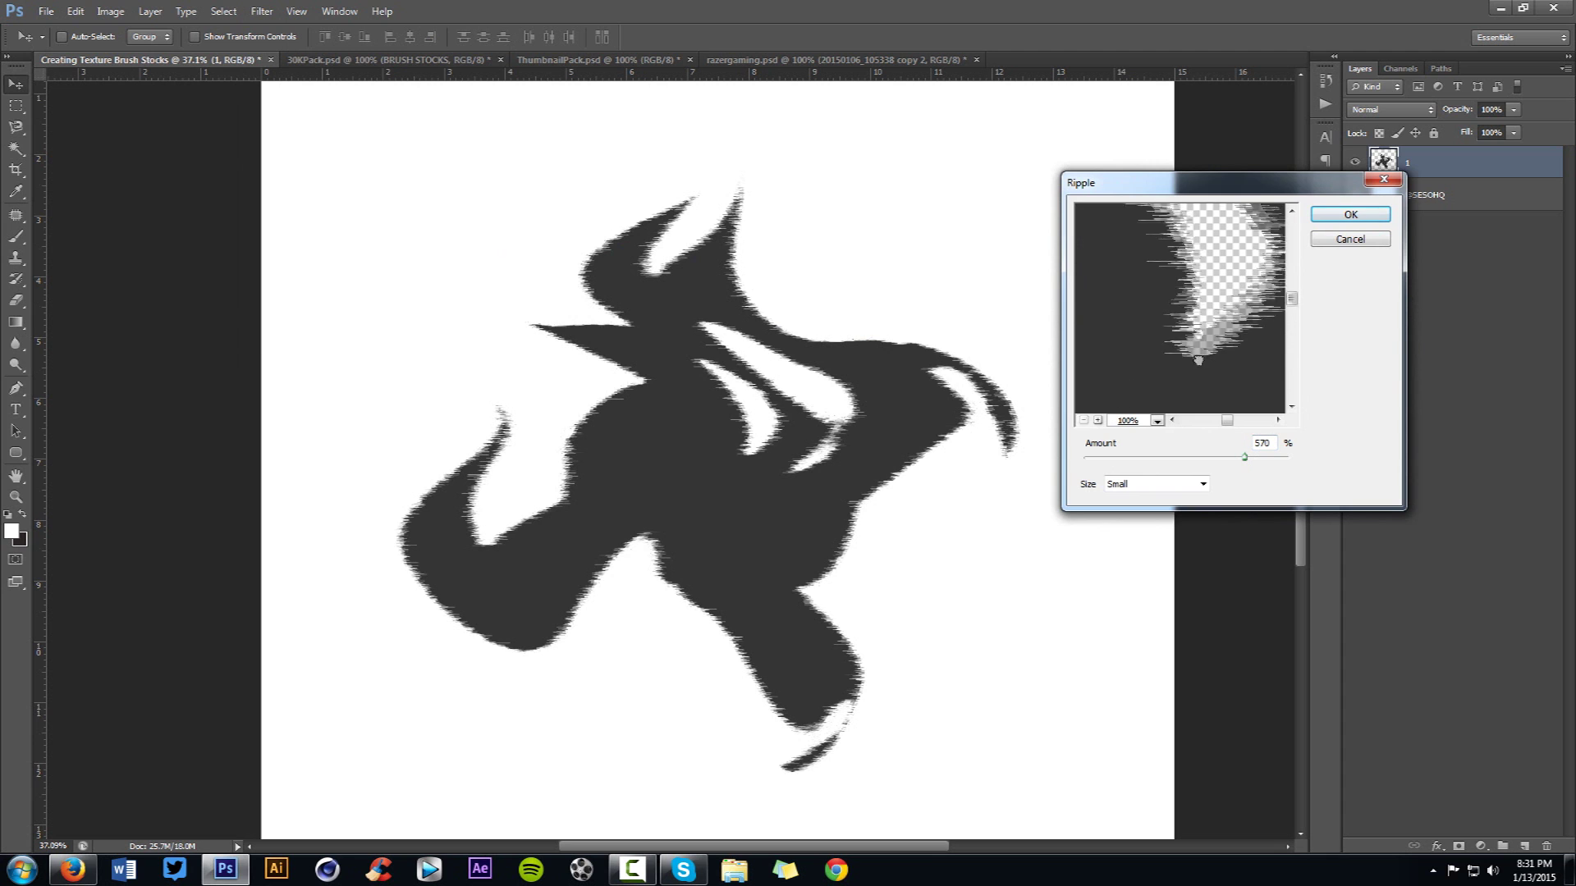
pyautogui.moveTo(1244, 456); pyautogui.dragTo(1205, 457)
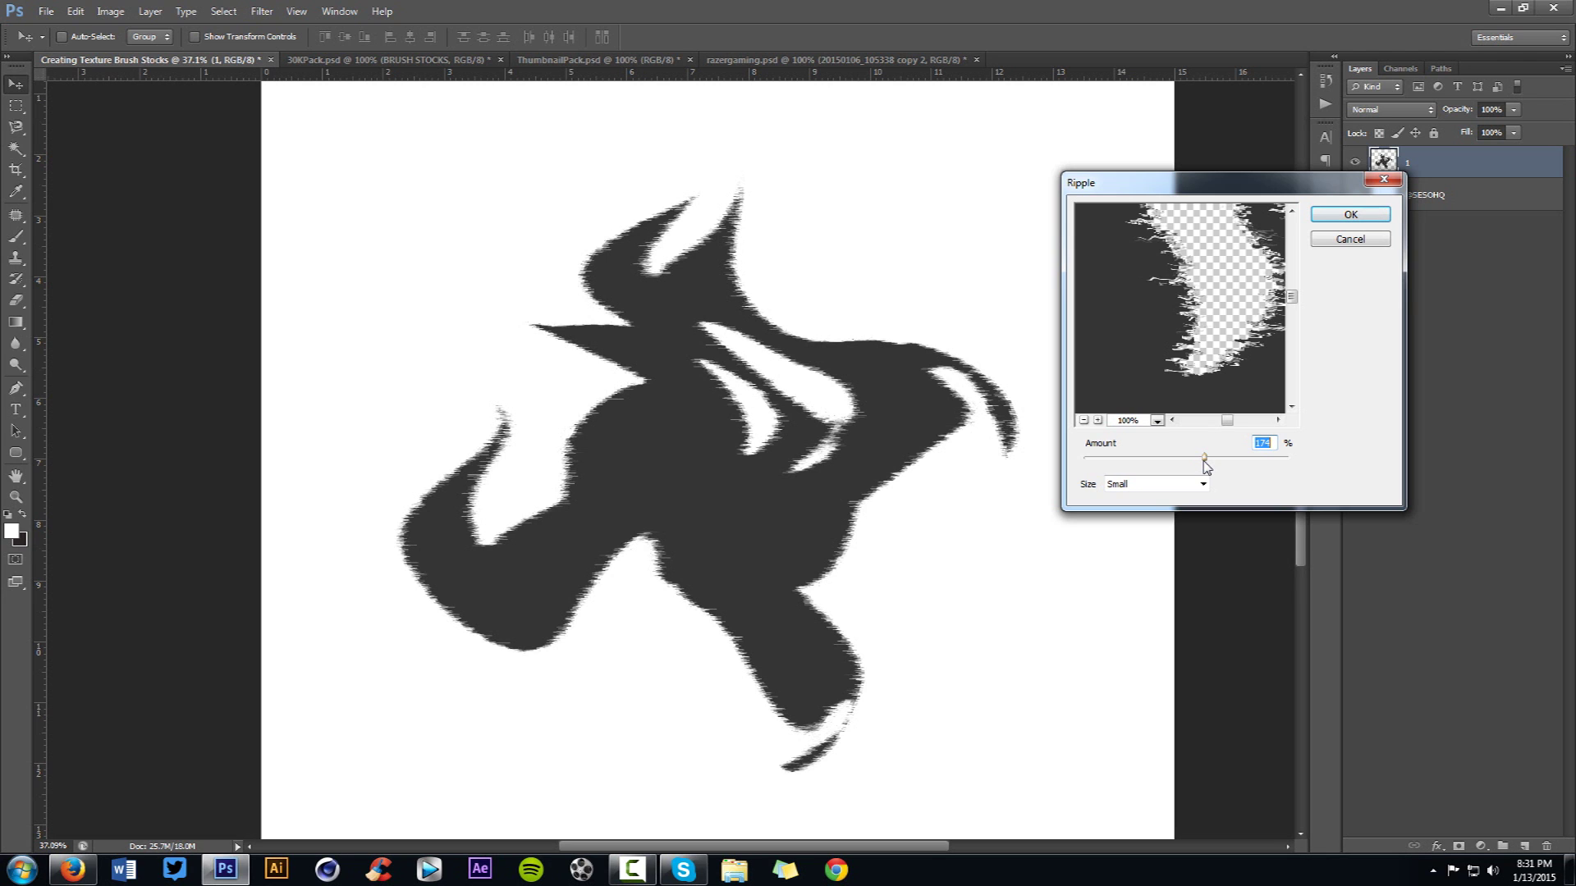
pyautogui.click(1337, 217)
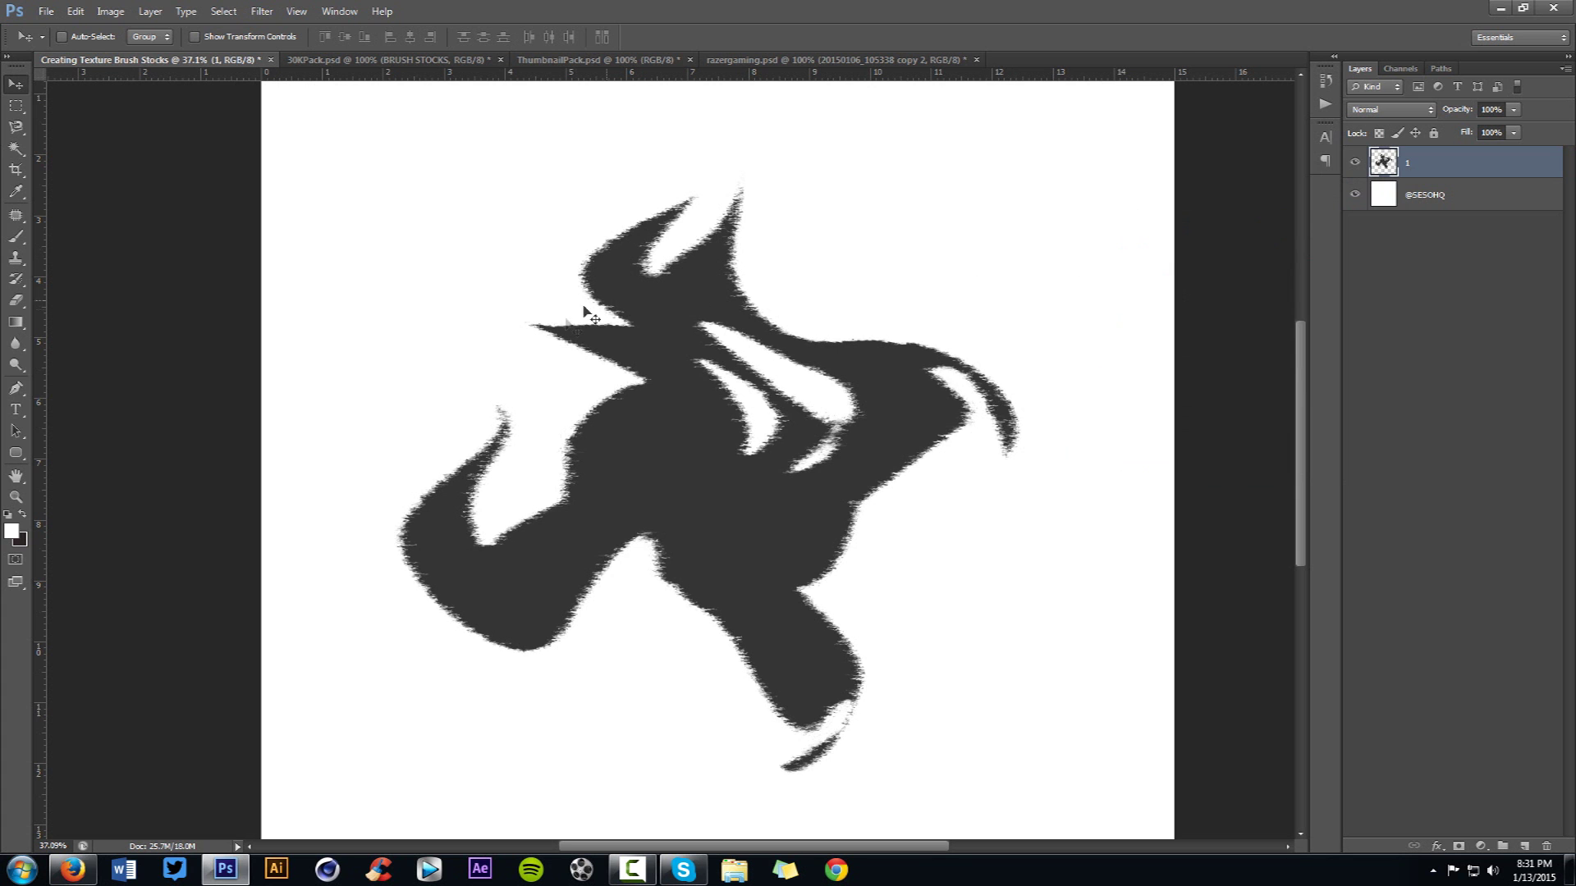
pyautogui.scroll(4, 595, 366)
pyautogui.scroll(-2, 788, 416)
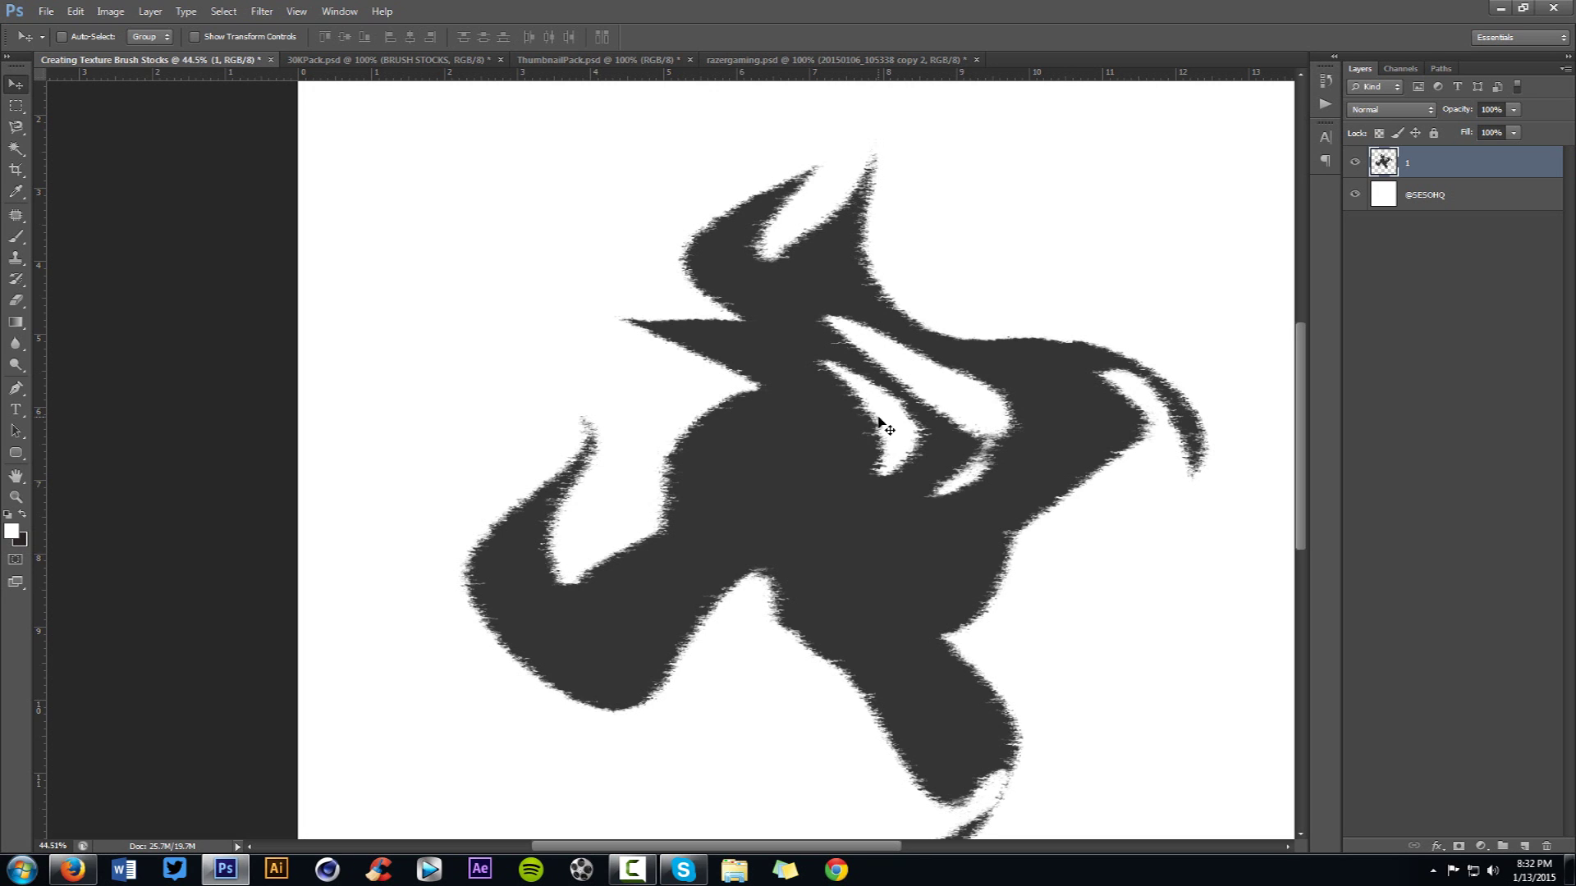
pyautogui.moveTo(880, 423); pyautogui.dragTo(787, 427)
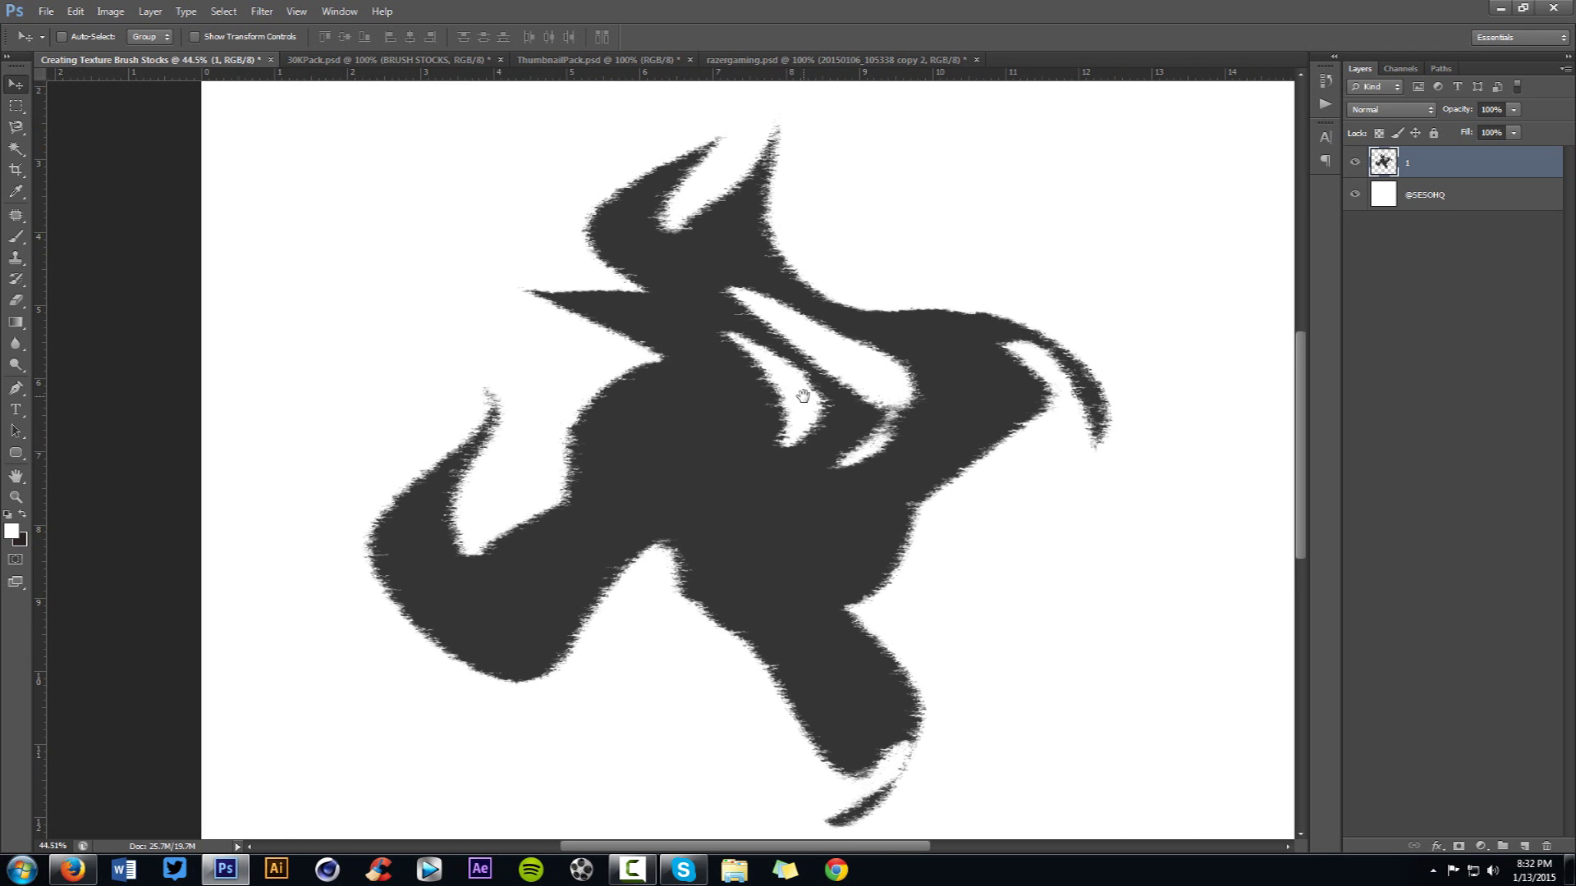
pyautogui.click(262, 11)
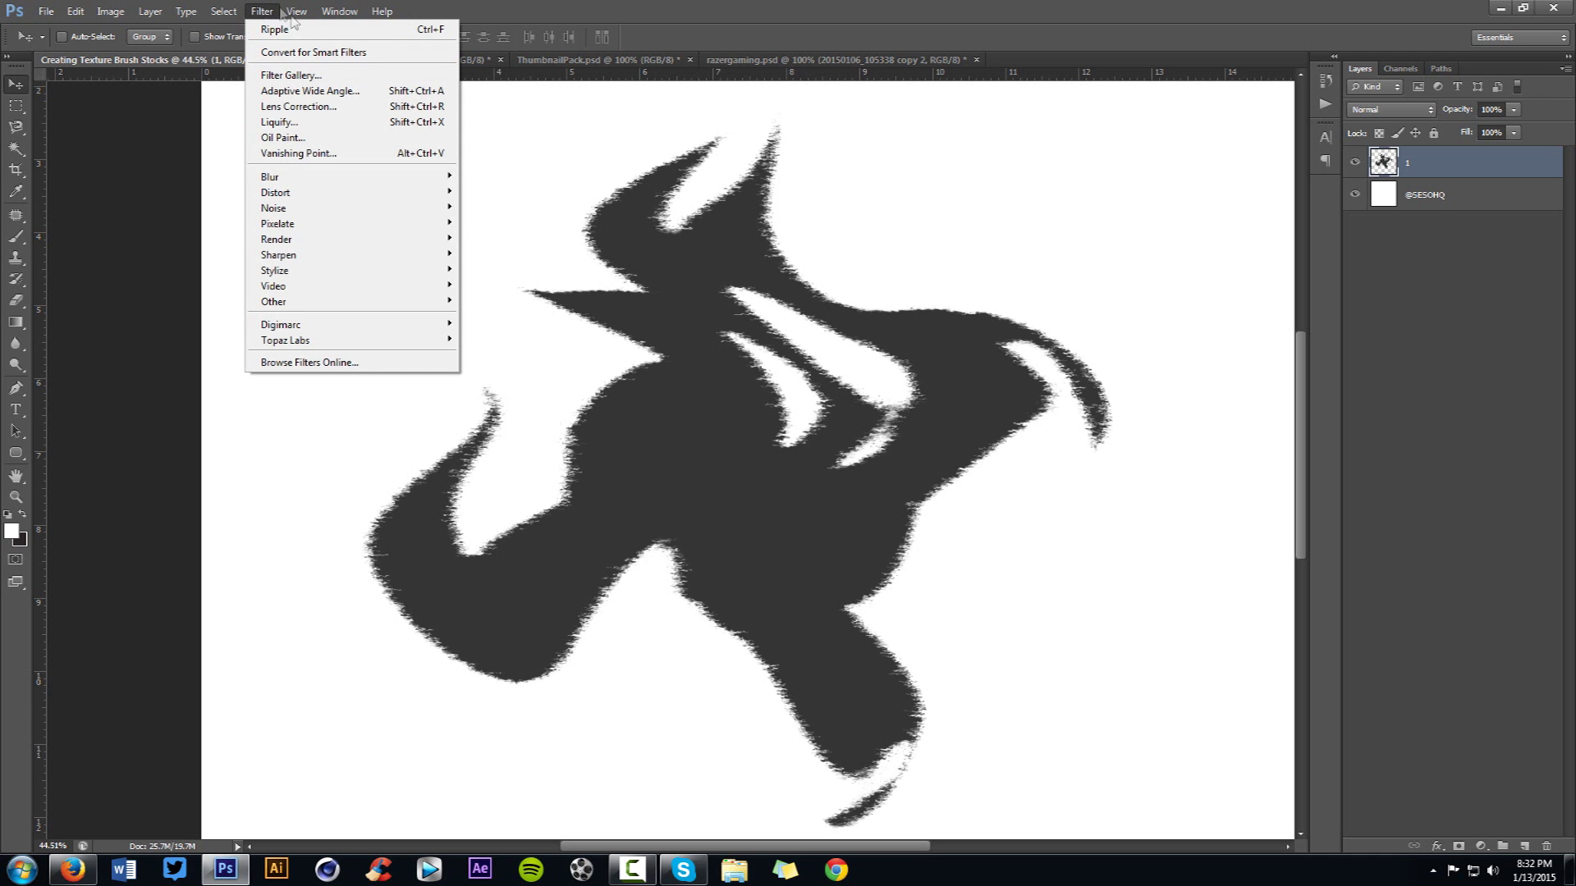
# - Set the Wind method to Stagger and zoom the preview between whole image and 25%
pyautogui.moveTo(427, 271)
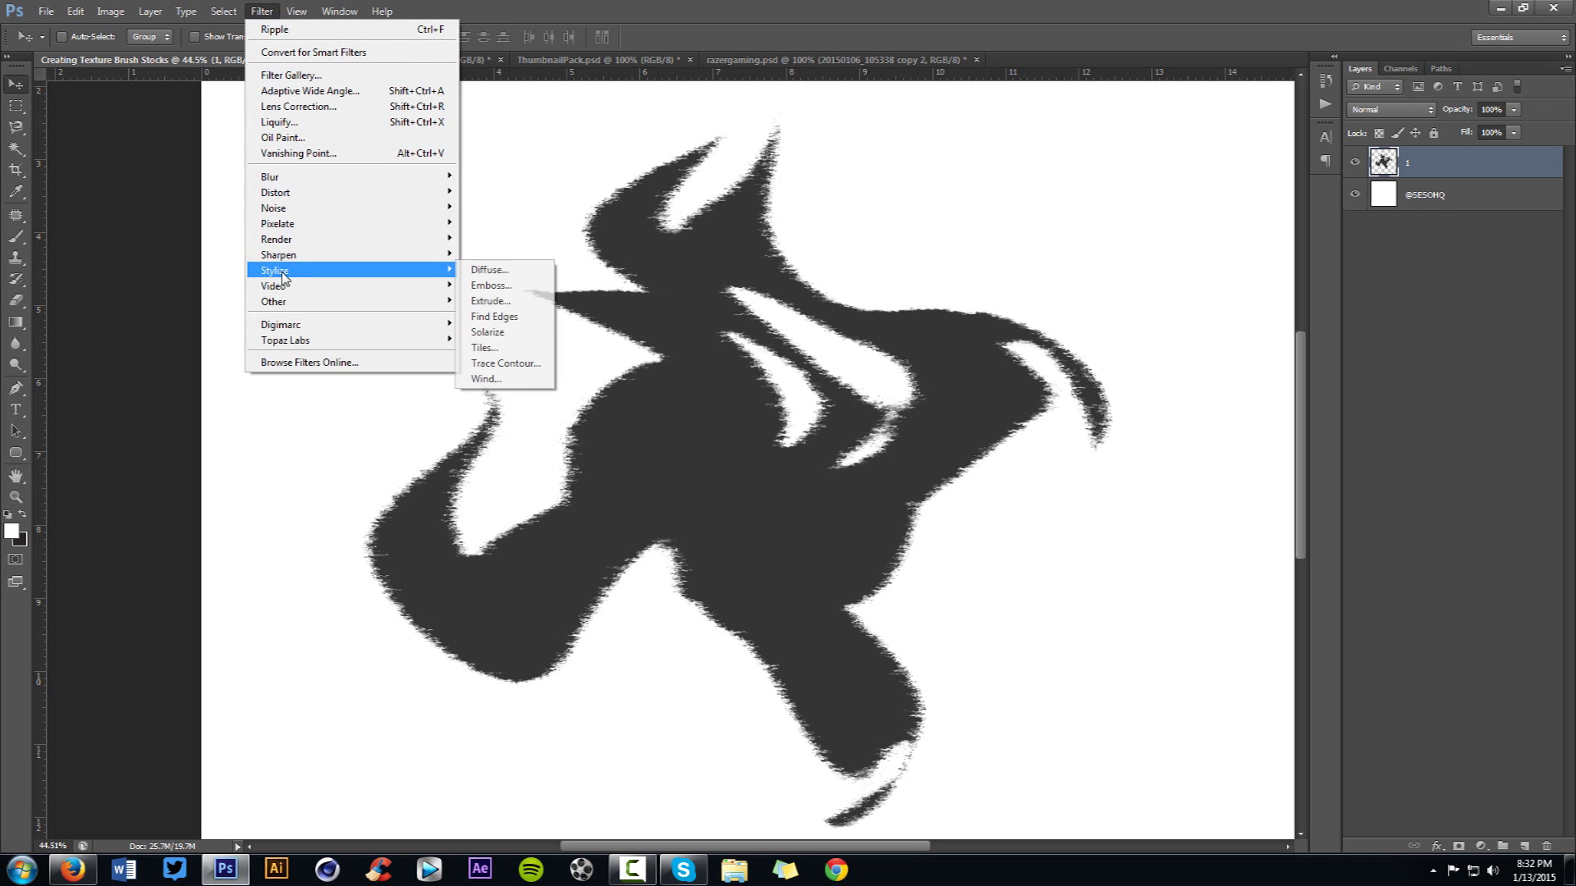
pyautogui.click(485, 379)
pyautogui.click(636, 469)
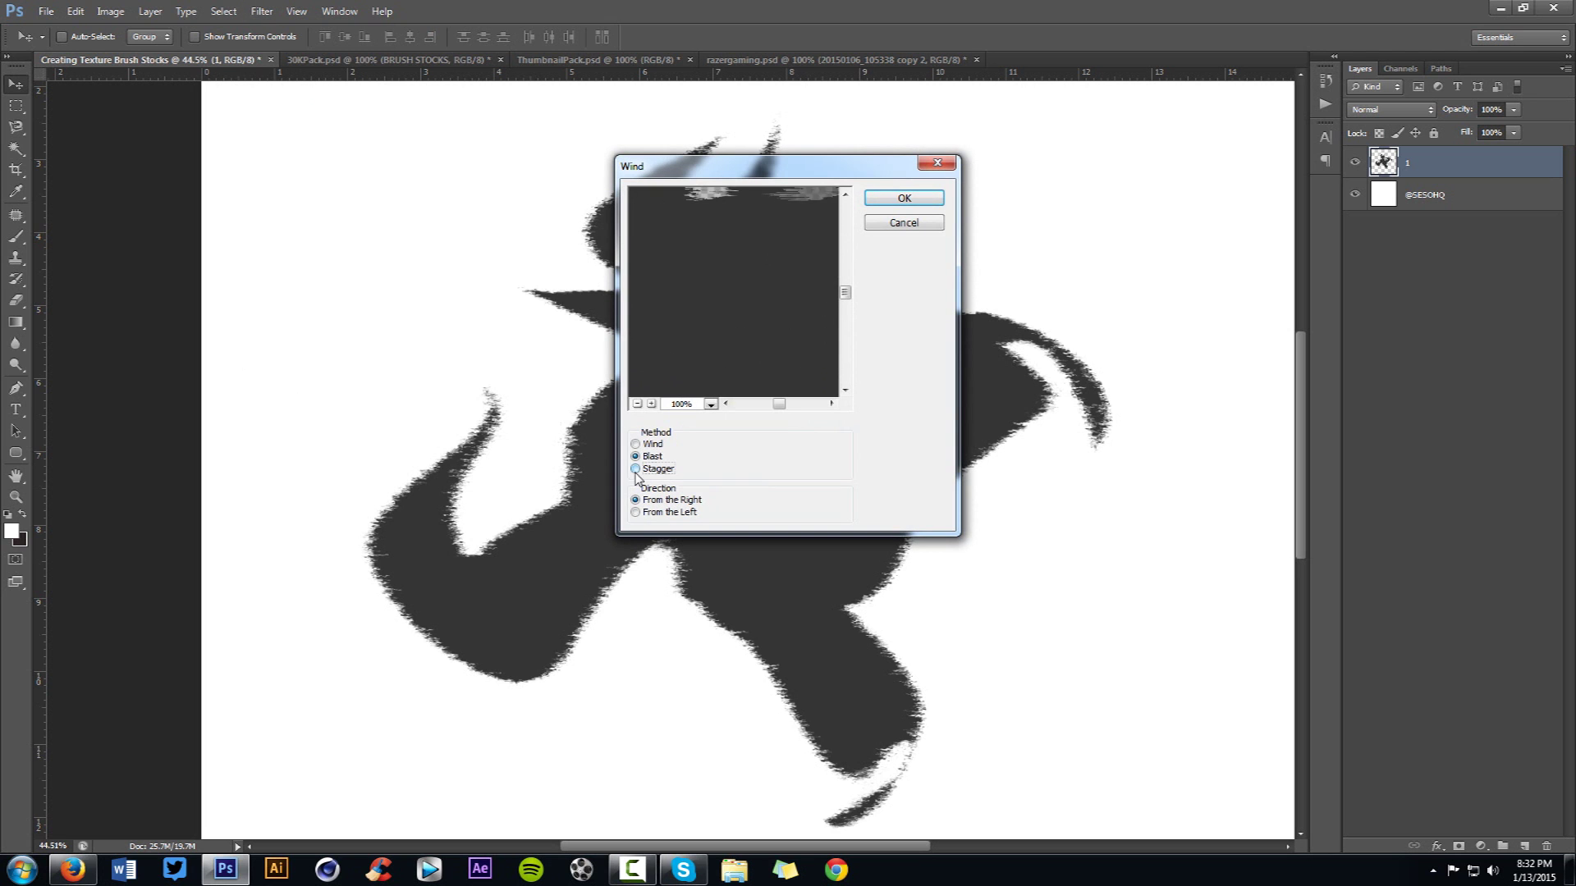
pyautogui.click(637, 404)
pyautogui.click(638, 404)
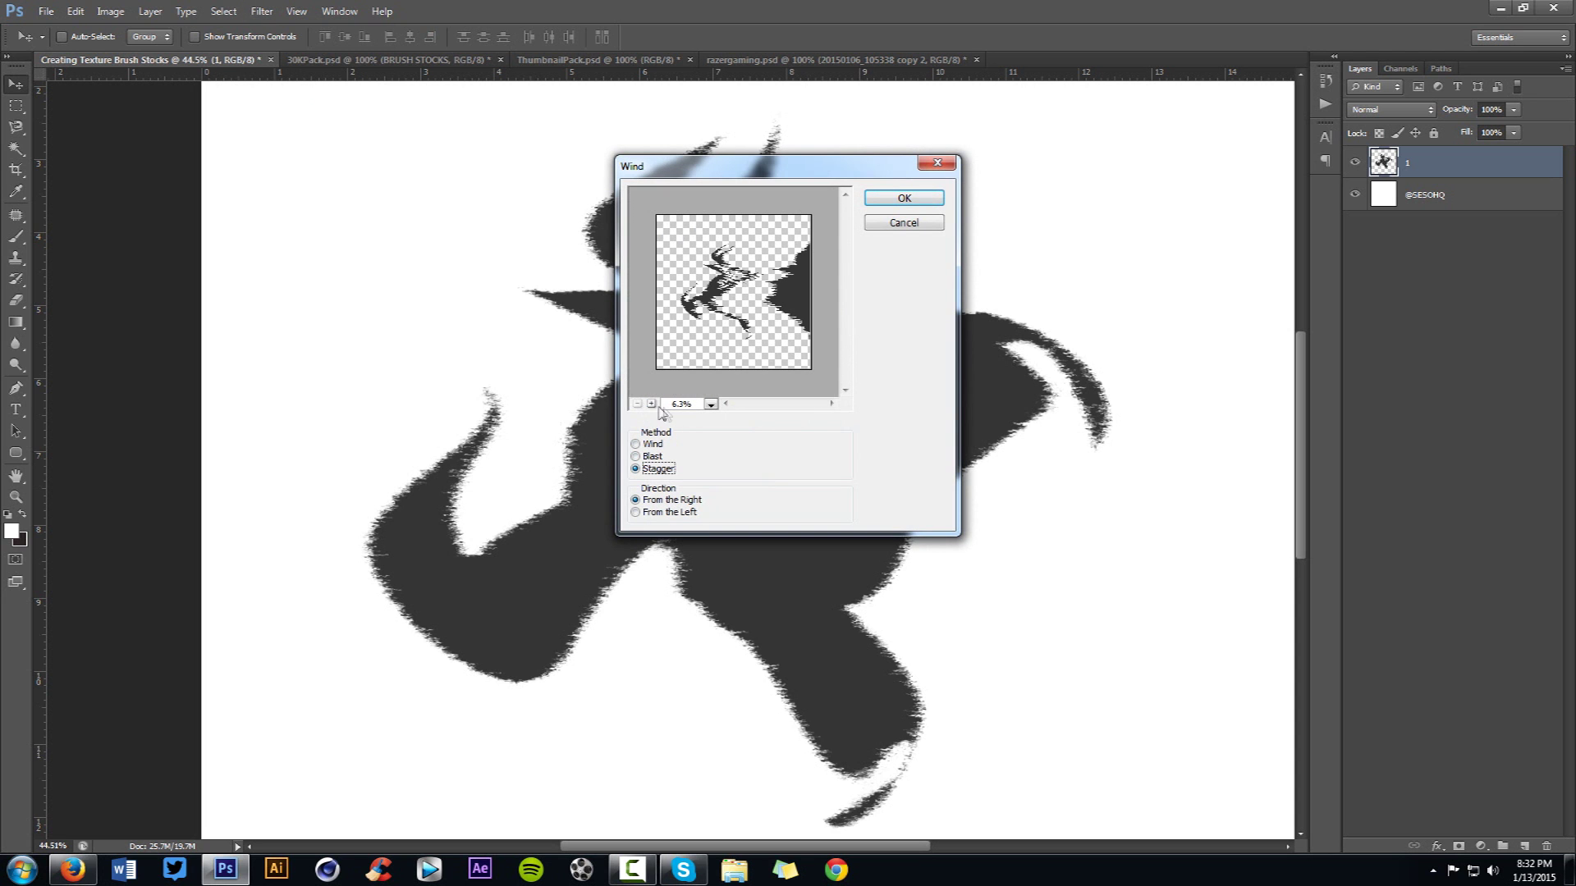
pyautogui.click(651, 403)
pyautogui.click(651, 404)
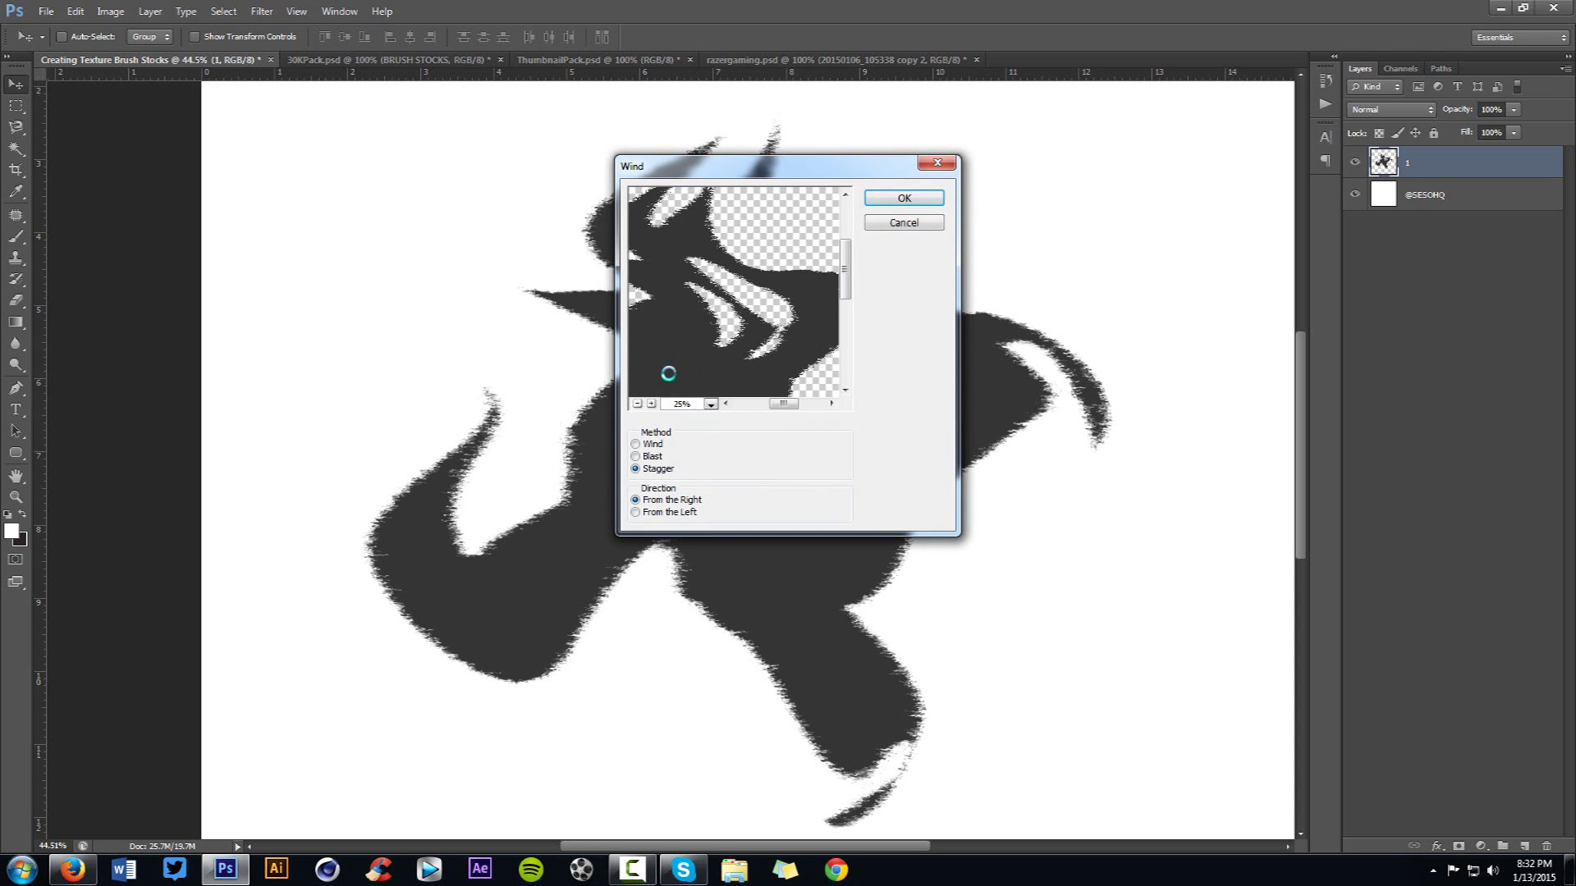
# - Apply the Stagger wind from the Right at 12.5% preview zoom
pyautogui.moveTo(668, 373); pyautogui.dragTo(686, 274)
pyautogui.click(637, 404)
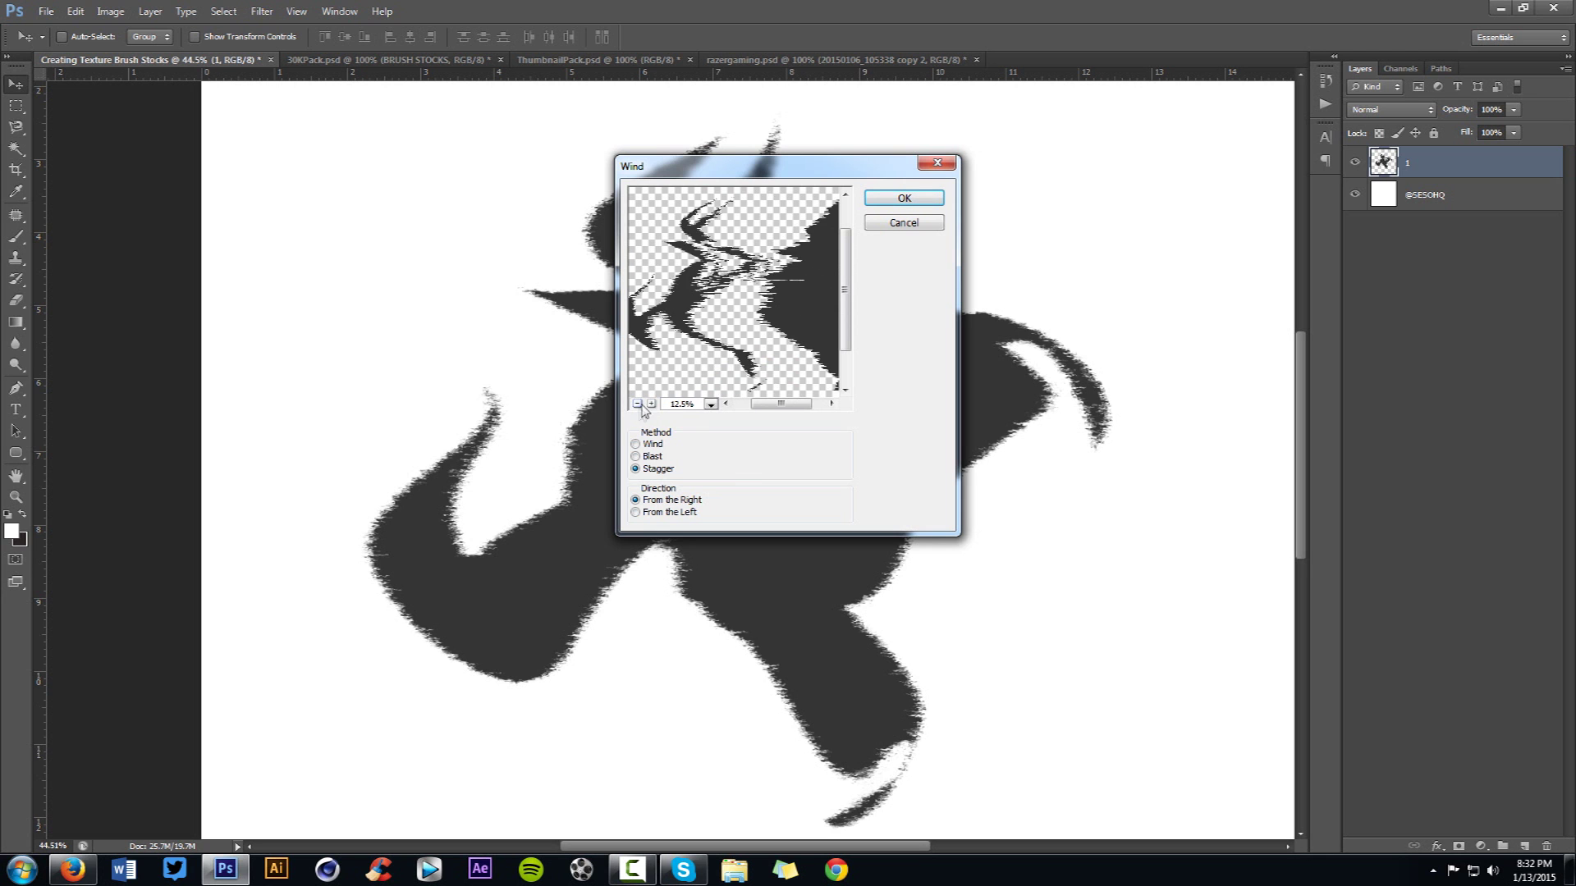
pyautogui.click(777, 318)
pyautogui.click(911, 202)
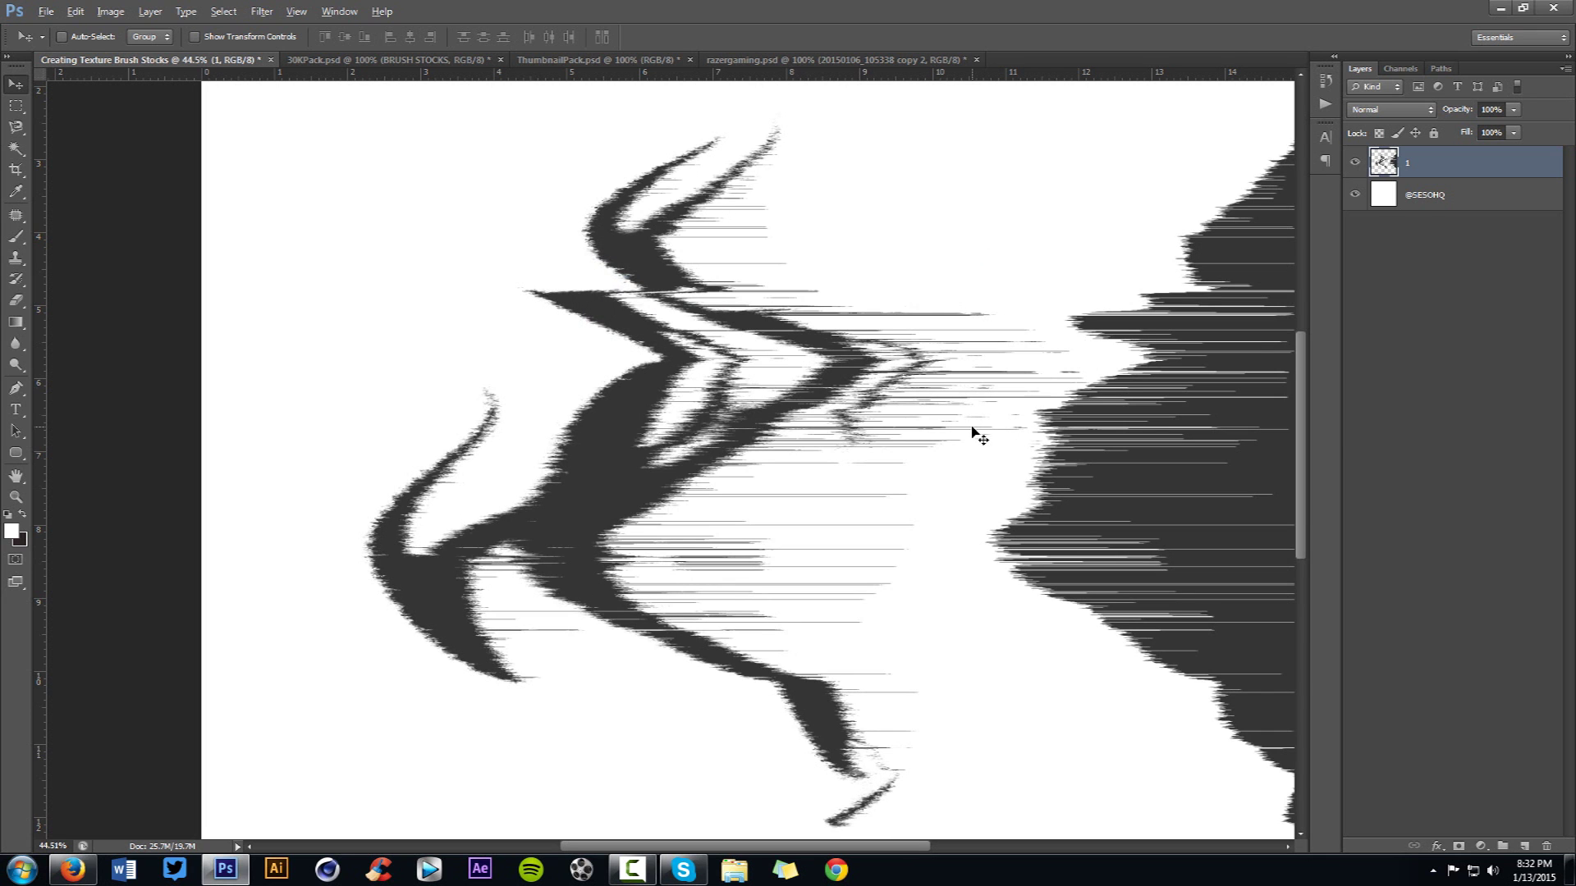
pyautogui.scroll(-1, 973, 428)
pyautogui.scroll(2, 806, 456)
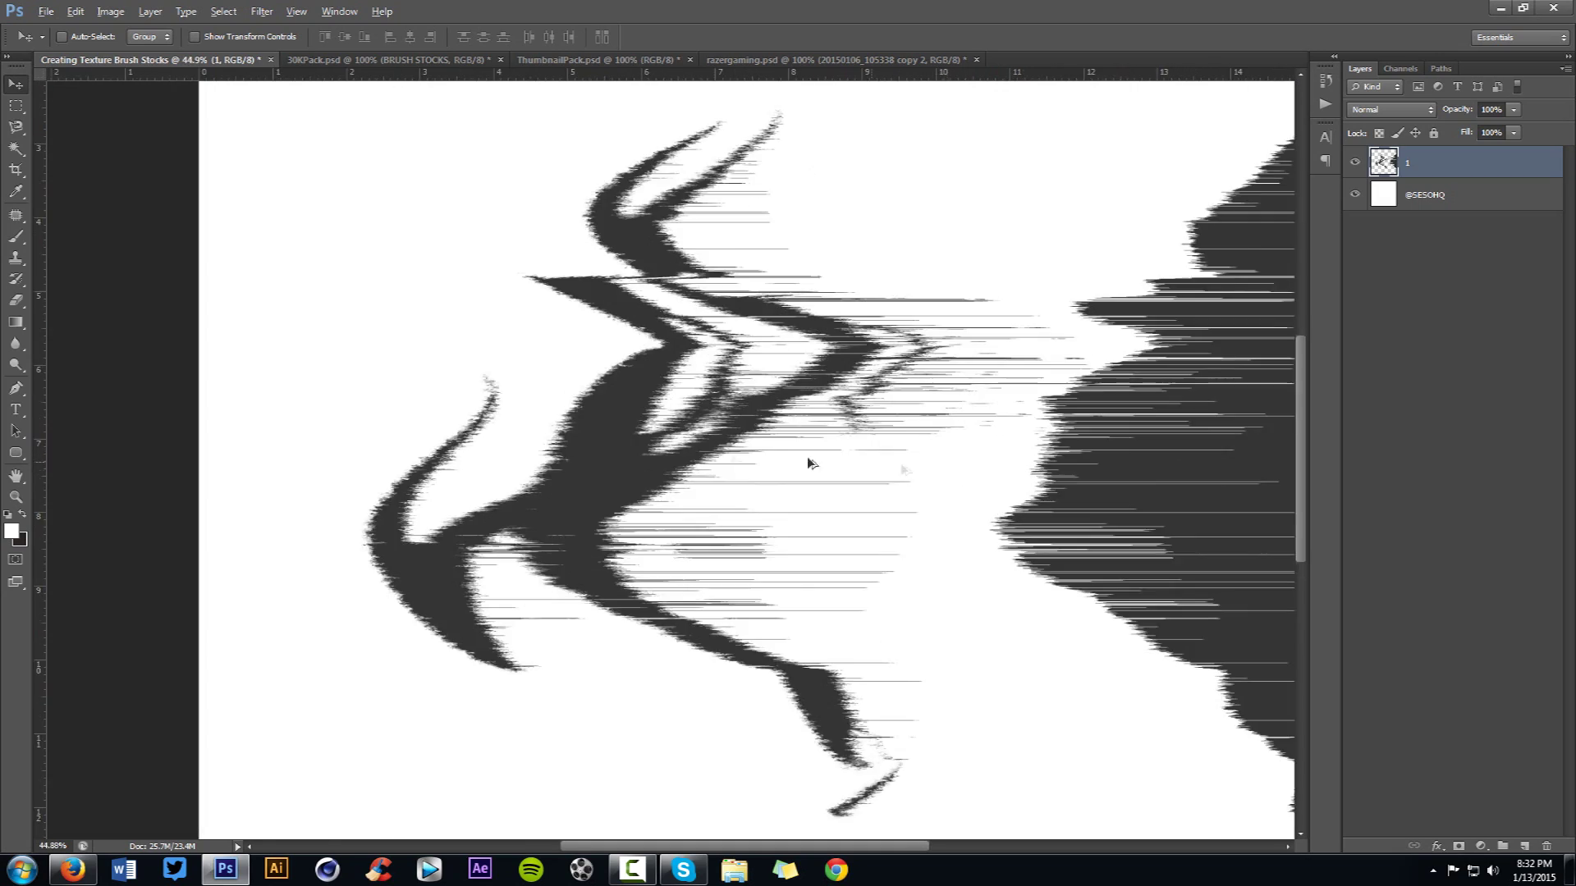
pyautogui.scroll(-1, 739, 453)
pyautogui.scroll(1, 683, 450)
pyautogui.scroll(-3, 682, 450)
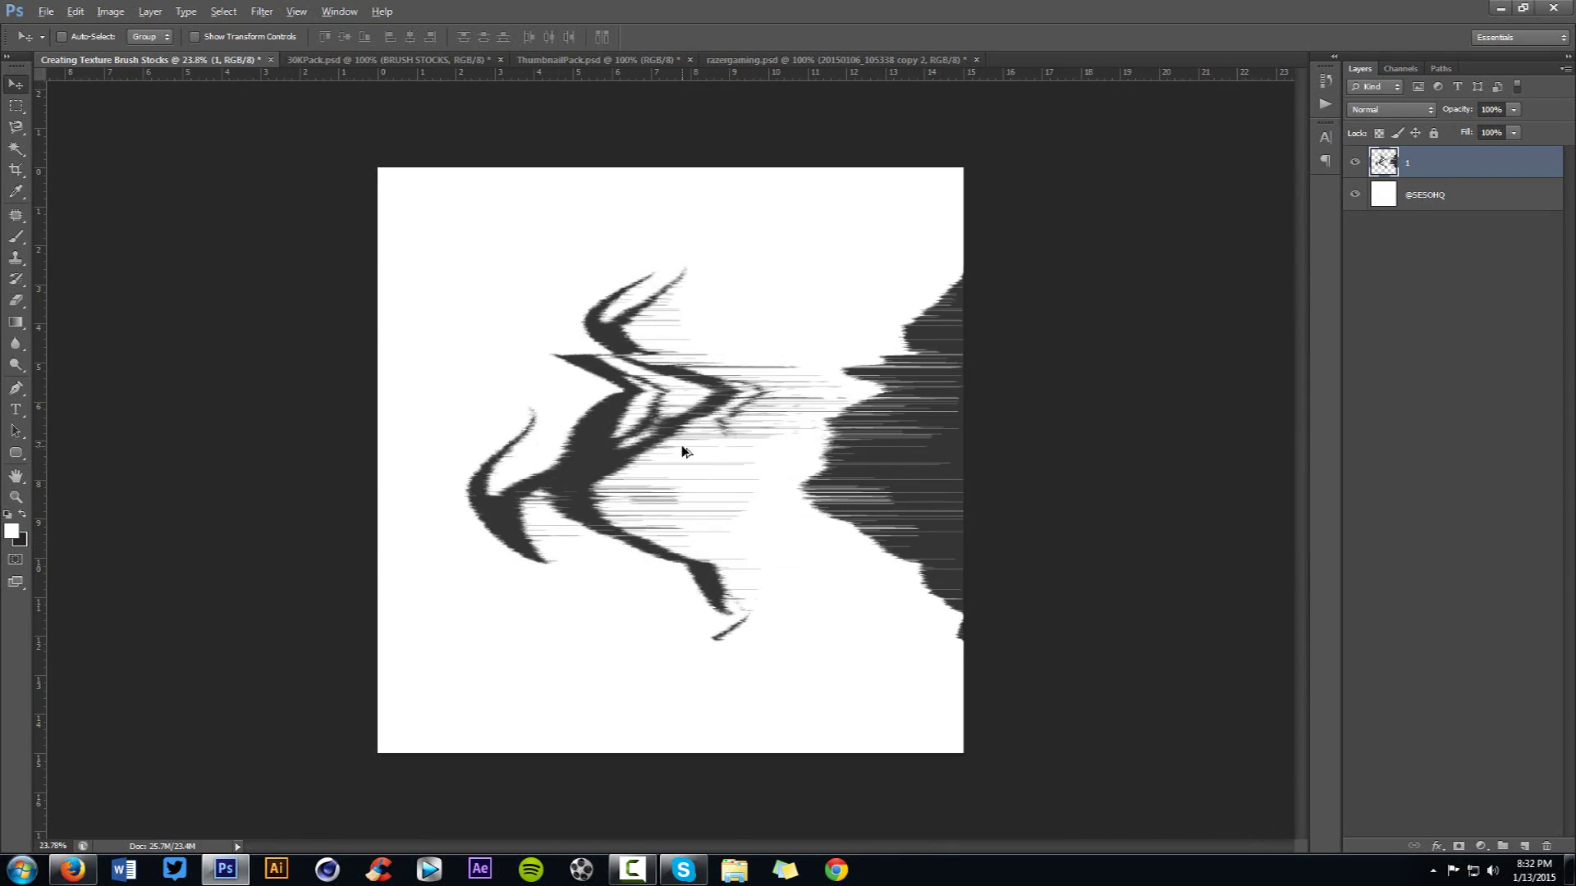
pyautogui.scroll(2, 771, 450)
# - Try erasing the dark area at the right edge, then undo the stroke
pyautogui.press('e')
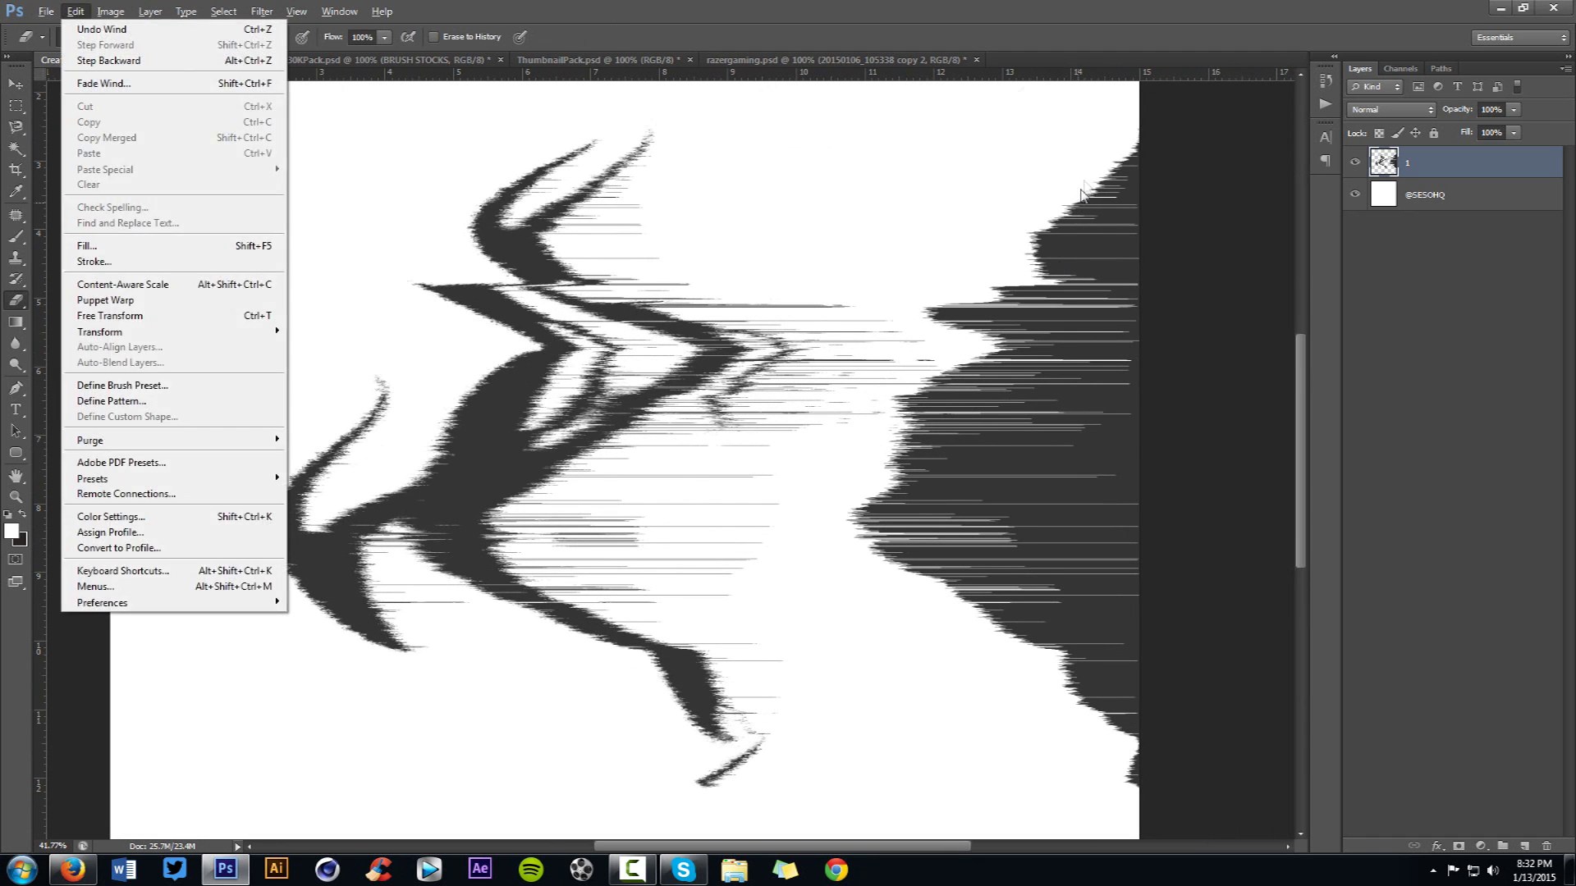
pyautogui.moveTo(1132, 164)
pyautogui.mouseDown()
pyautogui.moveTo(1104, 158)
pyautogui.moveTo(1099, 215)
pyautogui.mouseUp()
pyautogui.moveTo(1019, 364); pyautogui.dragTo(1118, 359)
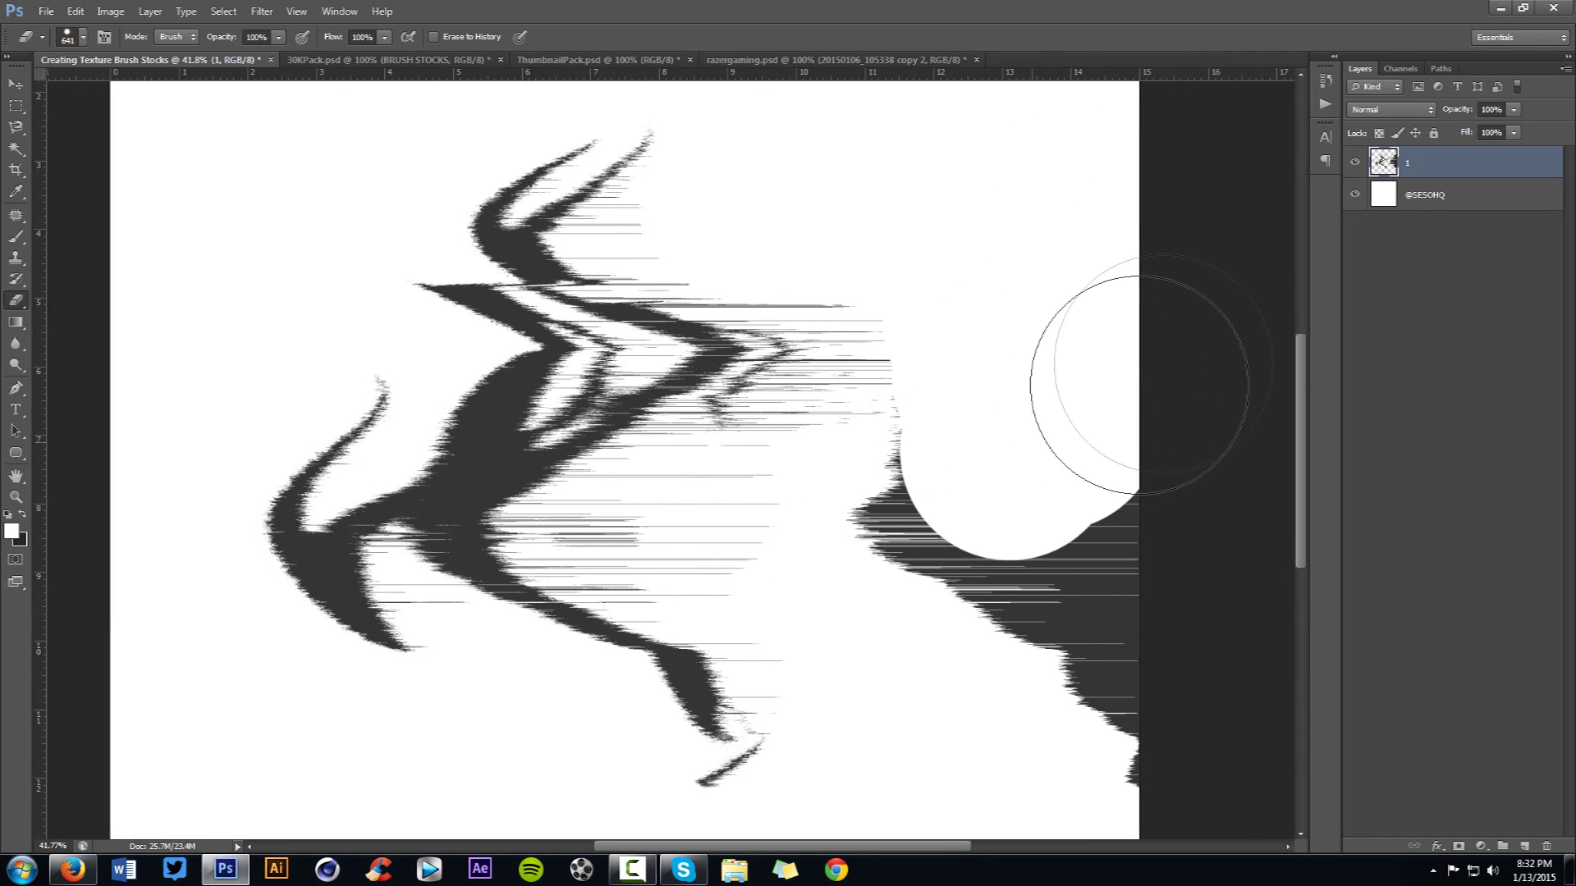
pyautogui.hotkey('ctrl', 'z')
# - Trace a closed Pen path around the dark mass along the right edge
pyautogui.press('v')
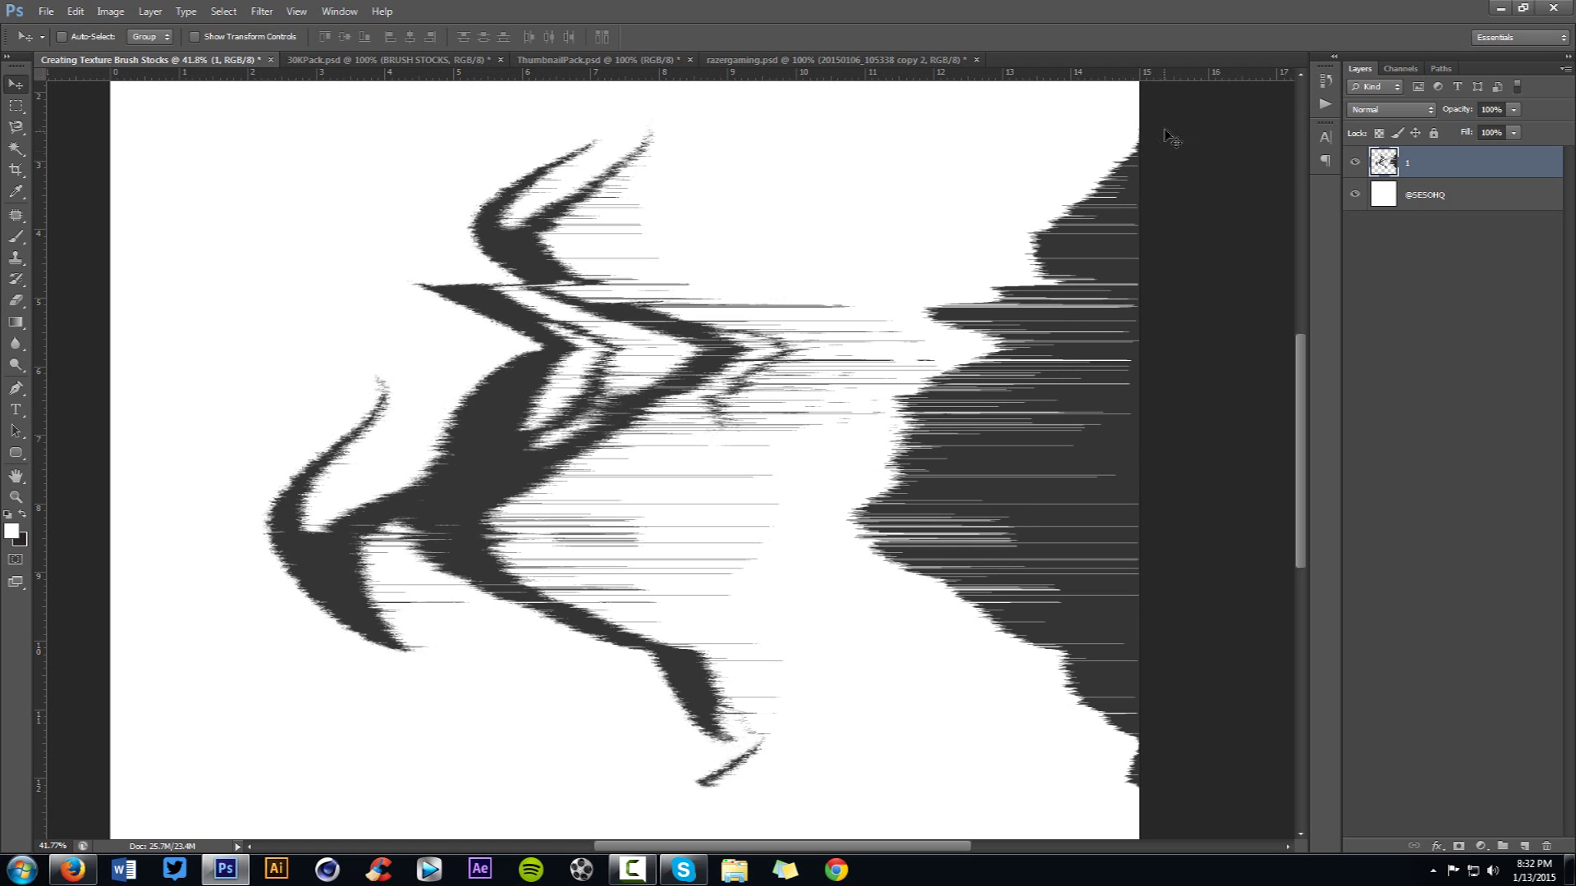
pyautogui.press('p')
pyautogui.click(1149, 109)
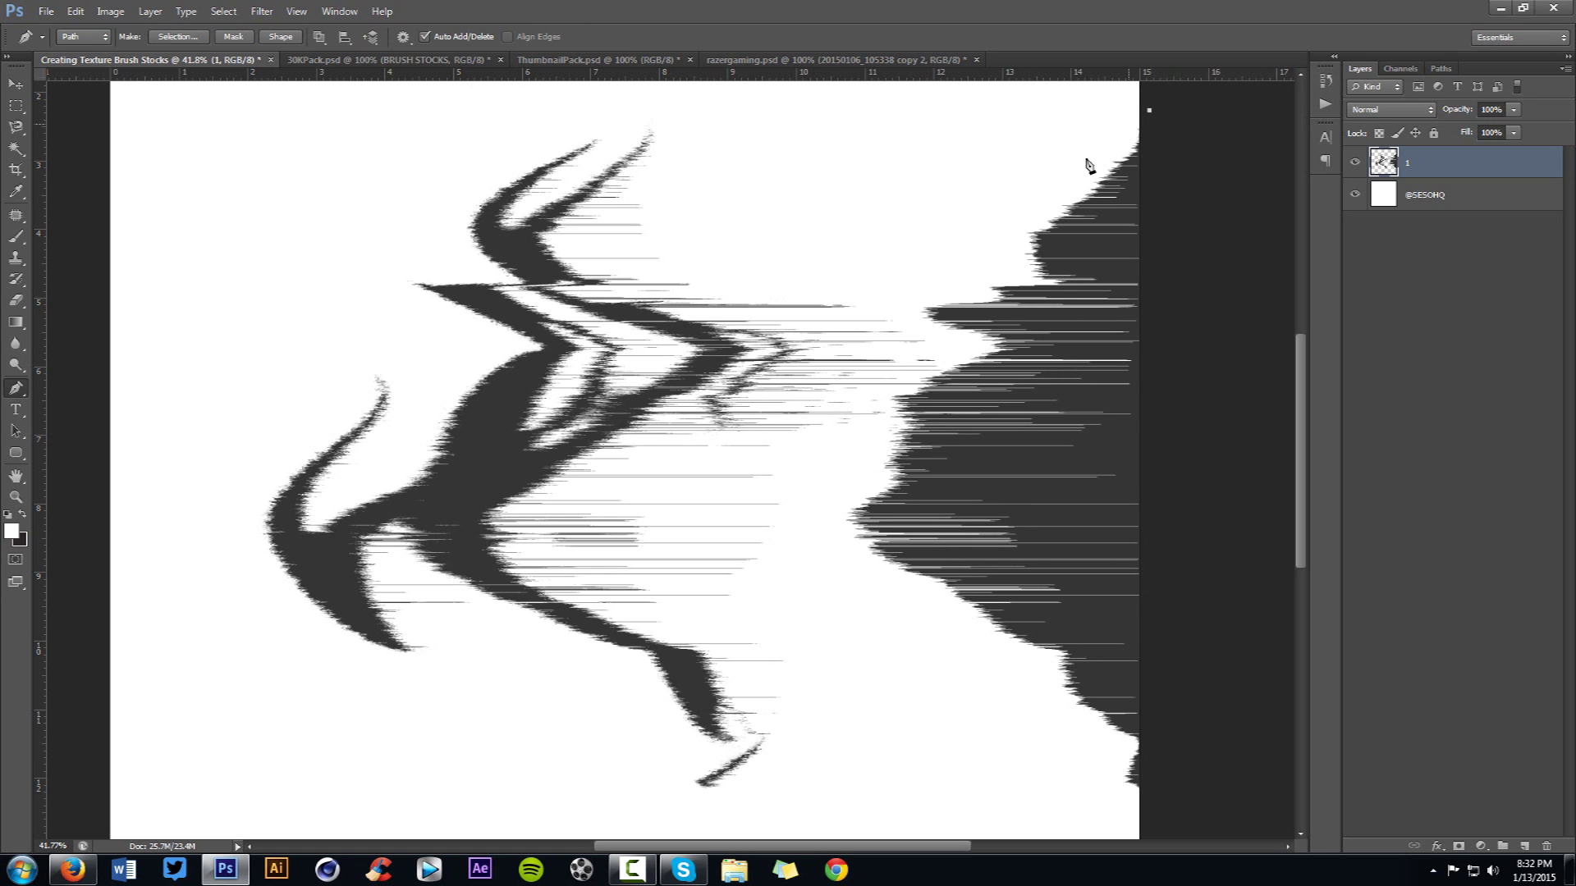
pyautogui.click(915, 273)
pyautogui.click(904, 304)
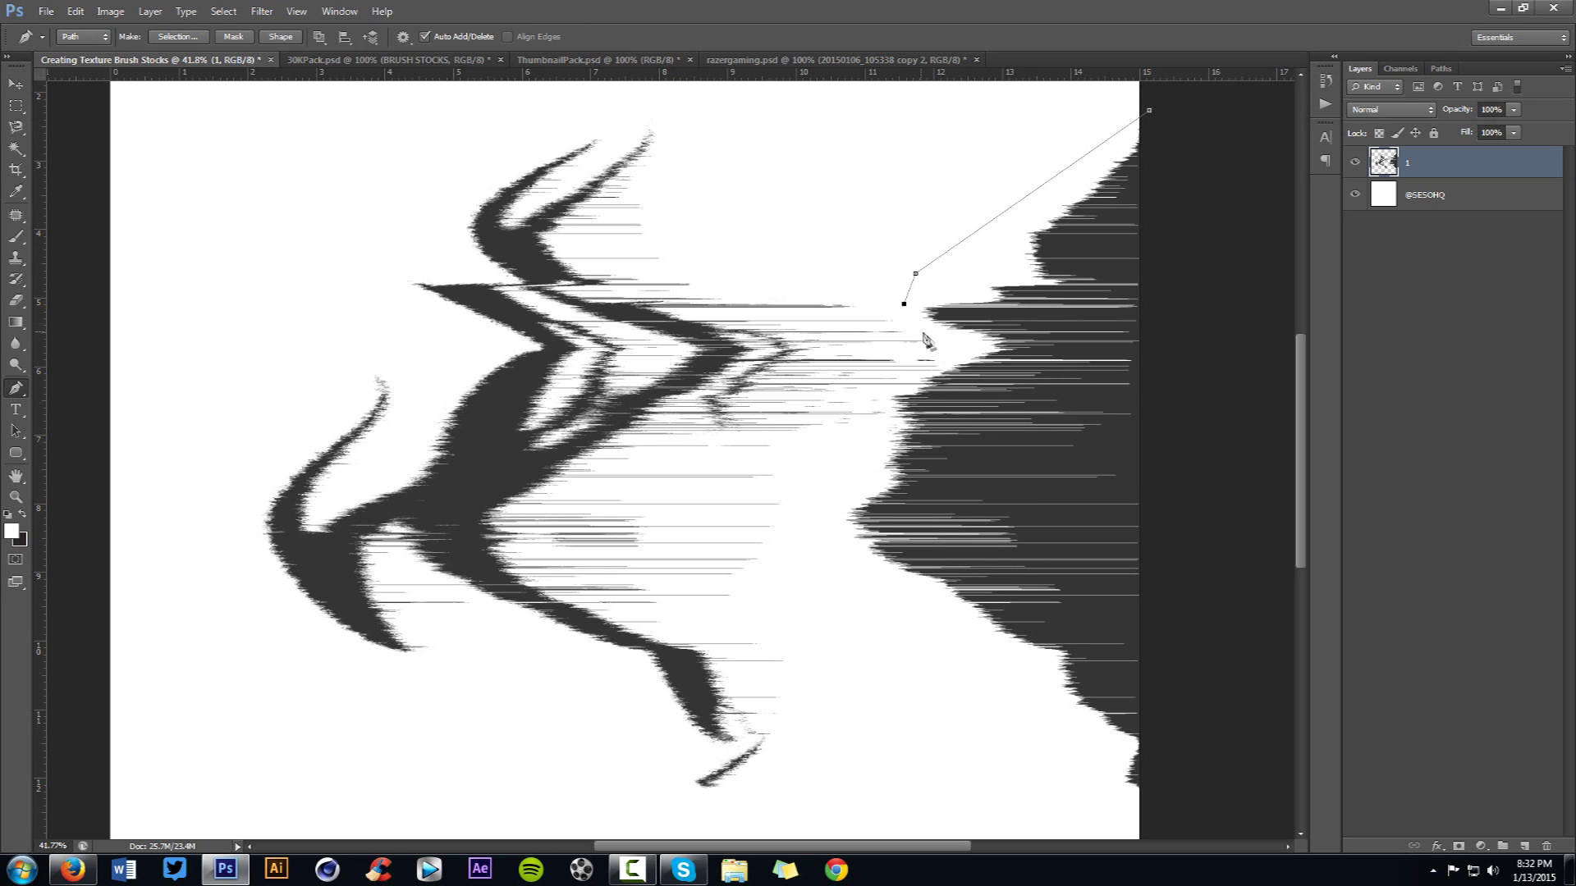
pyautogui.click(861, 431)
pyautogui.click(844, 520)
pyautogui.click(835, 579)
pyautogui.moveTo(928, 659); pyautogui.dragTo(972, 686)
pyautogui.click(1180, 837)
pyautogui.click(1199, 110)
# - Turn the path into a selection and cut the dark mass onto its own layer
pyautogui.rightClick(908, 143)
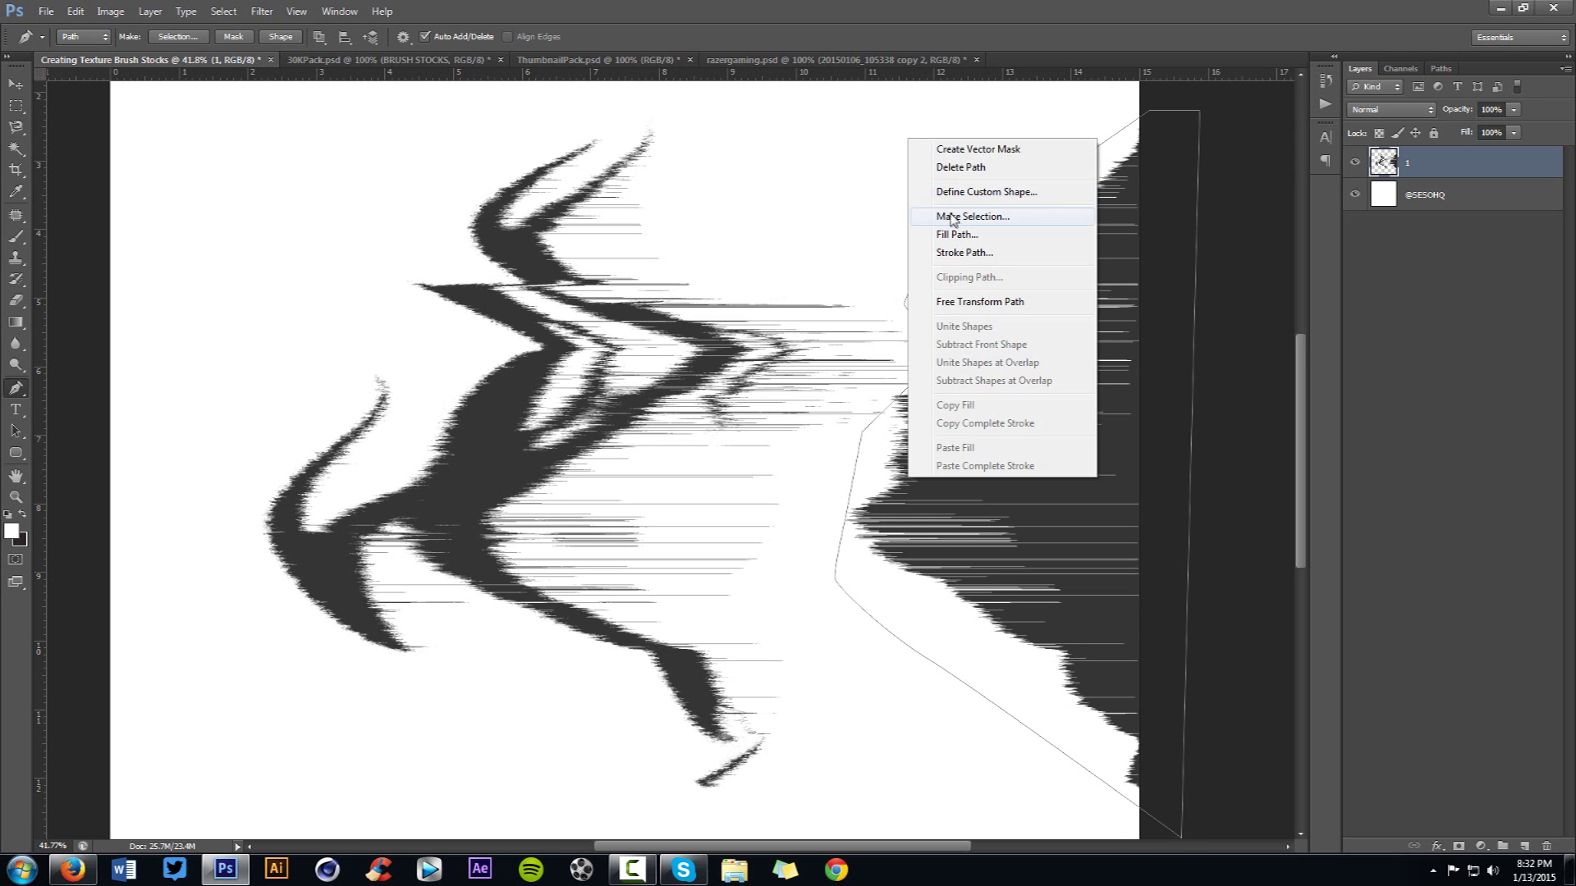
pyautogui.click(944, 213)
pyautogui.click(862, 387)
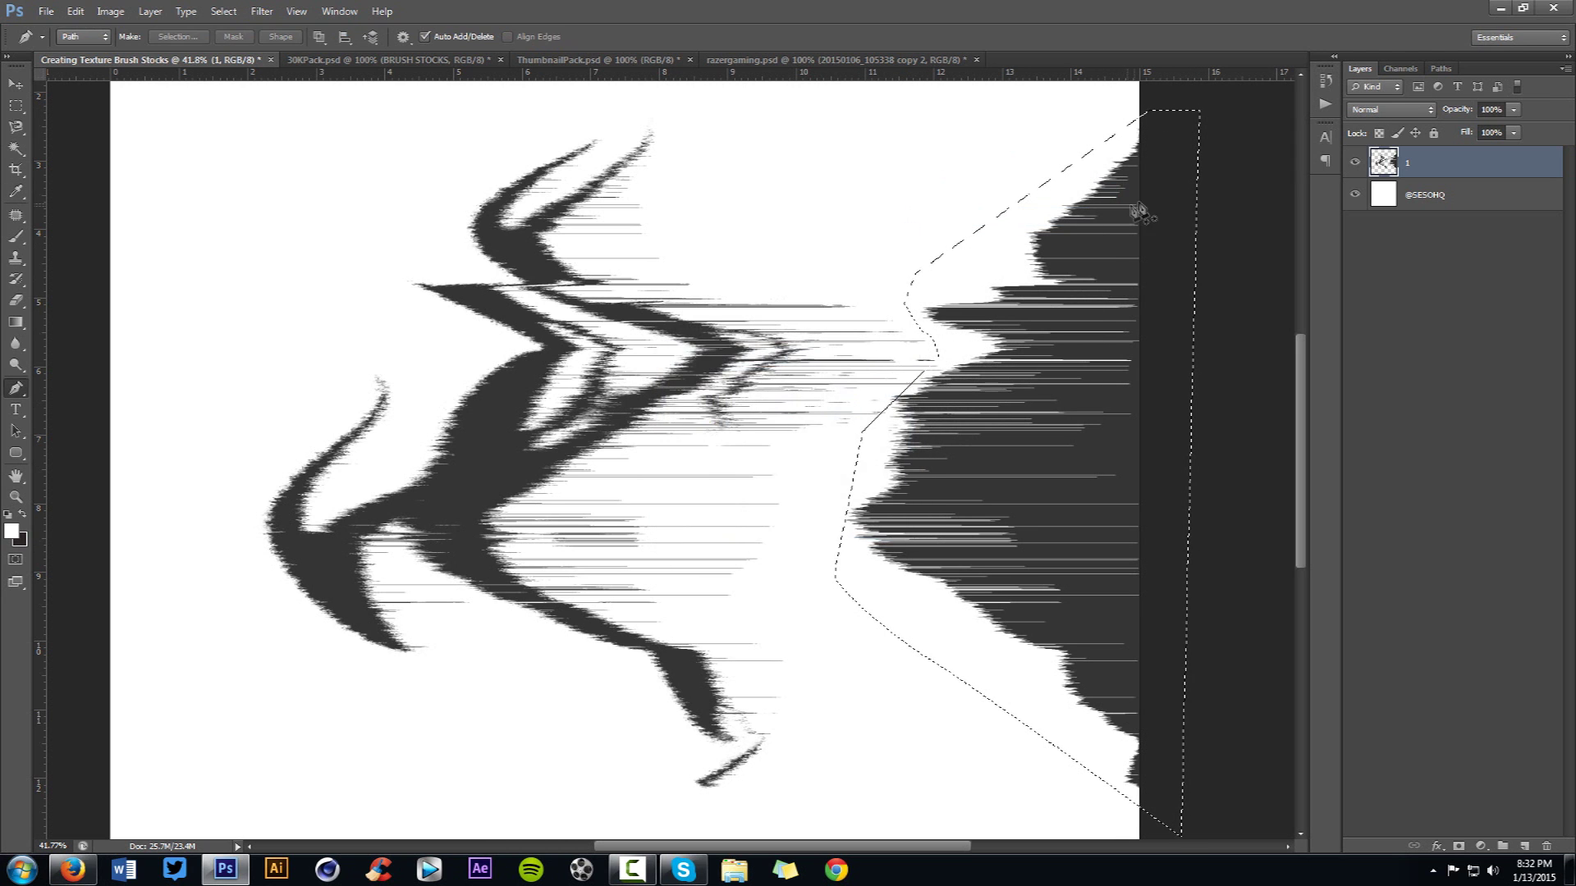
pyautogui.click(15, 104)
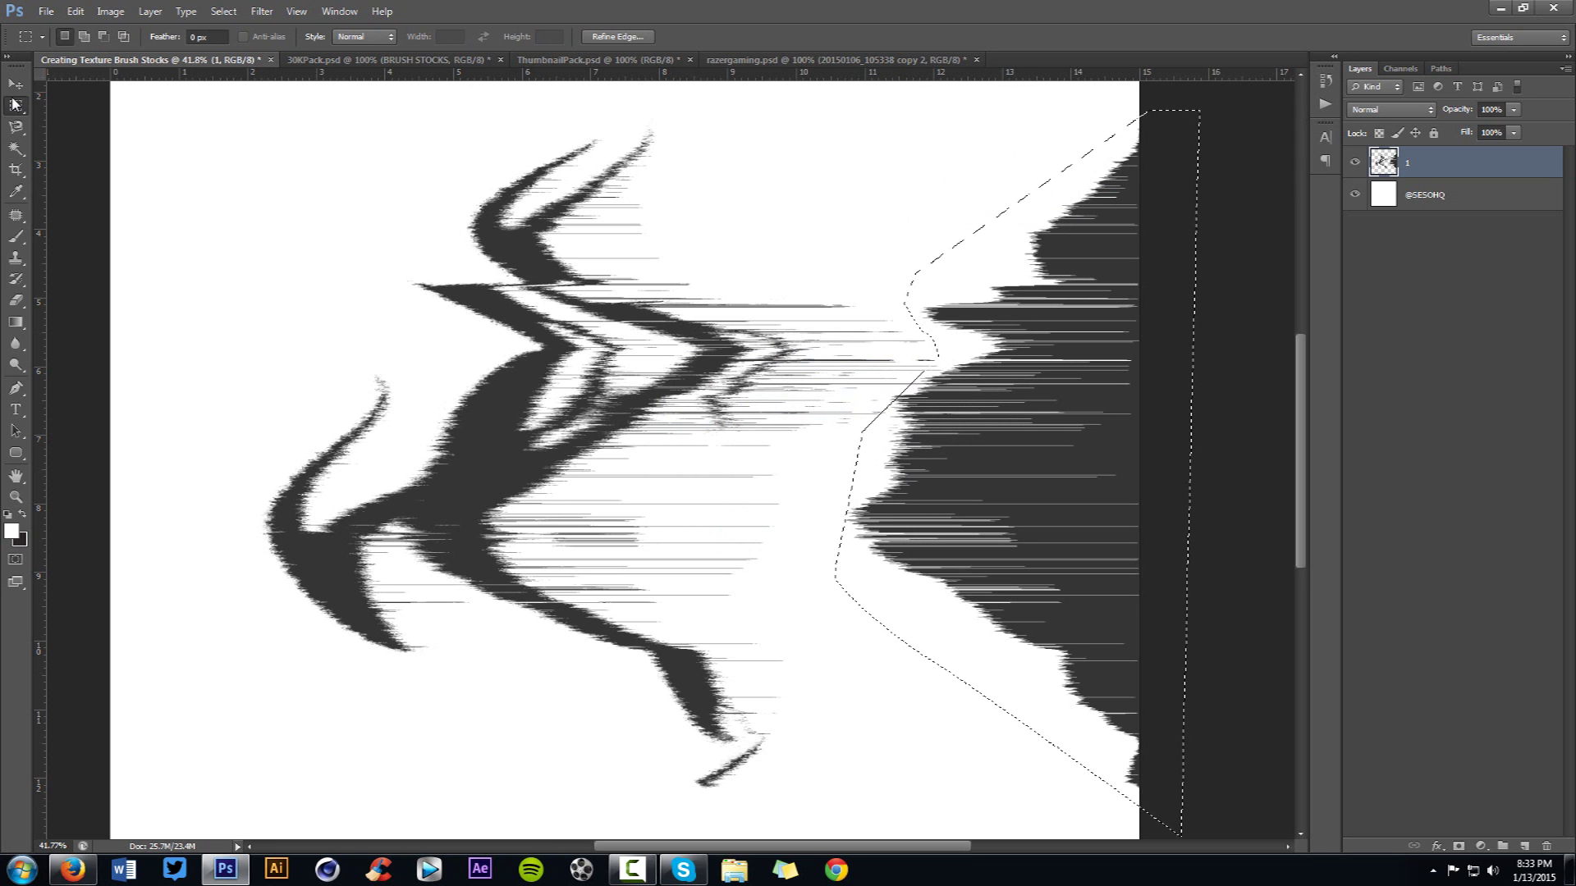
pyautogui.rightClick(854, 179)
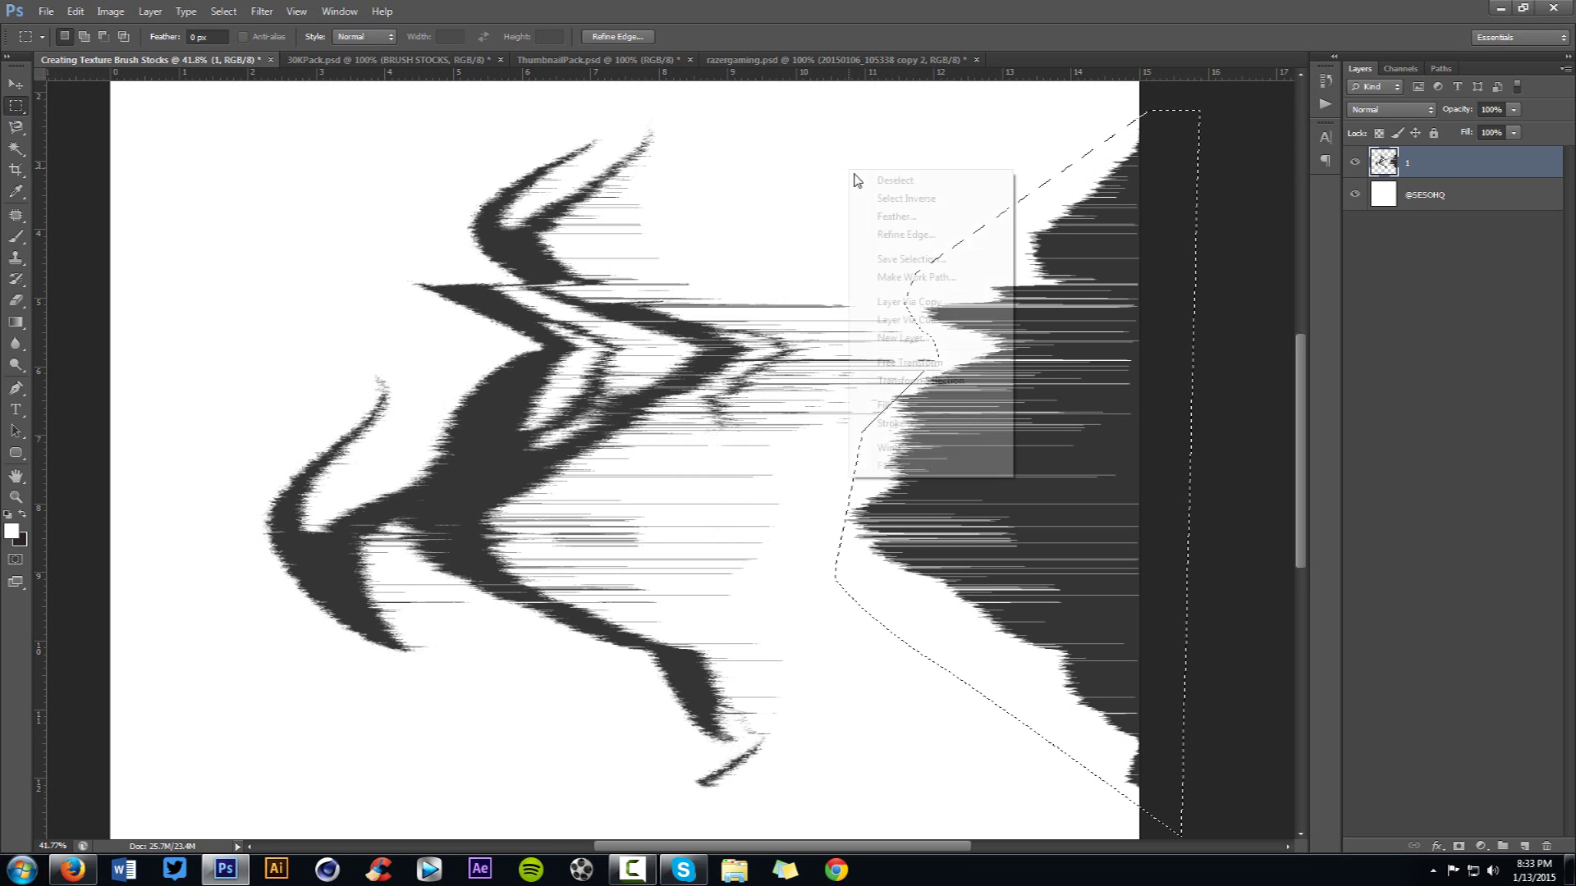
pyautogui.click(898, 321)
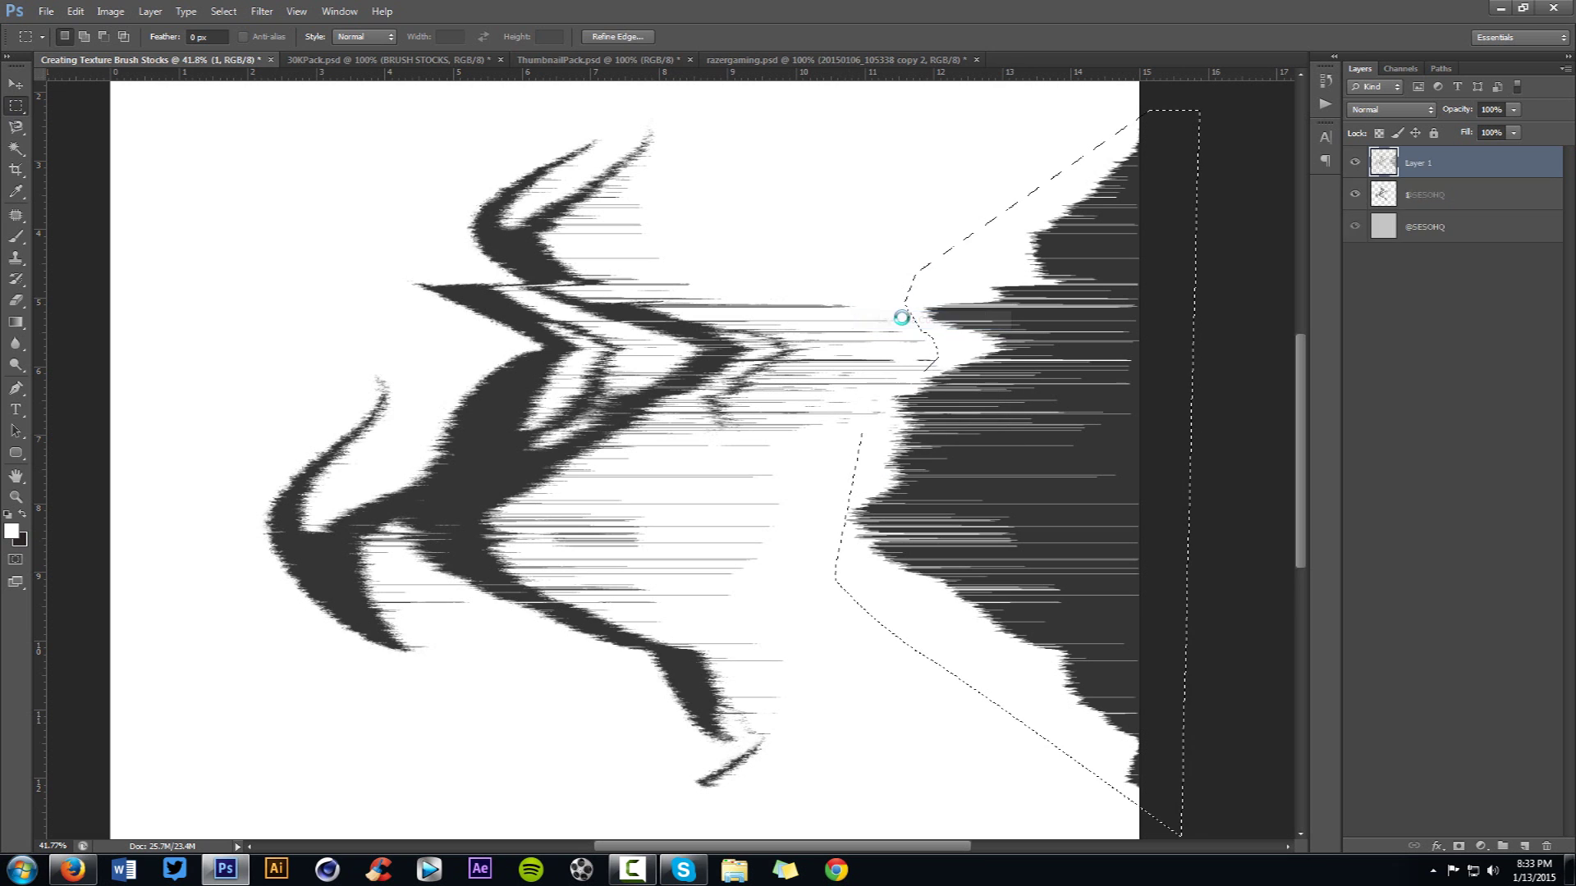
# - Move the cut piece left, rotate it about 90 degrees, and shift it right
pyautogui.click(1354, 194)
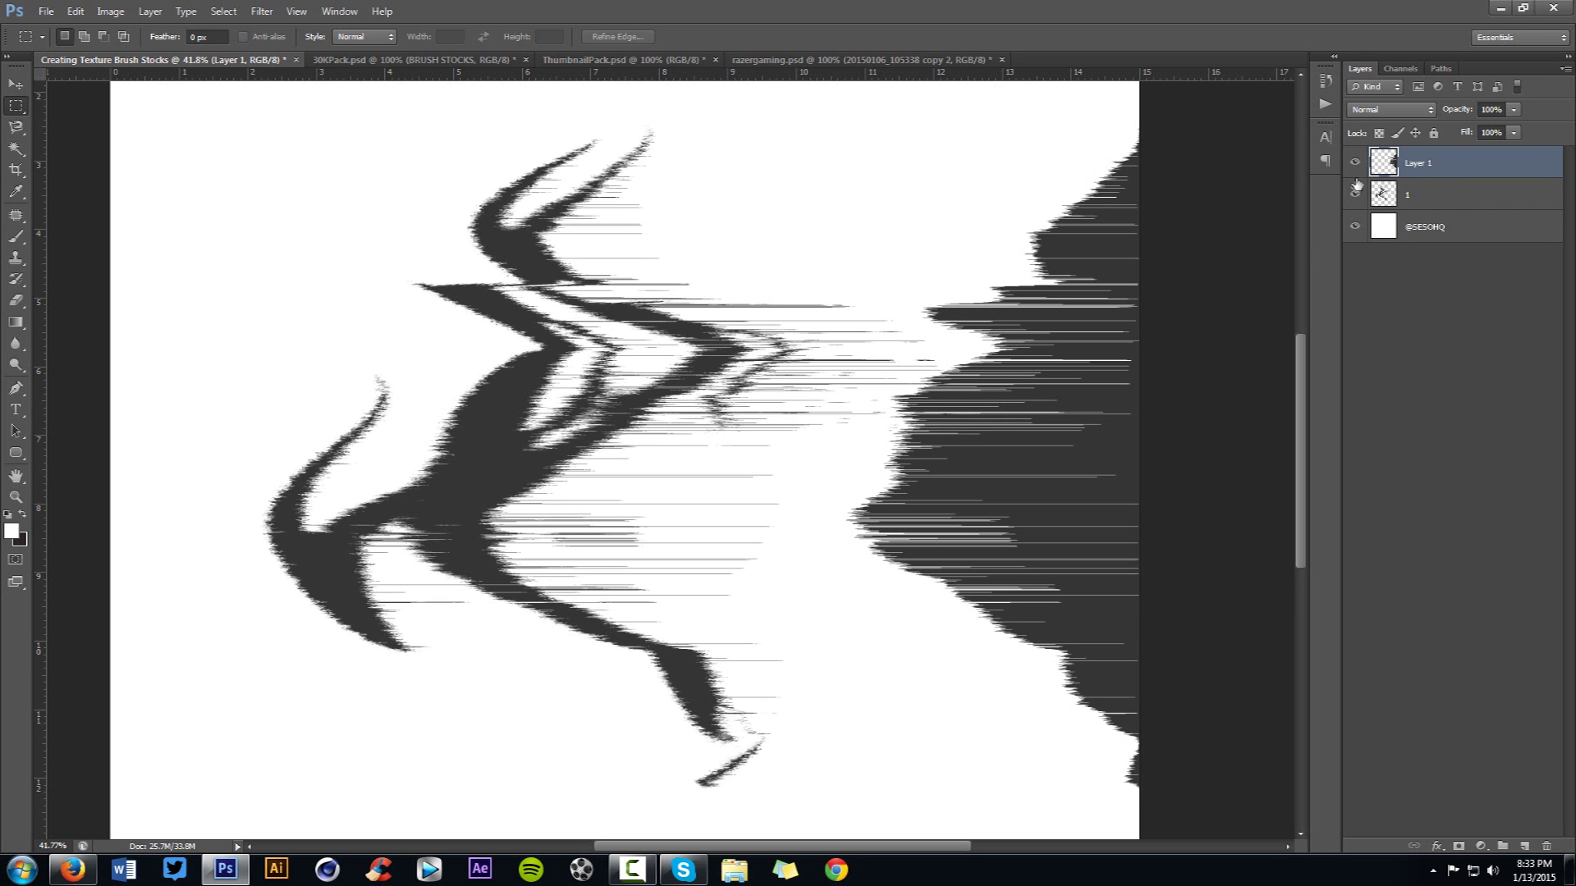
pyautogui.press('v')
pyautogui.moveTo(1196, 425); pyautogui.dragTo(981, 417)
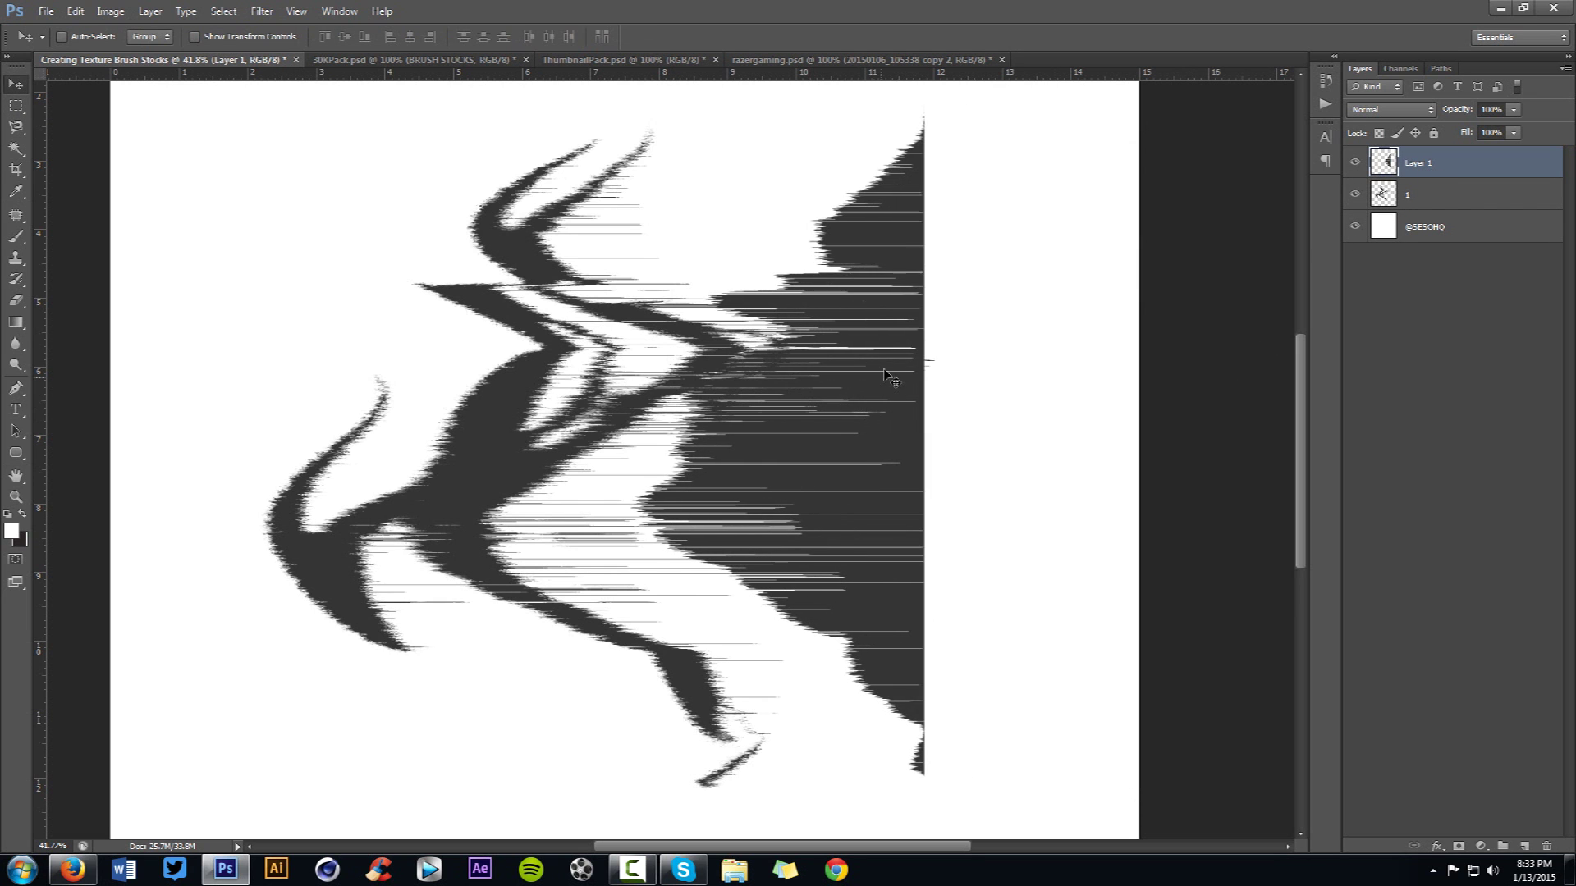
pyautogui.hotkey('ctrl', 't')
pyautogui.moveTo(710, 205); pyautogui.dragTo(890, 277)
pyautogui.press('Return')
pyautogui.moveTo(803, 414); pyautogui.dragTo(1129, 262)
# - Delete the layer holding the cut dark mass
pyautogui.press('Delete')
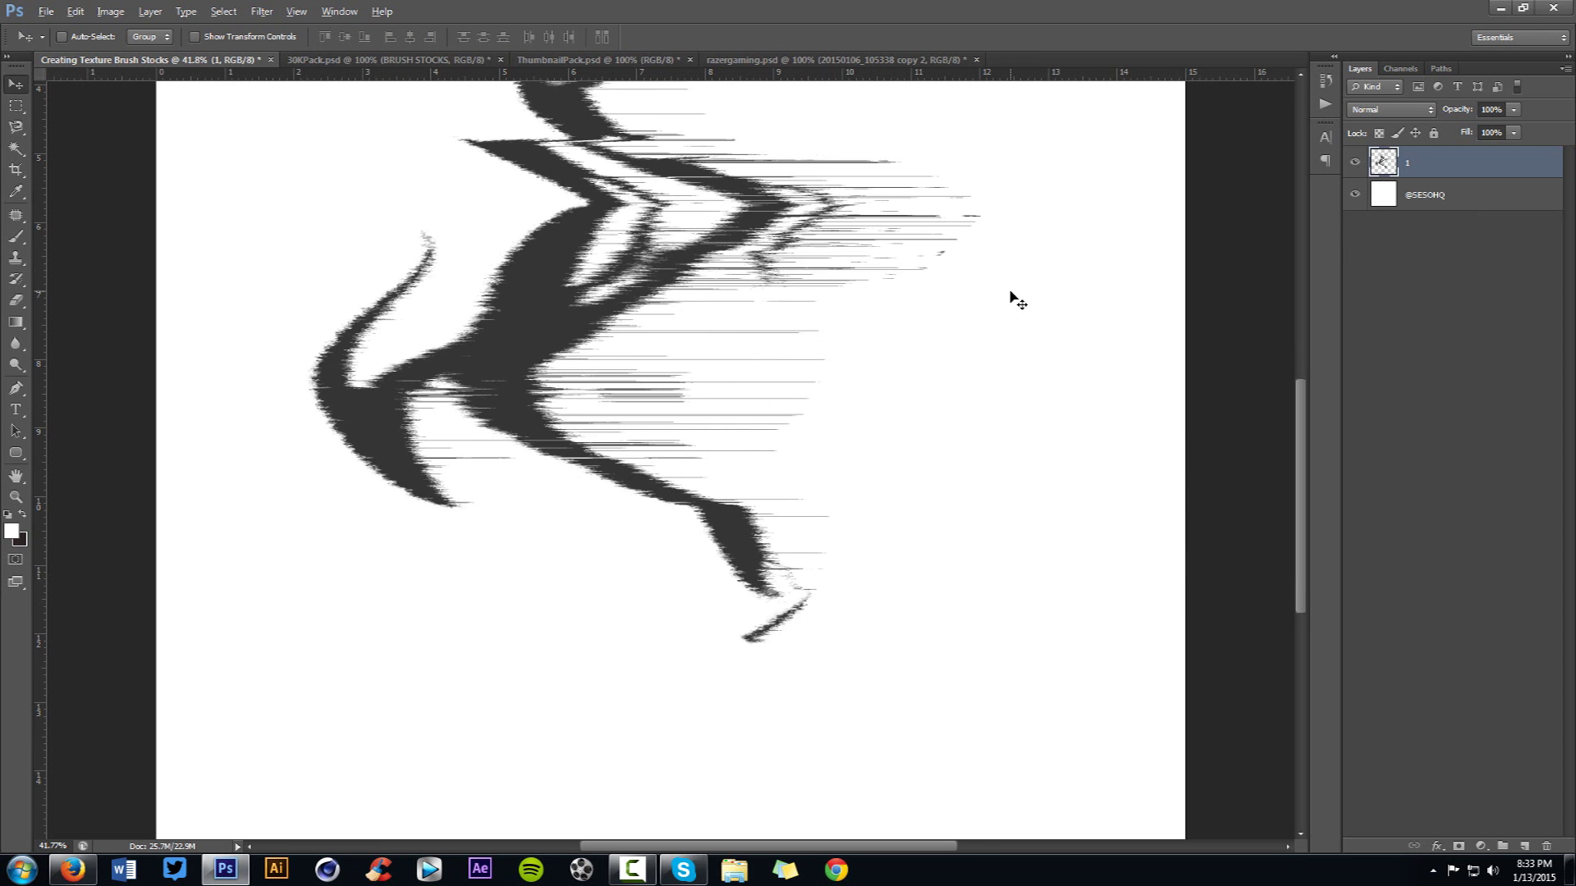
pyautogui.scroll(-1, 1017, 302)
pyautogui.scroll(3, 939, 386)
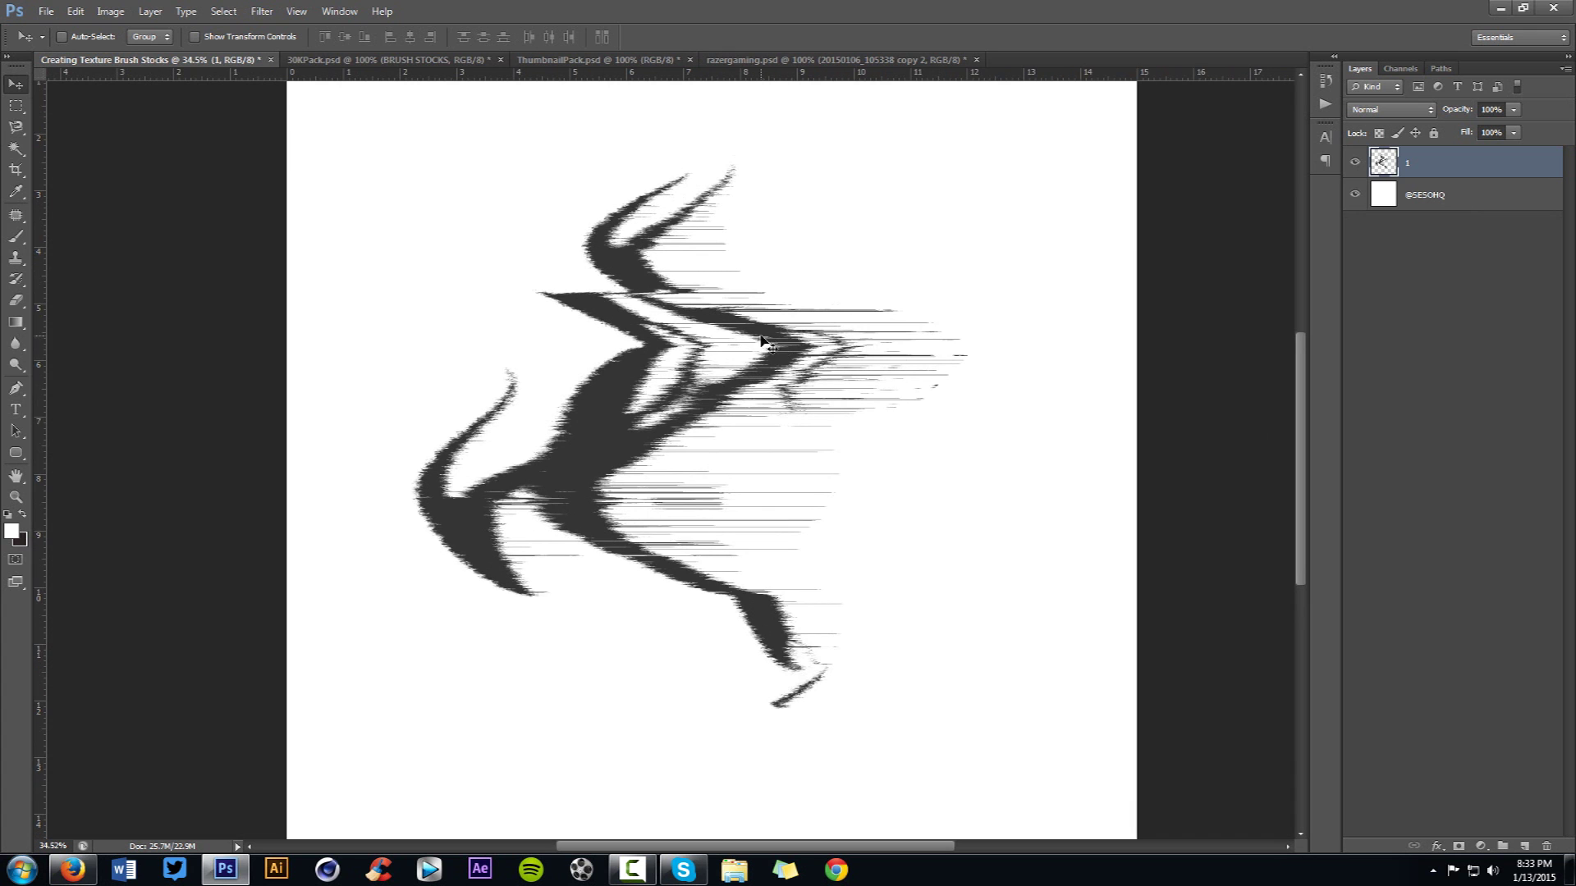
# - Check a brush stock preview in 30KPack.psd's BRUSH STOCKS group, then return to Creating Texture Brush Stocks
pyautogui.click(385, 59)
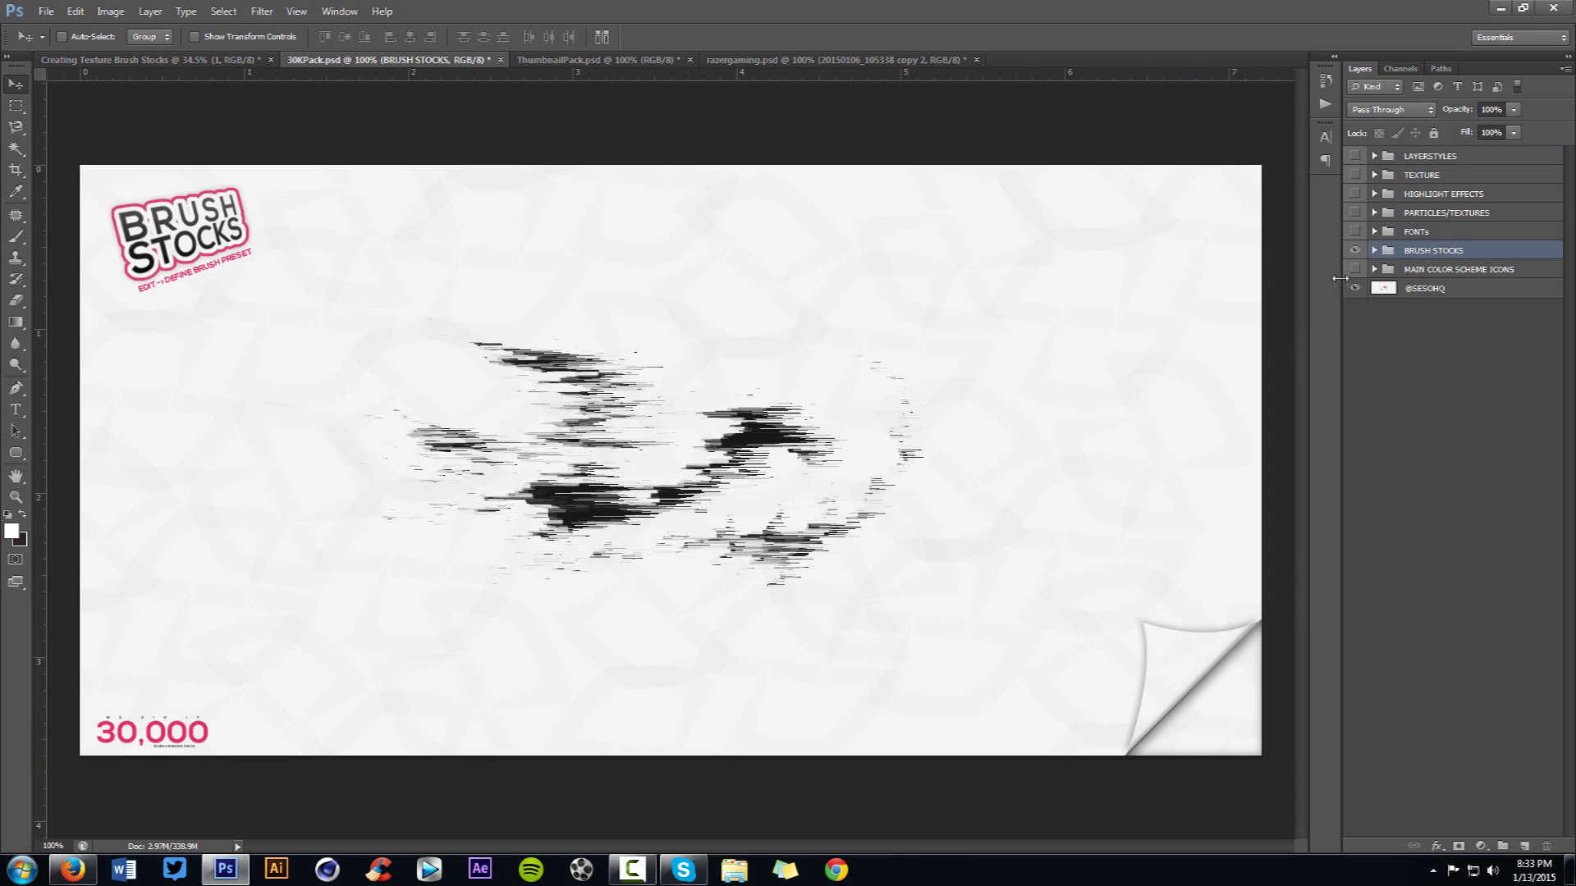
pyautogui.click(1375, 250)
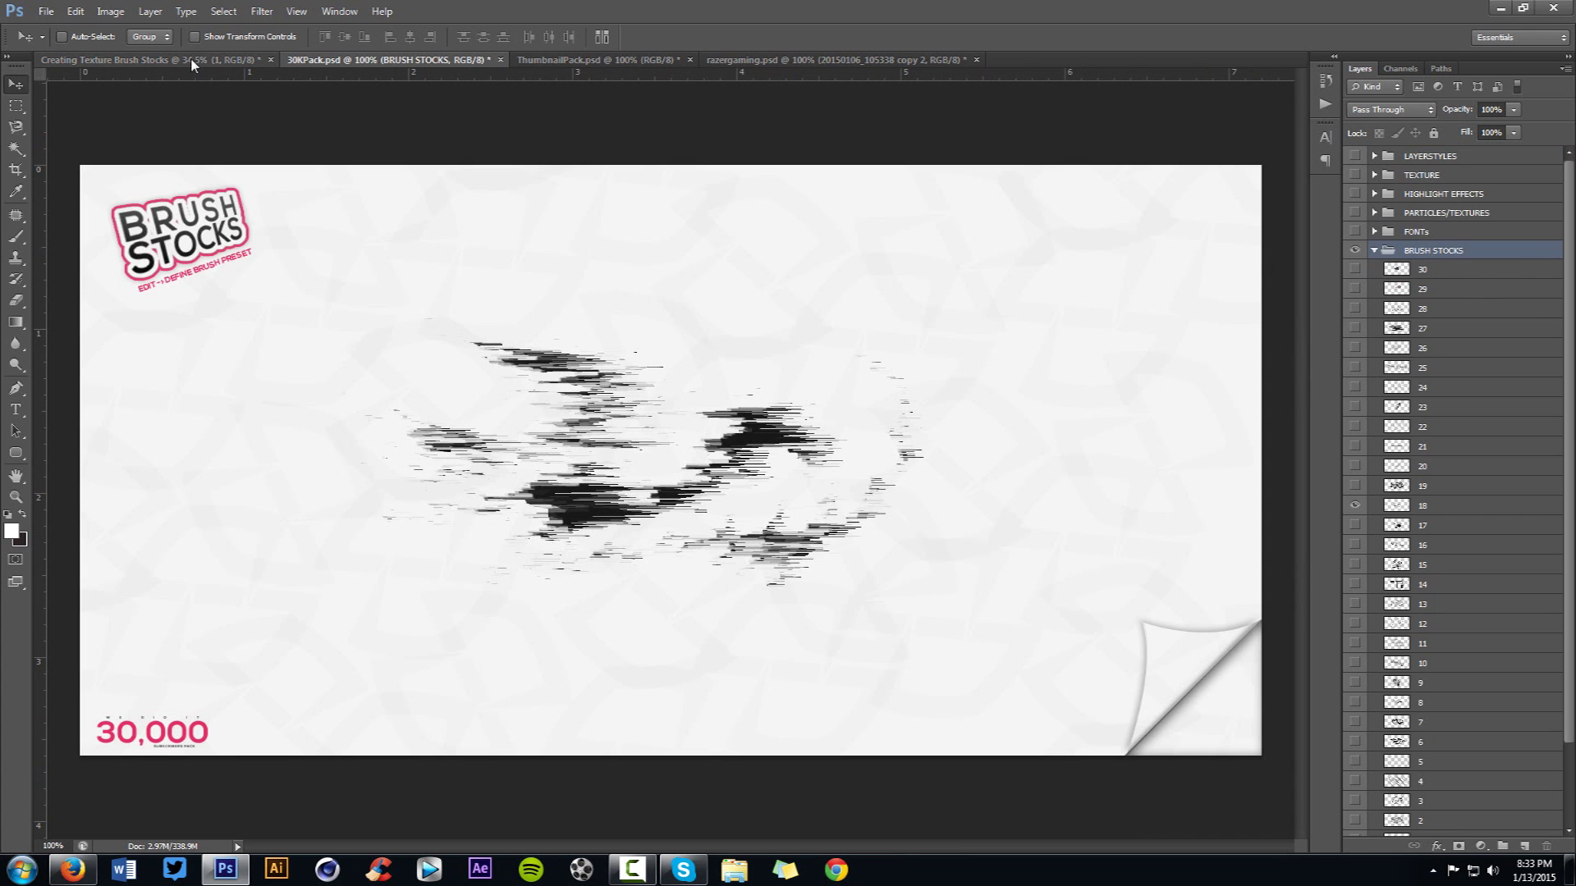
pyautogui.click(107, 59)
pyautogui.click(1353, 427)
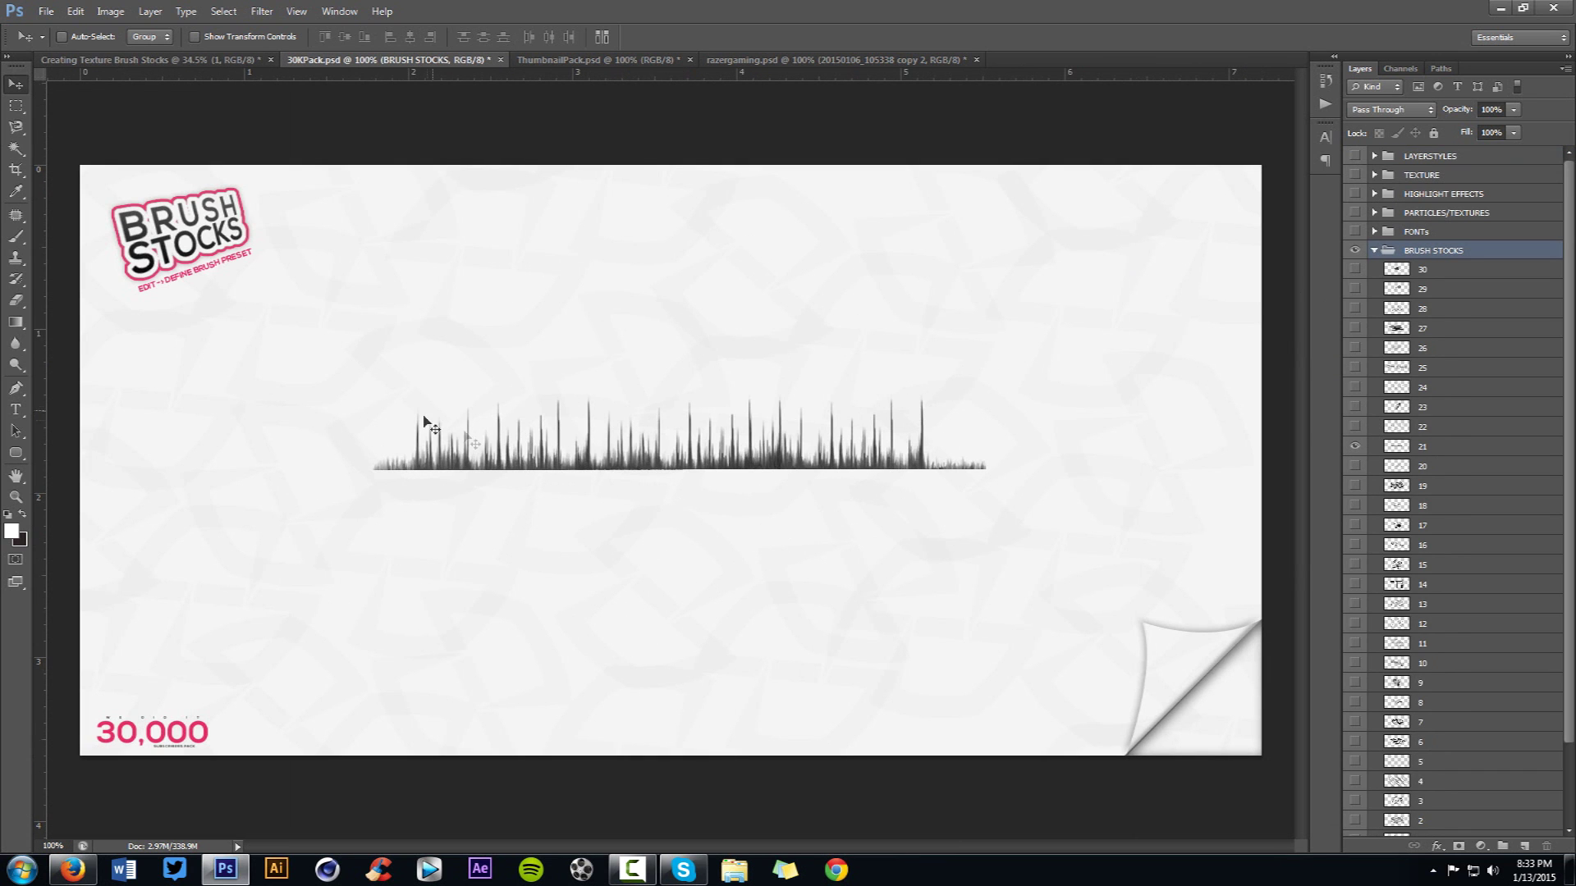
pyautogui.click(195, 60)
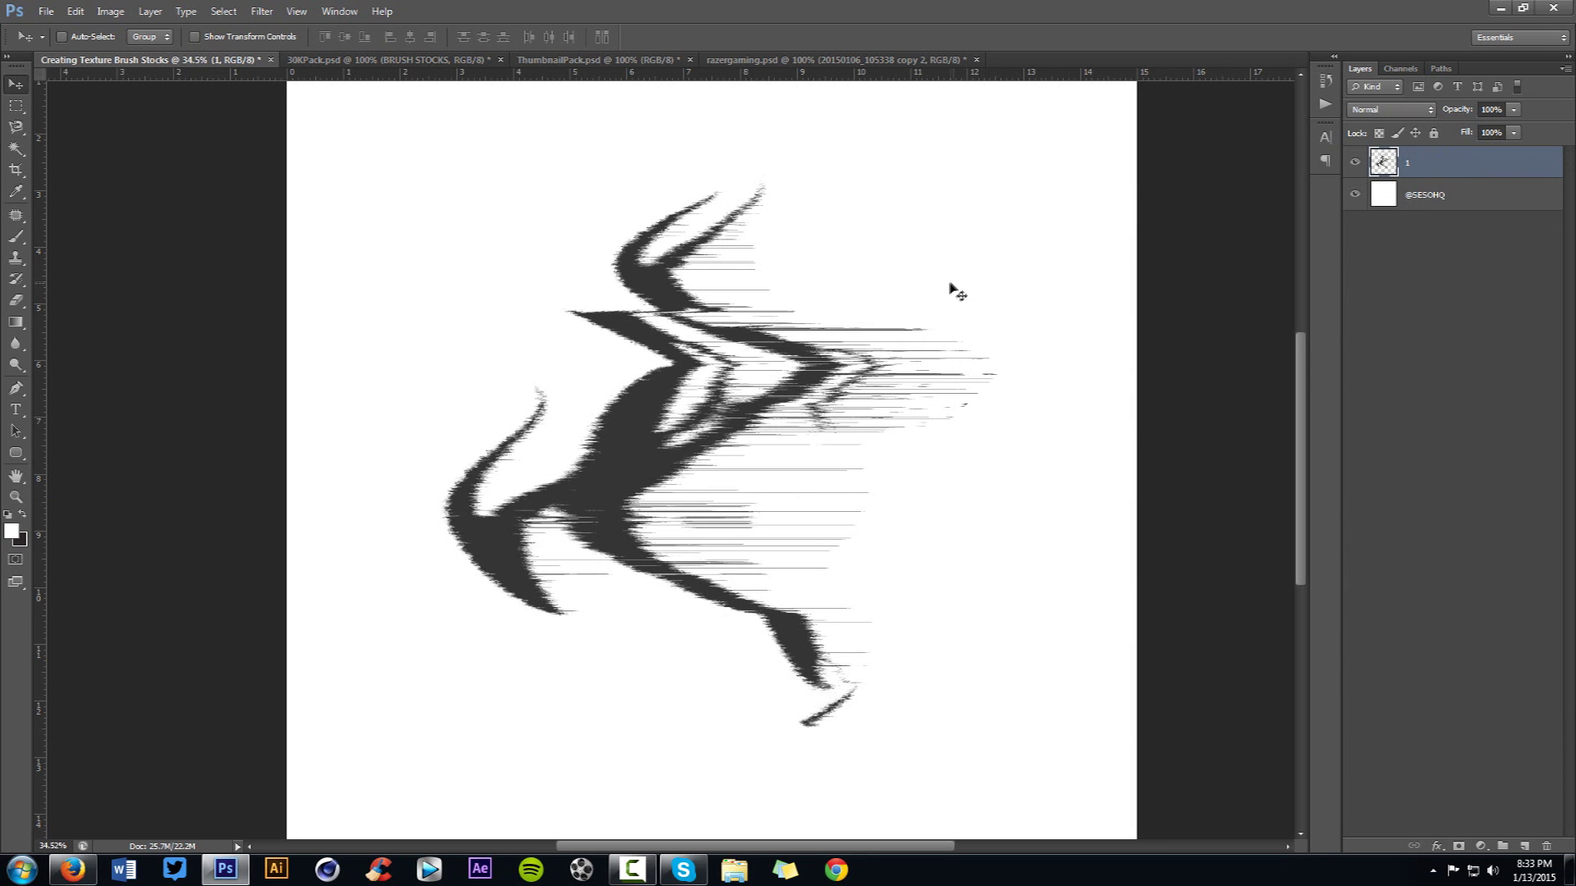
# - Flip the figure horizontally and move it up and to the left
pyautogui.hotkey('ctrl', 't')
pyautogui.rightClick(654, 302)
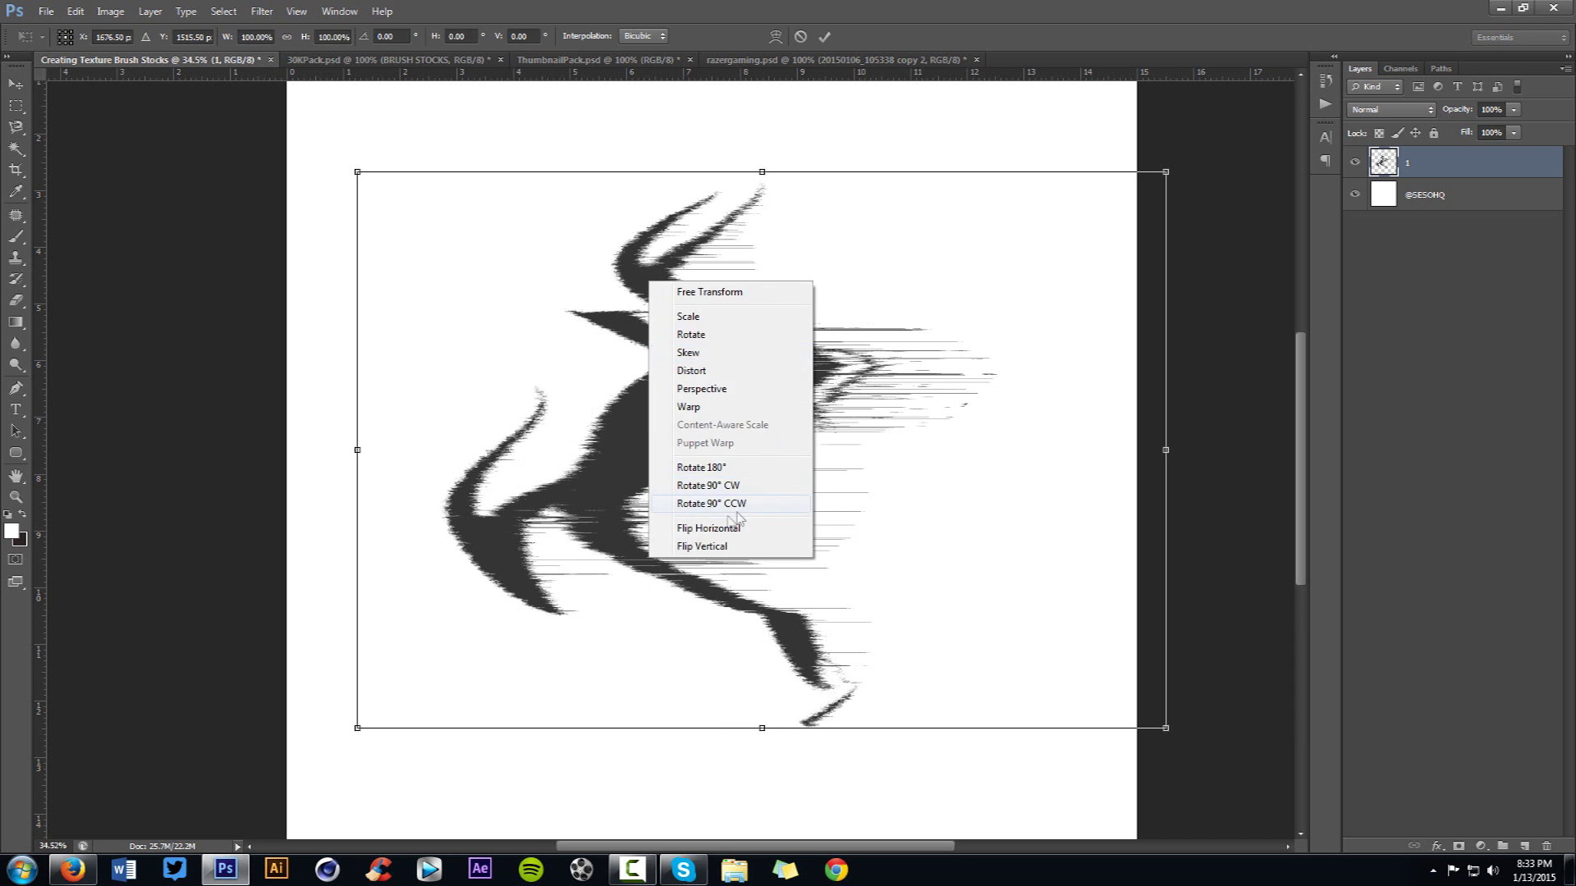
pyautogui.click(722, 525)
pyautogui.press('Return')
pyautogui.moveTo(823, 492); pyautogui.dragTo(727, 469)
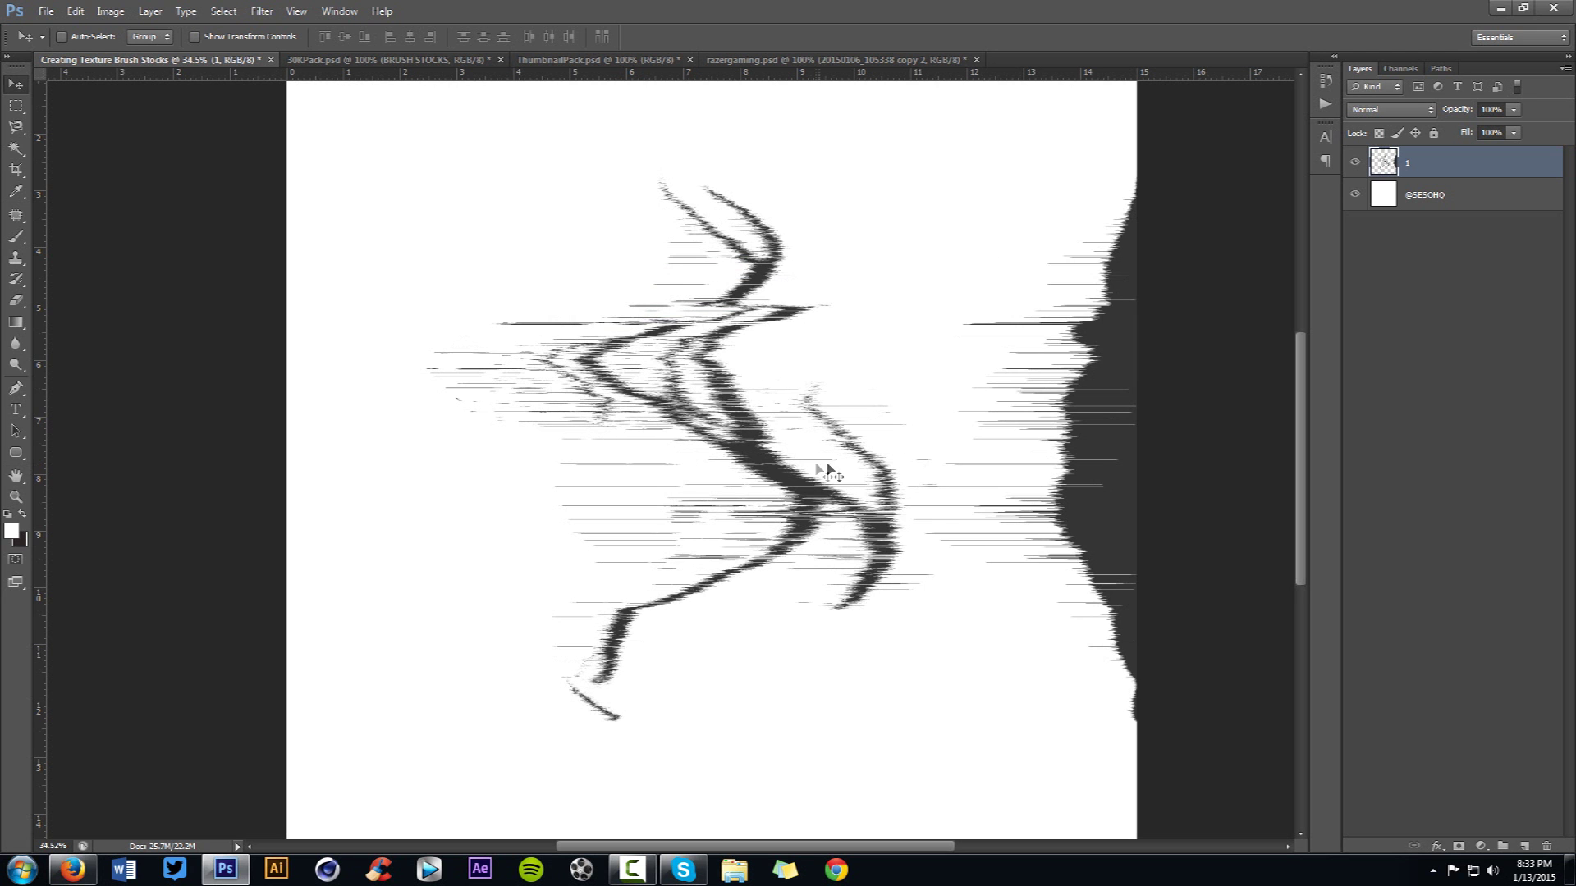
pyautogui.moveTo(818, 469)
pyautogui.mouseDown()
pyautogui.moveTo(766, 420)
pyautogui.moveTo(801, 453)
pyautogui.mouseUp()
# - Erase the new dark mass at the right edge and shift the figure down-right
pyautogui.press('e')
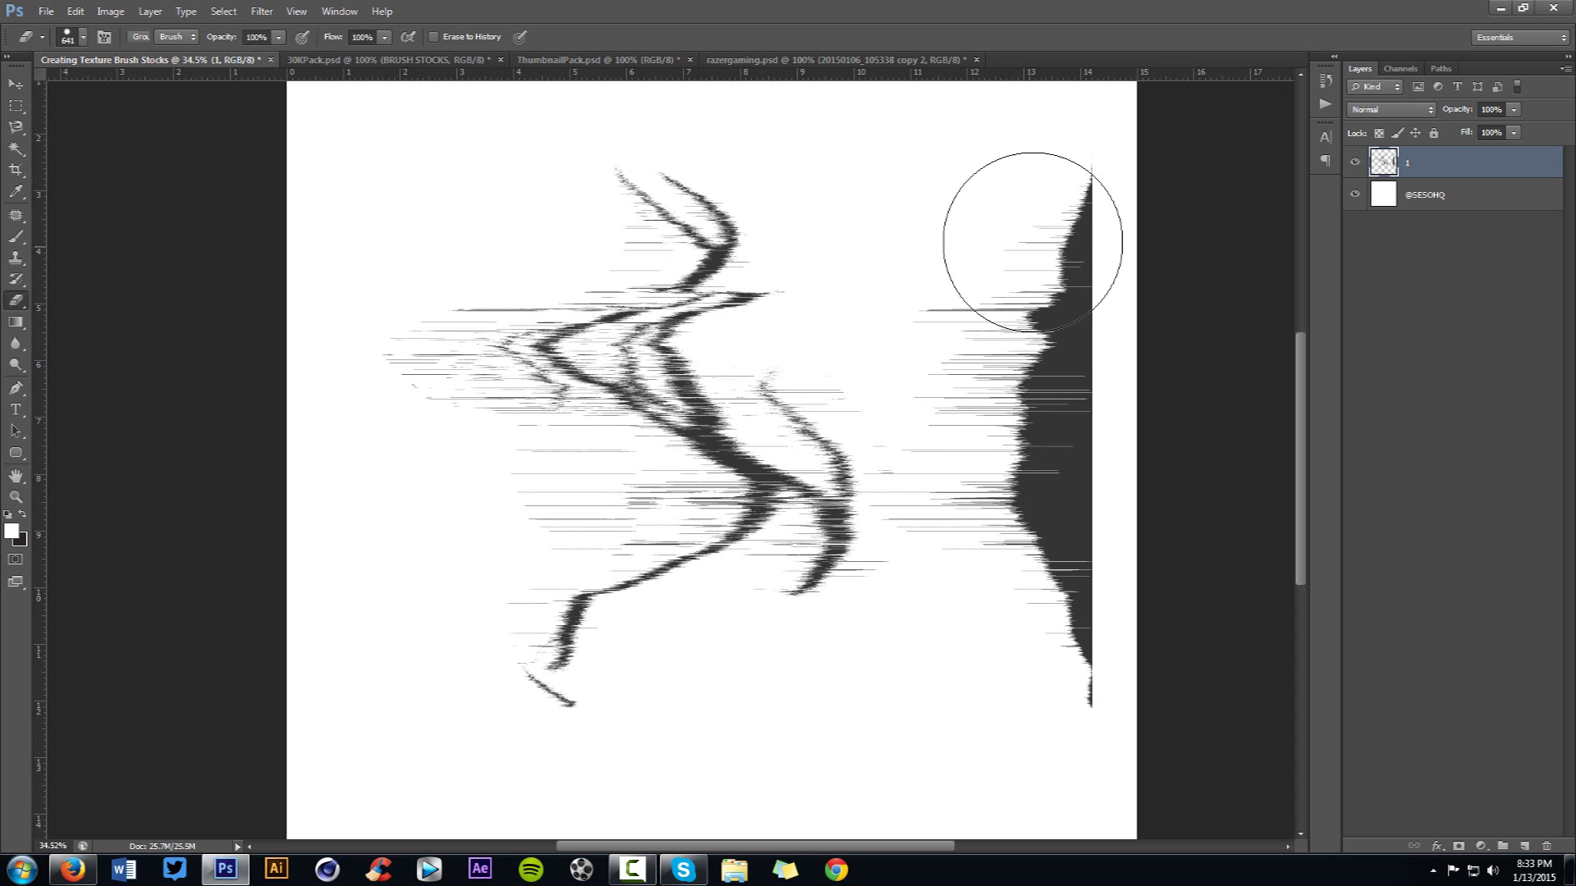
pyautogui.moveTo(1031, 229)
pyautogui.mouseDown()
pyautogui.moveTo(1088, 368)
pyautogui.moveTo(1029, 305)
pyautogui.moveTo(988, 306)
pyautogui.moveTo(954, 473)
pyautogui.moveTo(1091, 538)
pyautogui.moveTo(1096, 659)
pyautogui.moveTo(1055, 591)
pyautogui.mouseUp()
pyautogui.press('v')
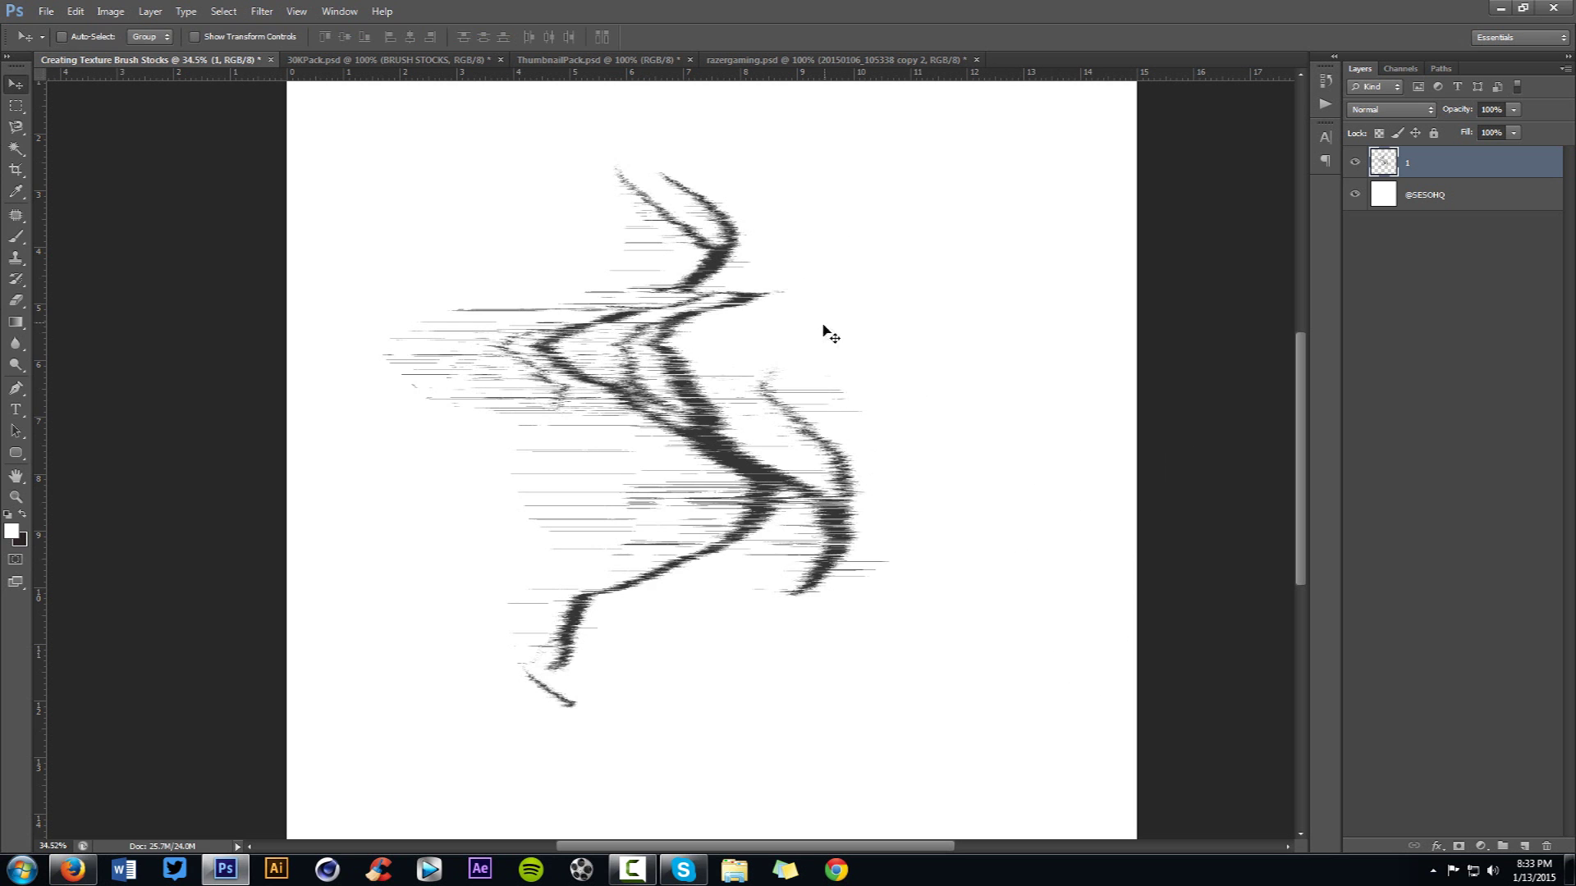
pyautogui.moveTo(823, 331); pyautogui.dragTo(879, 350)
# - Apply a Ripple with Small size and amount 28 to the streaky stroke
pyautogui.click(262, 10)
pyautogui.moveTo(285, 302)
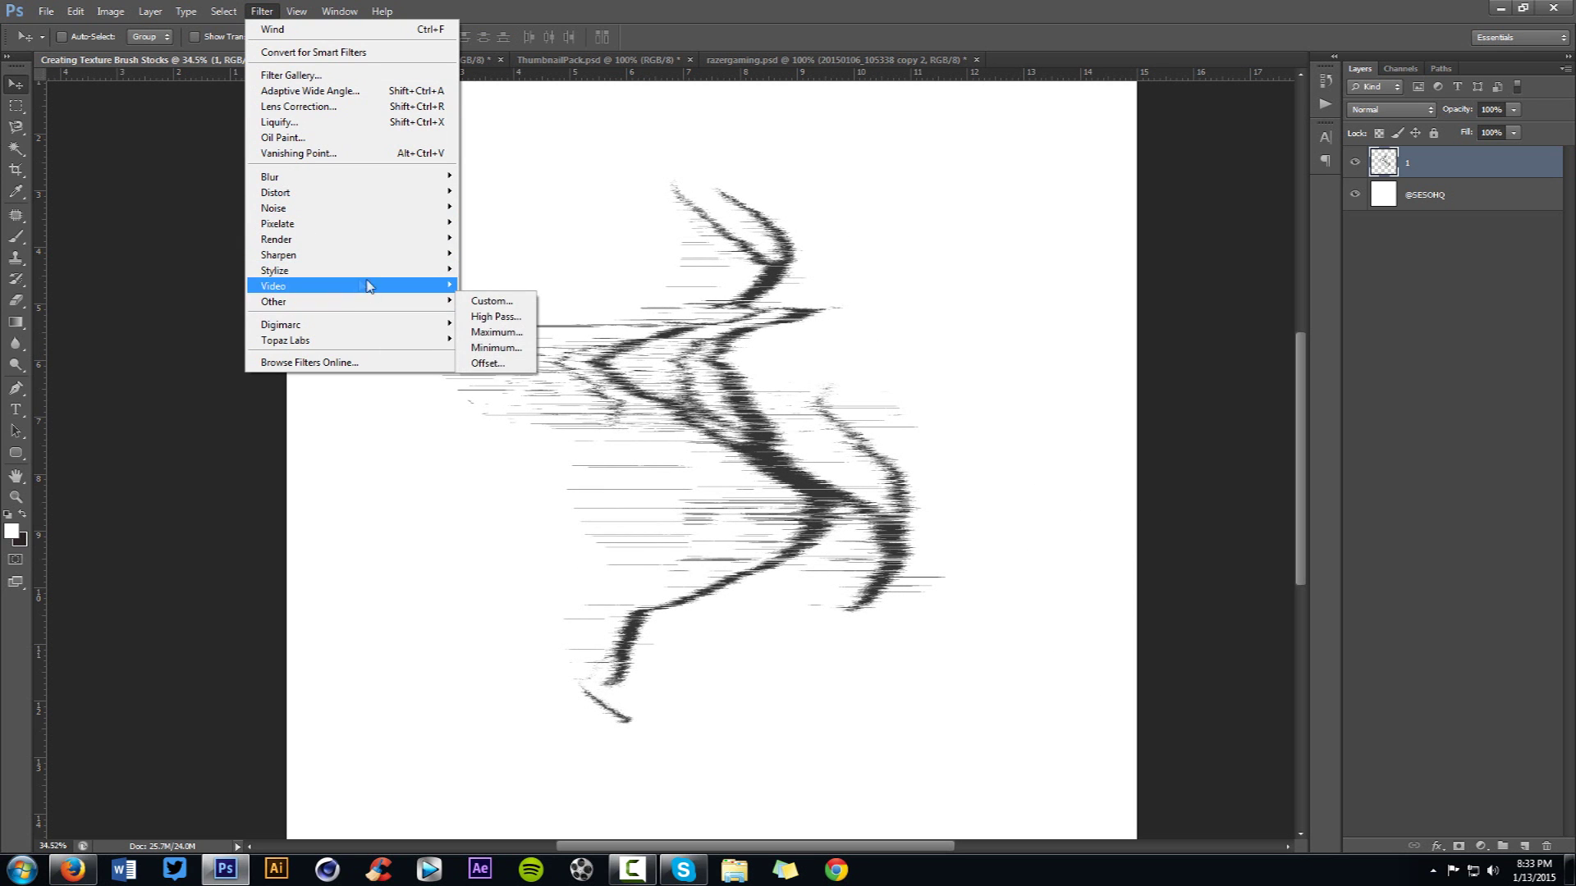
pyautogui.moveTo(361, 251)
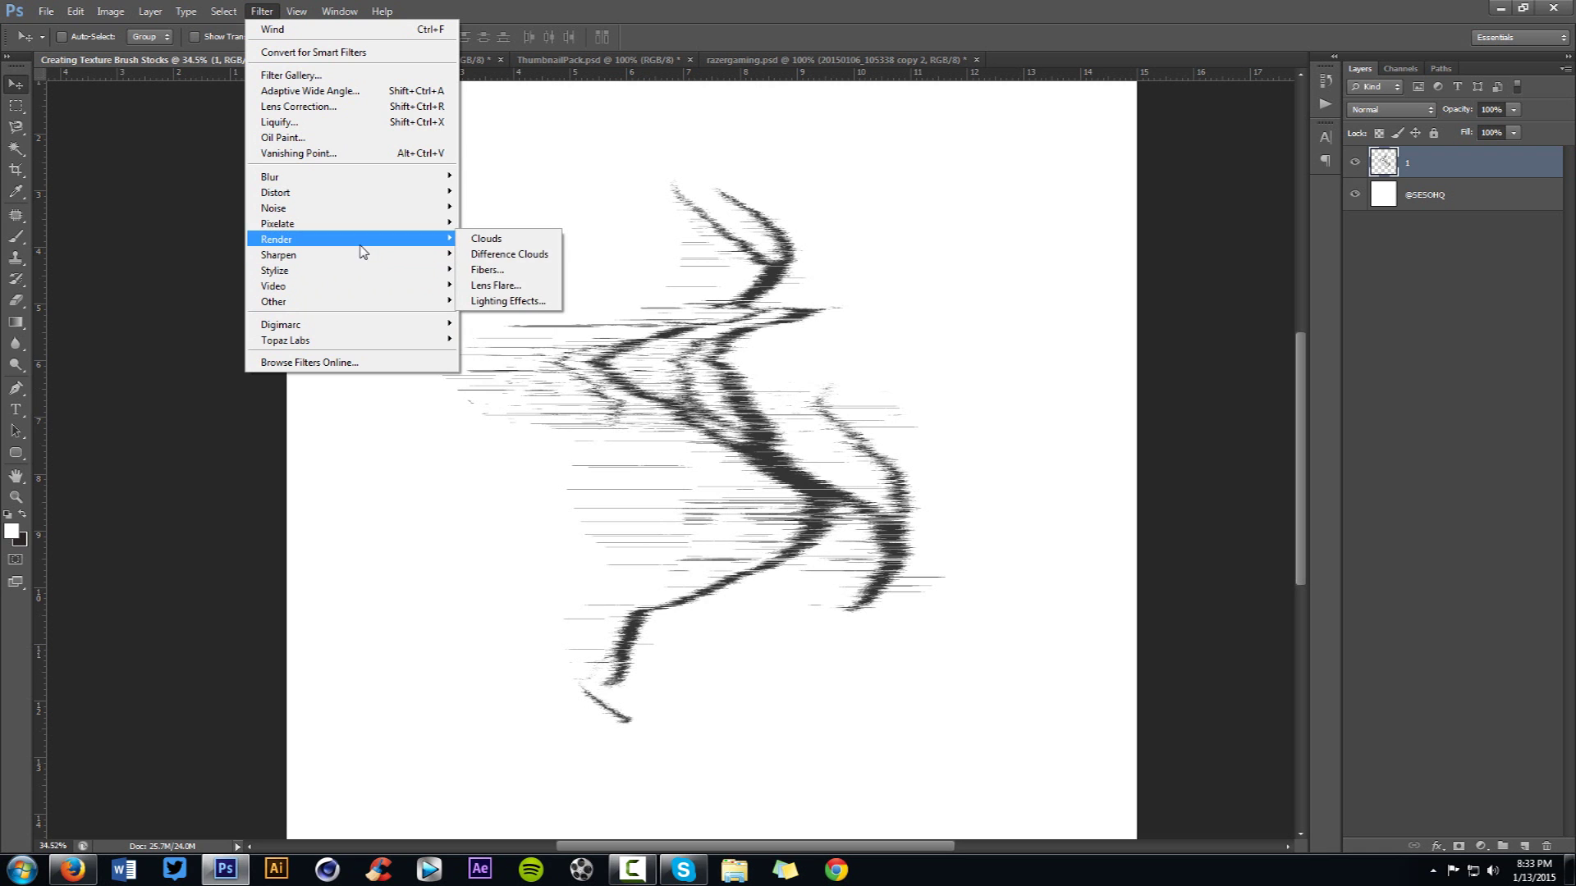
pyautogui.moveTo(361, 194)
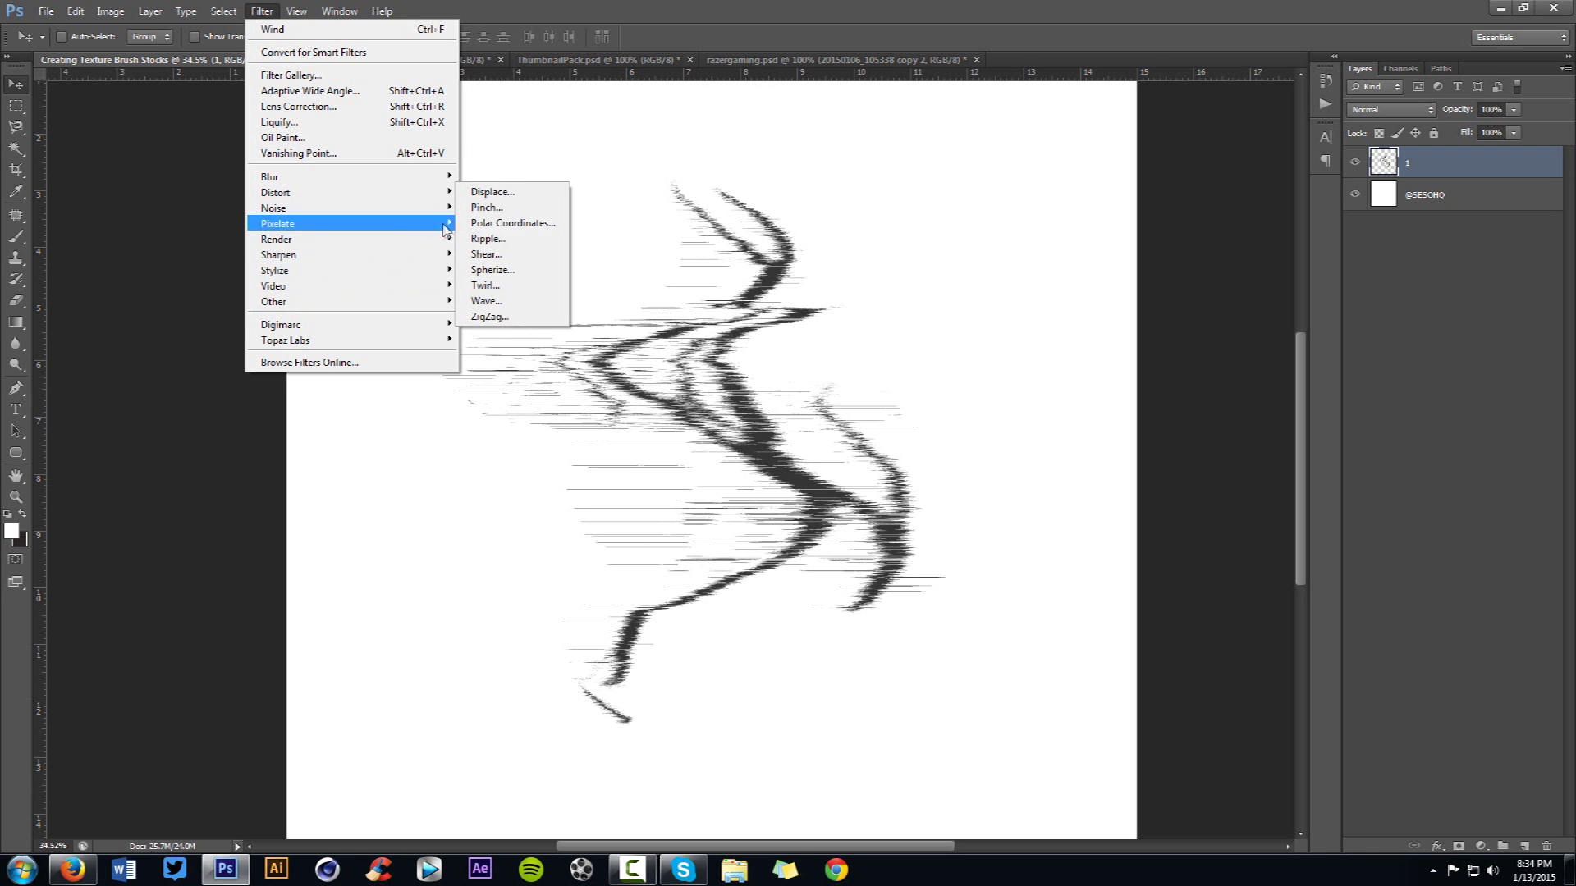
pyautogui.click(481, 239)
pyautogui.moveTo(1172, 280); pyautogui.dragTo(1115, 379)
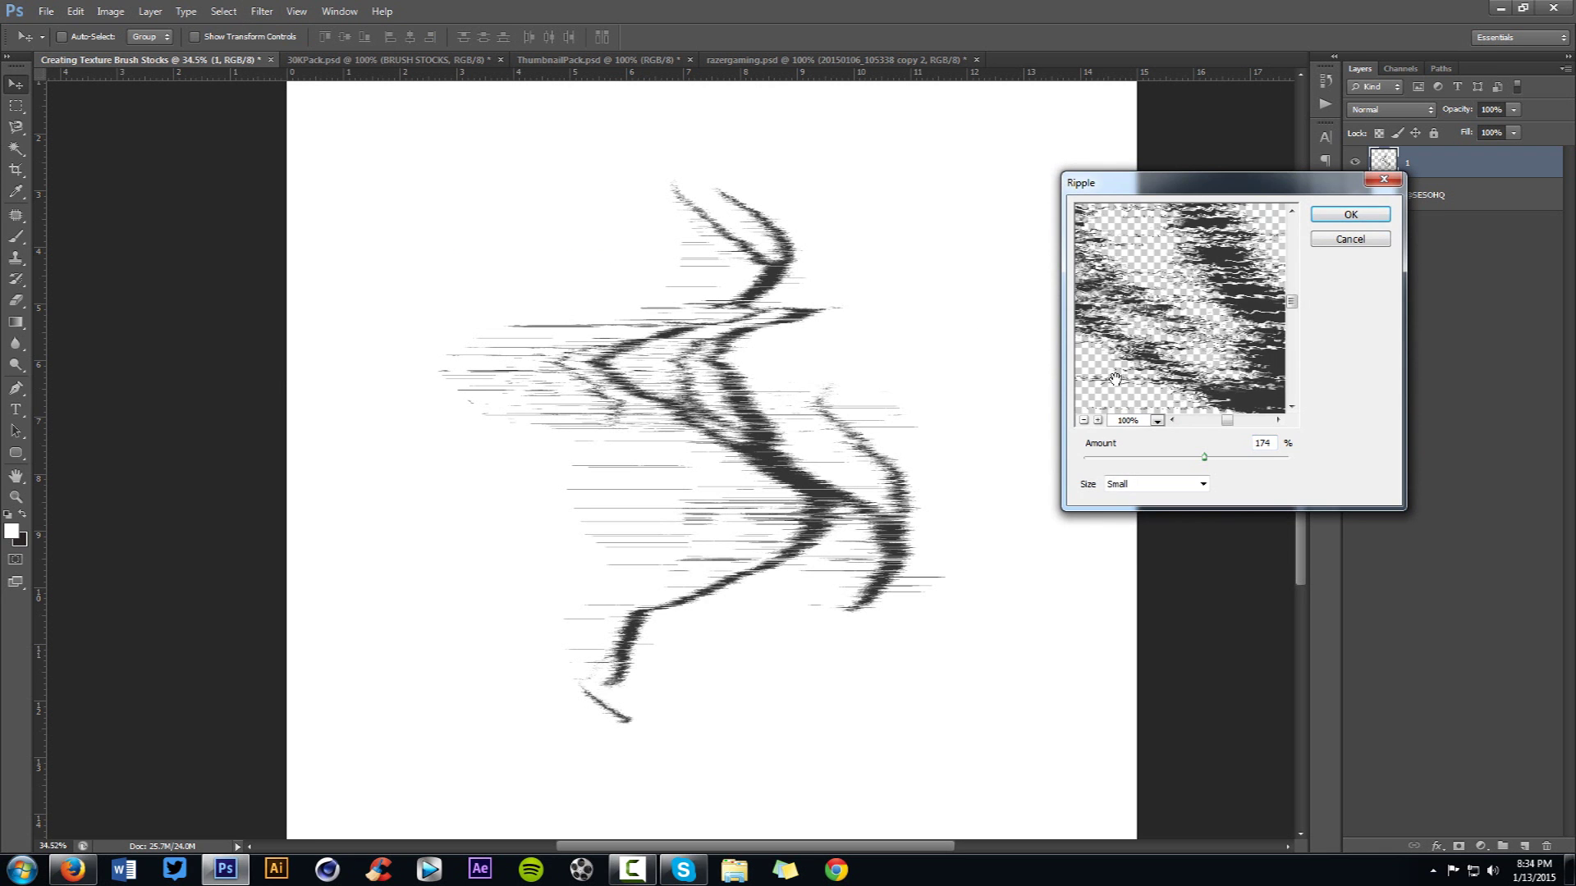
pyautogui.click(1159, 487)
pyautogui.click(1149, 503)
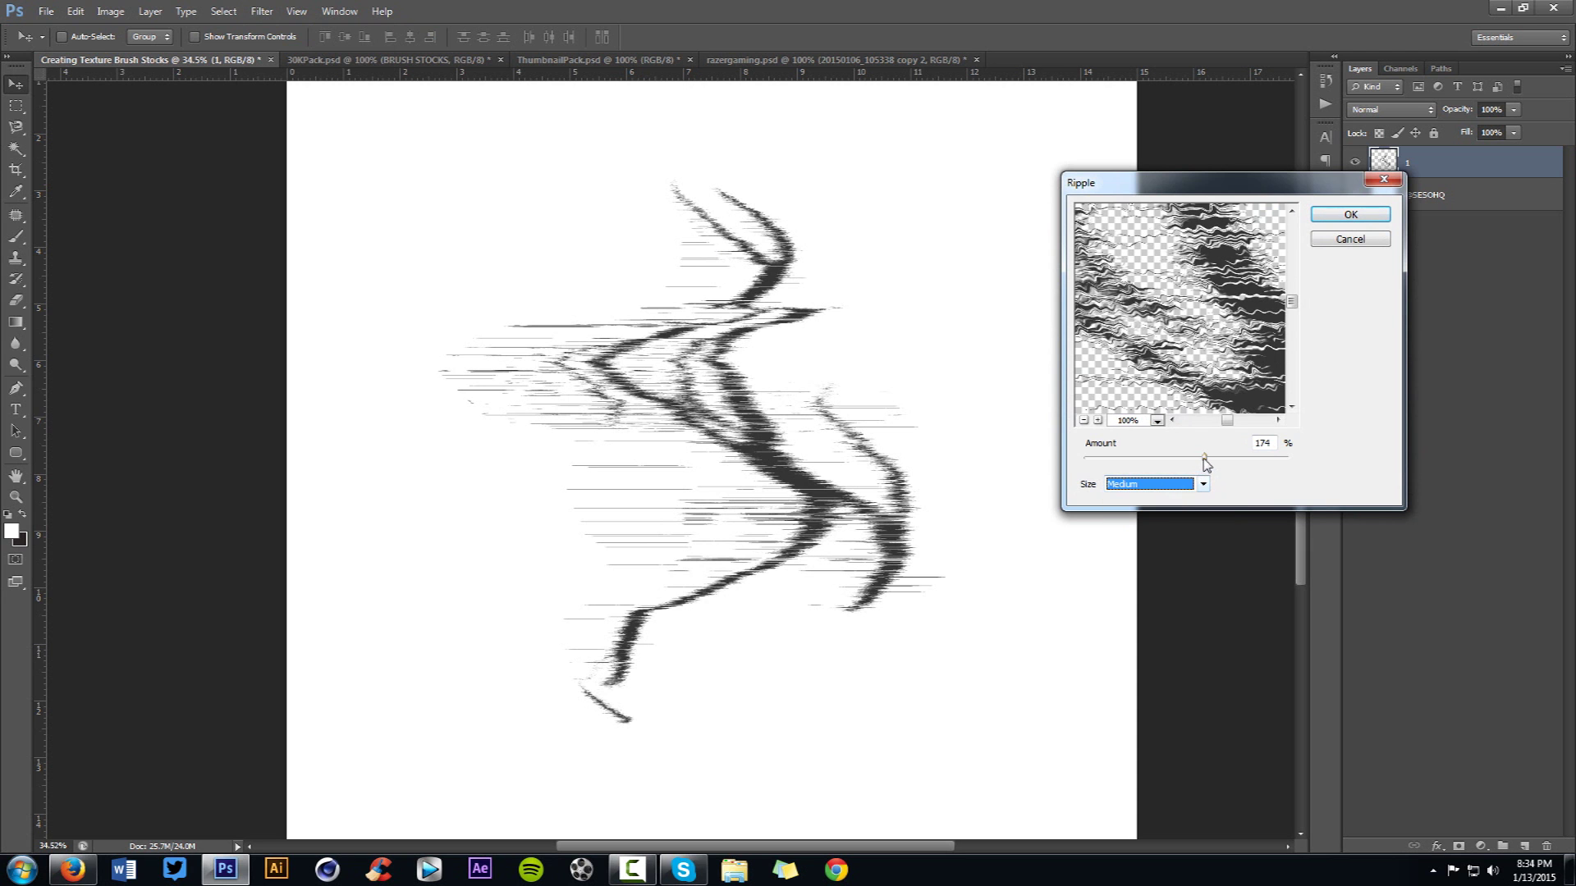
pyautogui.moveTo(1204, 457); pyautogui.dragTo(1193, 464)
pyautogui.click(1179, 483)
pyautogui.click(1145, 501)
pyautogui.click(1350, 215)
# - Nudge the stroke slightly up and to the left
pyautogui.scroll(3, 679, 388)
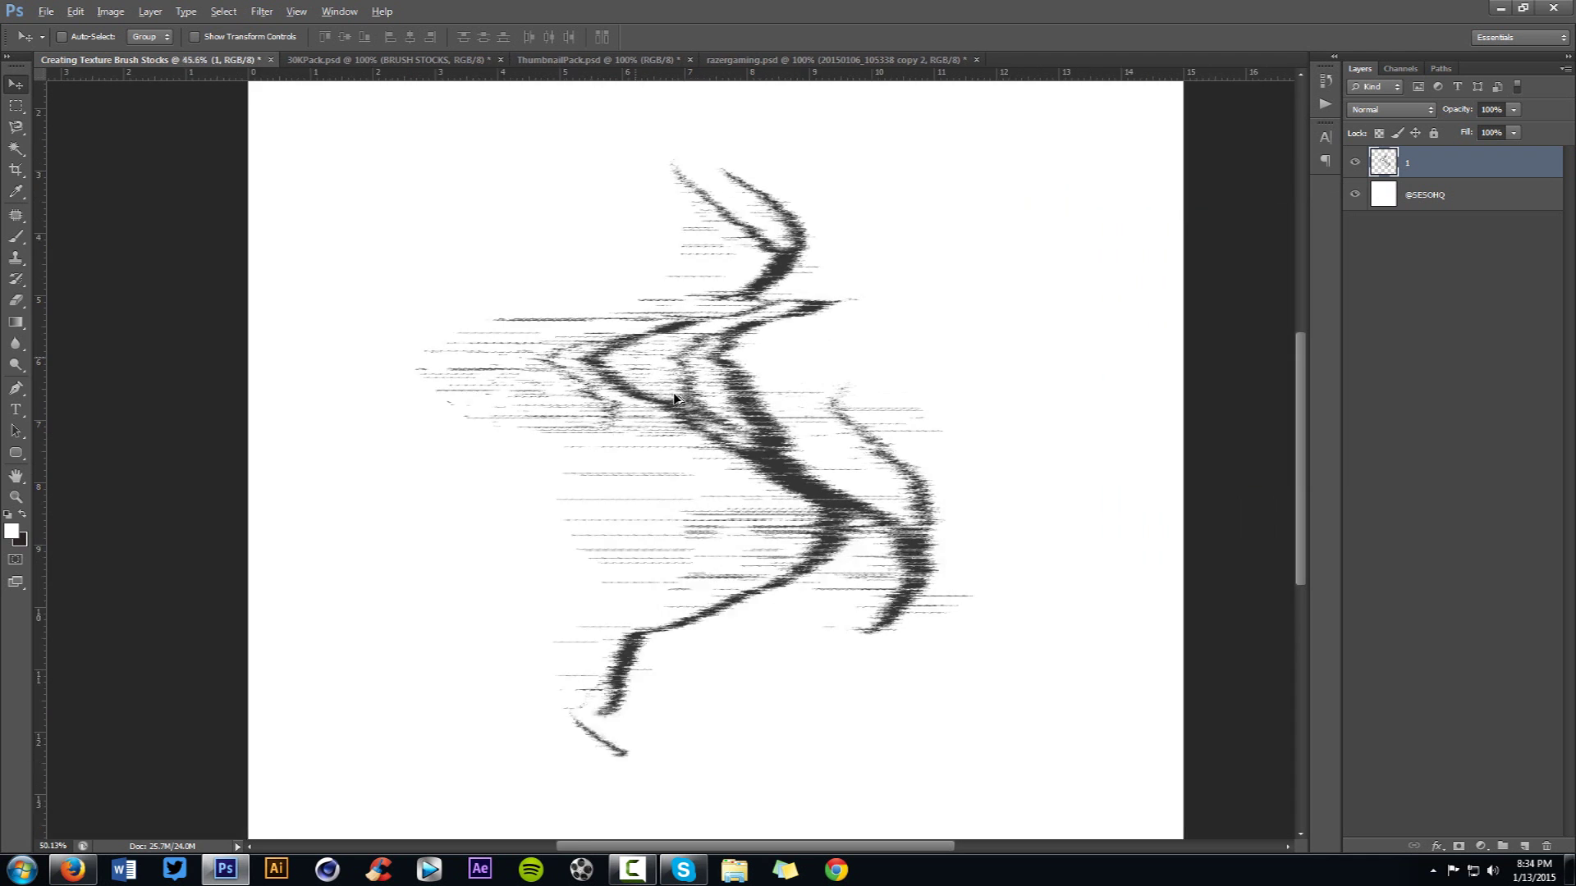
pyautogui.scroll(-3, 680, 392)
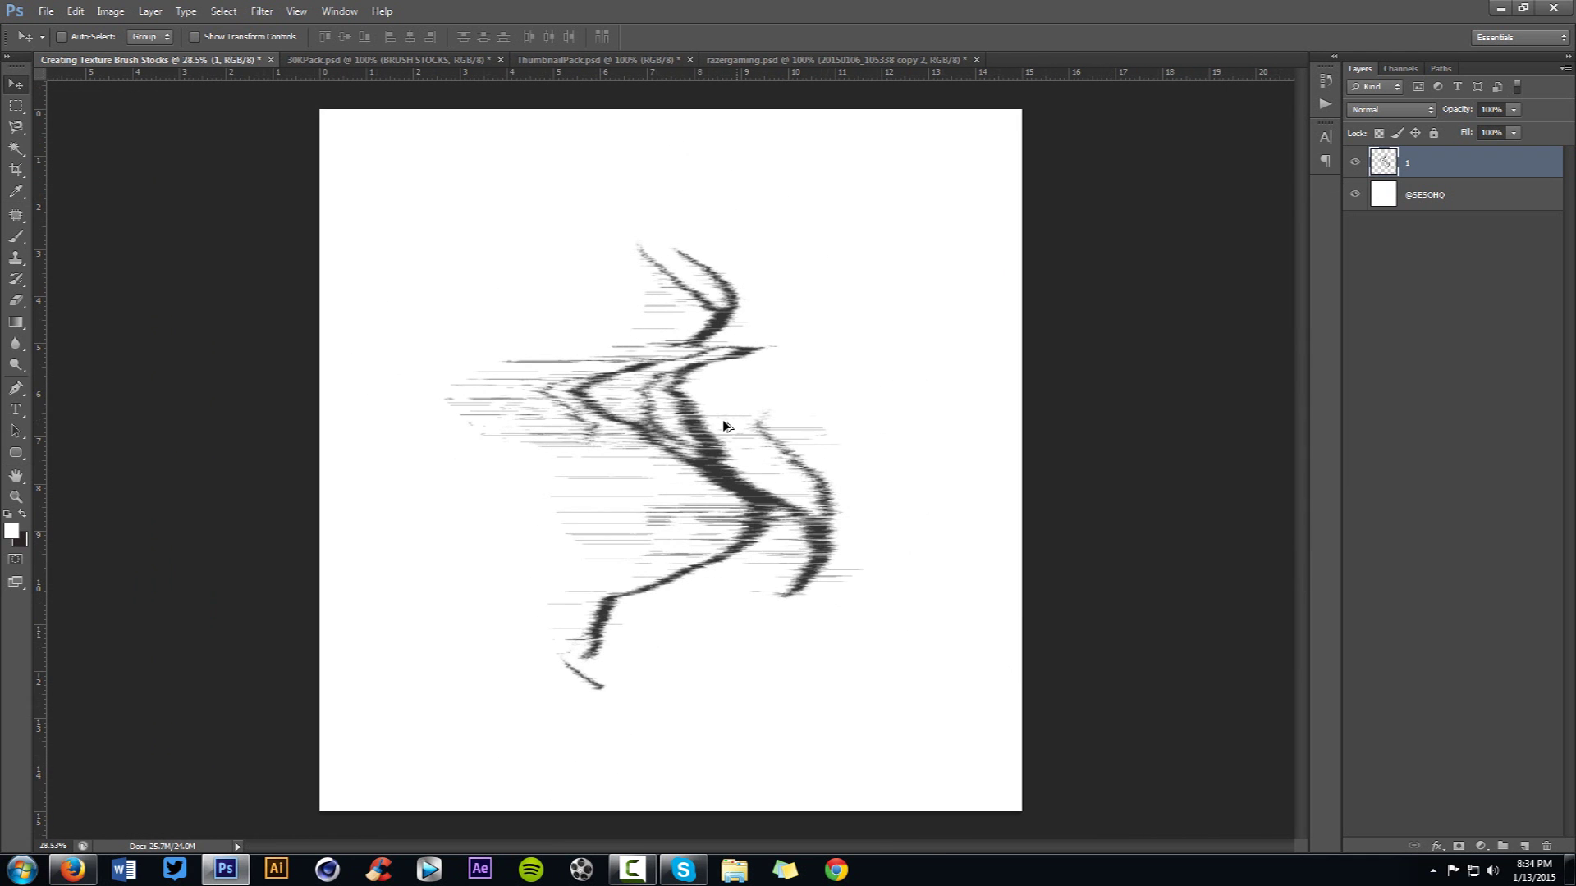
pyautogui.moveTo(815, 429)
pyautogui.mouseDown()
pyautogui.moveTo(796, 392)
pyautogui.moveTo(798, 413)
pyautogui.mouseUp()
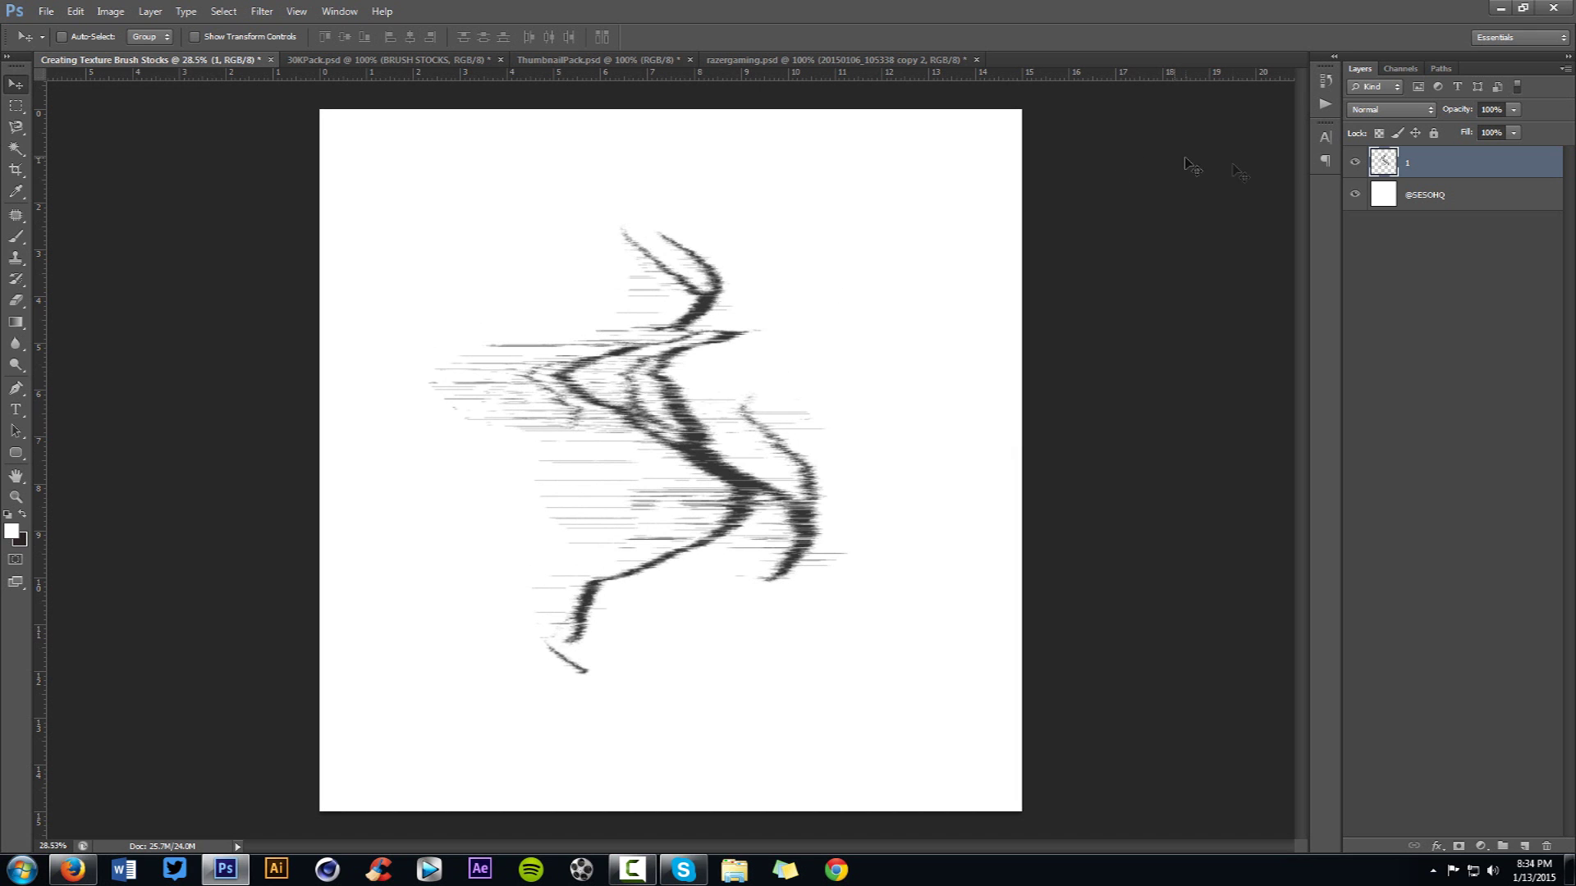
# - Hide the background, shift the stroke, and define it as brush 'Creating Texture Brush Stocks'
pyautogui.click(1356, 195)
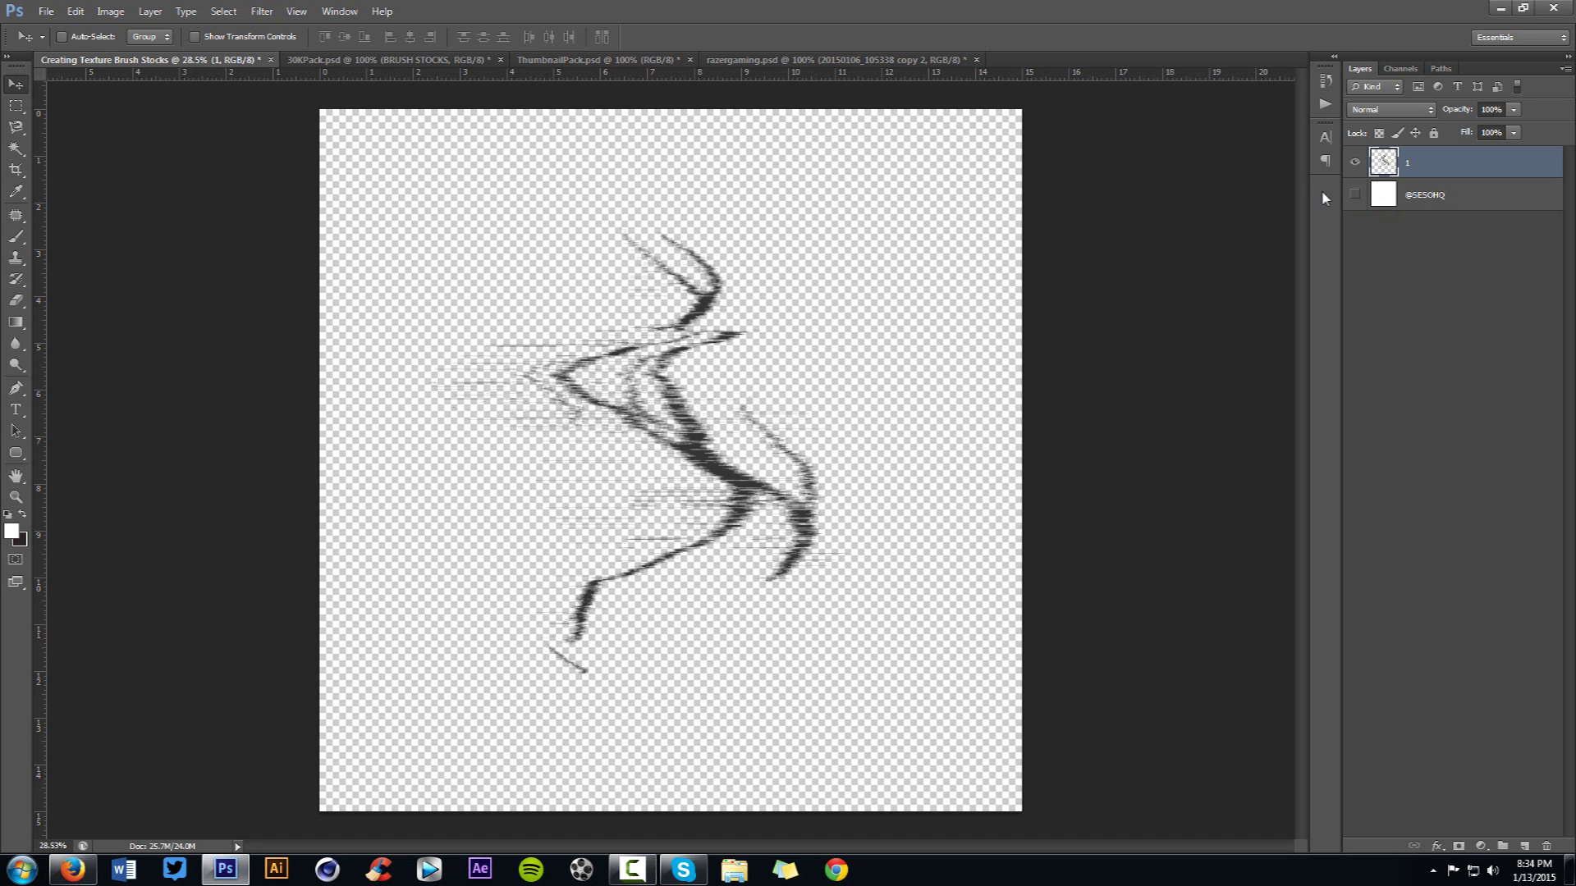
pyautogui.moveTo(858, 245); pyautogui.dragTo(873, 258)
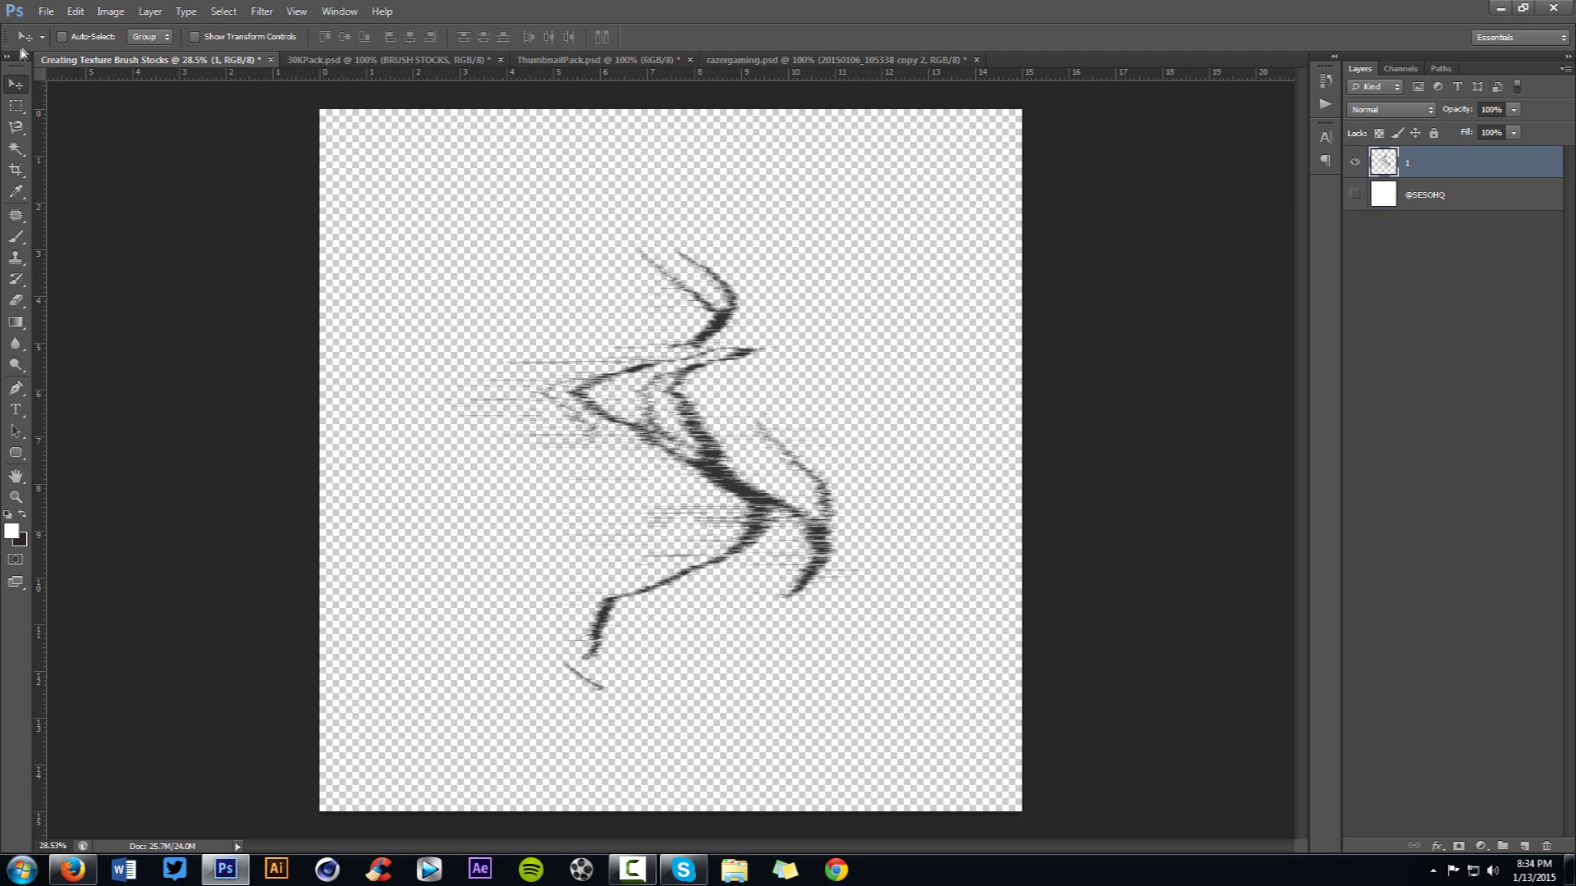
pyautogui.click(78, 11)
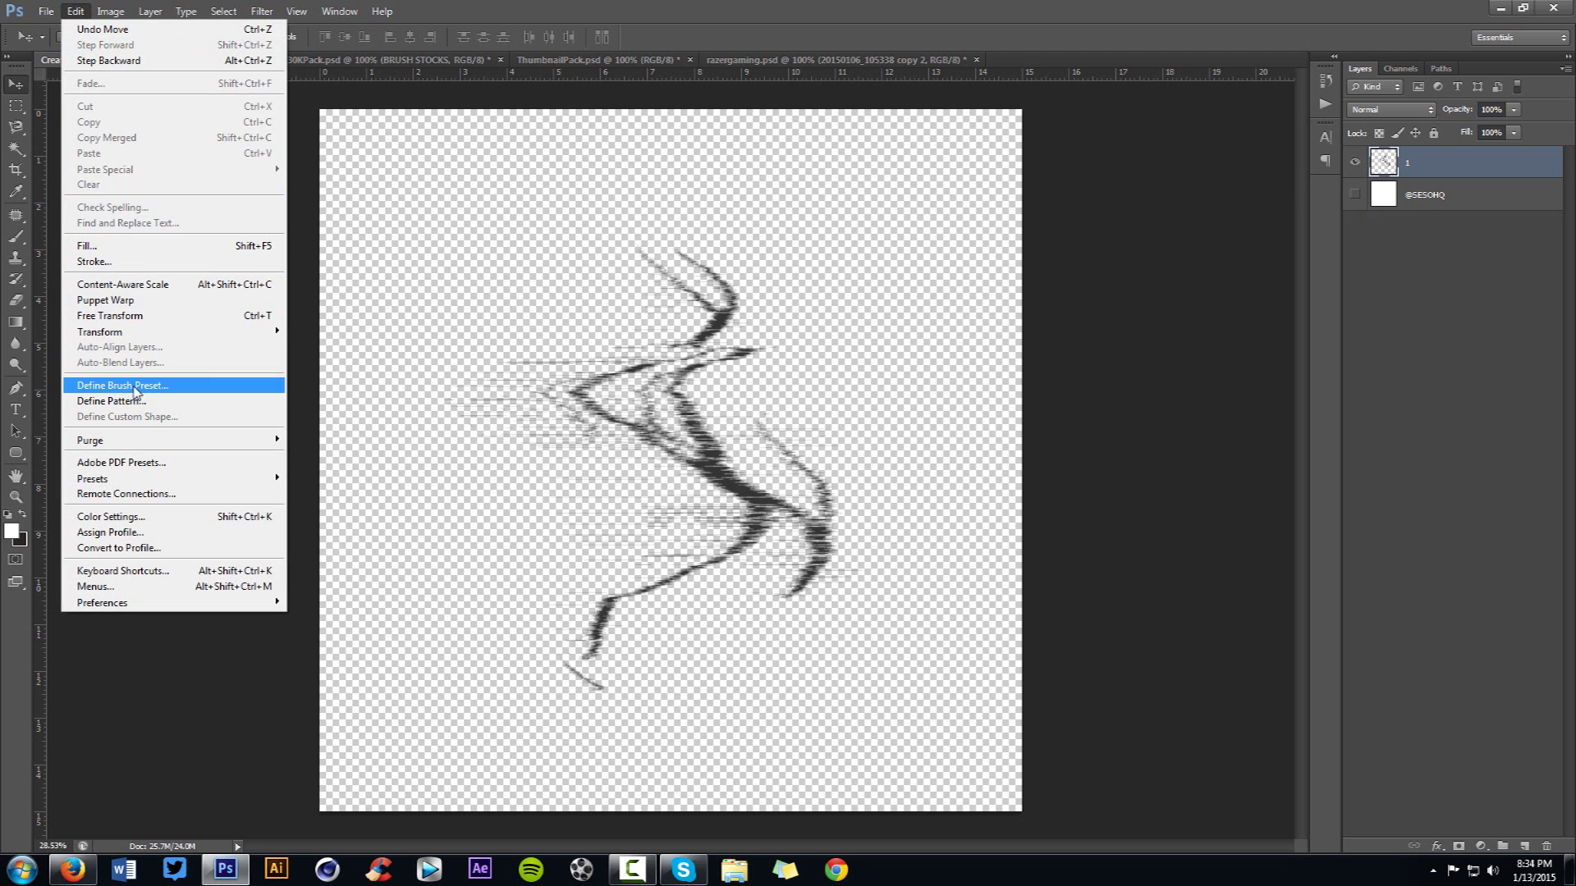
pyautogui.click(139, 386)
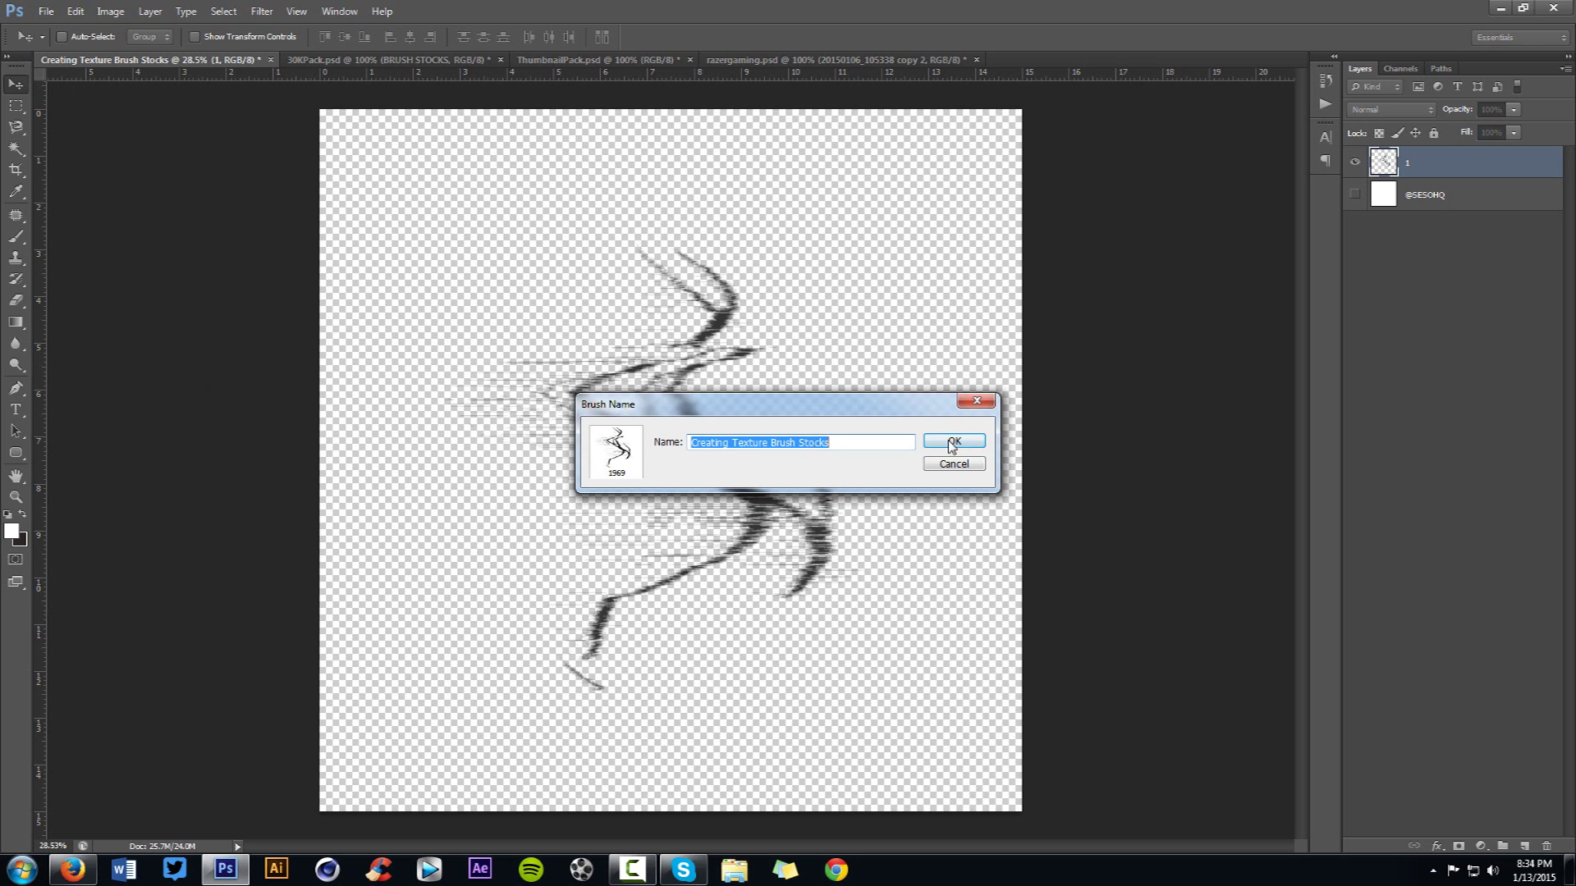
pyautogui.click(969, 463)
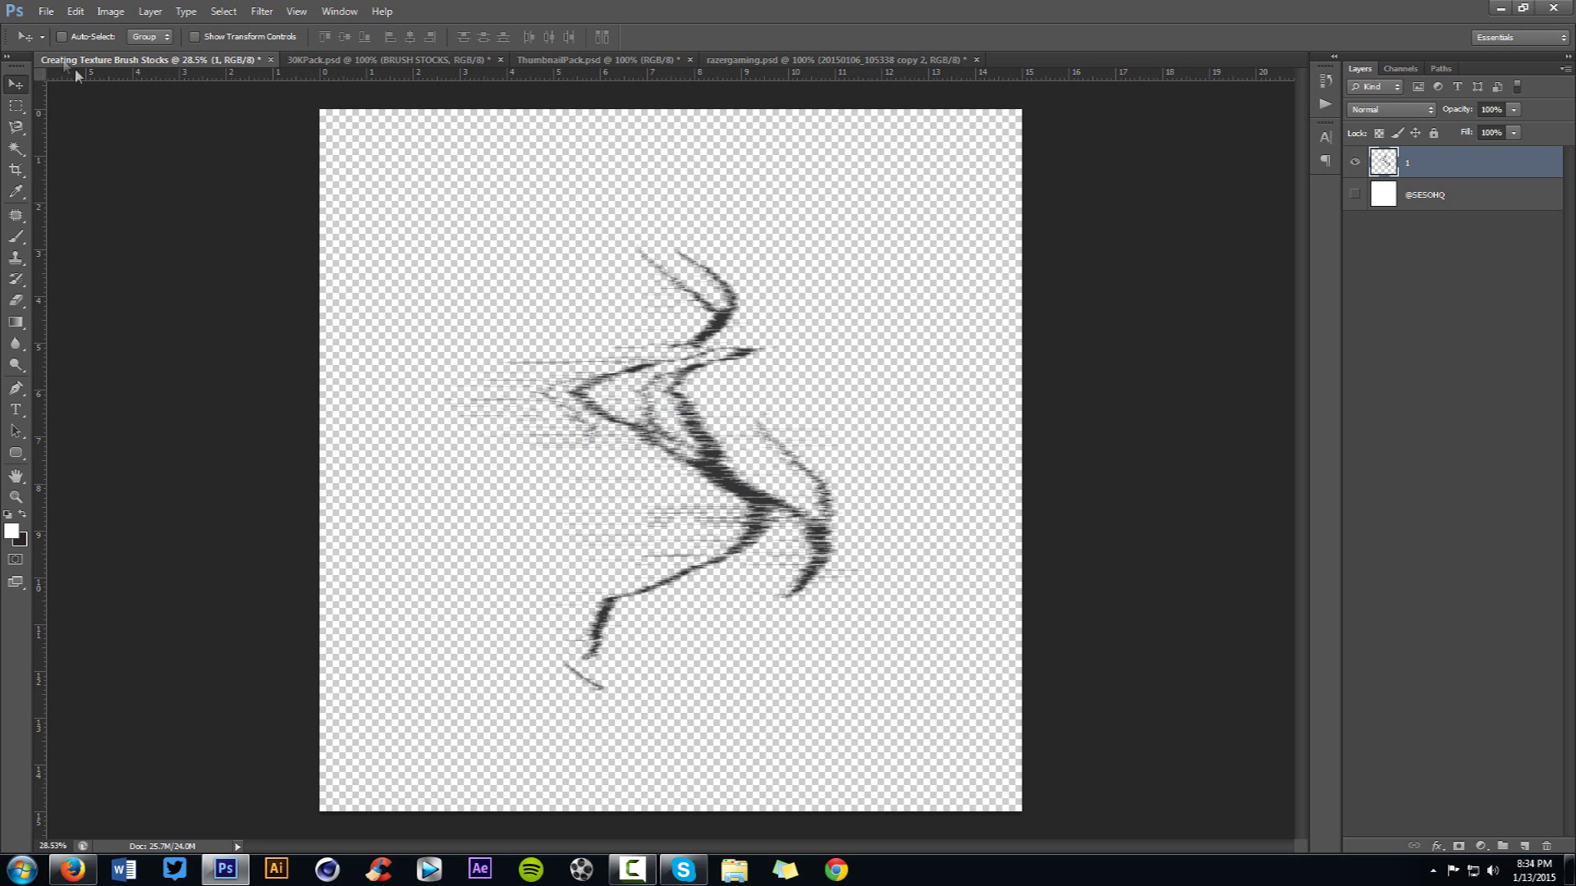
# - Inspect brushes 224 through 1234 in the Preset Manager, then show the white background again
pyautogui.press('b')
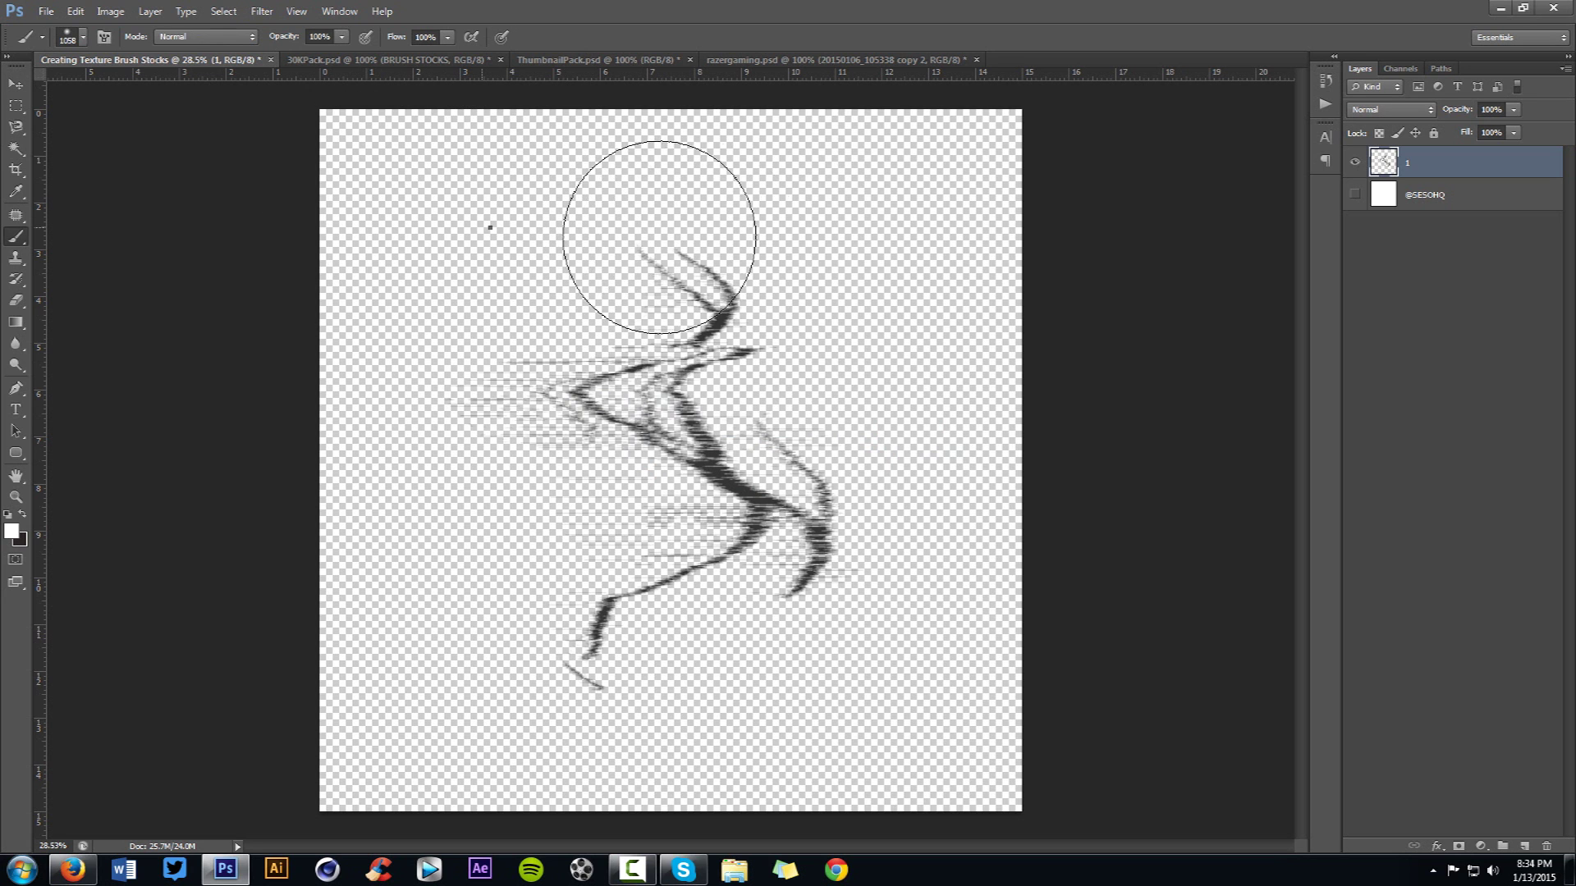
pyautogui.rightClick(661, 229)
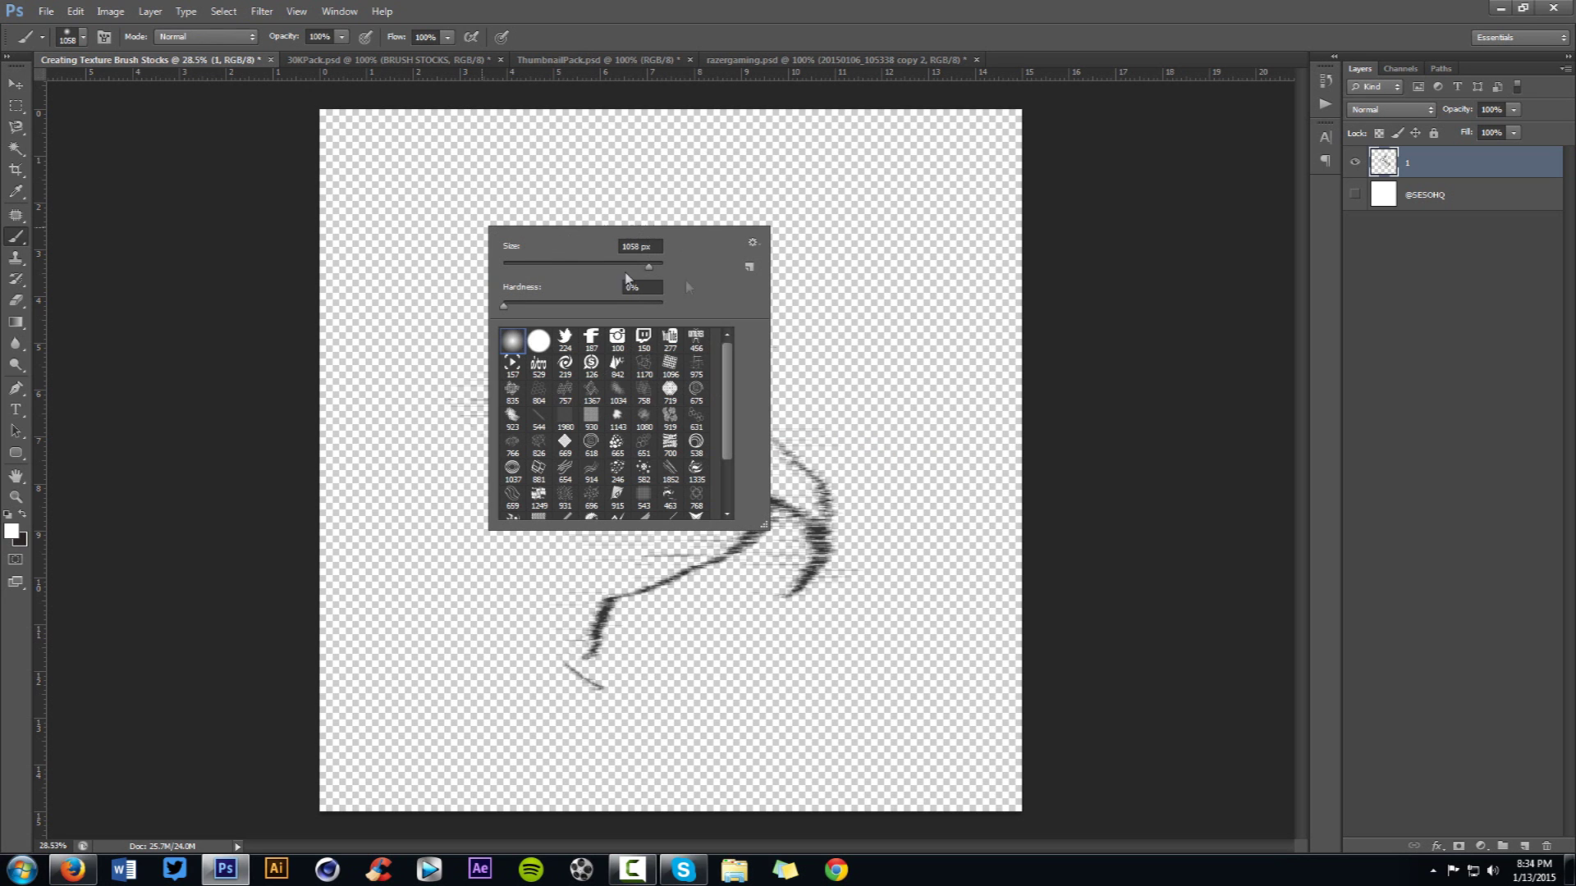
pyautogui.click(751, 242)
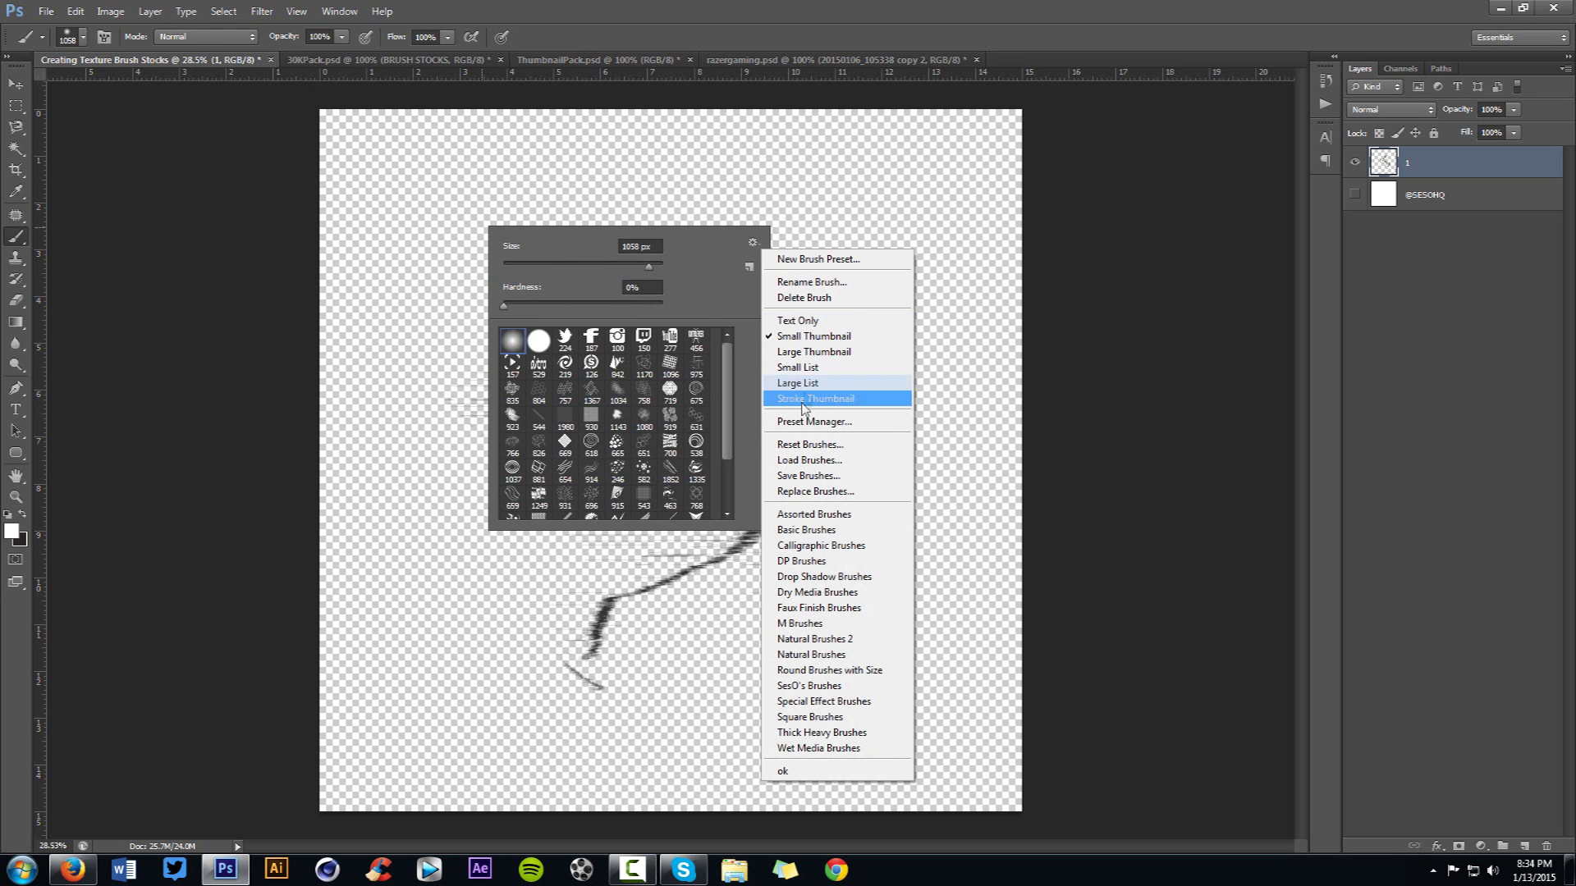
pyautogui.click(809, 421)
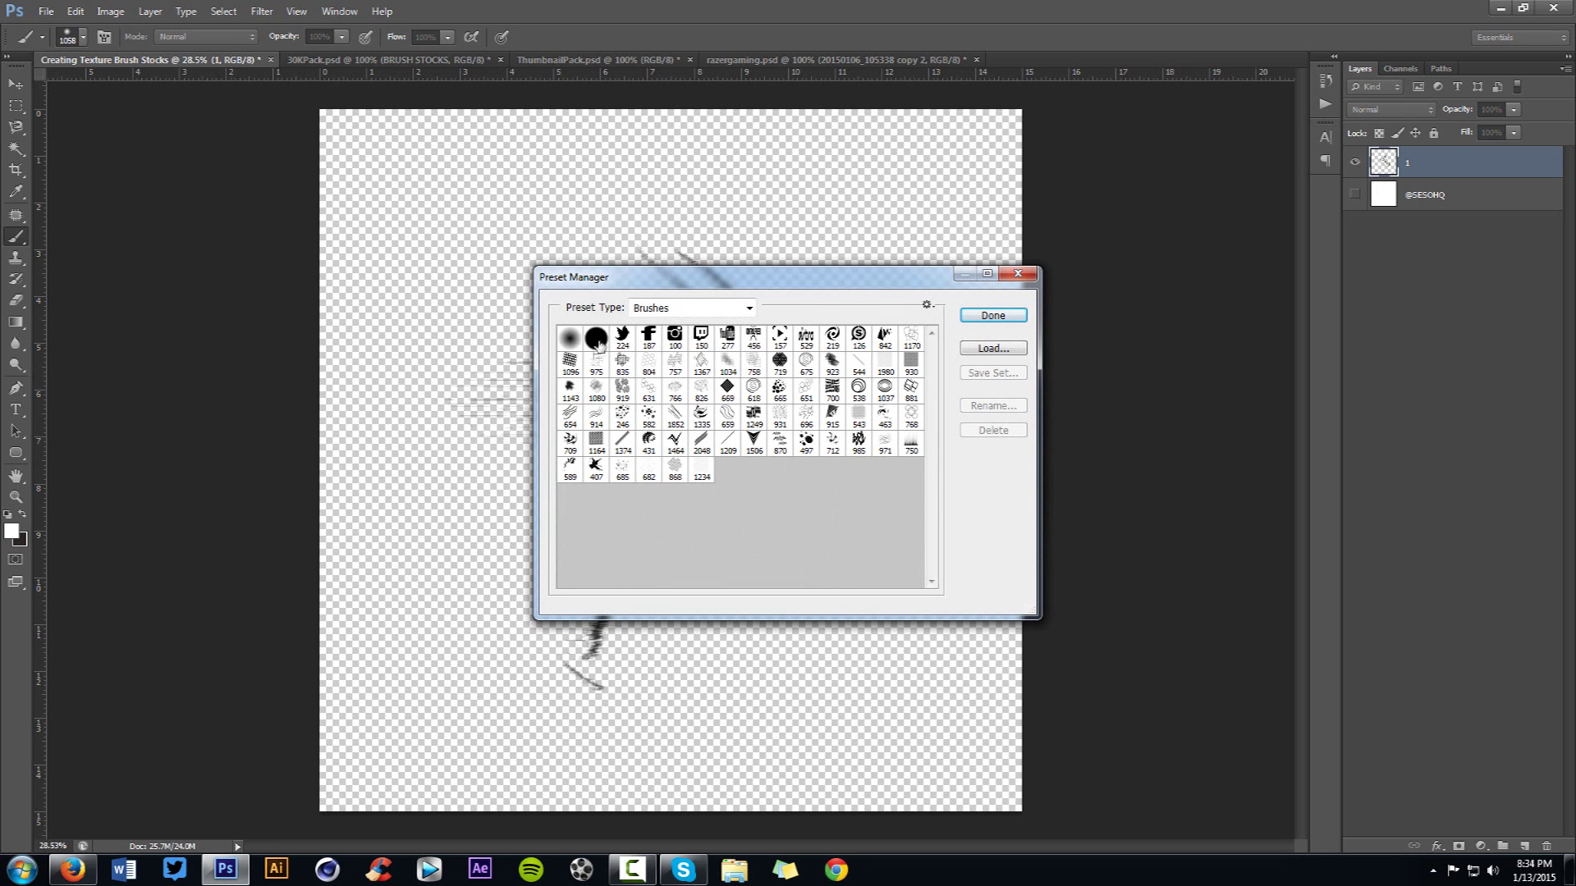
pyautogui.click(622, 337)
pyautogui.keyDown('shift'); pyautogui.click(702, 470); pyautogui.keyUp('shift')
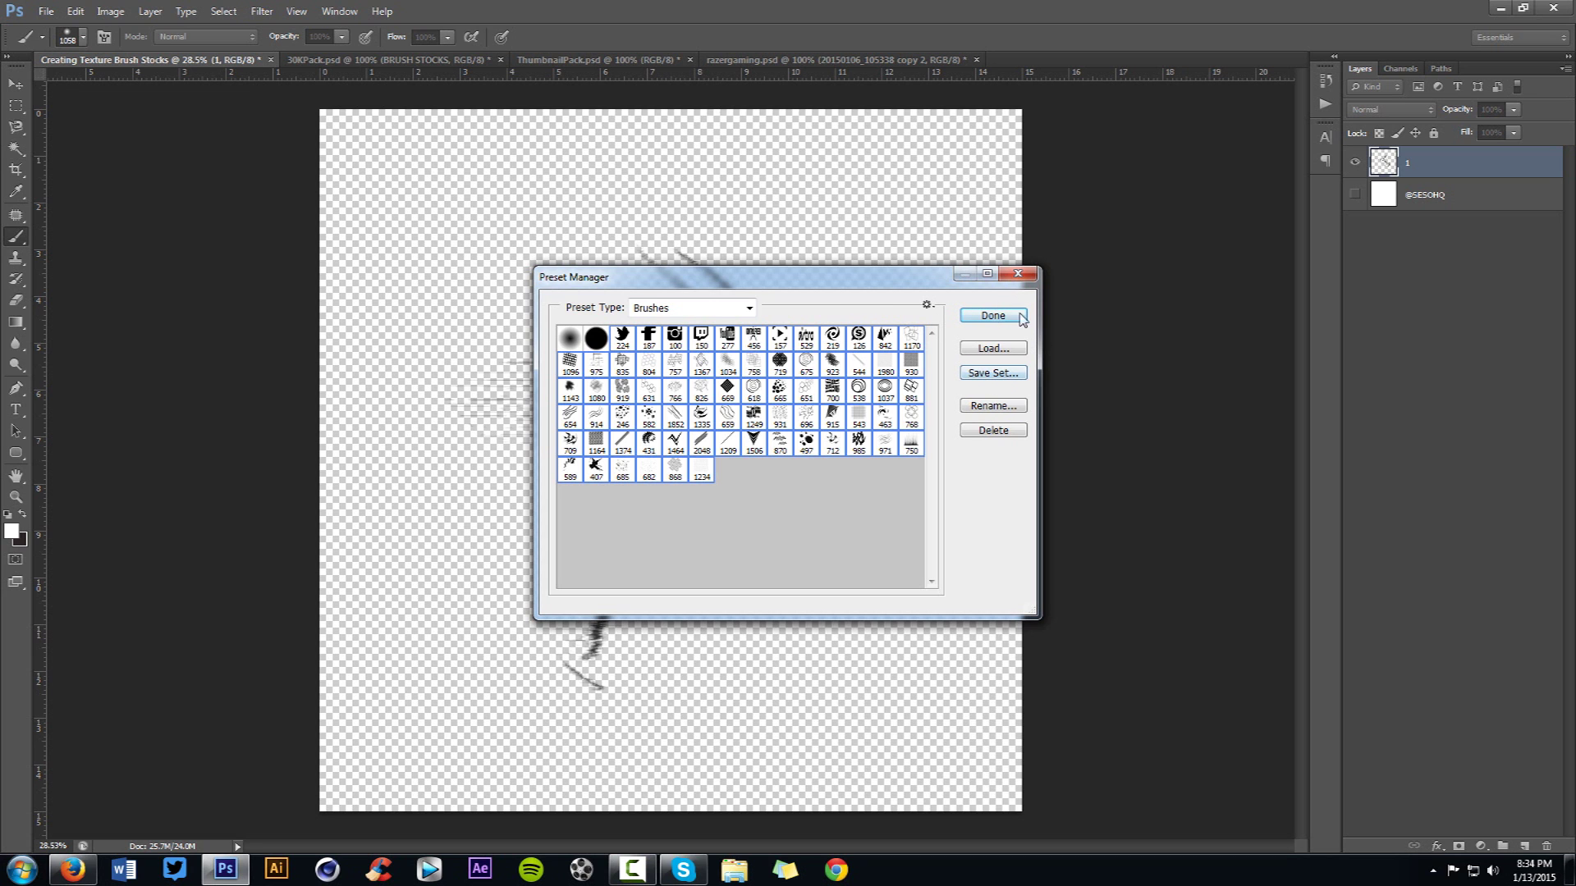
pyautogui.click(1016, 274)
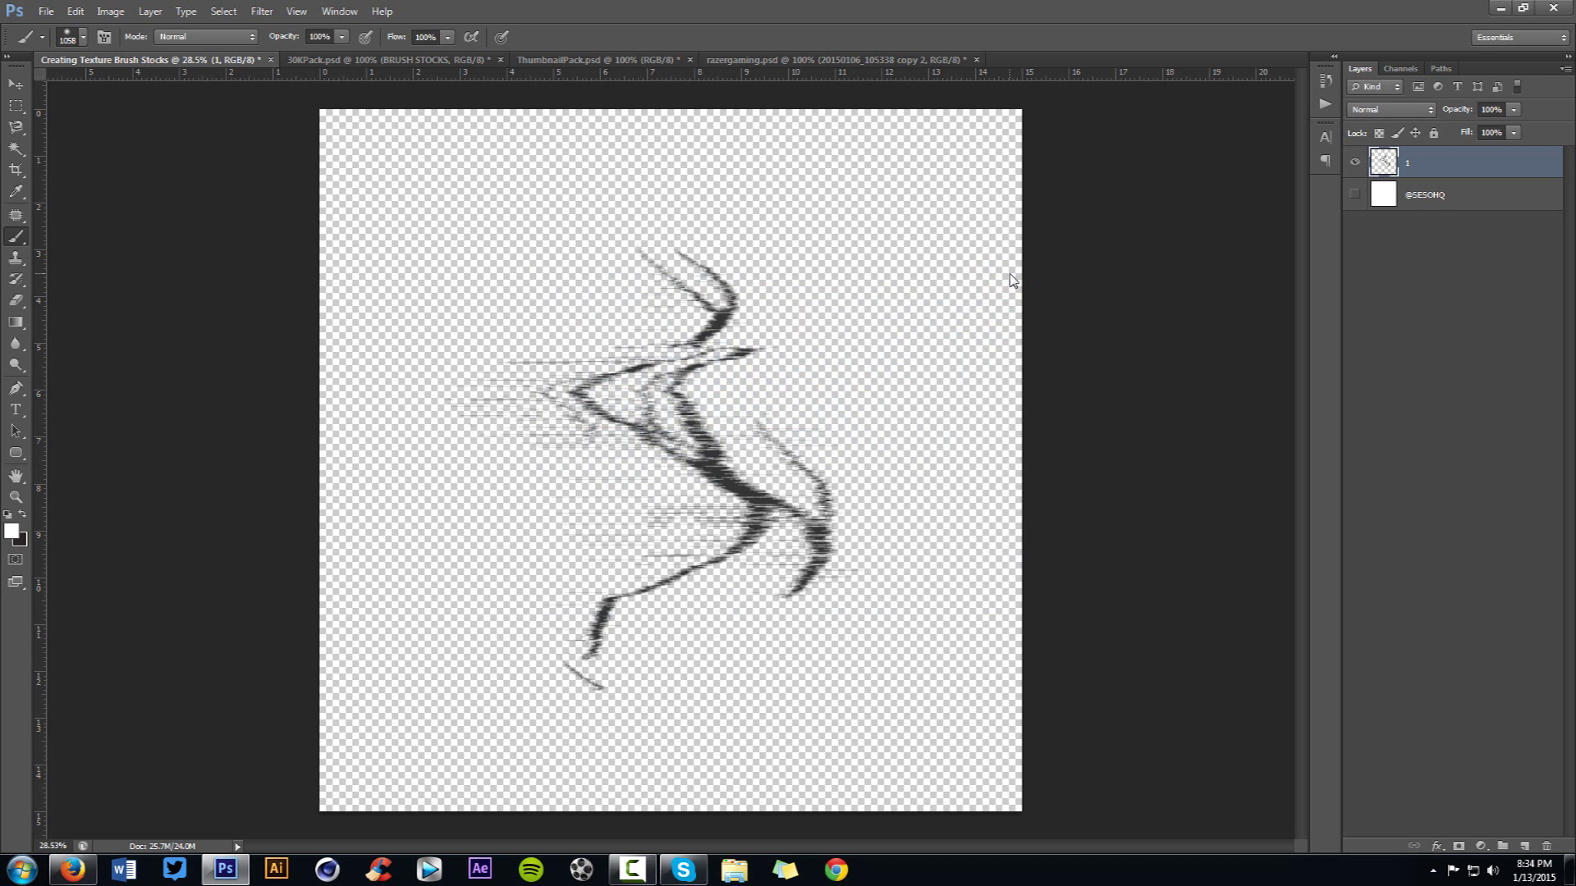
pyautogui.click(1355, 194)
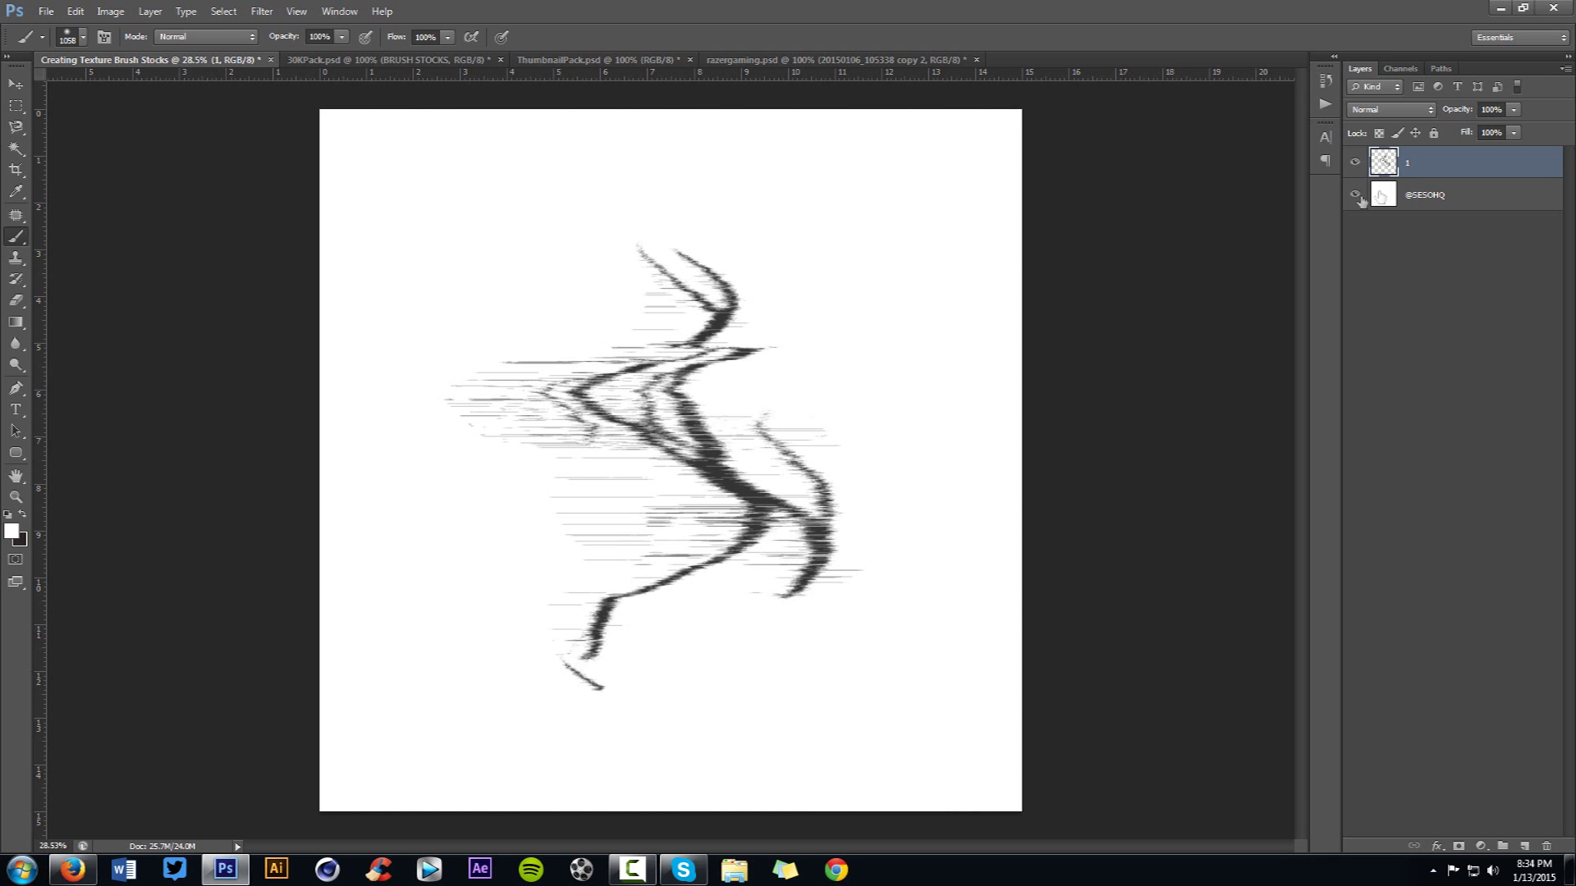
pyautogui.press('v')
pyautogui.scroll(2, 676, 432)
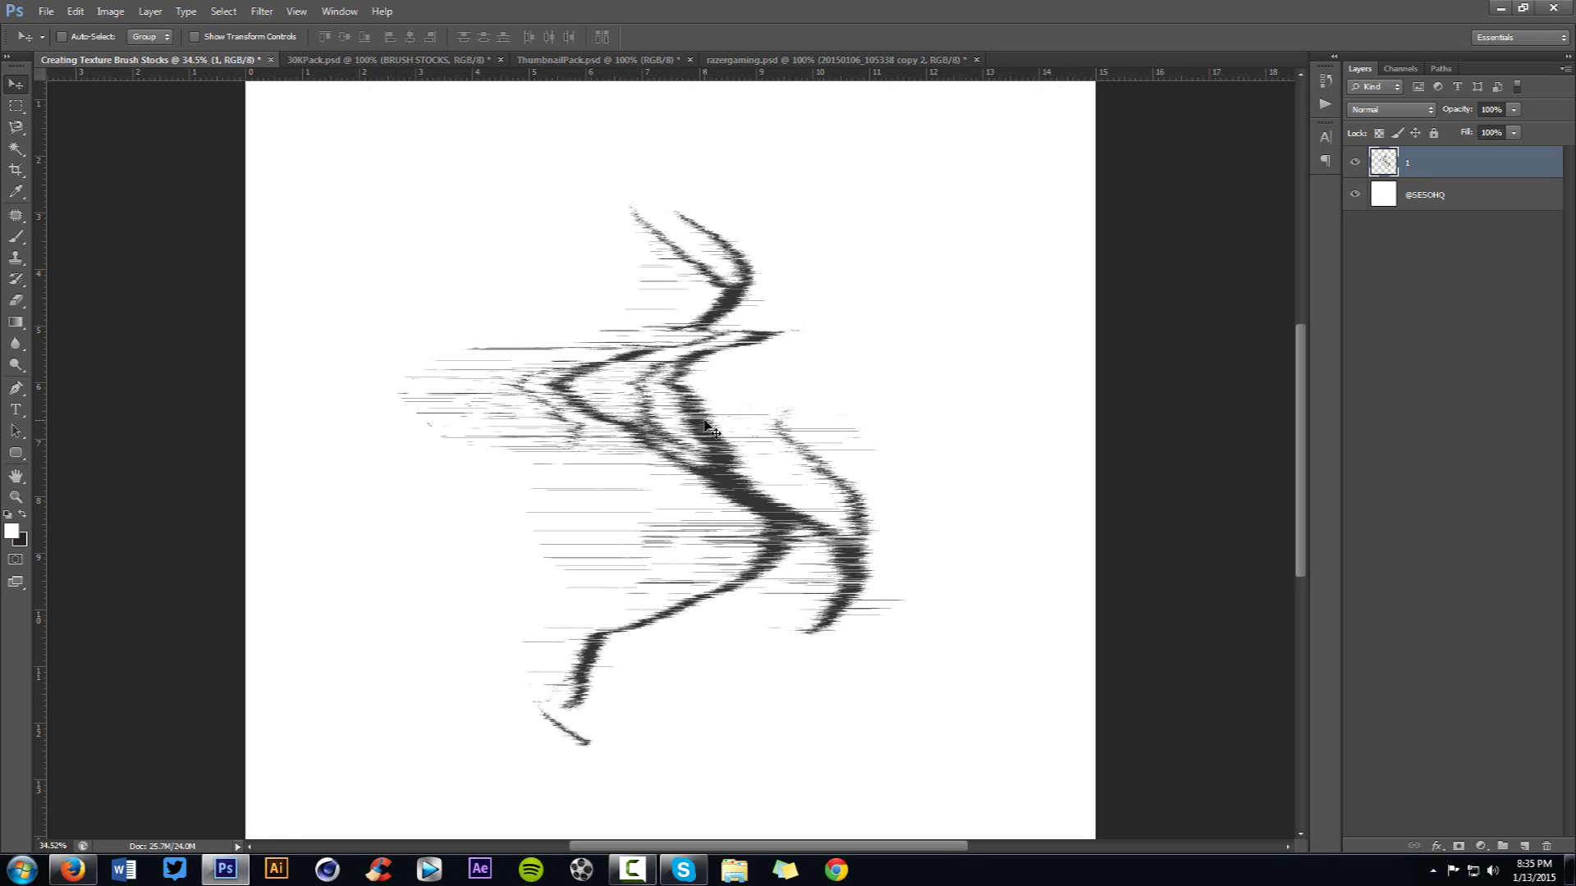
pyautogui.moveTo(768, 400)
pyautogui.mouseDown()
pyautogui.moveTo(617, 461)
pyautogui.moveTo(702, 472)
pyautogui.moveTo(870, 361)
pyautogui.moveTo(845, 420)
pyautogui.mouseUp()
pyautogui.moveTo(816, 560)
pyautogui.mouseDown()
pyautogui.moveTo(821, 584)
pyautogui.moveTo(780, 566)
pyautogui.mouseUp()
pyautogui.hotkey('ctrl', 't')
pyautogui.rightClick(780, 566)
pyautogui.click(829, 812)
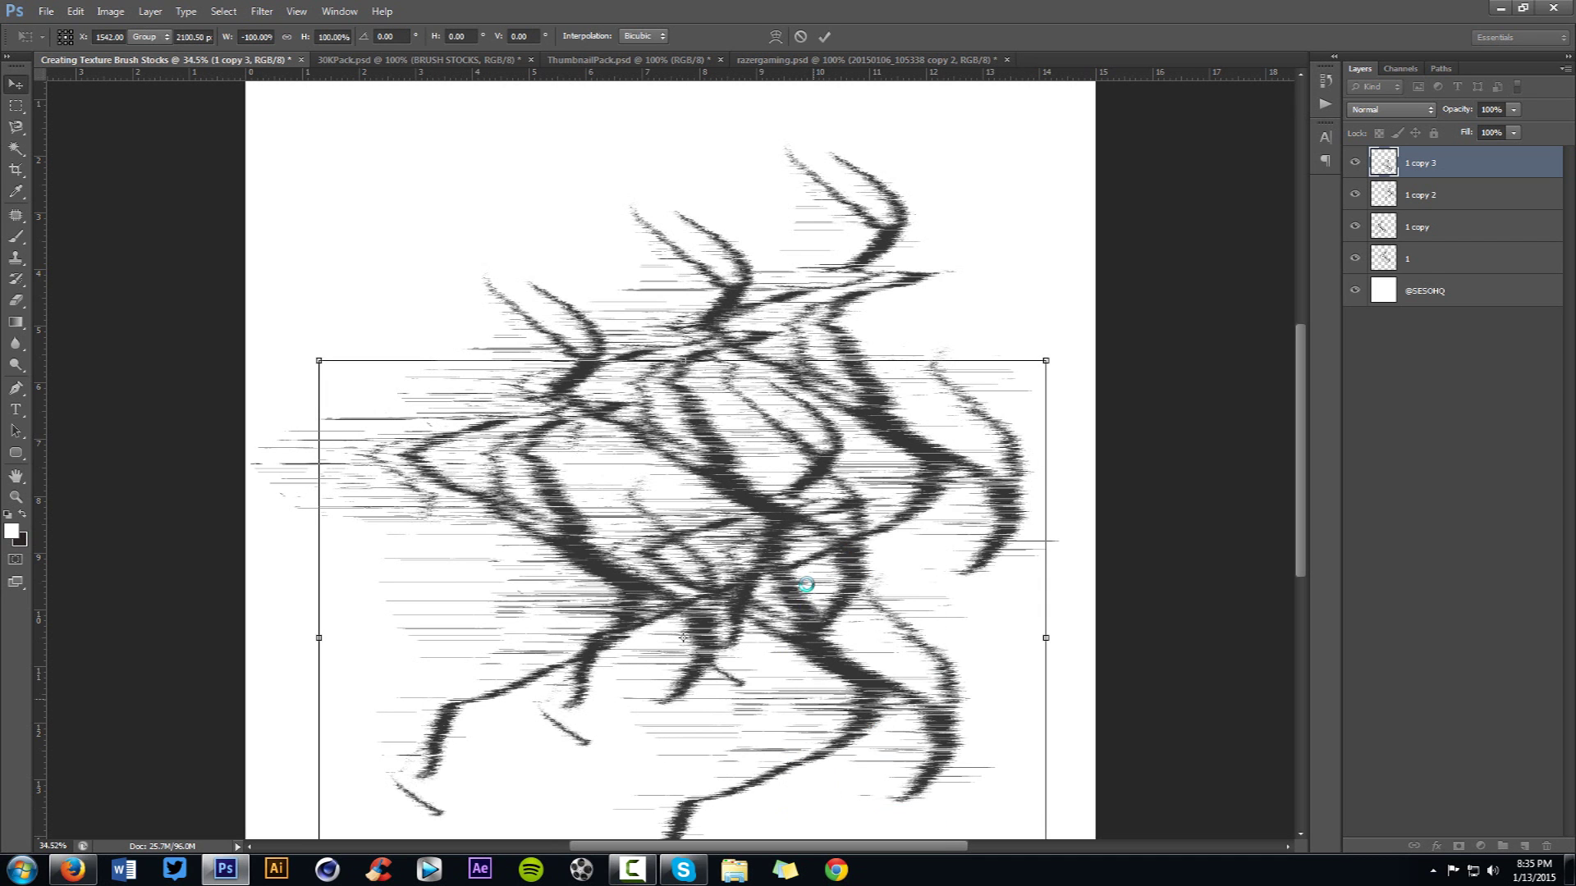
pyautogui.press('Return')
pyautogui.moveTo(852, 578)
pyautogui.mouseDown()
pyautogui.moveTo(820, 566)
pyautogui.moveTo(858, 577)
pyautogui.moveTo(850, 554)
pyautogui.mouseUp()
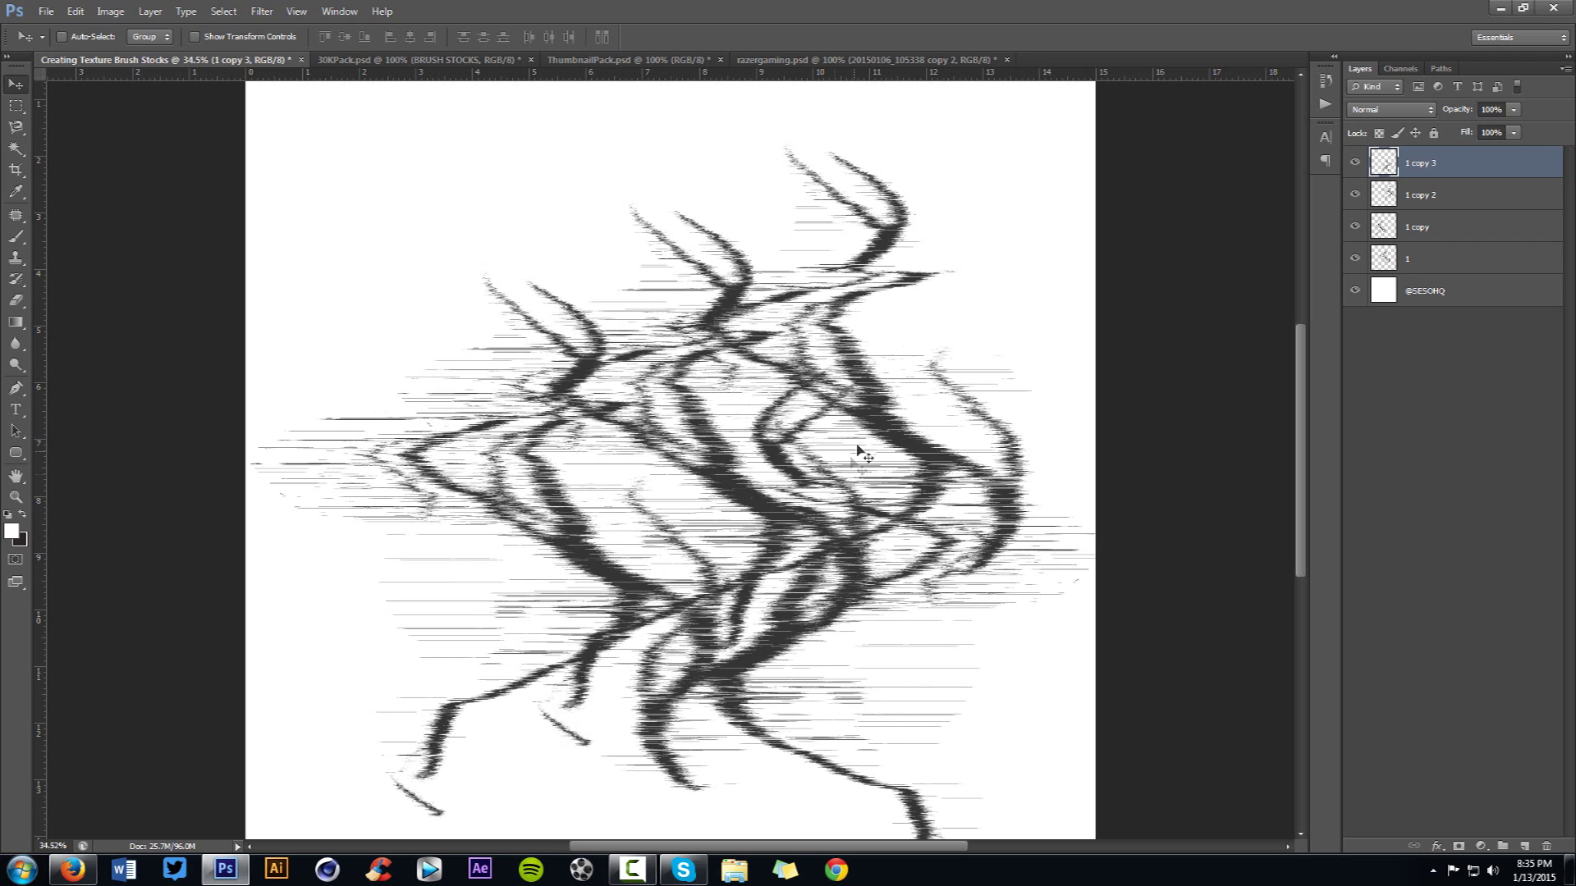
pyautogui.press('Delete')
pyautogui.press('Delete')
pyautogui.press('Delete')
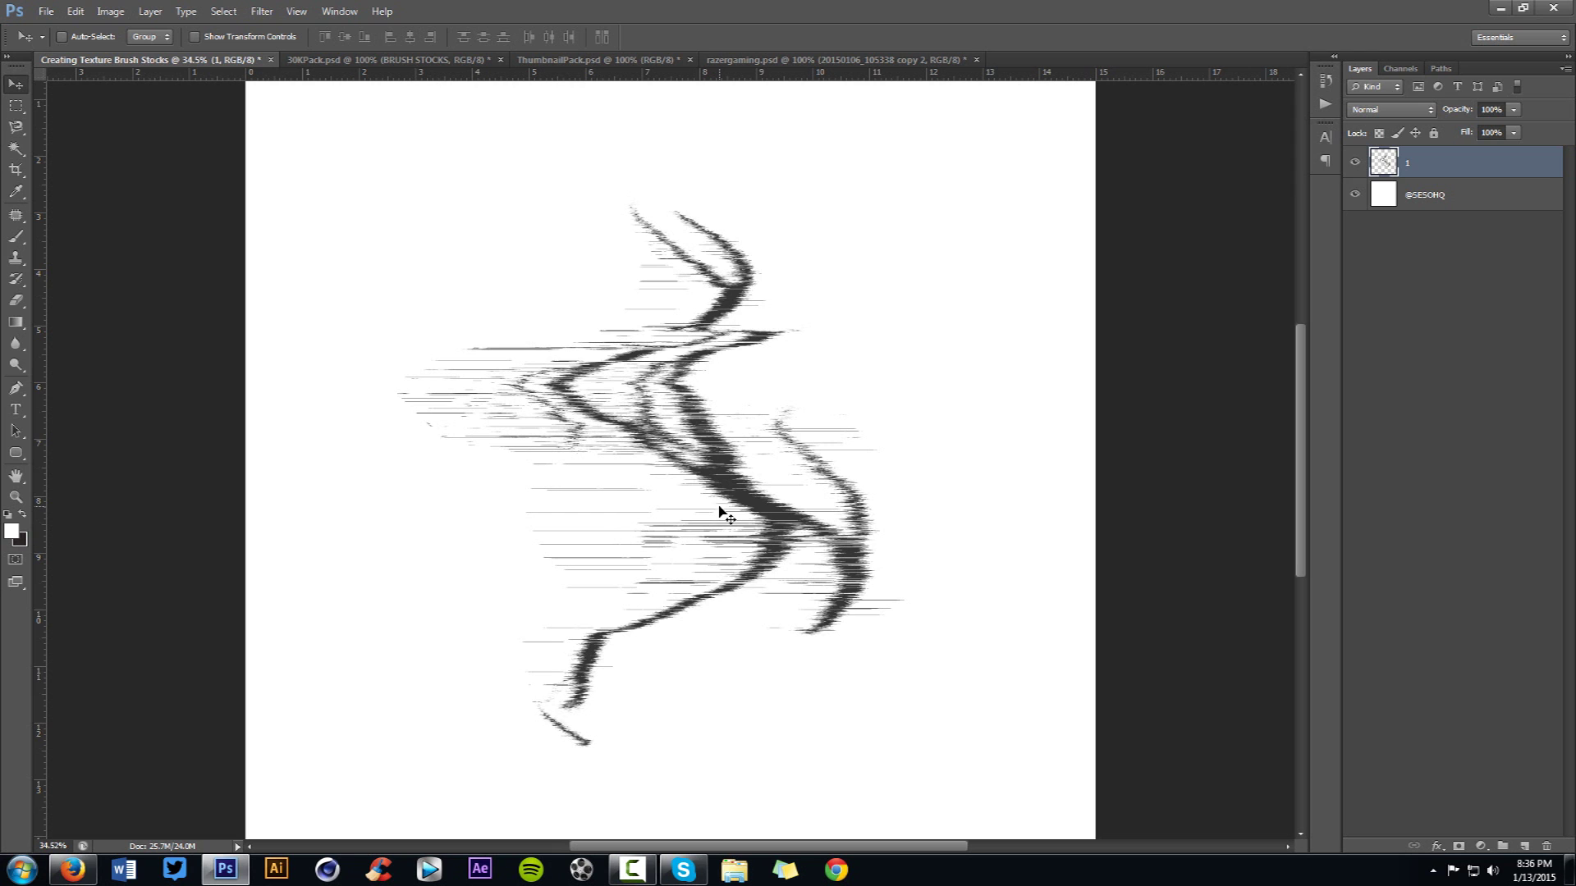
# - Bring up the 30KPack.psd document with its '30,000 subscribers pack' design and BRUSH STOCKS group
pyautogui.click(389, 63)
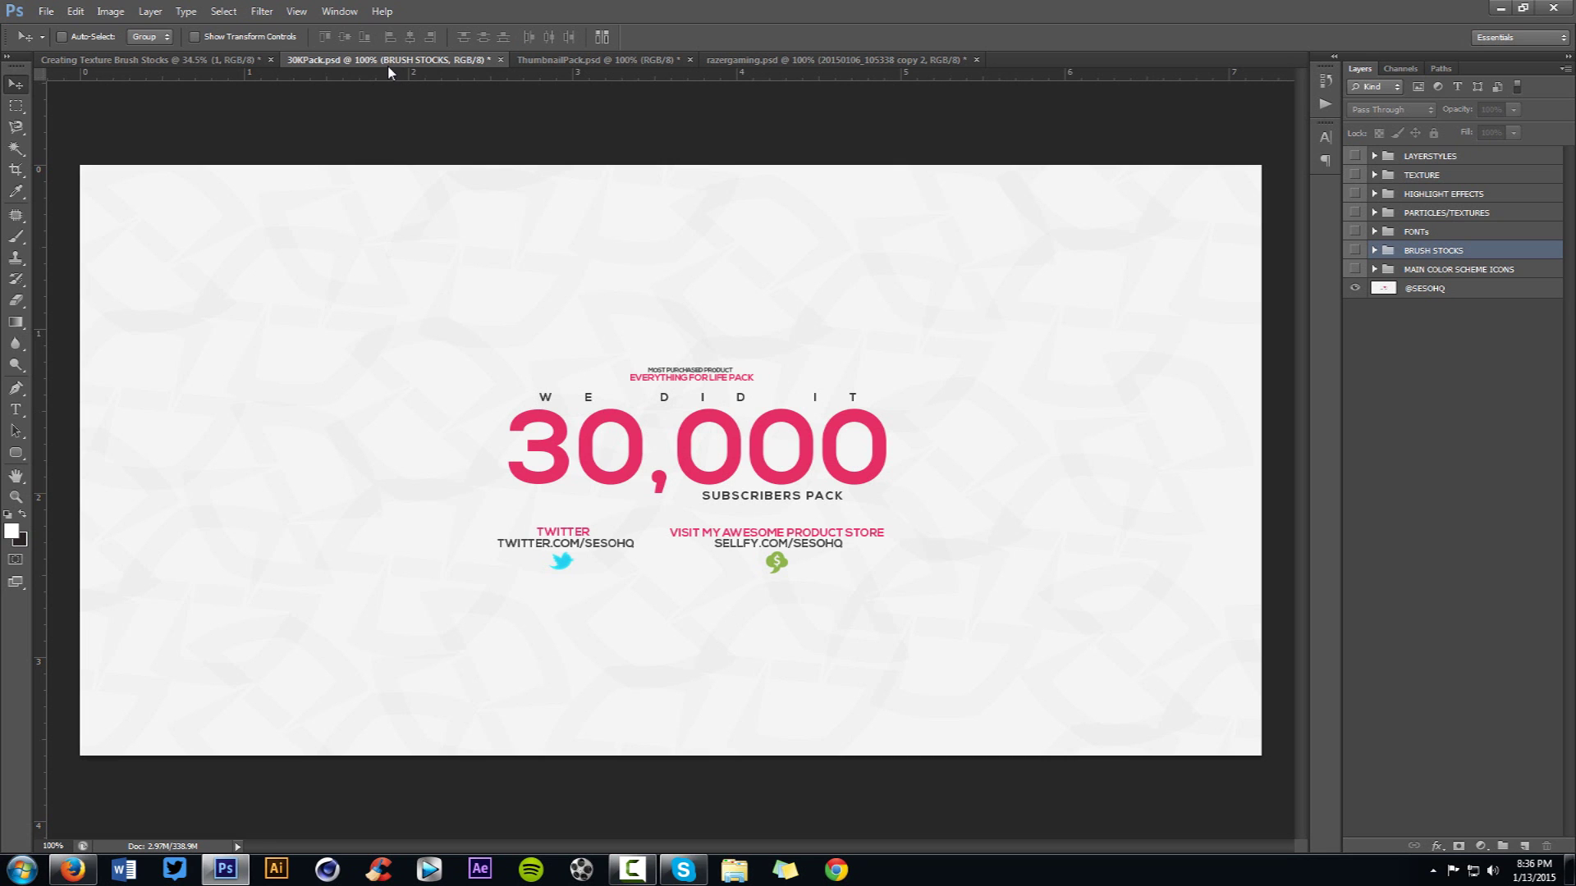
# - View the ThumbnailPack.psd document, then return to the Creating Texture Brush Stocks document
pyautogui.click(555, 61)
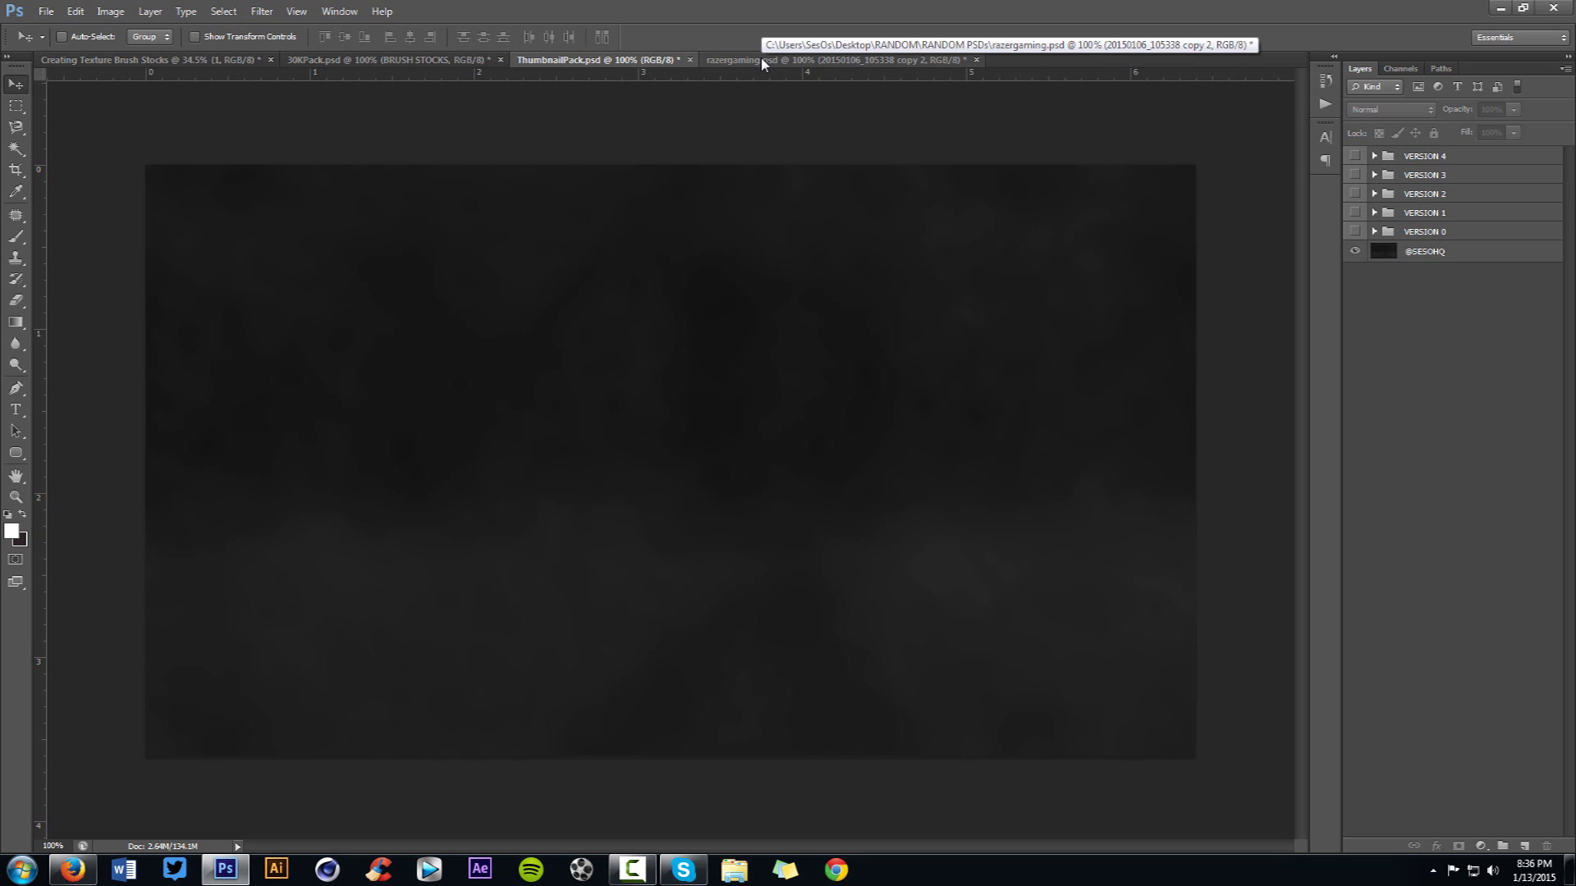
pyautogui.click(204, 61)
# - Bring the browser forward showing the SesOHQ Sellfy store with its thumbnail and overlay packs
pyautogui.hotkey('alt', 'Tab')
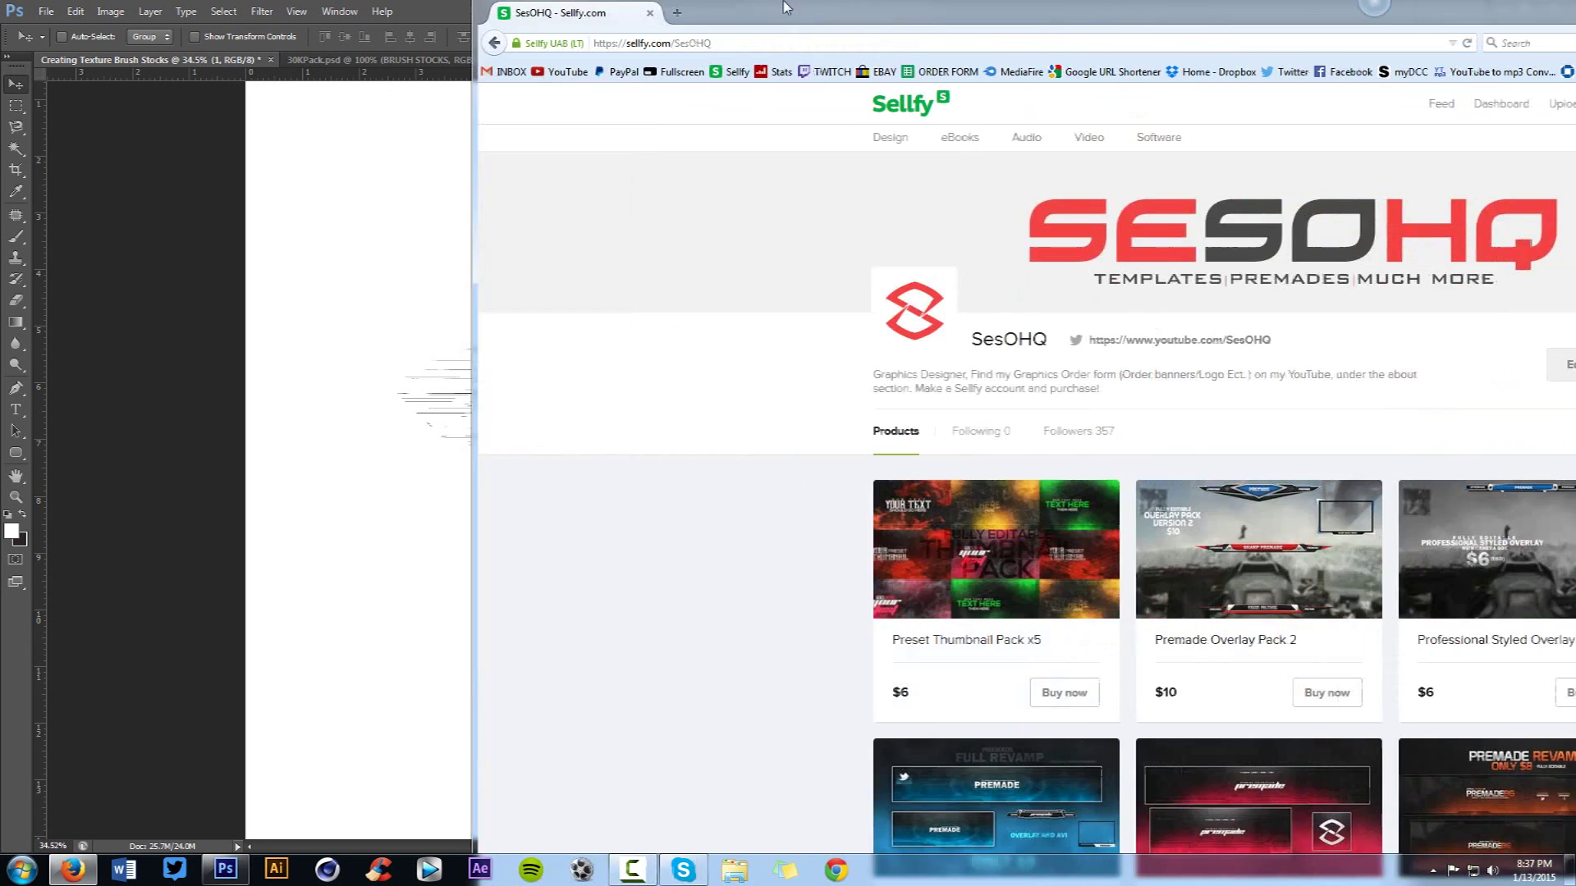